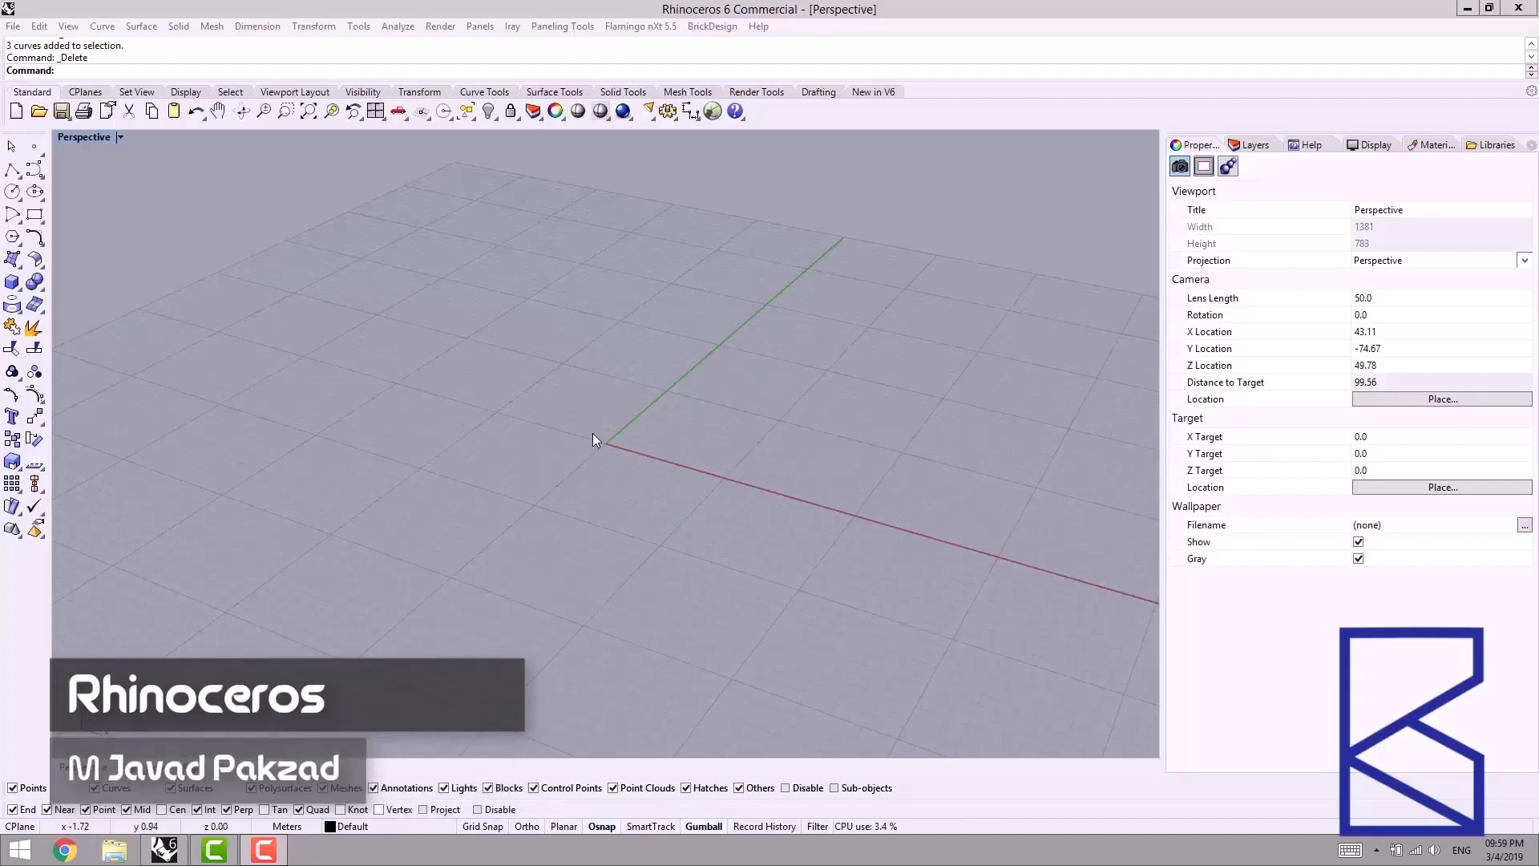
Step: Draw an open, S-shaped interpolated curve through four points across the ground grid
{"action": "right_click_drag", "start_coordinate": [502, 460], "coordinate": [488, 463]}
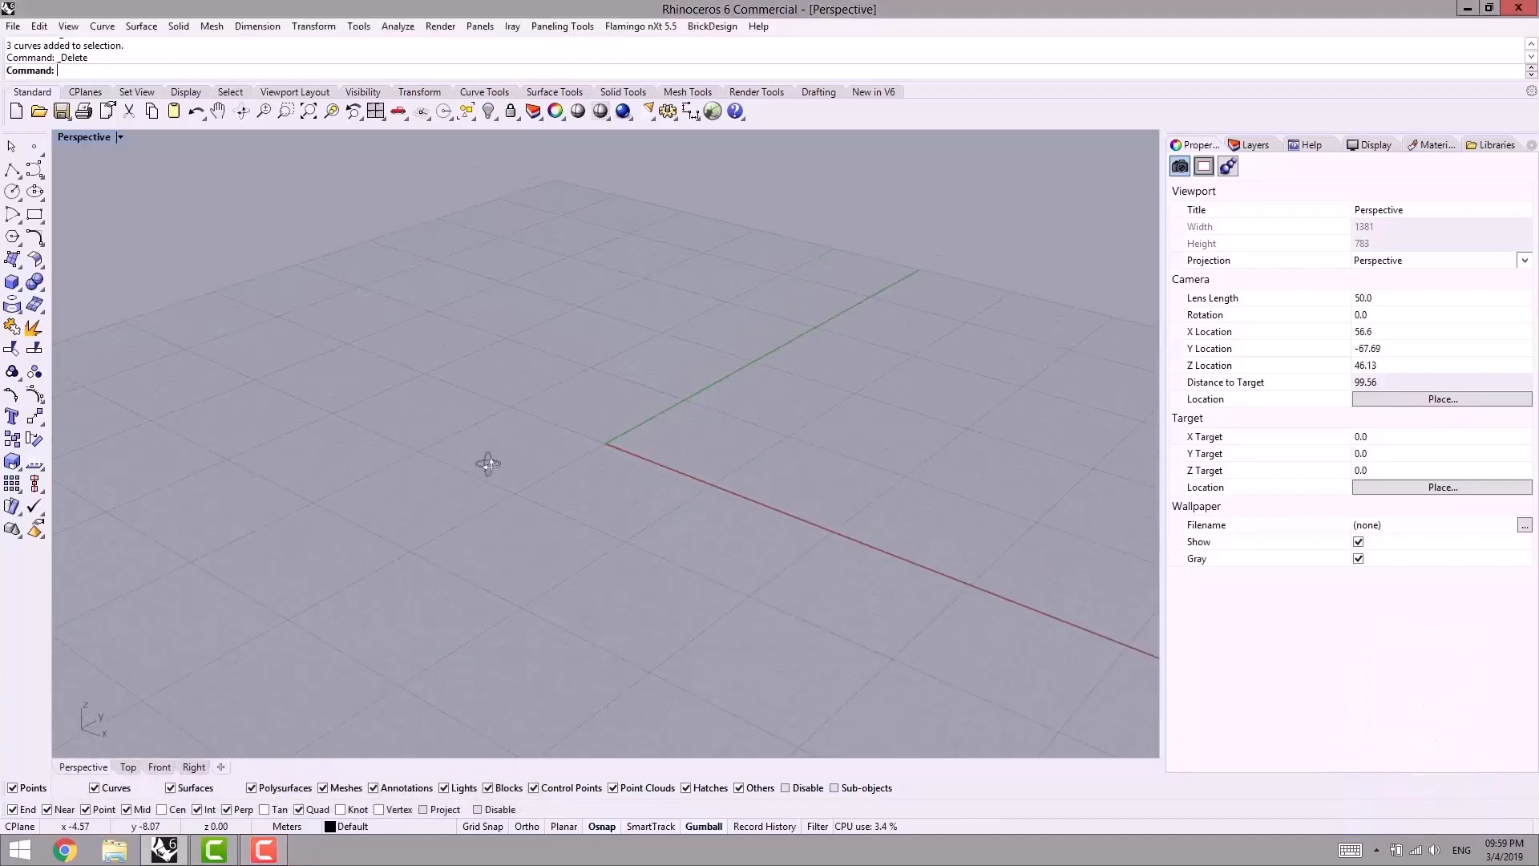
{"action": "middle_click", "coordinate": [343, 521]}
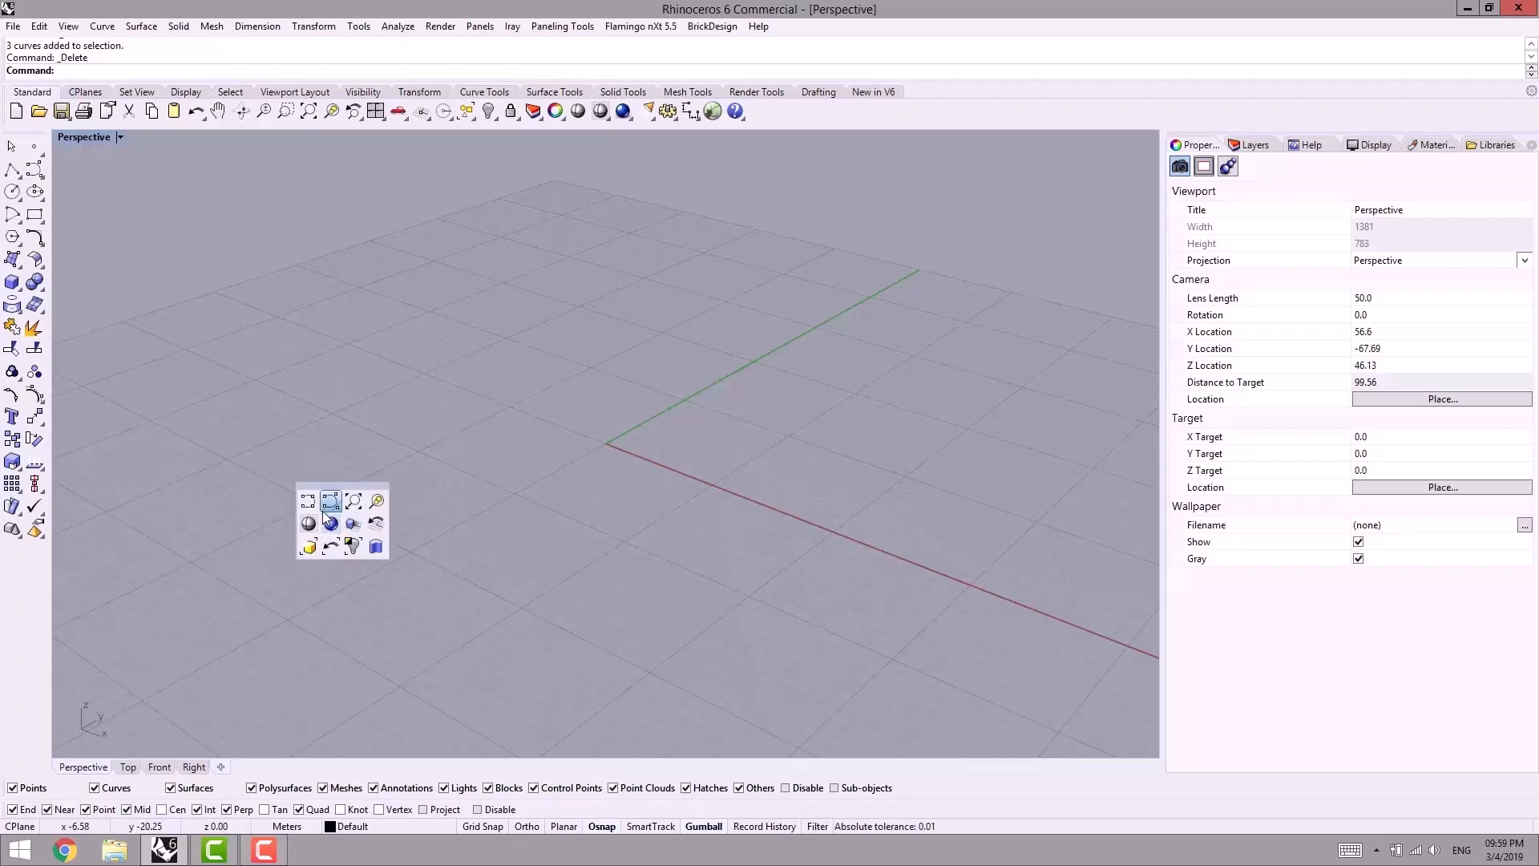
{"action": "left_click", "coordinate": [232, 589]}
{"action": "left_click", "coordinate": [371, 476]}
{"action": "left_click", "coordinate": [746, 485]}
{"action": "left_click", "coordinate": [938, 378]}
{"action": "right_click", "coordinate": [934, 384]}
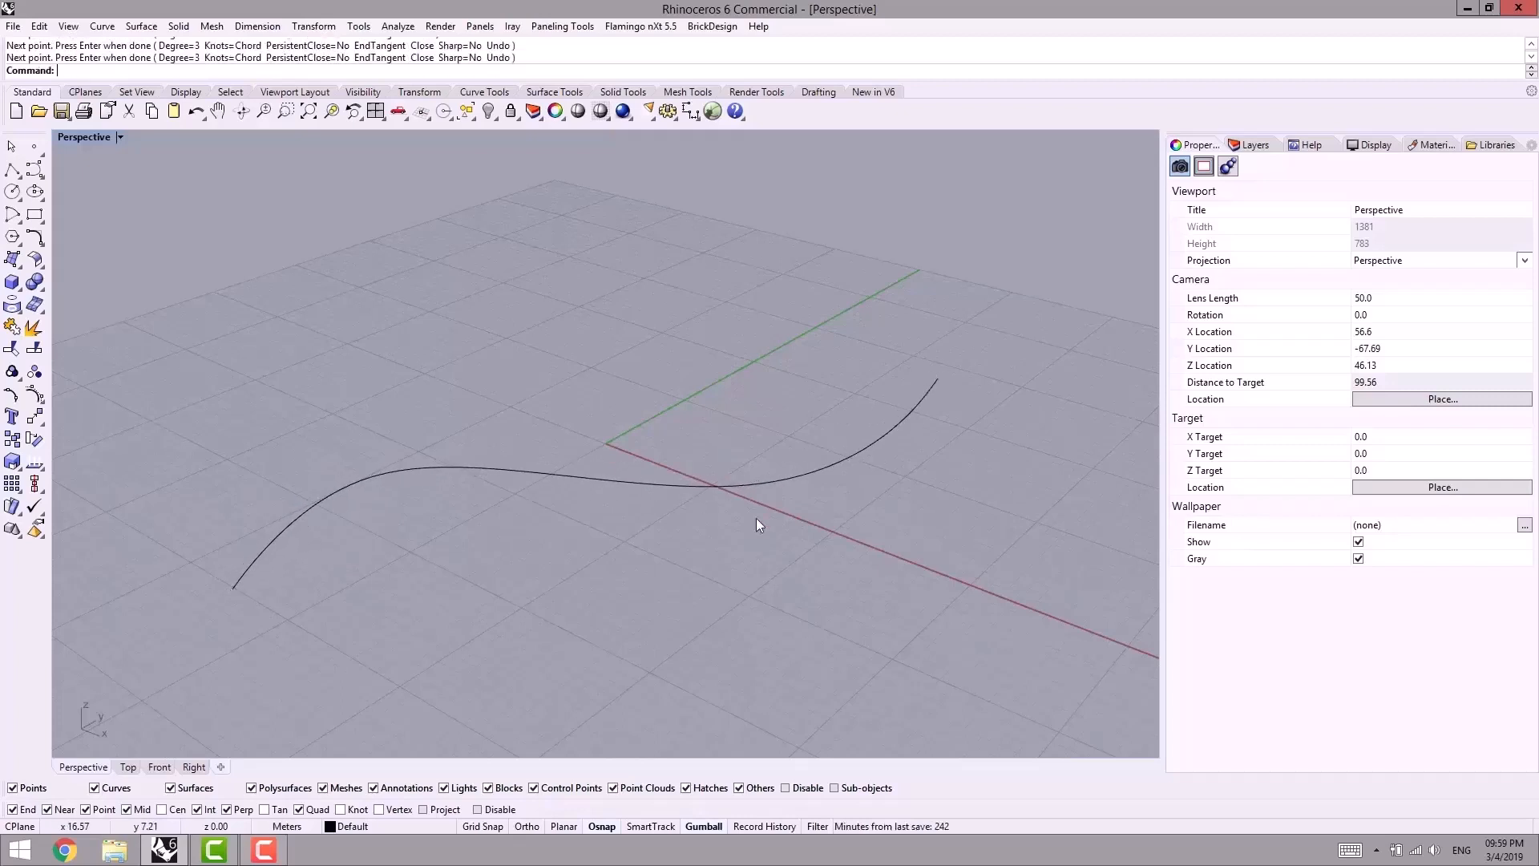
Step: Extrude the S-shaped curve vertically upward into a tall wavy surface
{"action": "right_click_drag", "start_coordinate": [717, 522], "coordinate": [744, 497], "text": "shift"}
{"action": "left_click", "coordinate": [777, 487]}
{"action": "scroll", "coordinate": [774, 513], "scroll_direction": "down", "scroll_amount": 5}
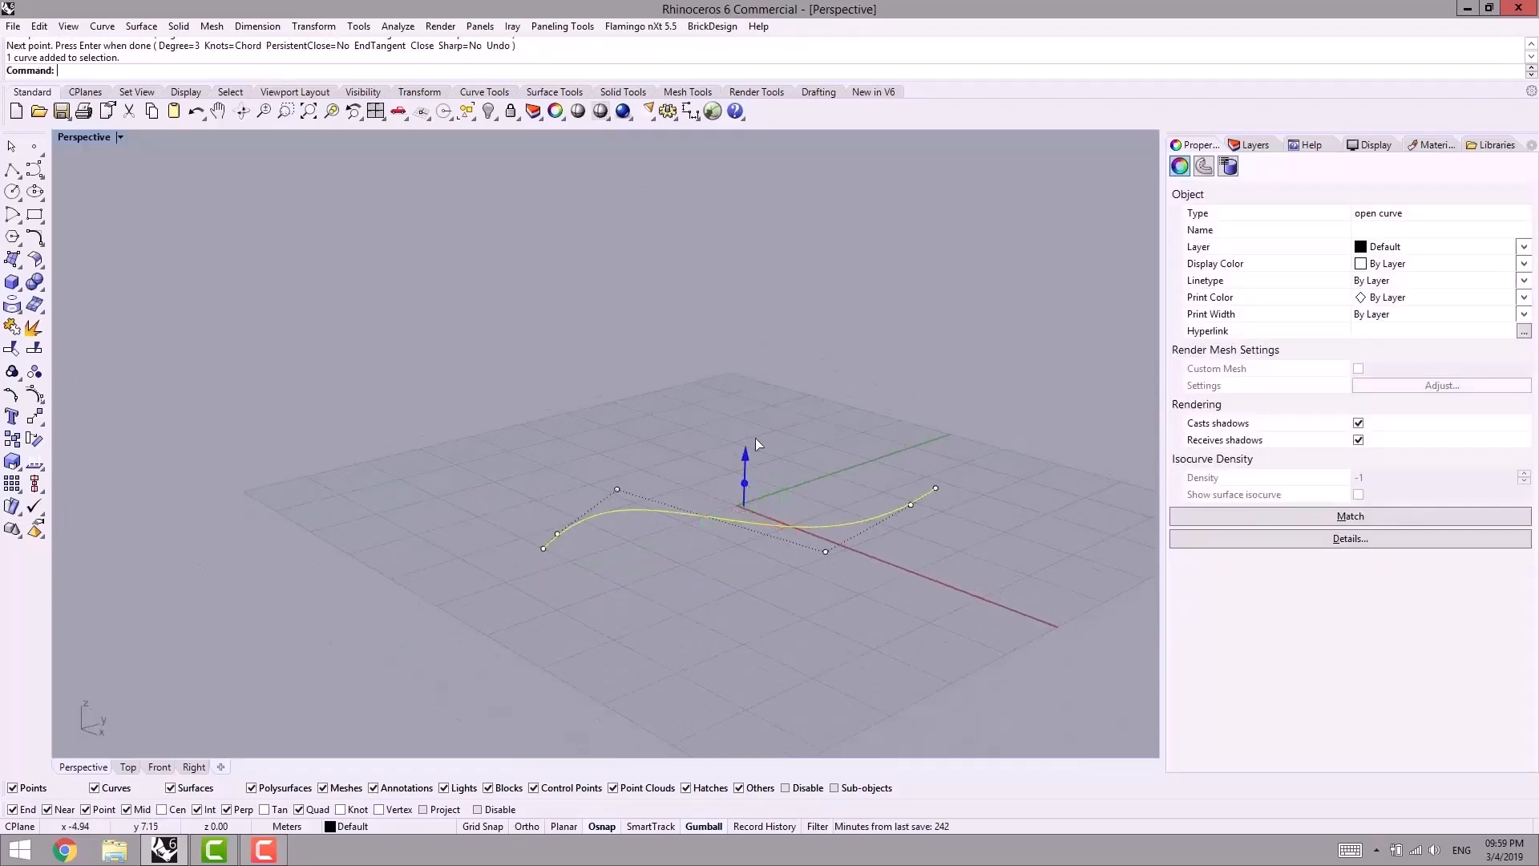
{"action": "left_click_drag", "start_coordinate": [756, 438], "coordinate": [756, 195]}
{"action": "right_click_drag", "start_coordinate": [456, 367], "coordinate": [357, 375]}
{"action": "mouse_move", "coordinate": [757, 594]}
{"action": "right_mouse_down", "text": "shift"}
{"action": "mouse_move", "coordinate": [728, 596]}
{"action": "mouse_move", "coordinate": [783, 588]}
{"action": "right_mouse_up", "text": "shift"}
{"action": "mouse_move", "coordinate": [704, 368]}
{"action": "right_mouse_down"}
{"action": "mouse_move", "coordinate": [774, 374]}
{"action": "mouse_move", "coordinate": [585, 268]}
{"action": "mouse_move", "coordinate": [743, 412]}
{"action": "mouse_move", "coordinate": [717, 273]}
{"action": "right_mouse_up"}
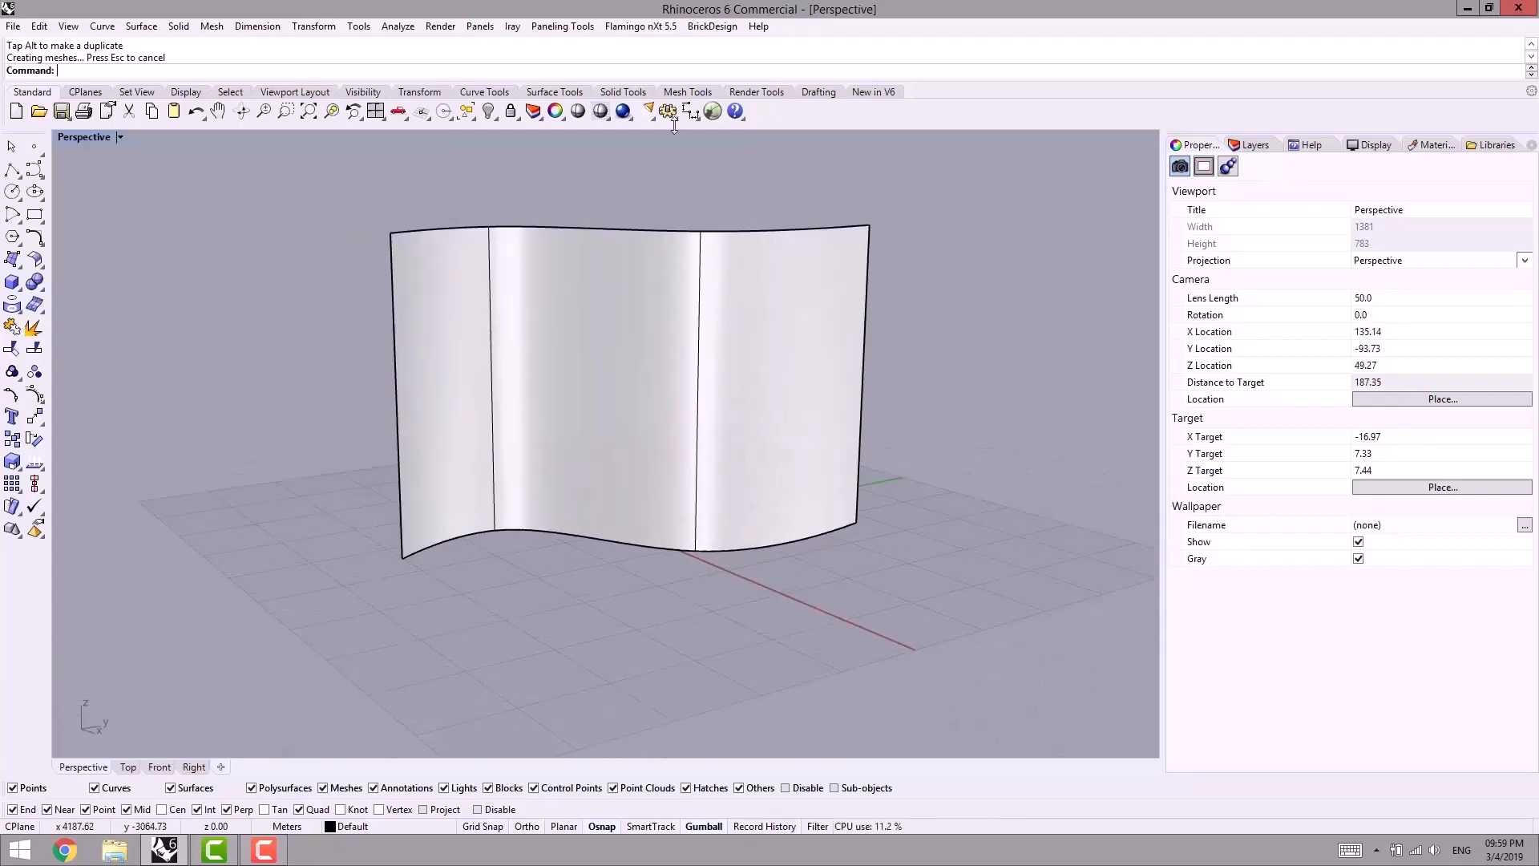
Step: Start a Surface Domain Number paneling grid on the wavy surface and set its U number of spans to 14
{"action": "left_click", "coordinate": [562, 26]}
{"action": "mouse_move", "coordinate": [528, 47]}
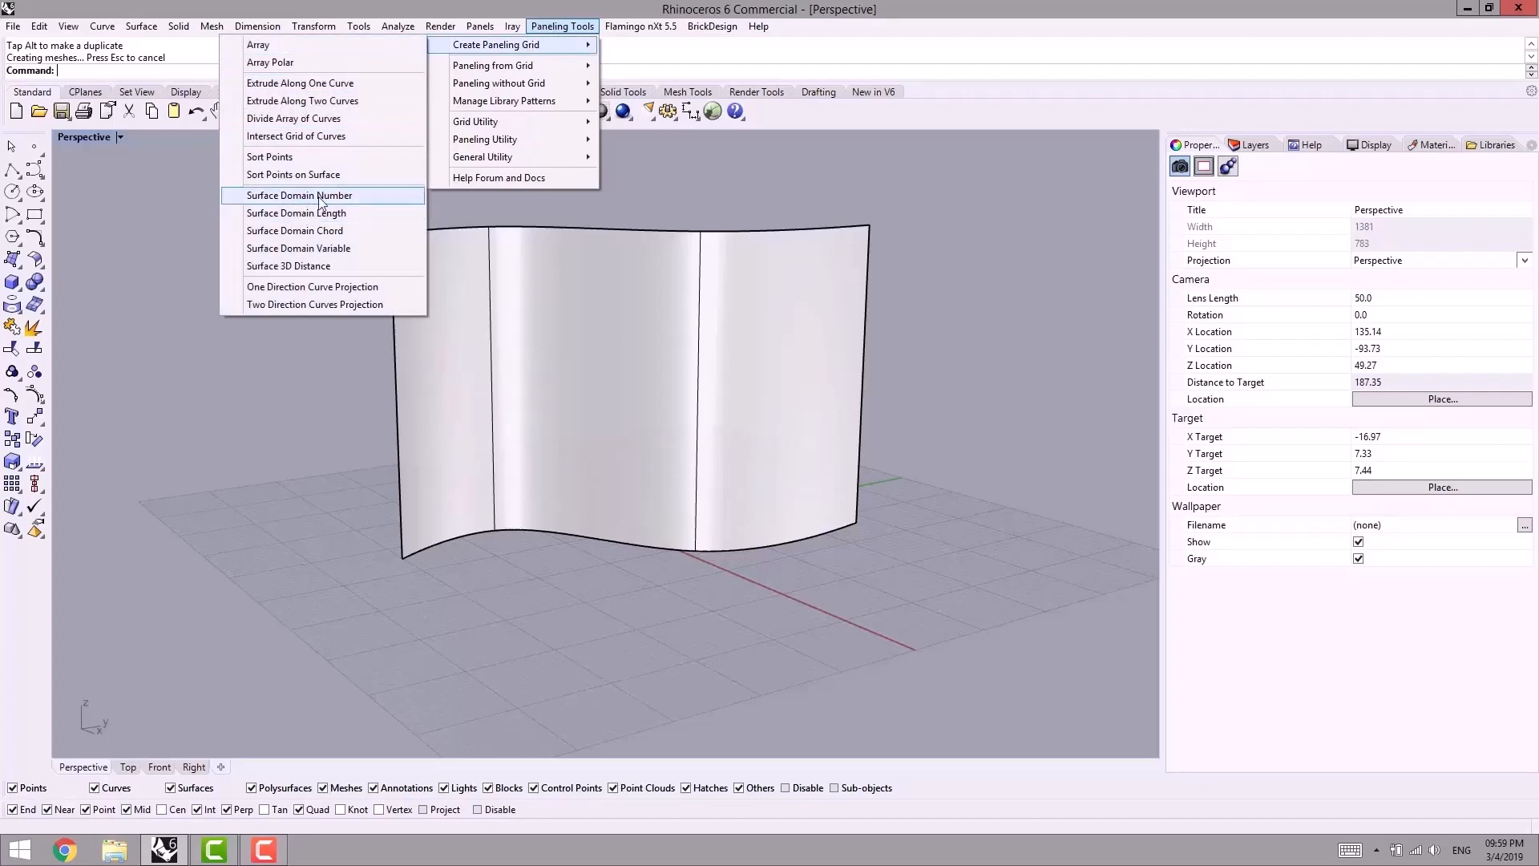
{"action": "left_click", "coordinate": [287, 197]}
{"action": "left_click", "coordinate": [429, 416]}
{"action": "right_click_drag", "start_coordinate": [429, 416], "coordinate": [428, 440]}
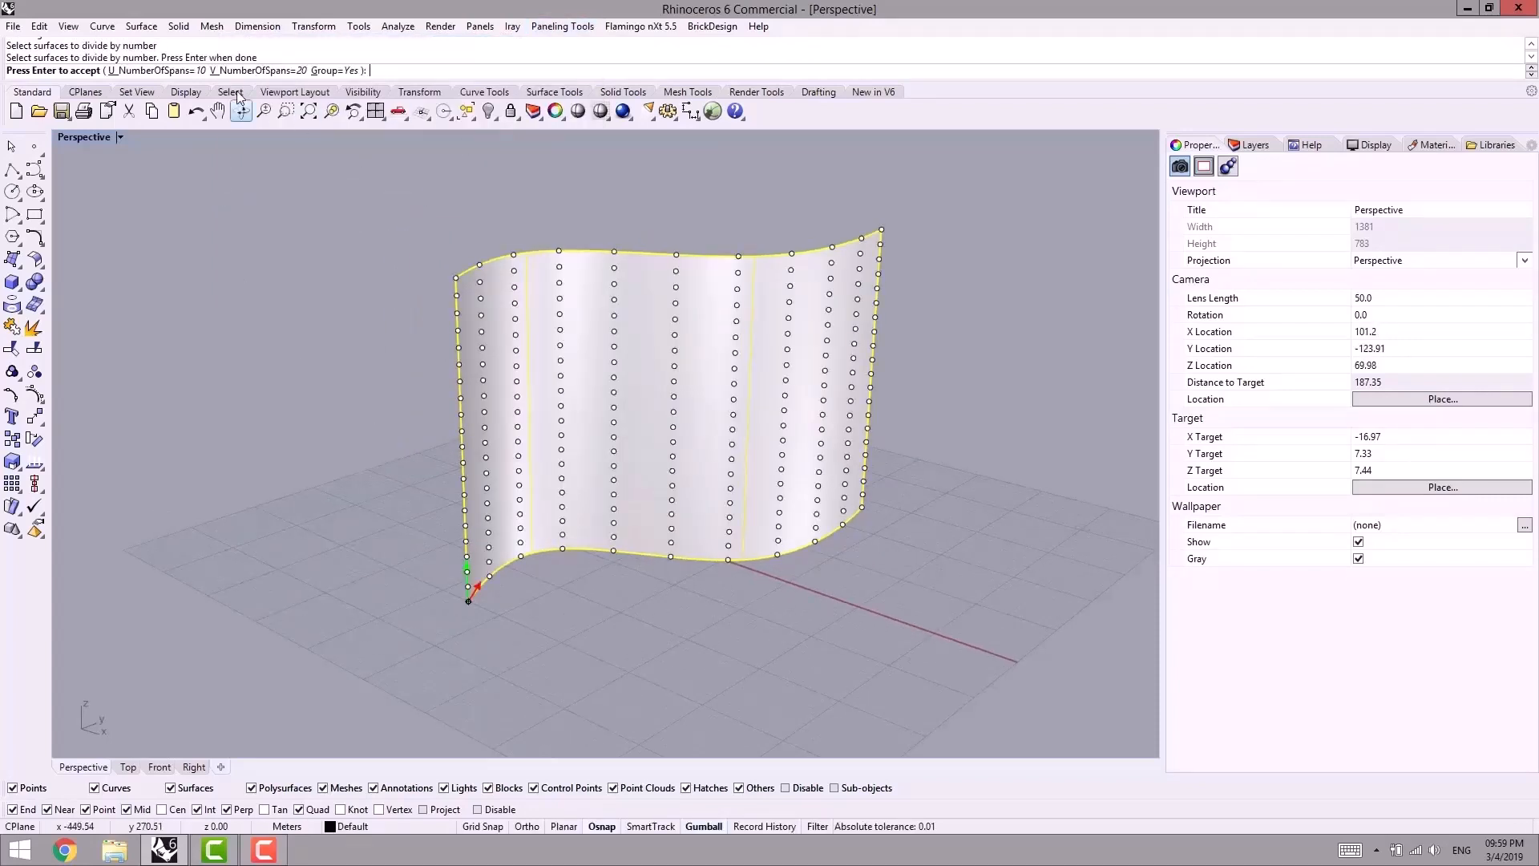
{"action": "left_click", "coordinate": [156, 70]}
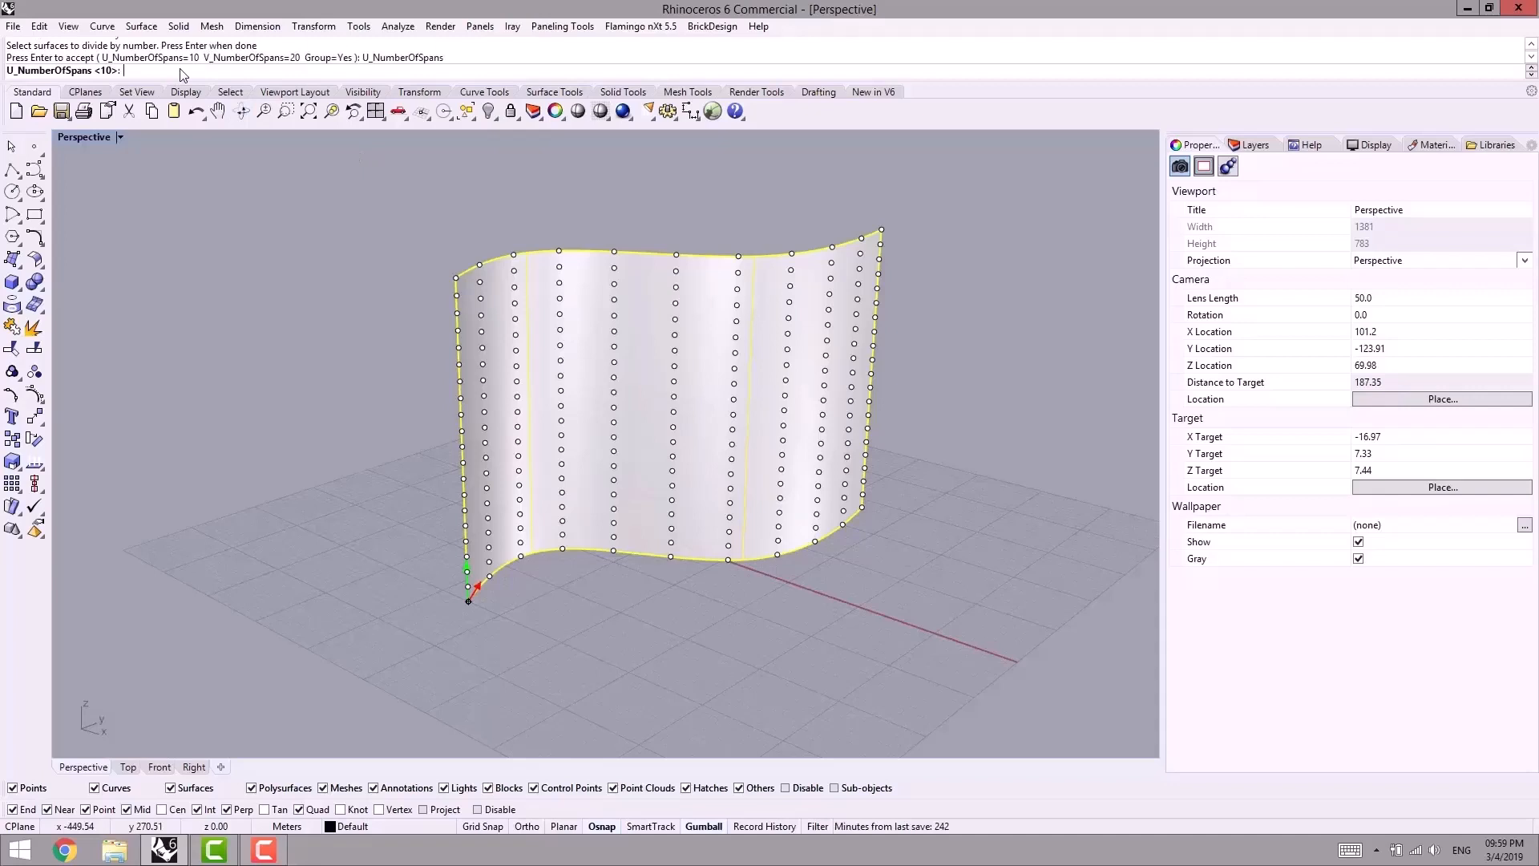
{"action": "type", "text": "14"}
{"action": "key", "text": "Return"}
Step: Set the V number of spans to 16, create the grouped point grid on the surface and deselect it
{"action": "left_click", "coordinate": [231, 74]}
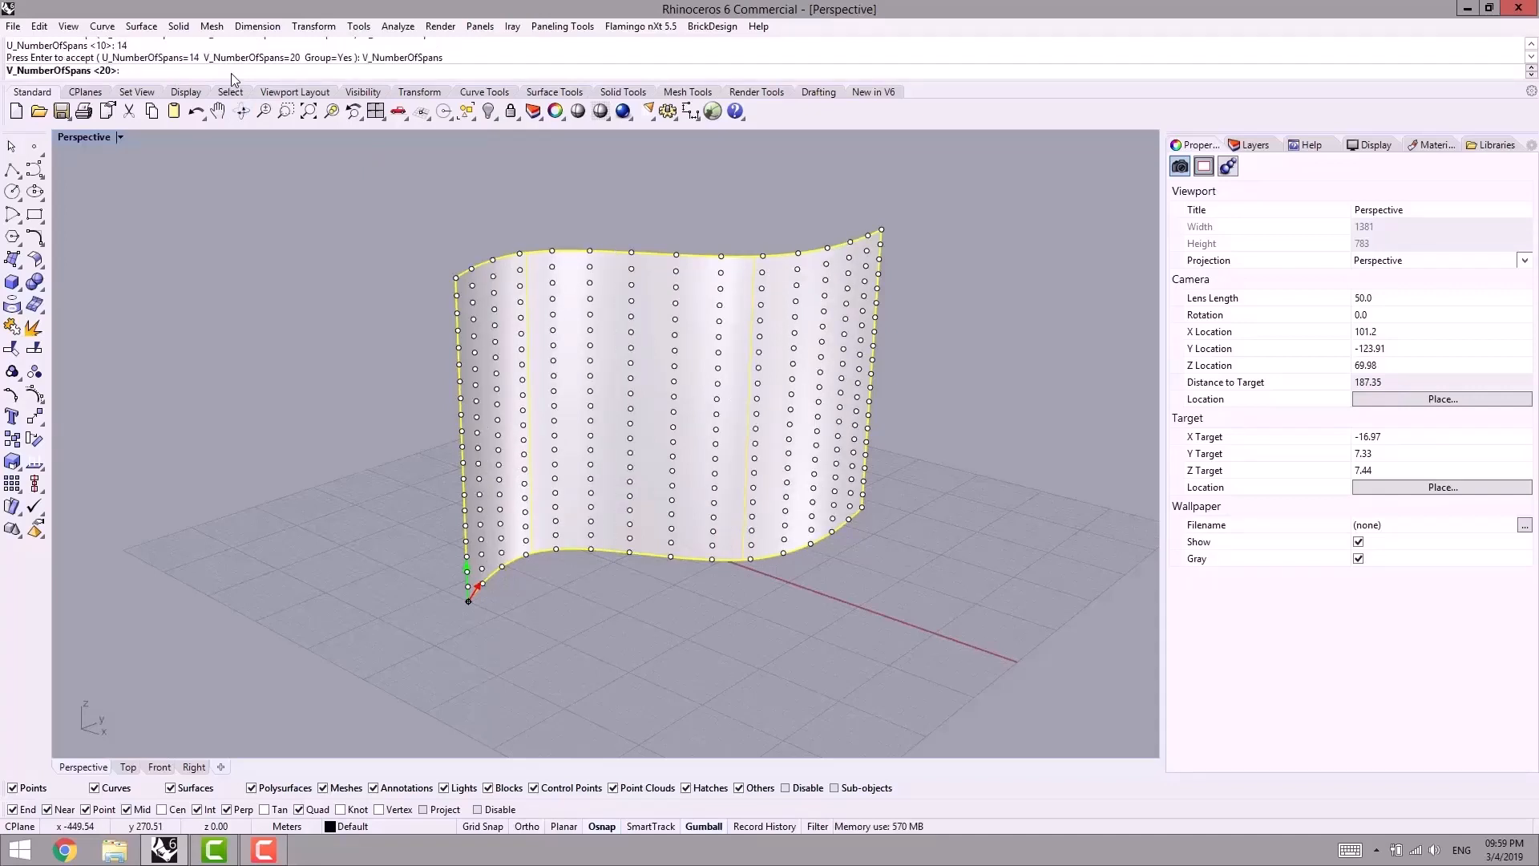
{"action": "type", "text": "16"}
{"action": "key", "text": "Return"}
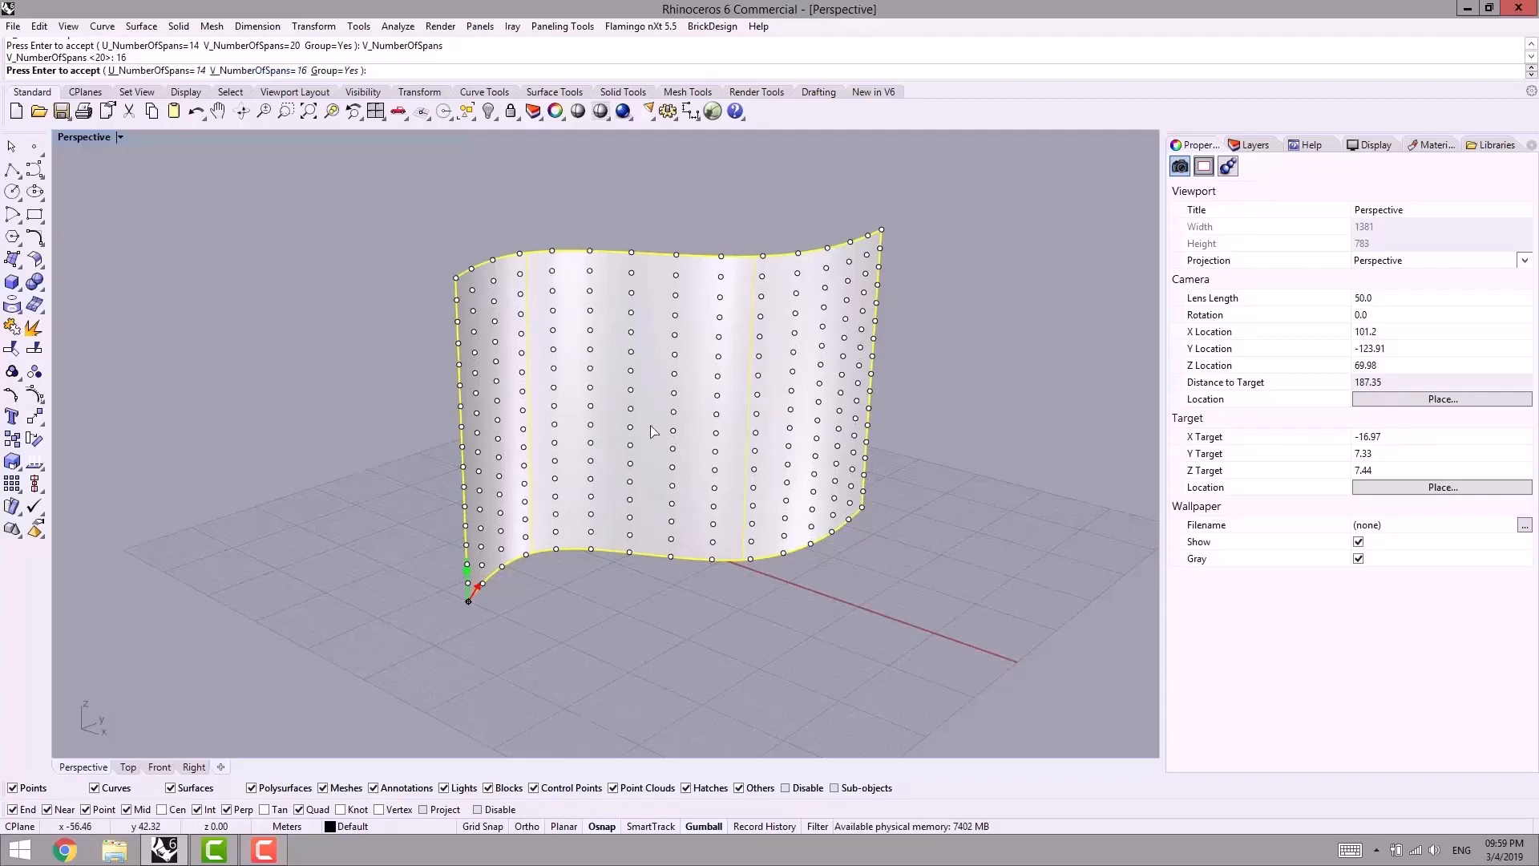
{"action": "right_click_drag", "start_coordinate": [649, 425], "coordinate": [716, 433]}
{"action": "right_click", "coordinate": [715, 483]}
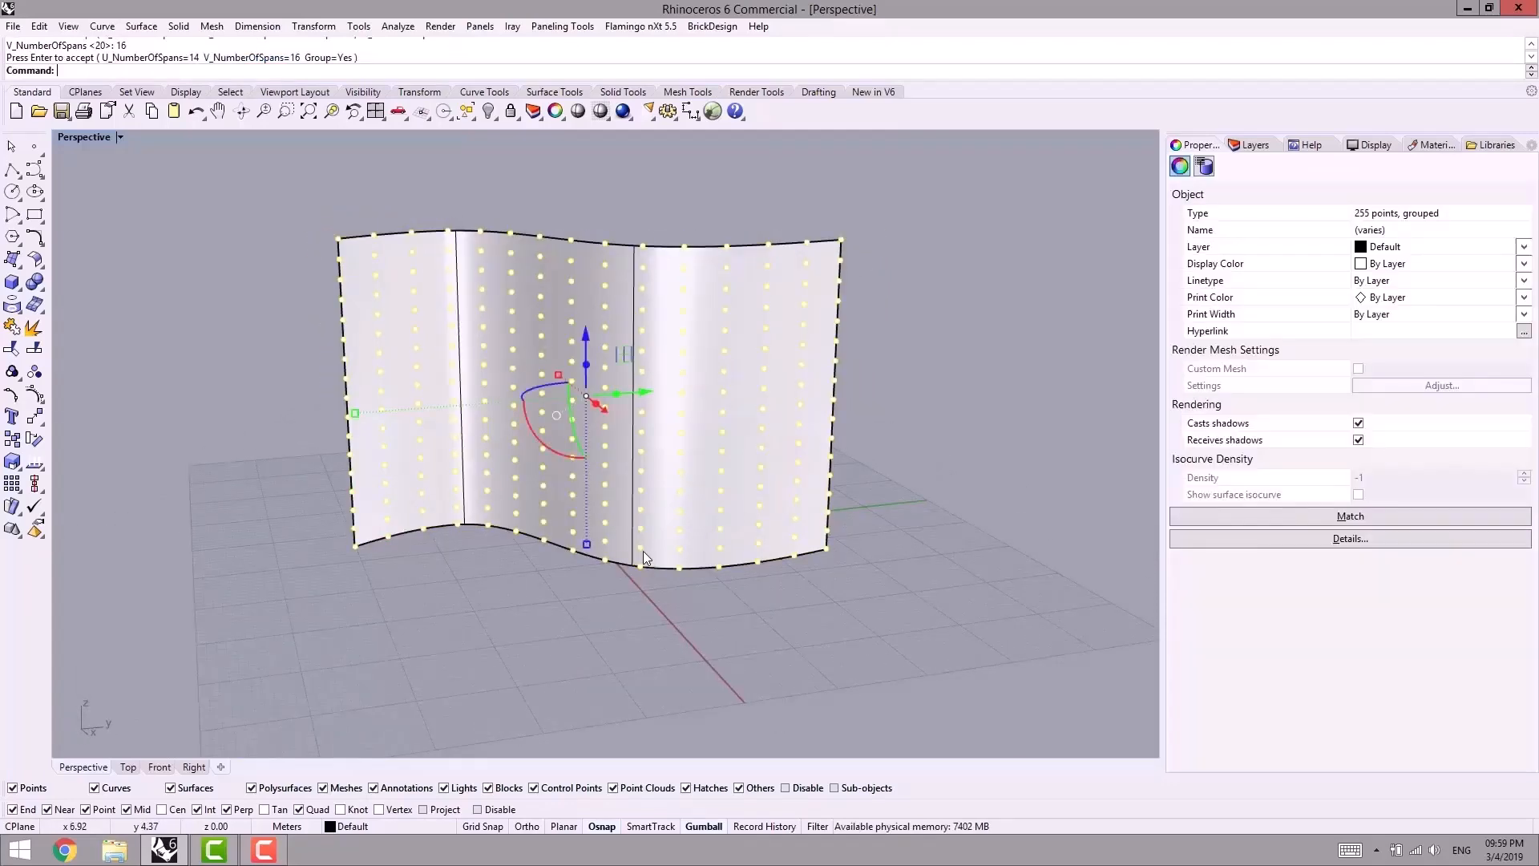
{"action": "right_click_drag", "start_coordinate": [643, 551], "coordinate": [766, 568]}
{"action": "left_click", "coordinate": [818, 632]}
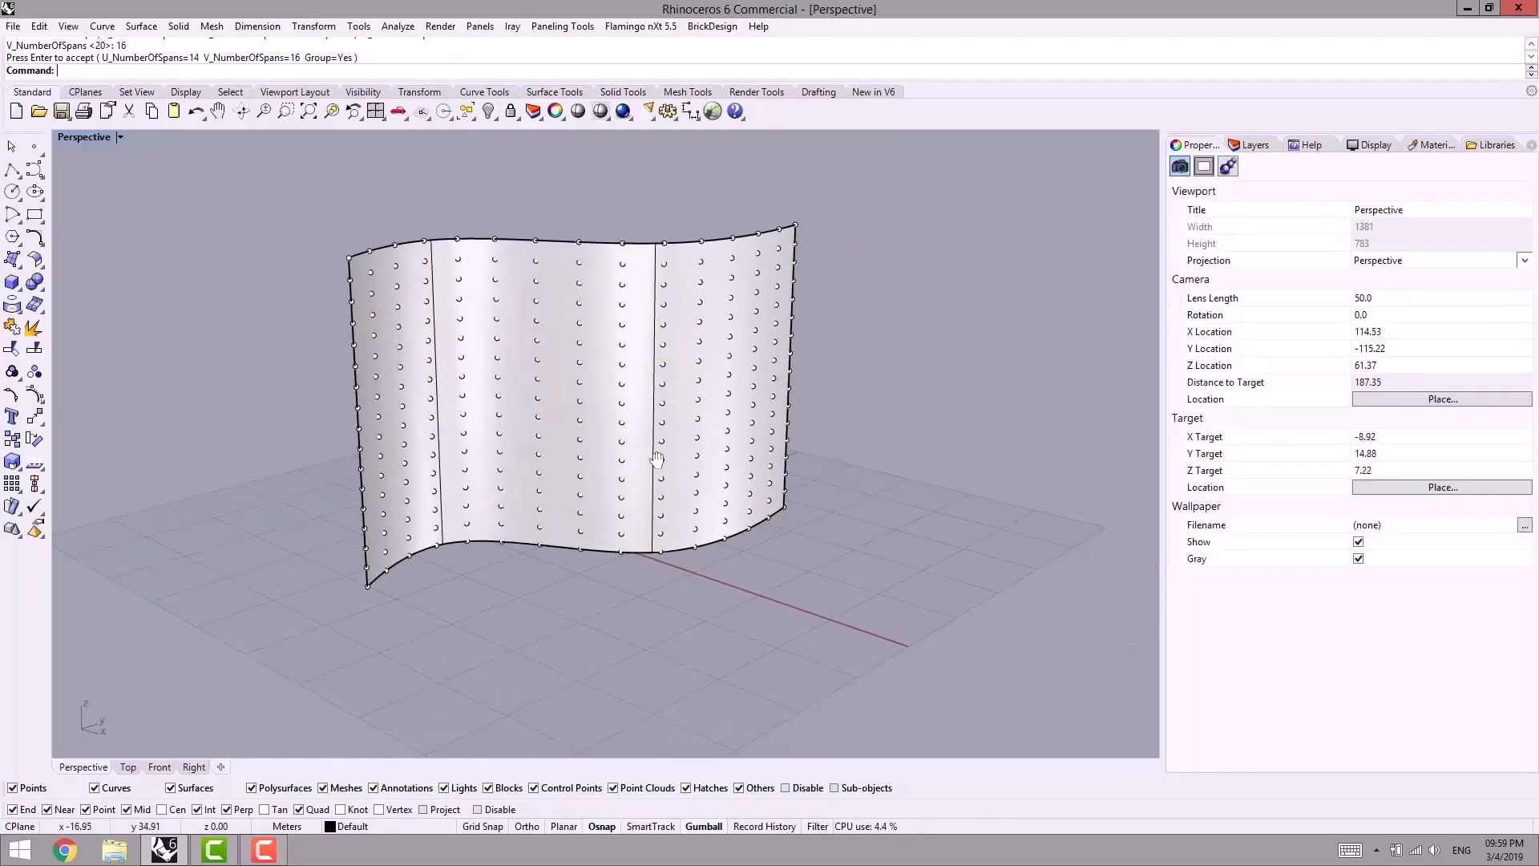
{"action": "right_click_drag", "start_coordinate": [733, 455], "coordinate": [633, 459], "text": "shift"}
{"action": "right_click_drag", "start_coordinate": [398, 486], "coordinate": [551, 310]}
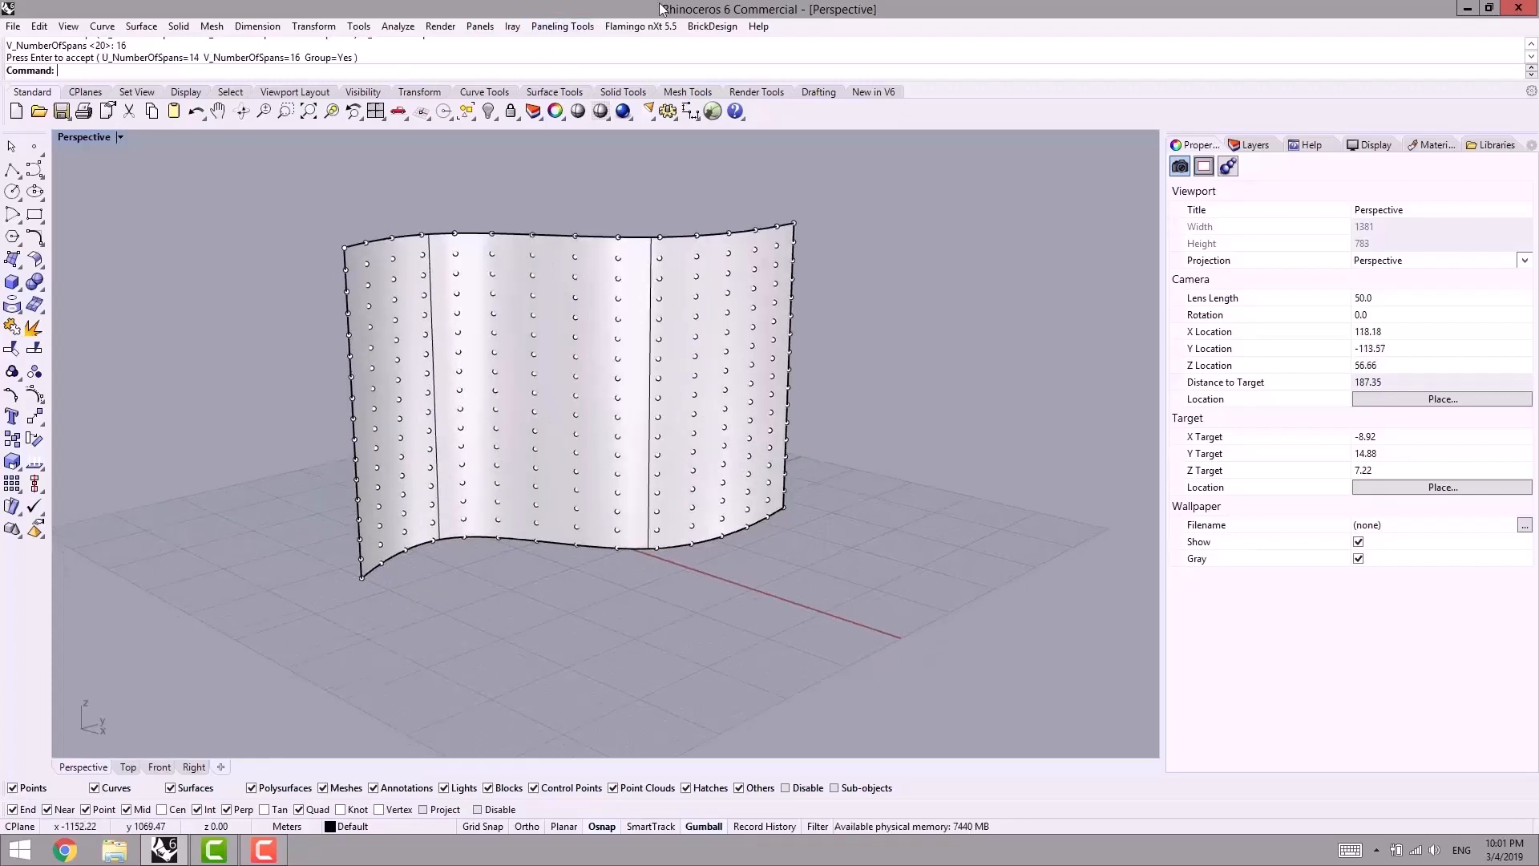
{"action": "right_click_drag", "start_coordinate": [633, 389], "coordinate": [497, 480]}
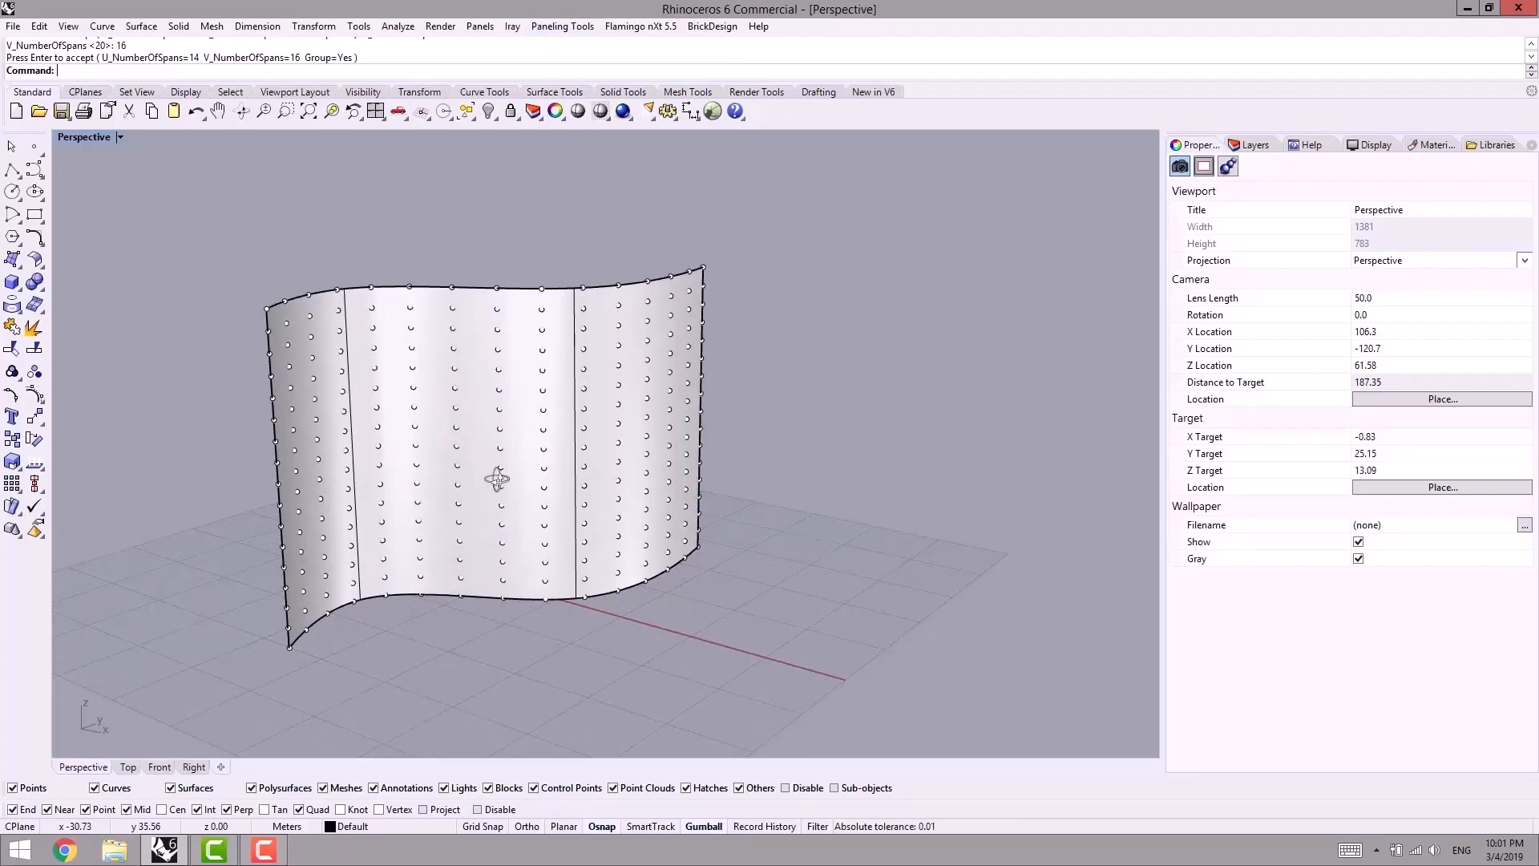
{"action": "left_click", "coordinate": [562, 26]}
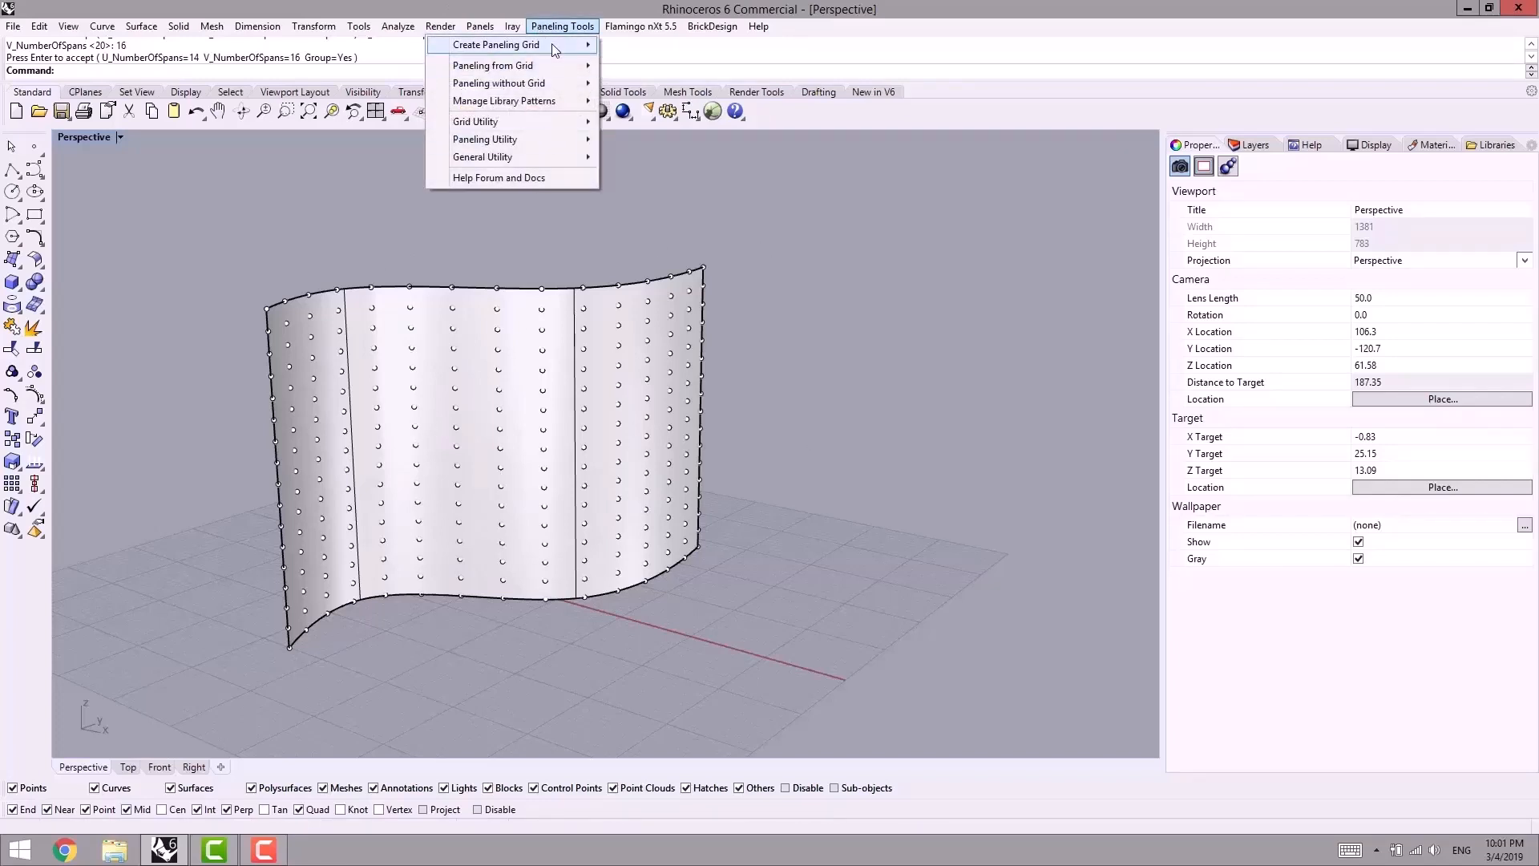
{"action": "mouse_move", "coordinate": [552, 43]}
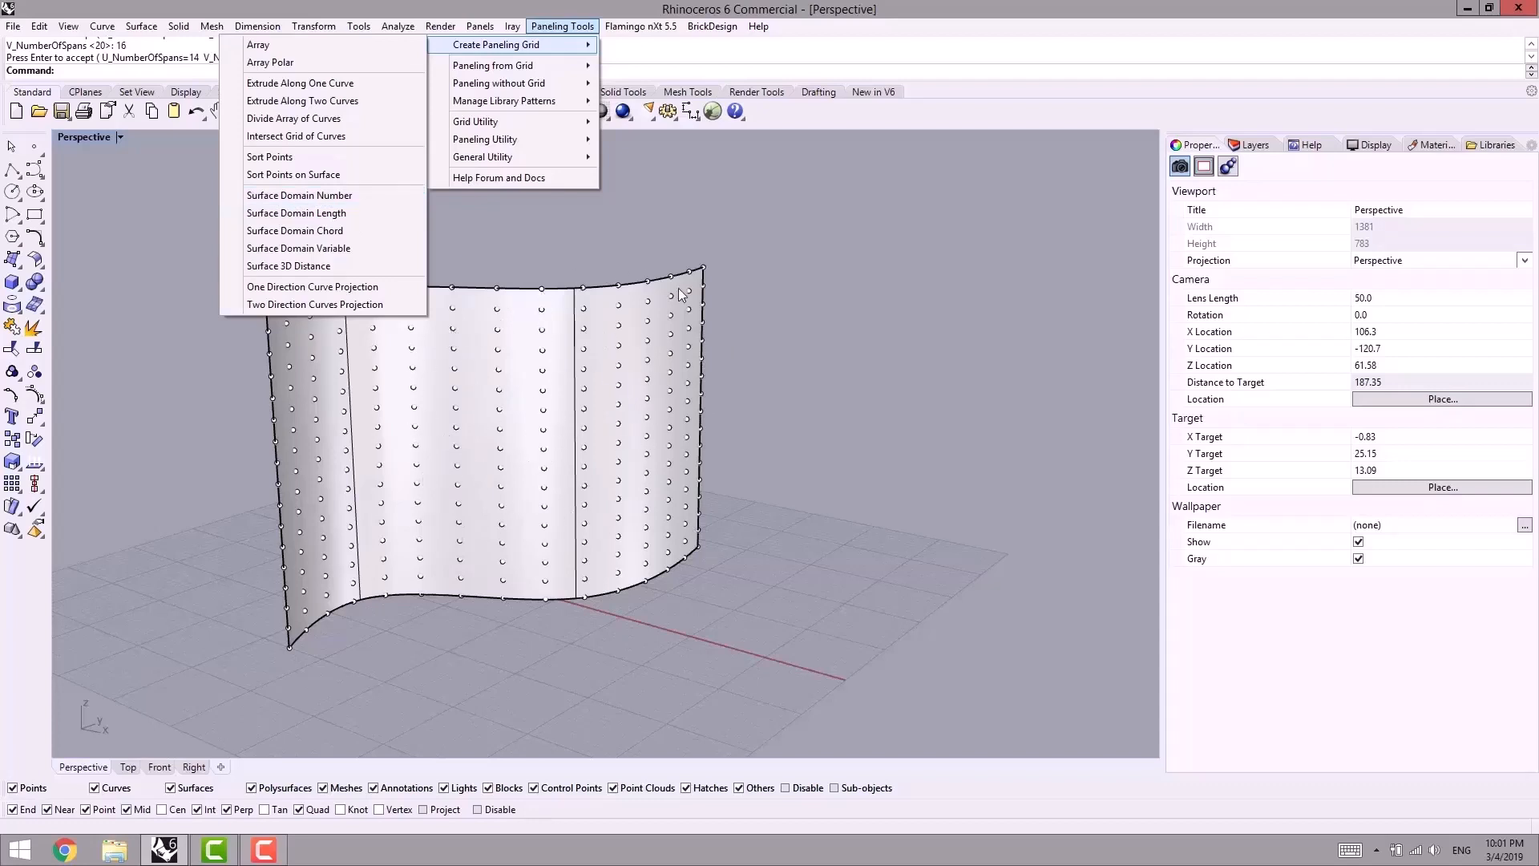
{"action": "left_click", "coordinate": [586, 233]}
Step: Start Panel 2D Grid and use the point grid on the wavy surface as the paneling grid
{"action": "left_click", "coordinate": [552, 32]}
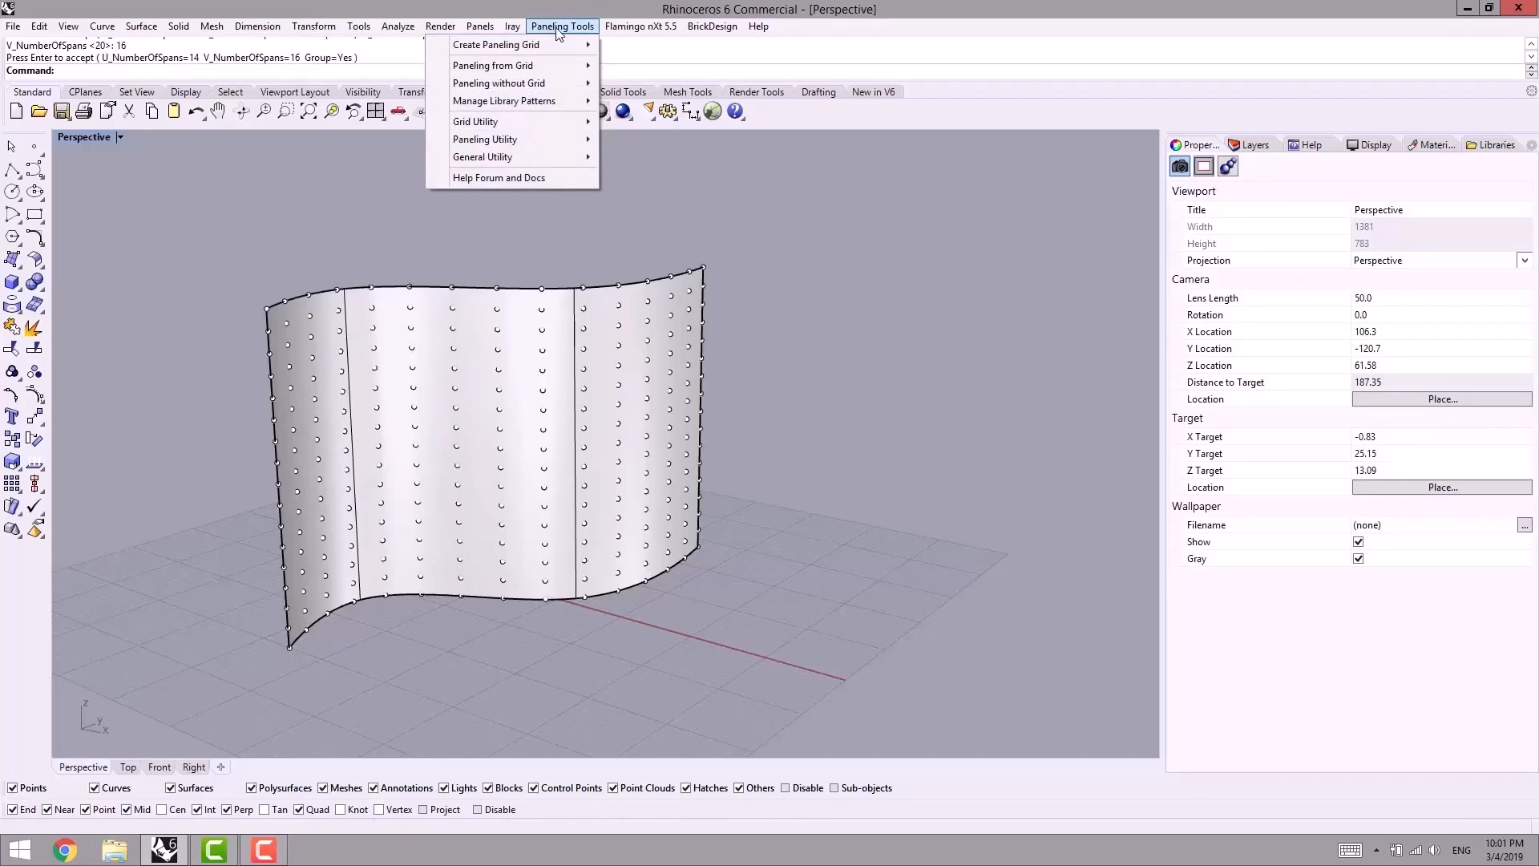
{"action": "mouse_move", "coordinate": [495, 70]}
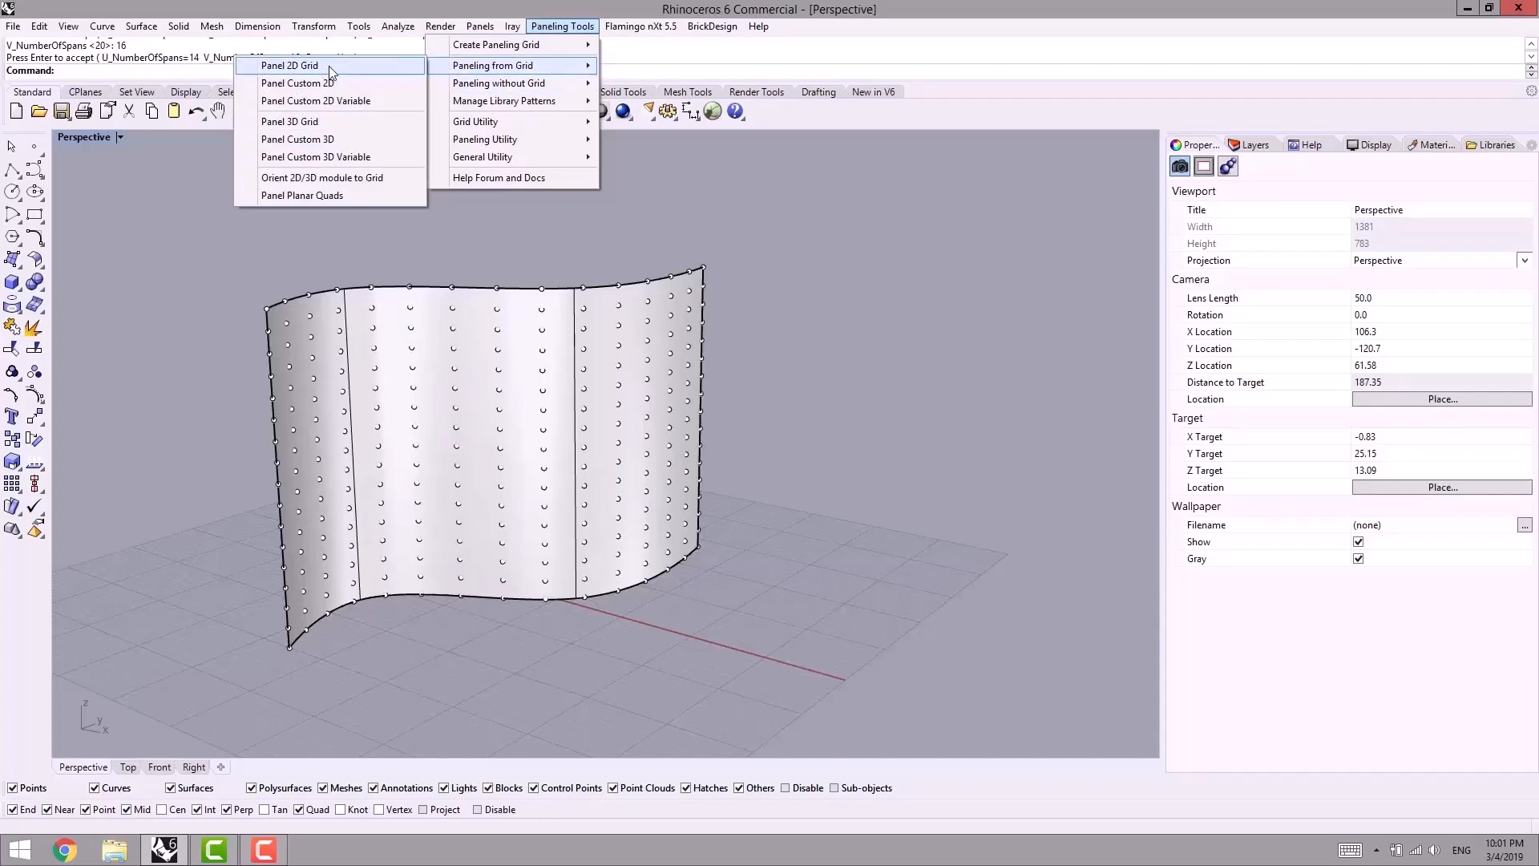
{"action": "left_click", "coordinate": [289, 66]}
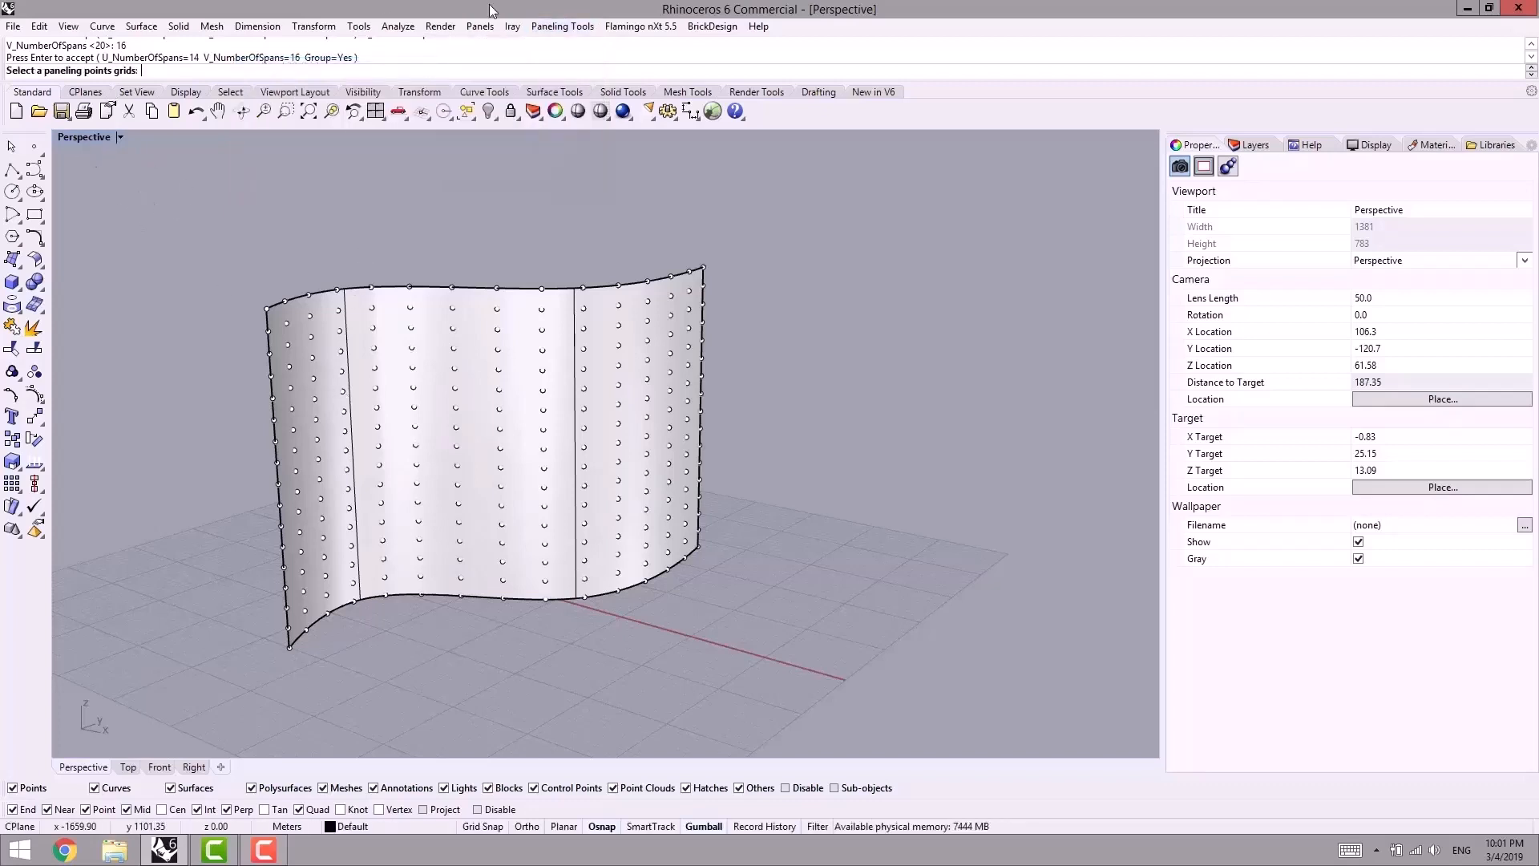
{"action": "left_click", "coordinate": [296, 454]}
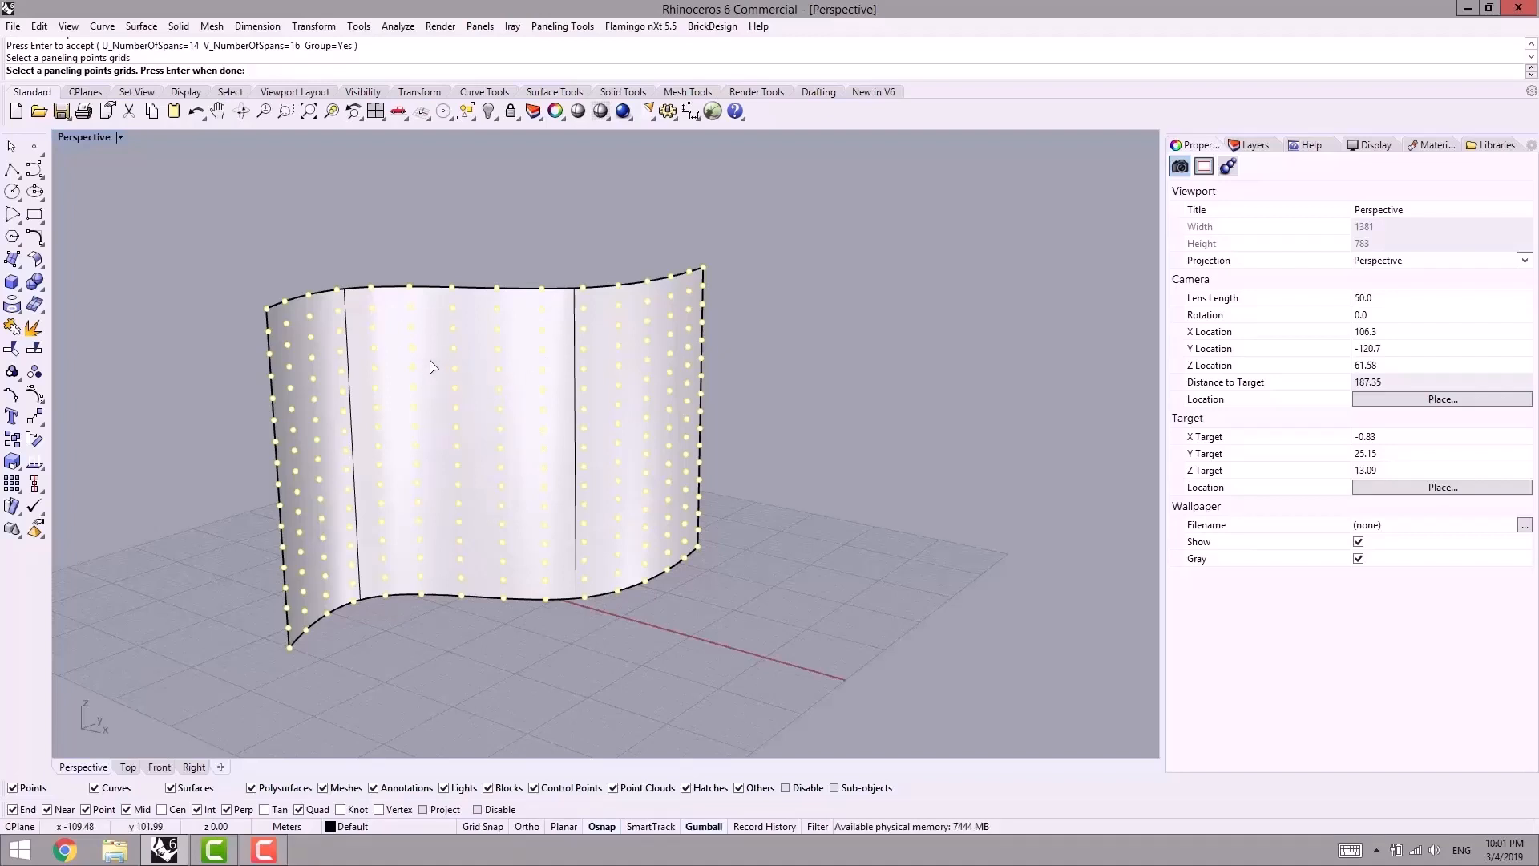
{"action": "key", "text": "Return"}
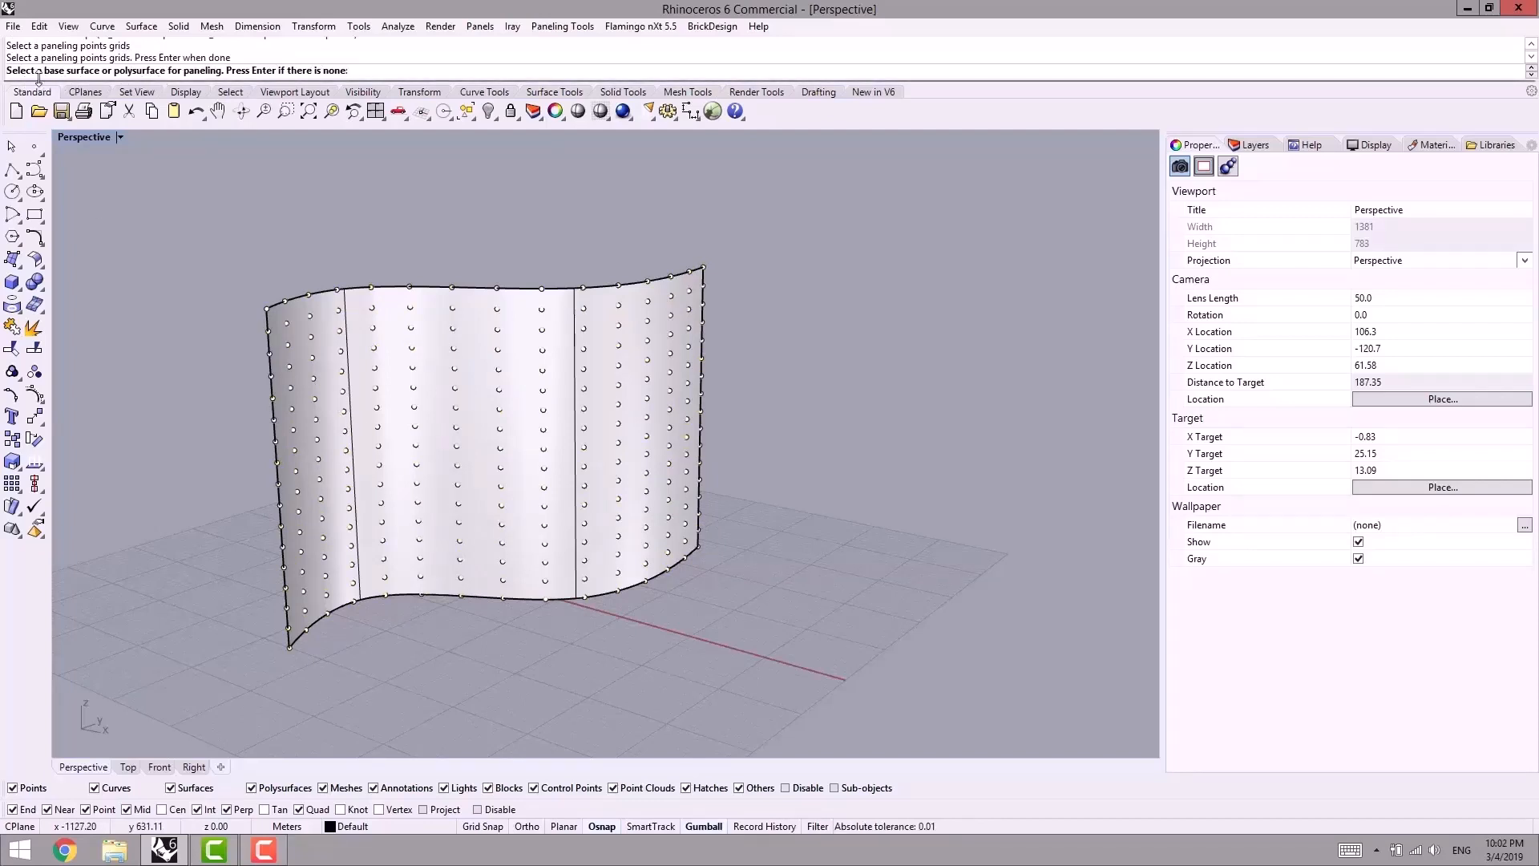
Step: Use the wavy surface as the base surface for the 2D paneling
{"action": "right_click_drag", "start_coordinate": [279, 239], "coordinate": [398, 380]}
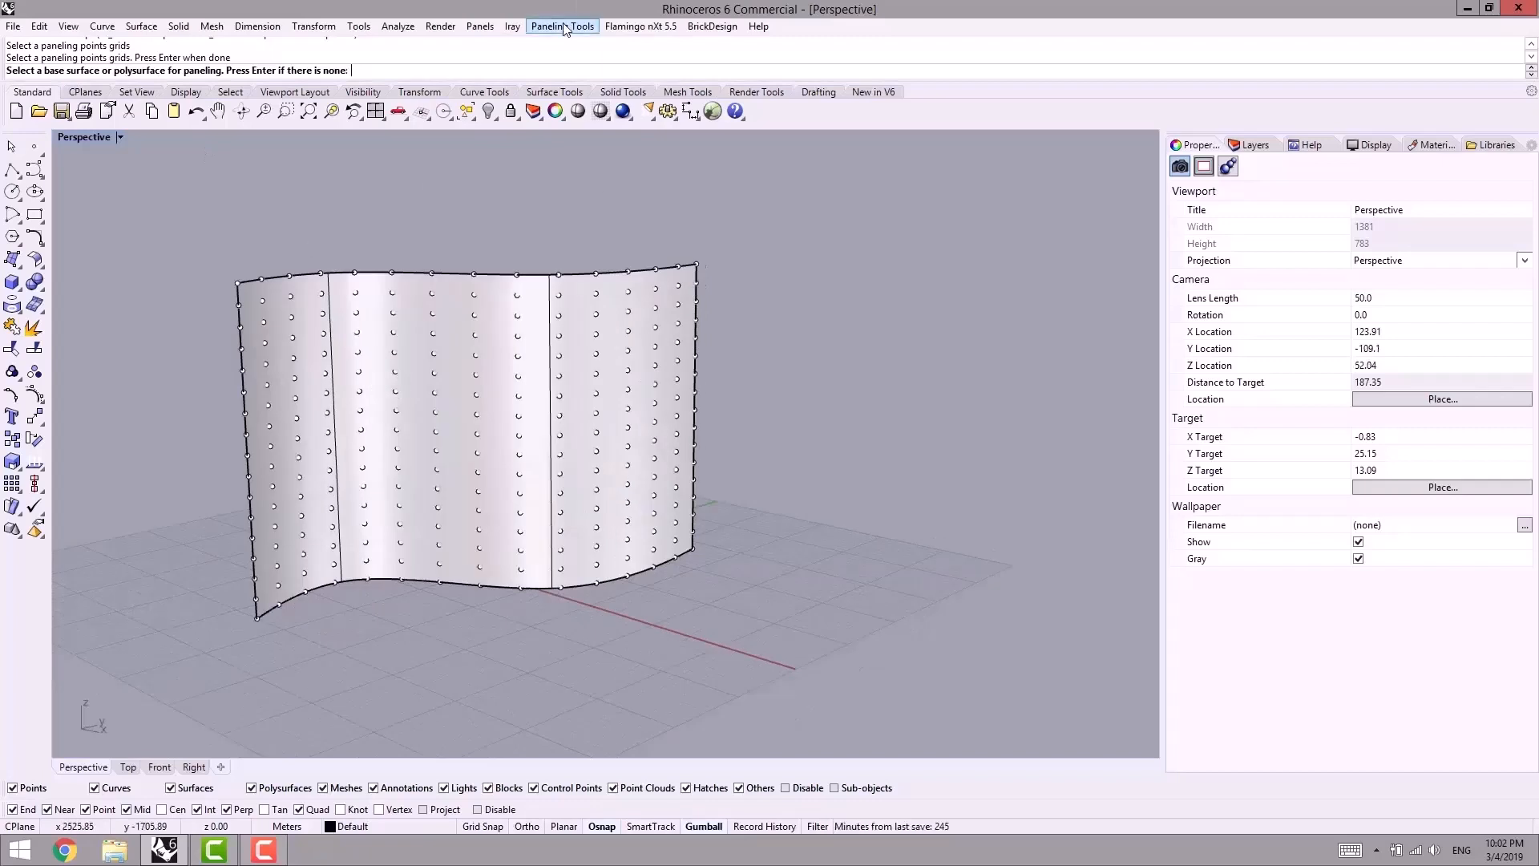
{"action": "left_click", "coordinate": [477, 27]}
{"action": "mouse_move", "coordinate": [562, 27]}
{"action": "mouse_move", "coordinate": [513, 45]}
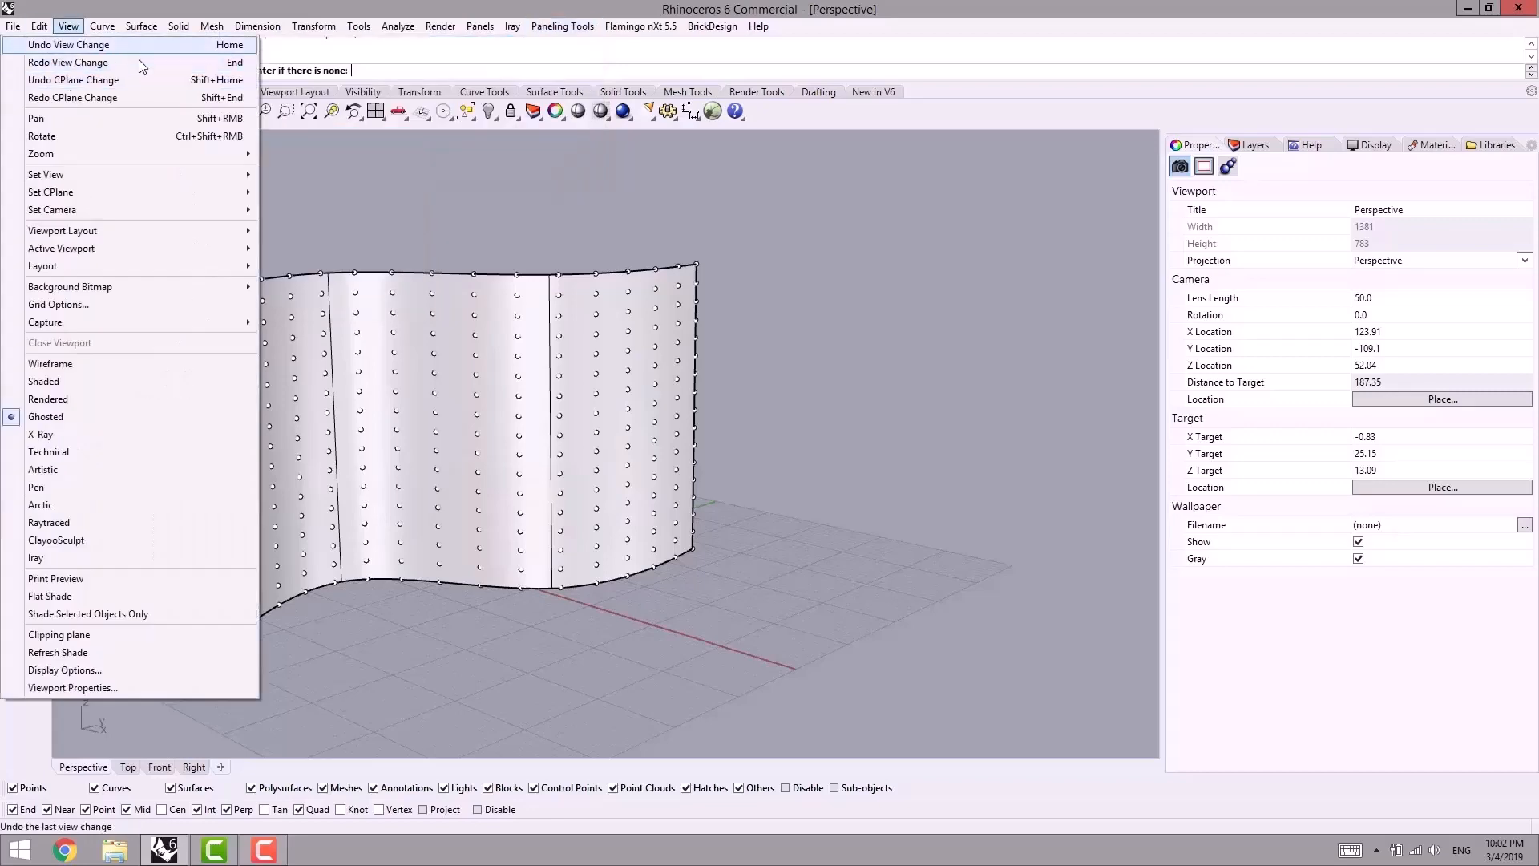
{"action": "left_click", "coordinate": [814, 265]}
{"action": "right_click_drag", "start_coordinate": [814, 264], "coordinate": [540, 361]}
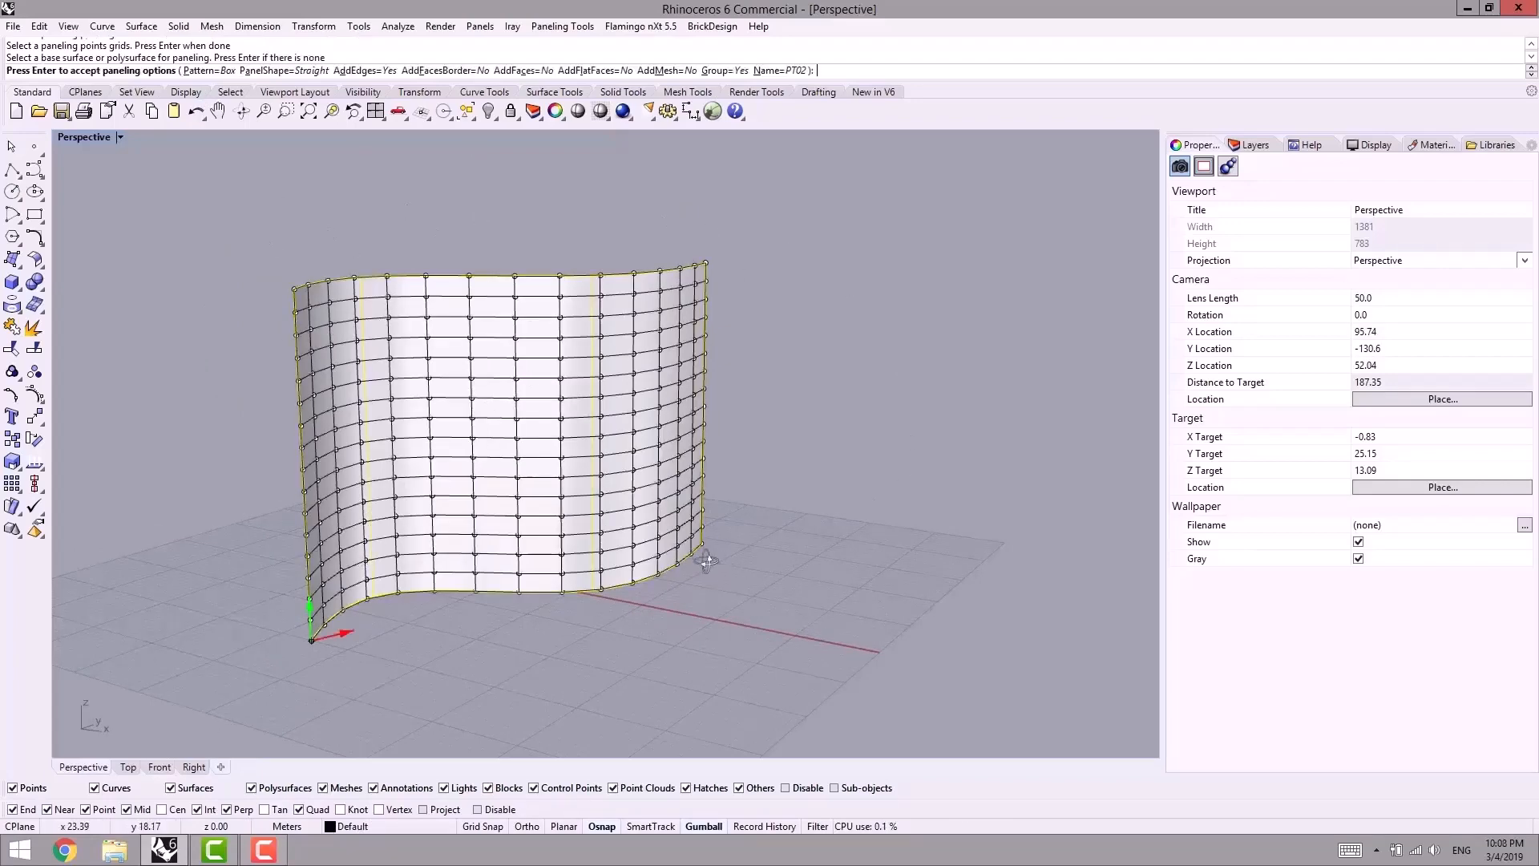
{"action": "right_click_drag", "start_coordinate": [513, 445], "coordinate": [633, 498]}
{"action": "right_click_drag", "start_coordinate": [563, 552], "coordinate": [559, 549]}
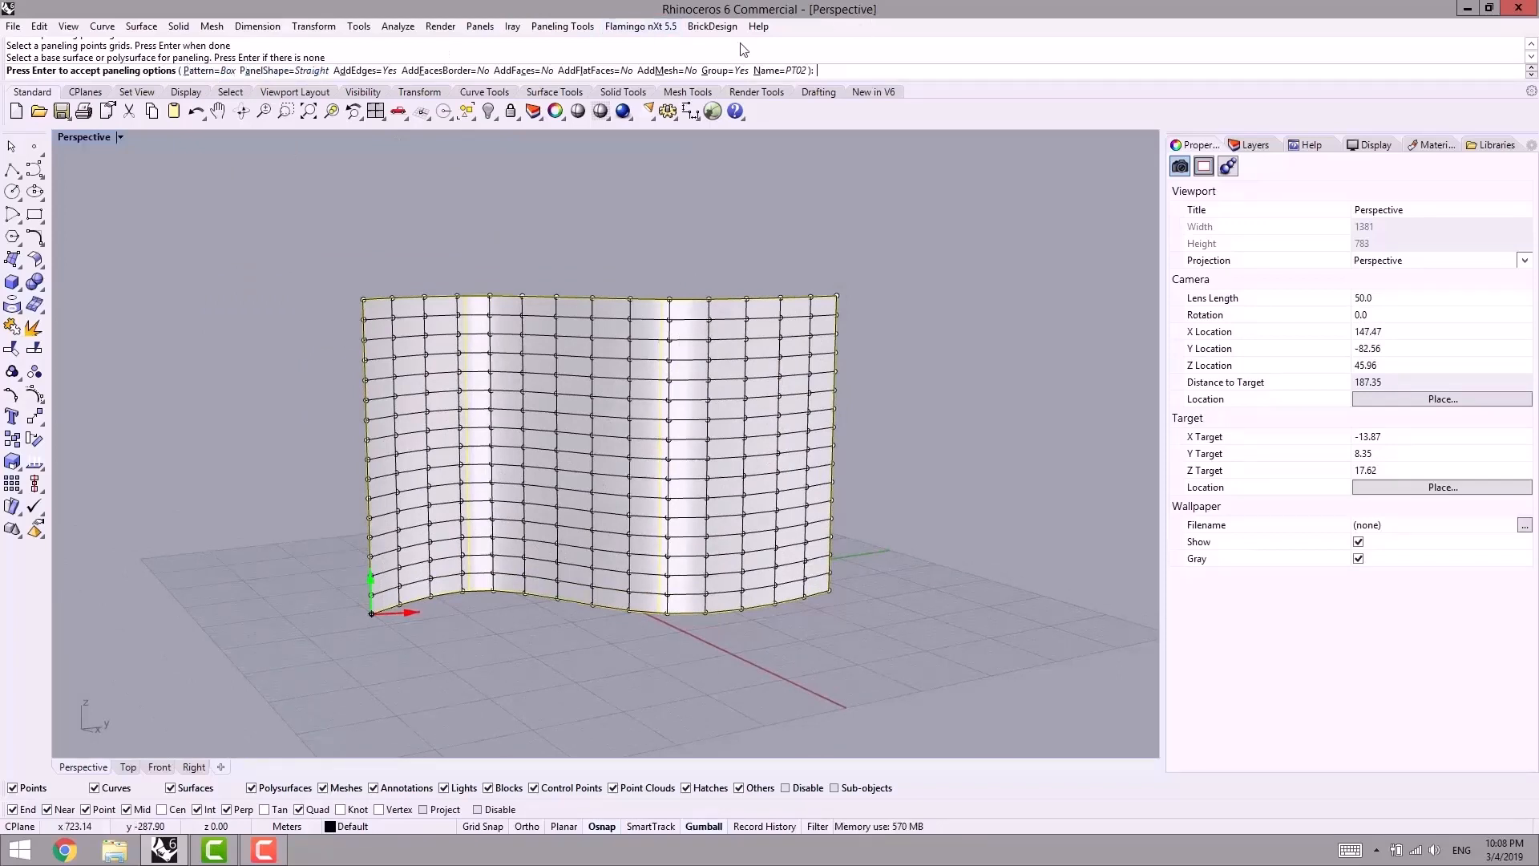
Step: Try the Triangle, Diamond and Hexagon patterns on the 2D paneling preview
{"action": "left_click", "coordinate": [206, 71]}
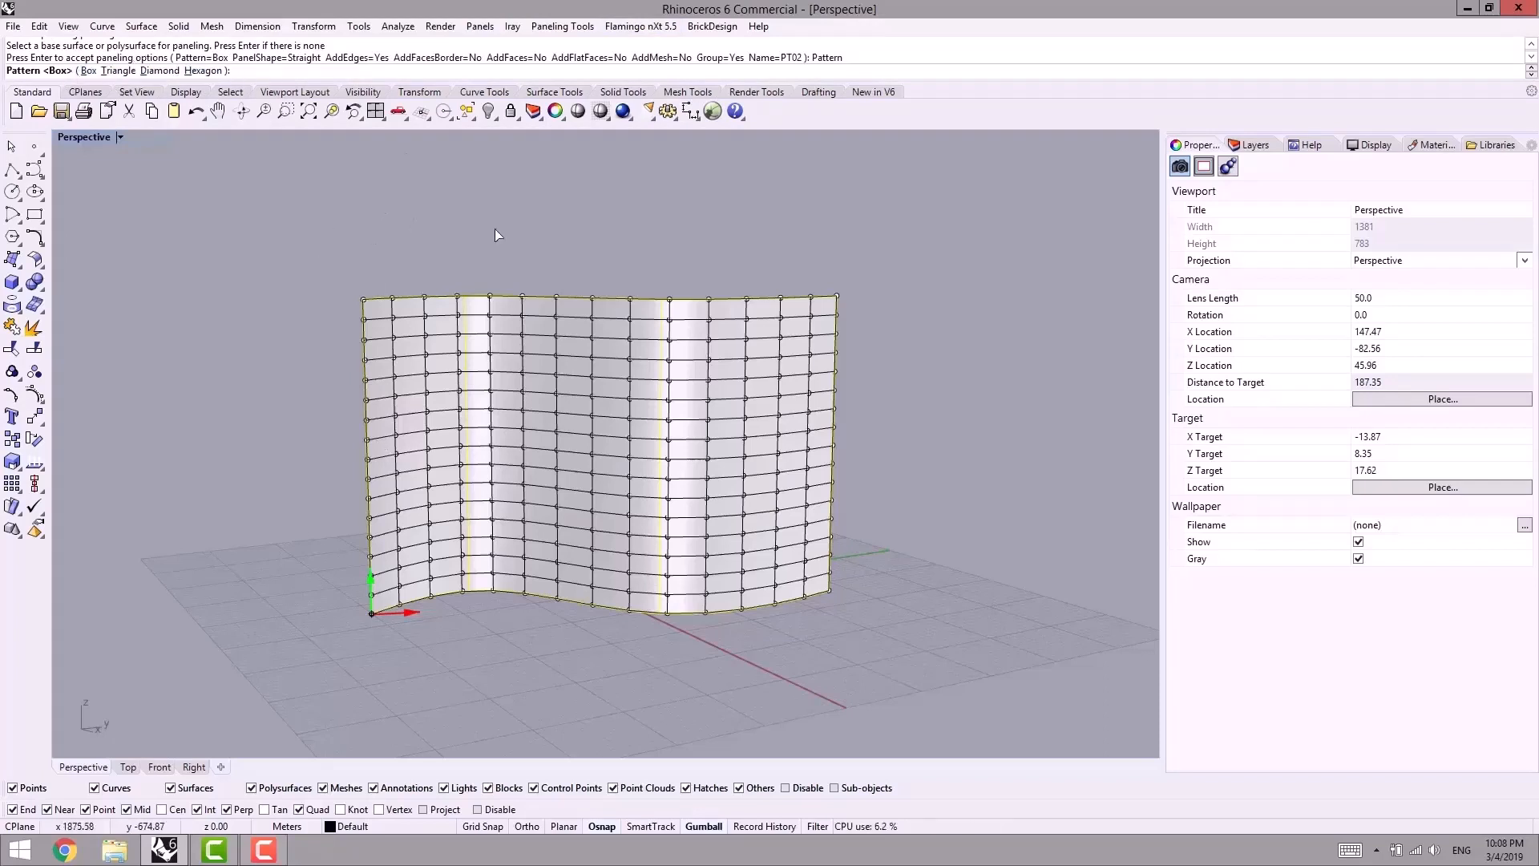
{"action": "left_click", "coordinate": [118, 70]}
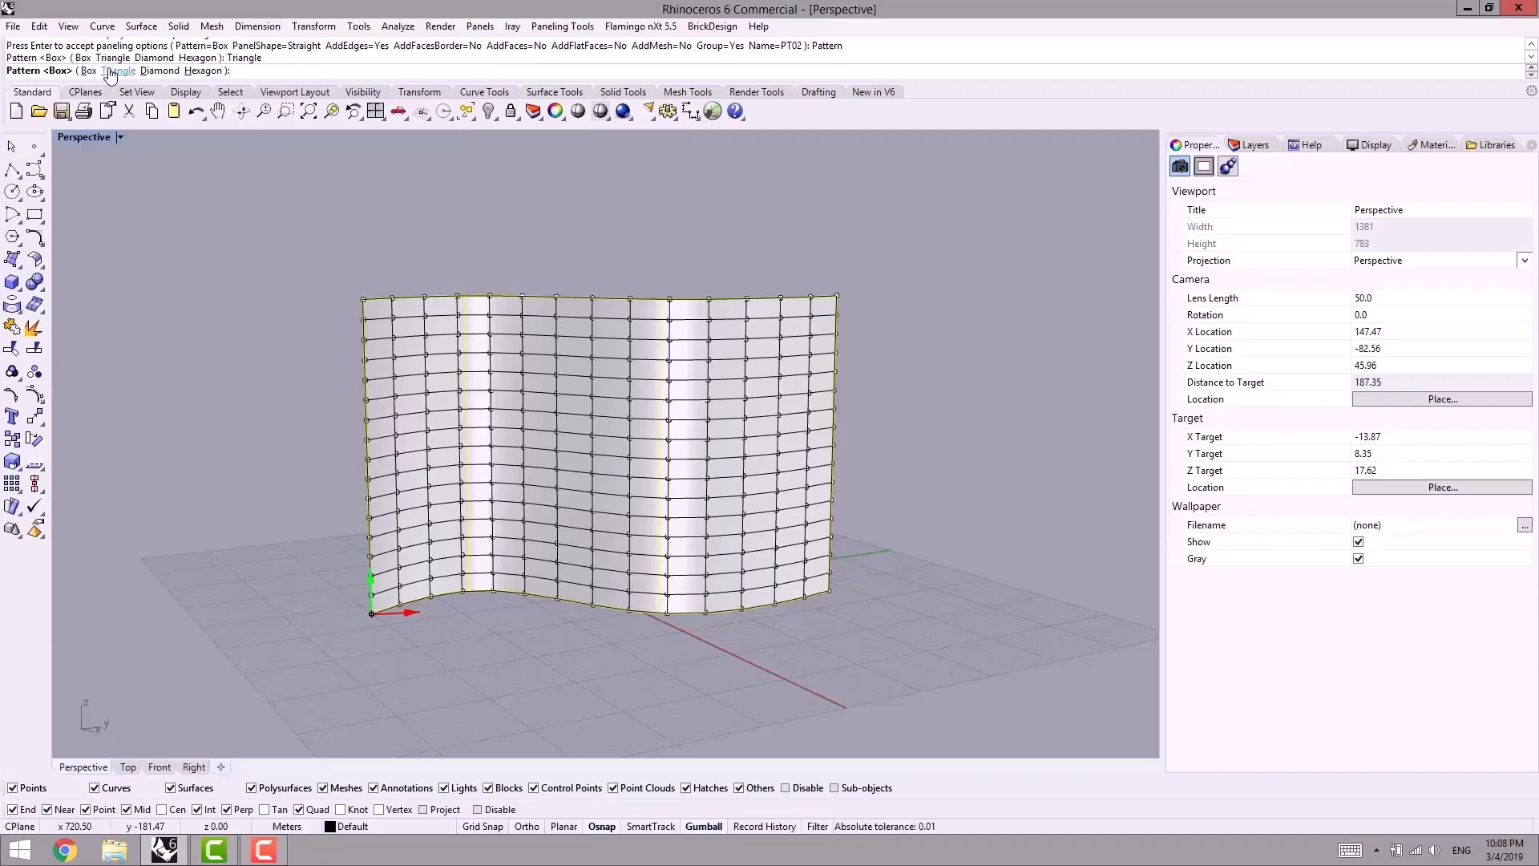
{"action": "left_click", "coordinate": [213, 71]}
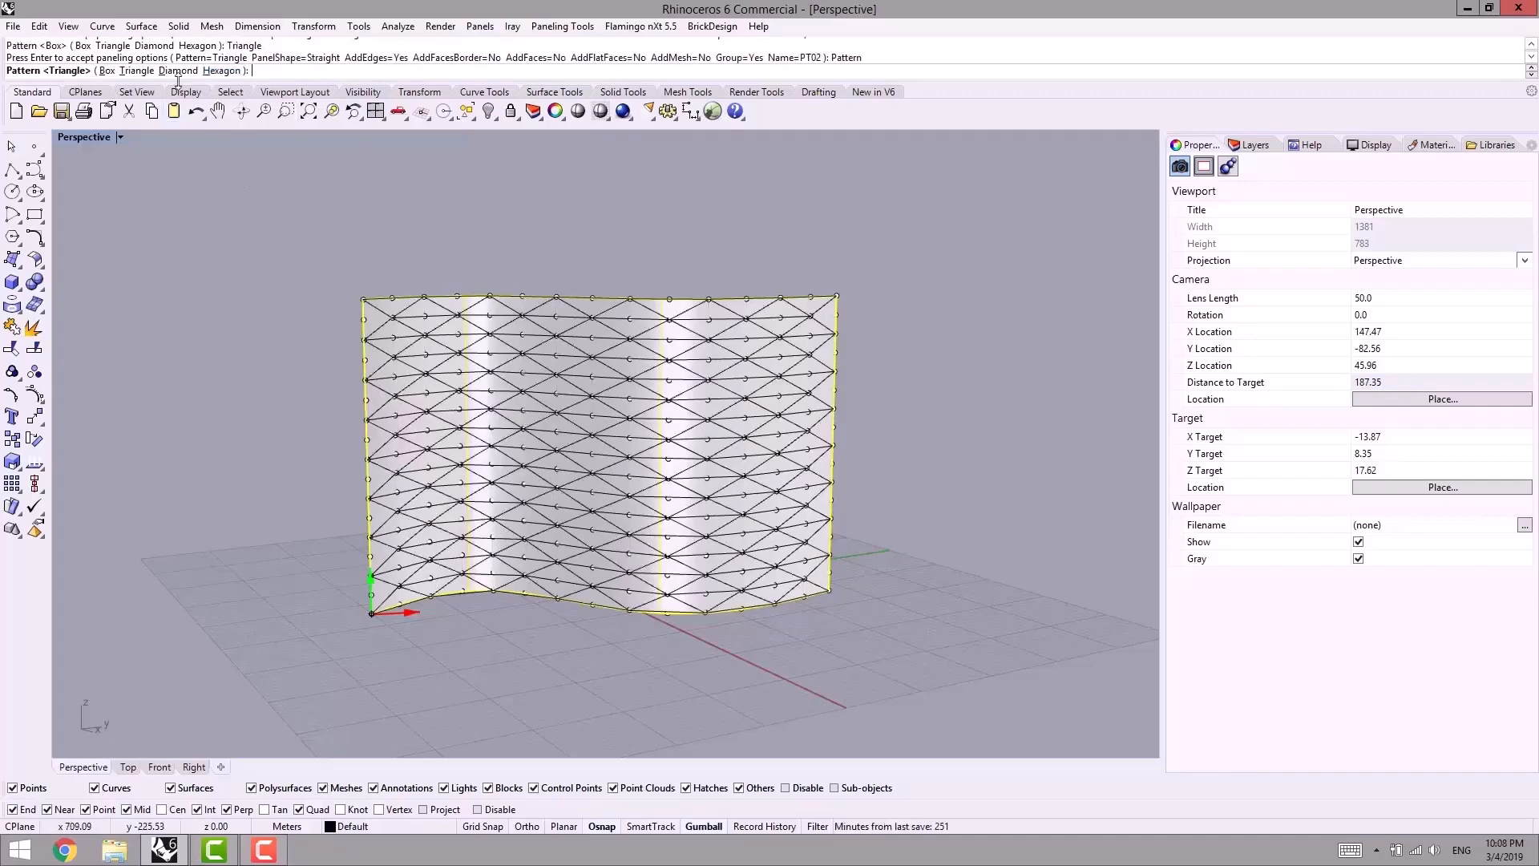
{"action": "left_click", "coordinate": [185, 71]}
{"action": "left_click", "coordinate": [227, 72]}
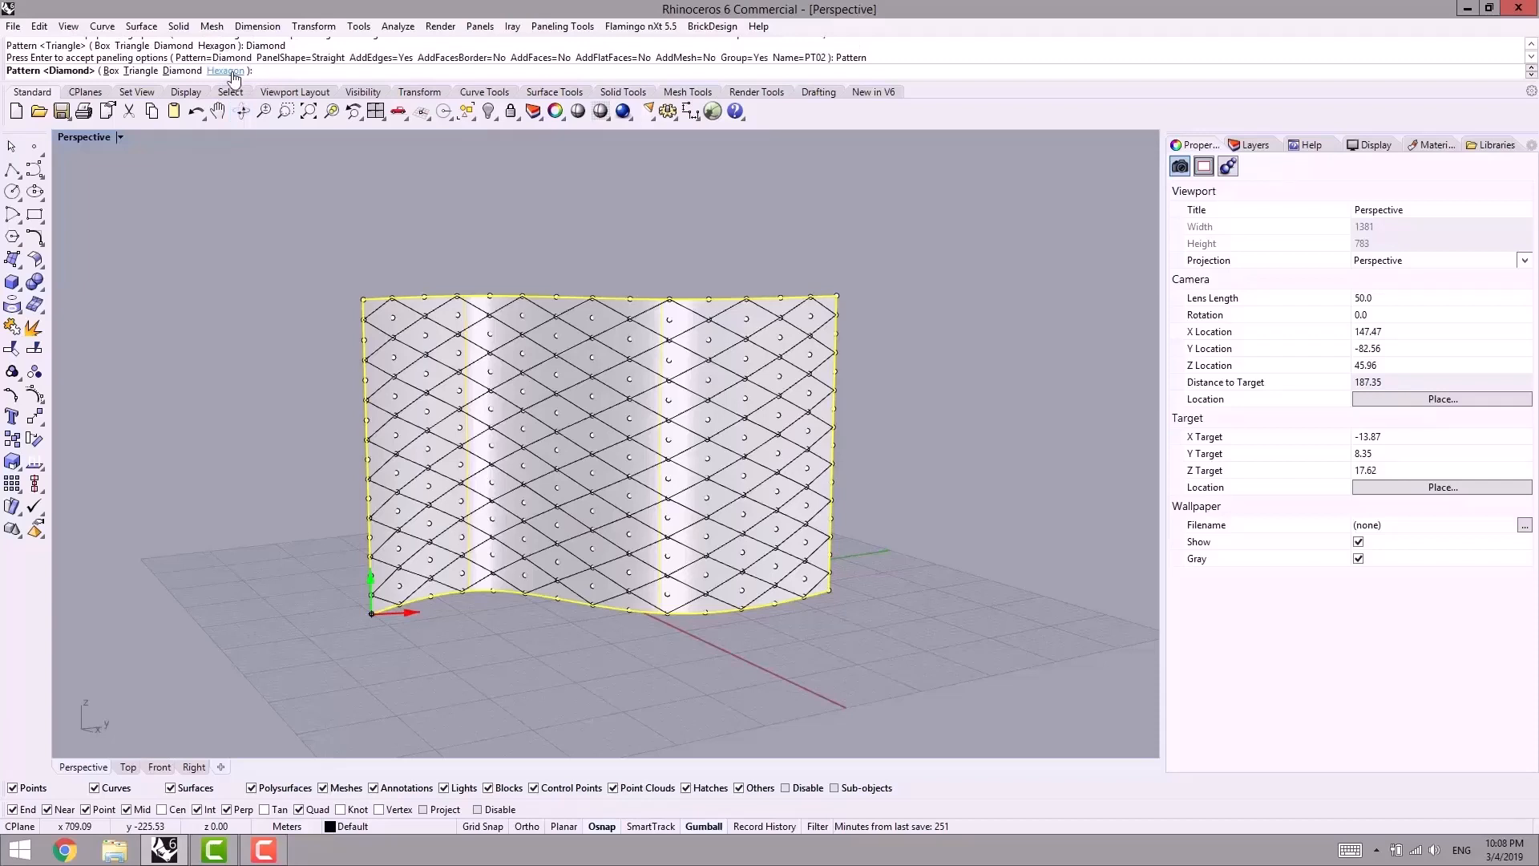
{"action": "left_click", "coordinate": [229, 72]}
{"action": "right_click_drag", "start_coordinate": [465, 321], "coordinate": [405, 381], "text": "shift"}
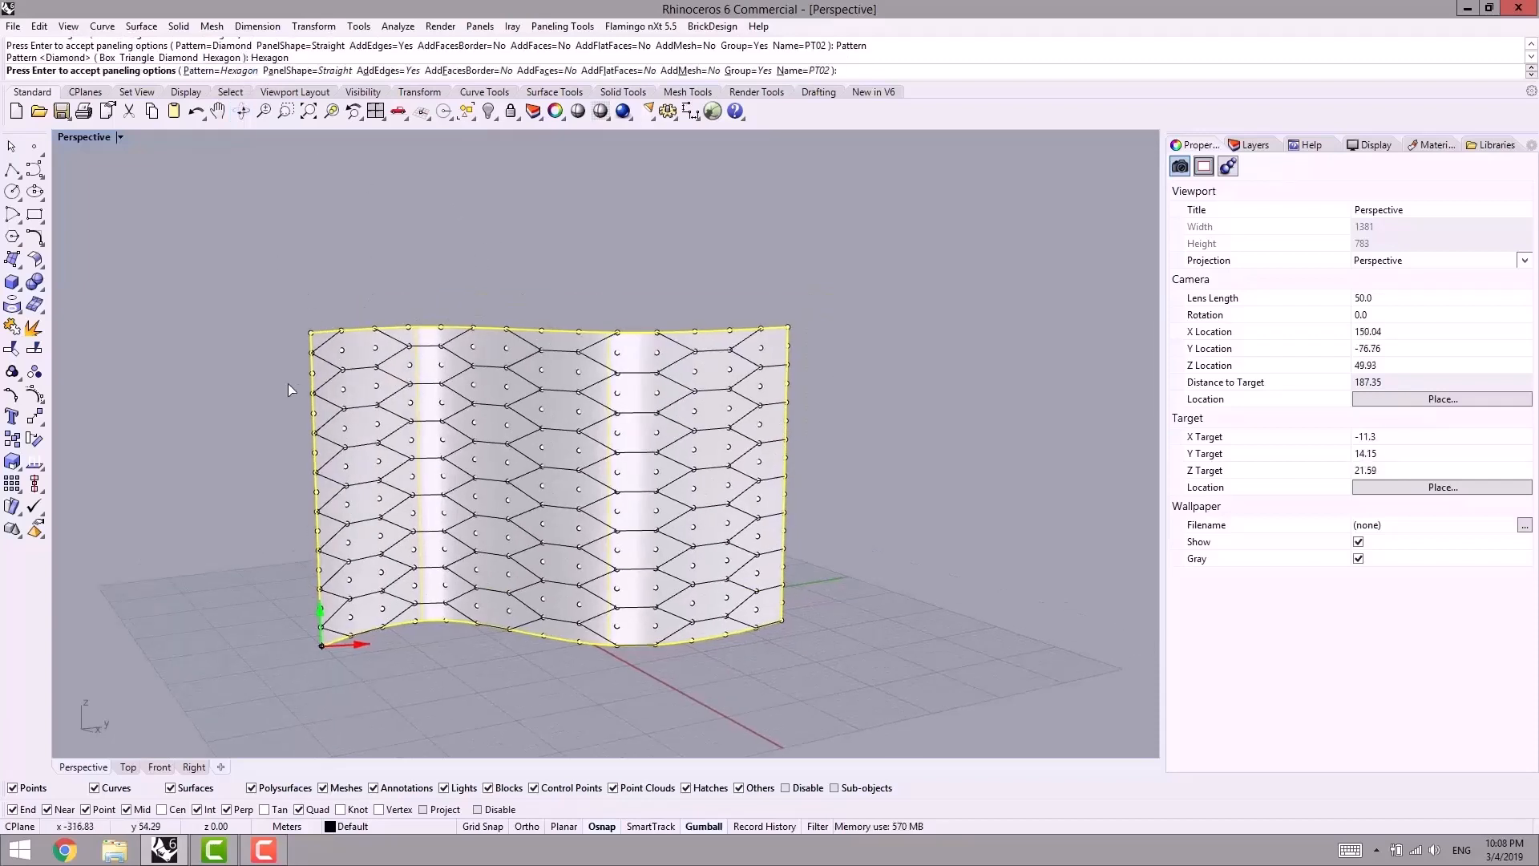
Step: Set the paneling pattern back to Box
{"action": "left_click", "coordinate": [222, 71]}
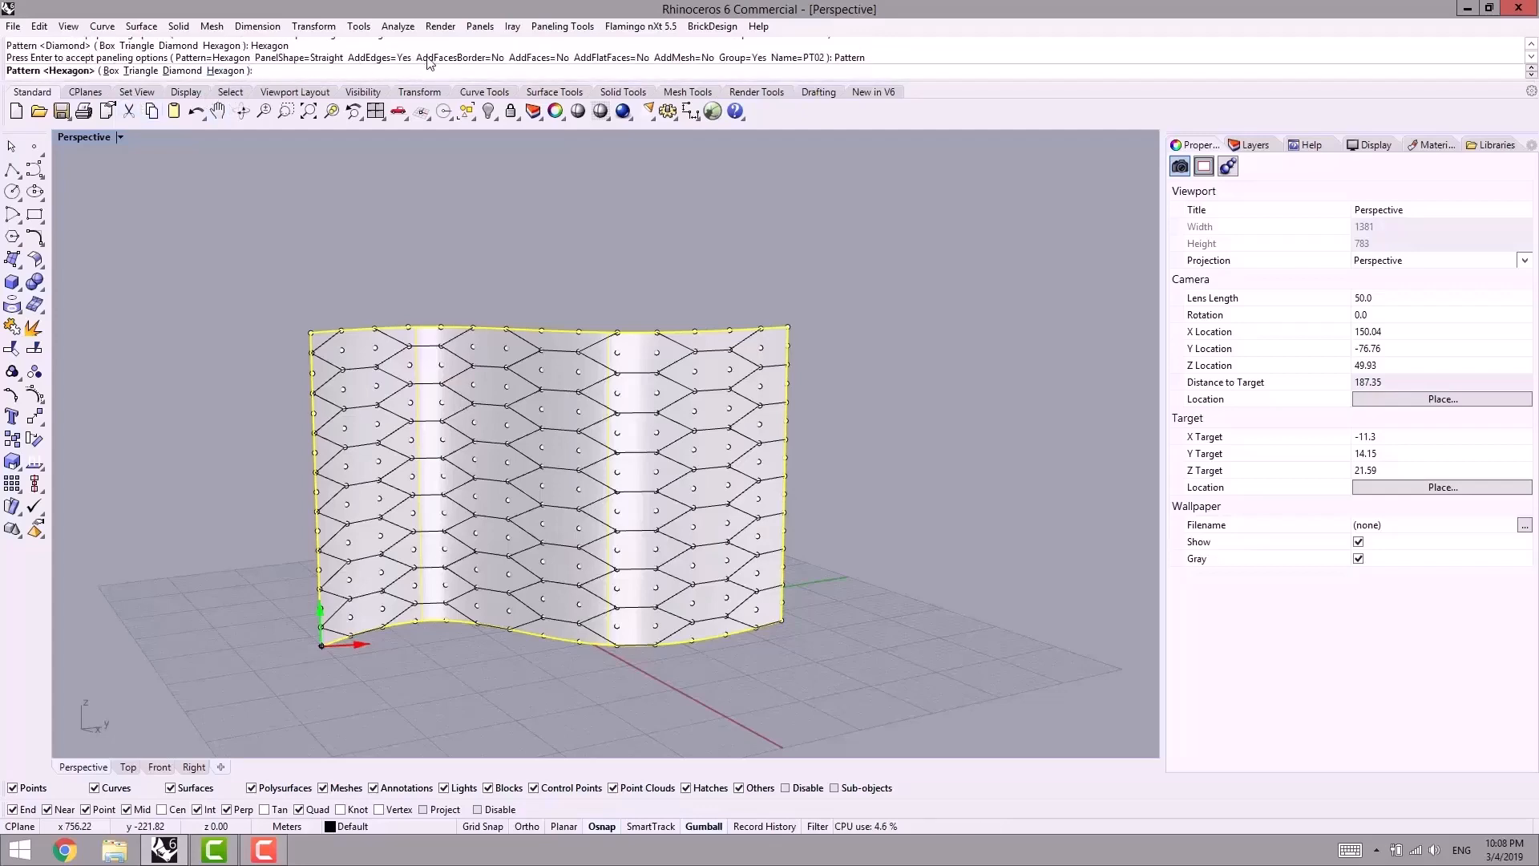
{"action": "right_click_drag", "start_coordinate": [418, 370], "coordinate": [420, 369]}
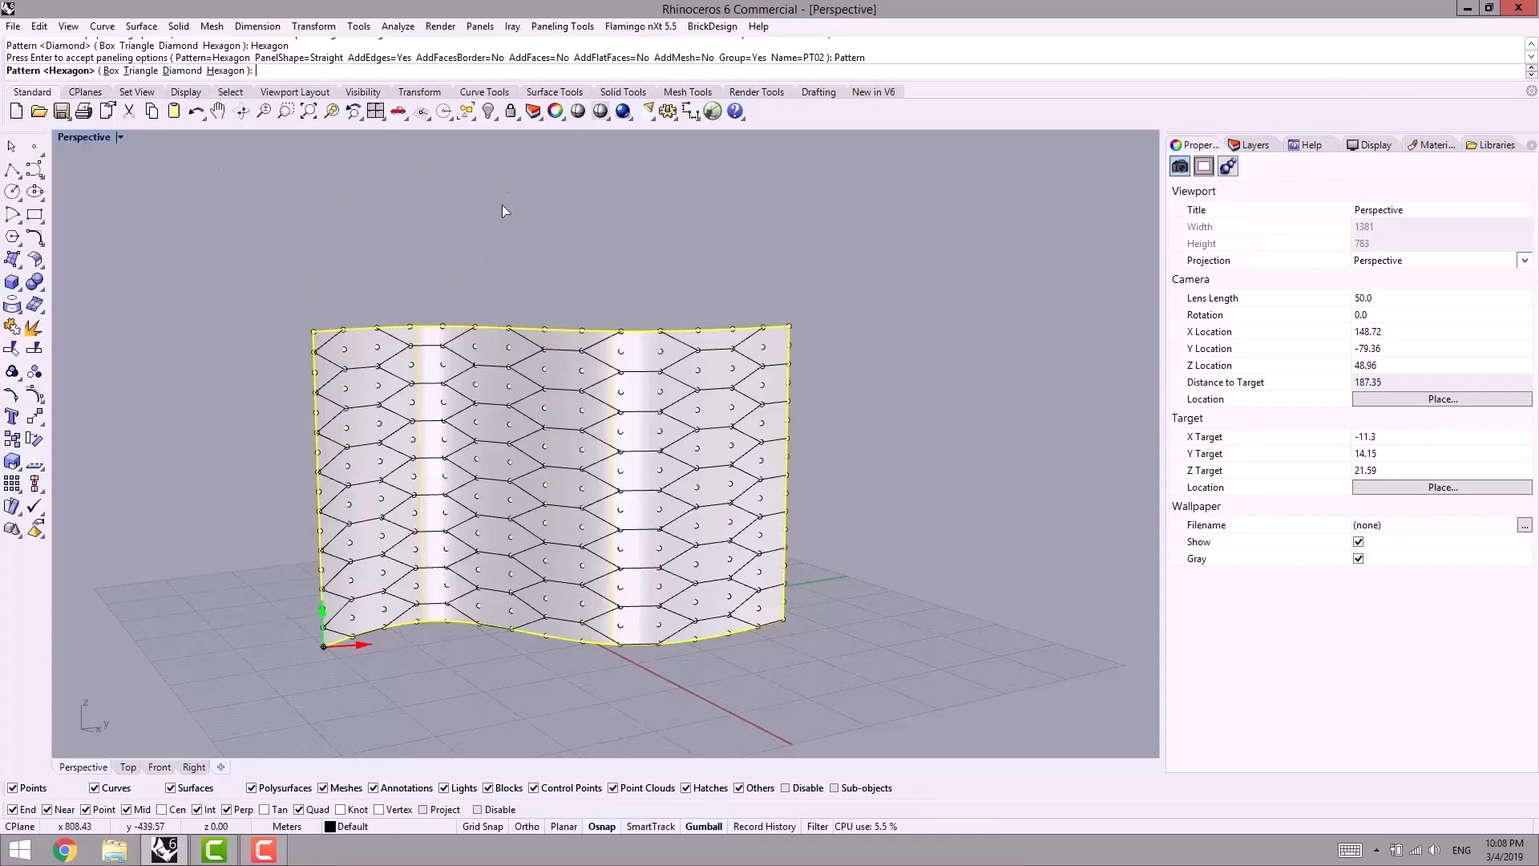
{"action": "left_click", "coordinate": [111, 73]}
{"action": "right_click_drag", "start_coordinate": [409, 320], "coordinate": [371, 340]}
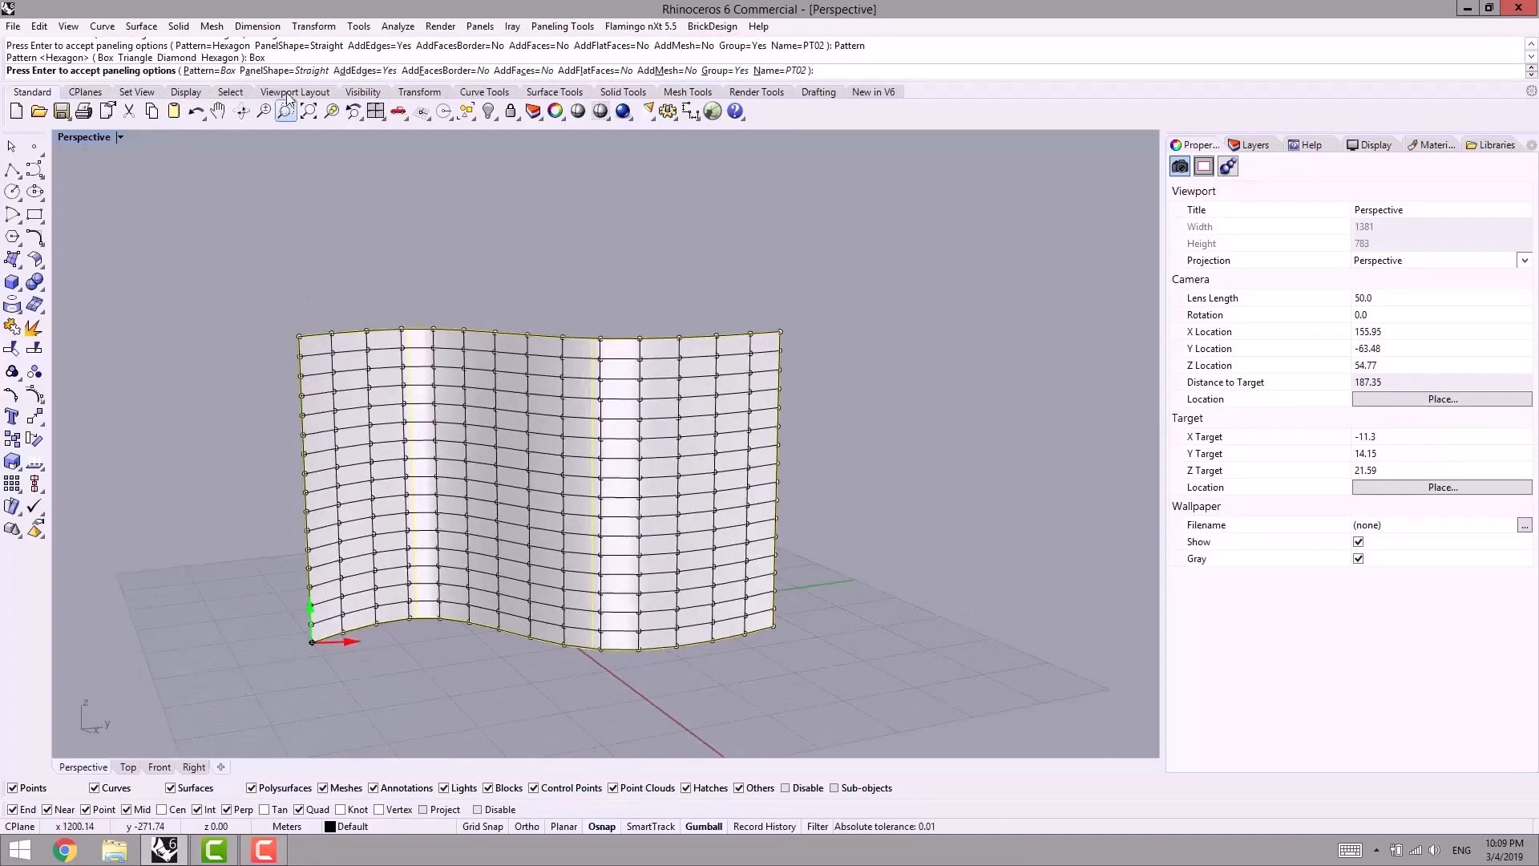
Step: Open the panel shape choices and examine the straight panel edges against the curved top edge of the wavy surface
{"action": "right_click_drag", "start_coordinate": [231, 298], "coordinate": [282, 285]}
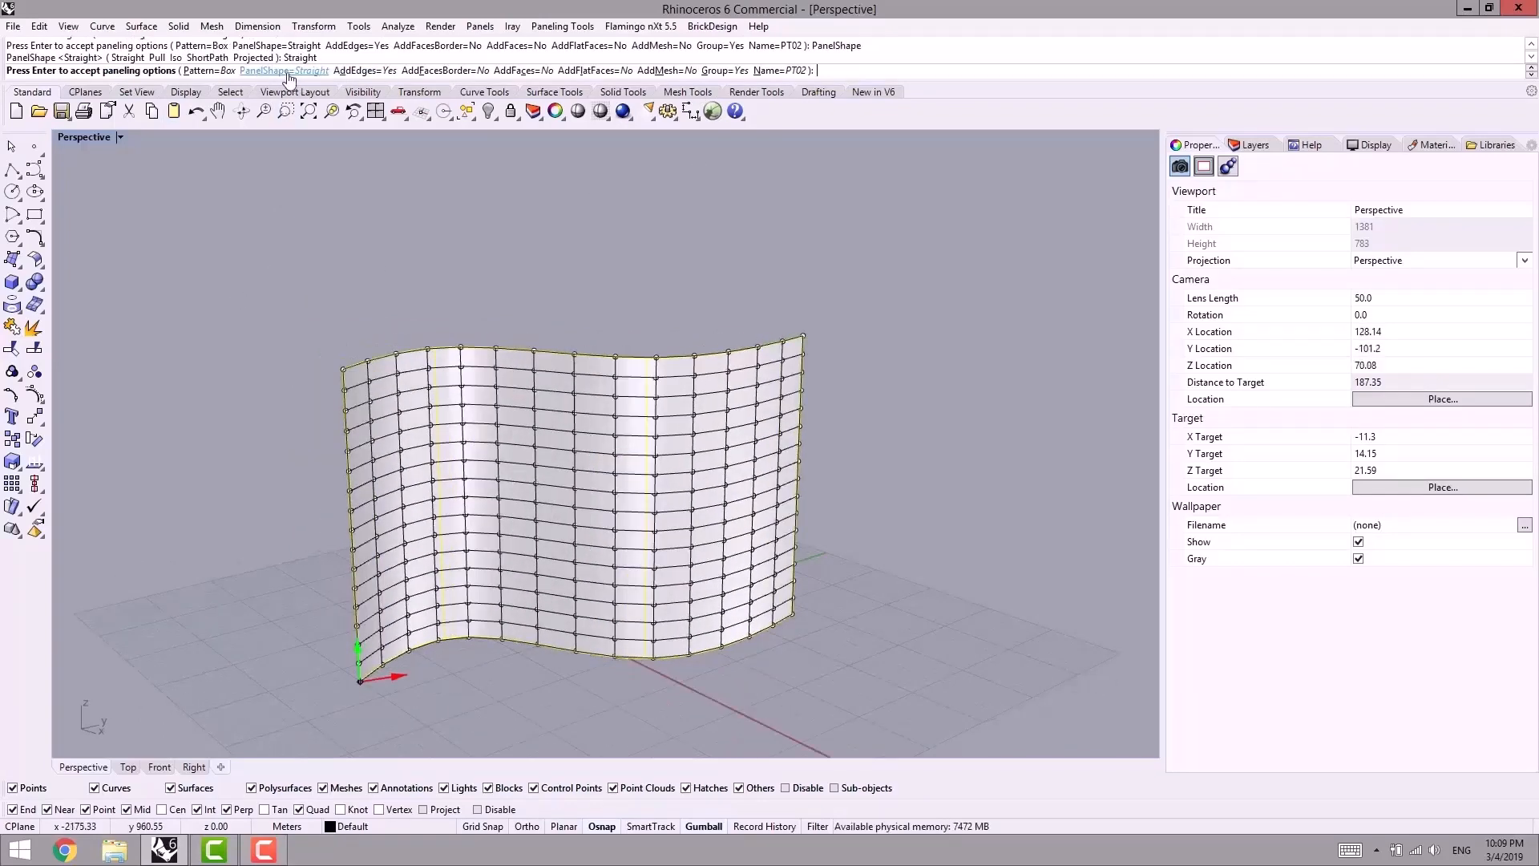
{"action": "left_click", "coordinate": [285, 71]}
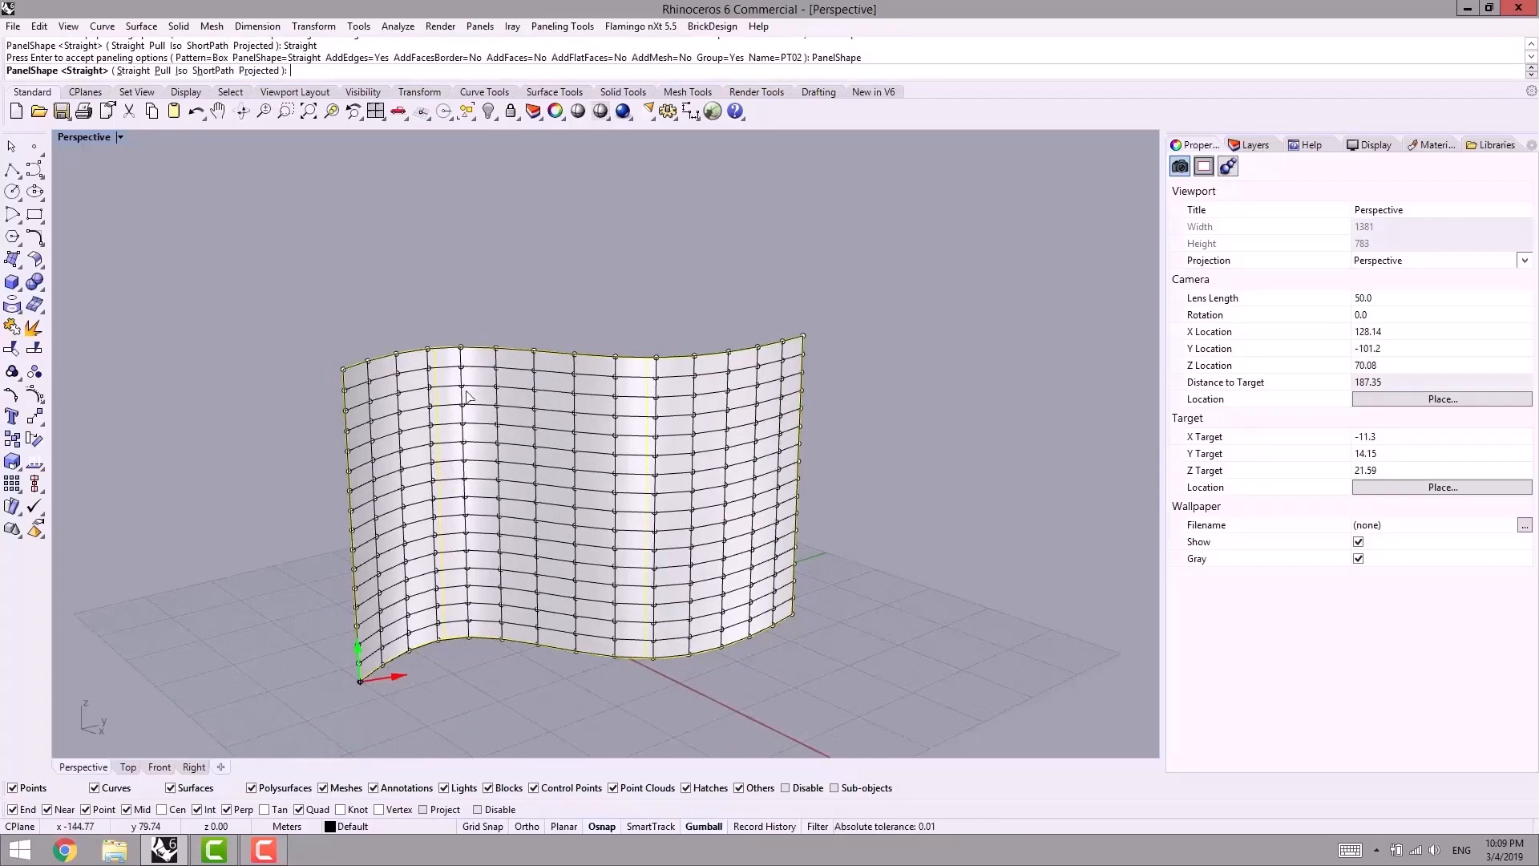
{"action": "right_click_drag", "start_coordinate": [479, 347], "coordinate": [484, 377]}
{"action": "scroll", "coordinate": [483, 377], "scroll_direction": "up", "scroll_amount": 2}
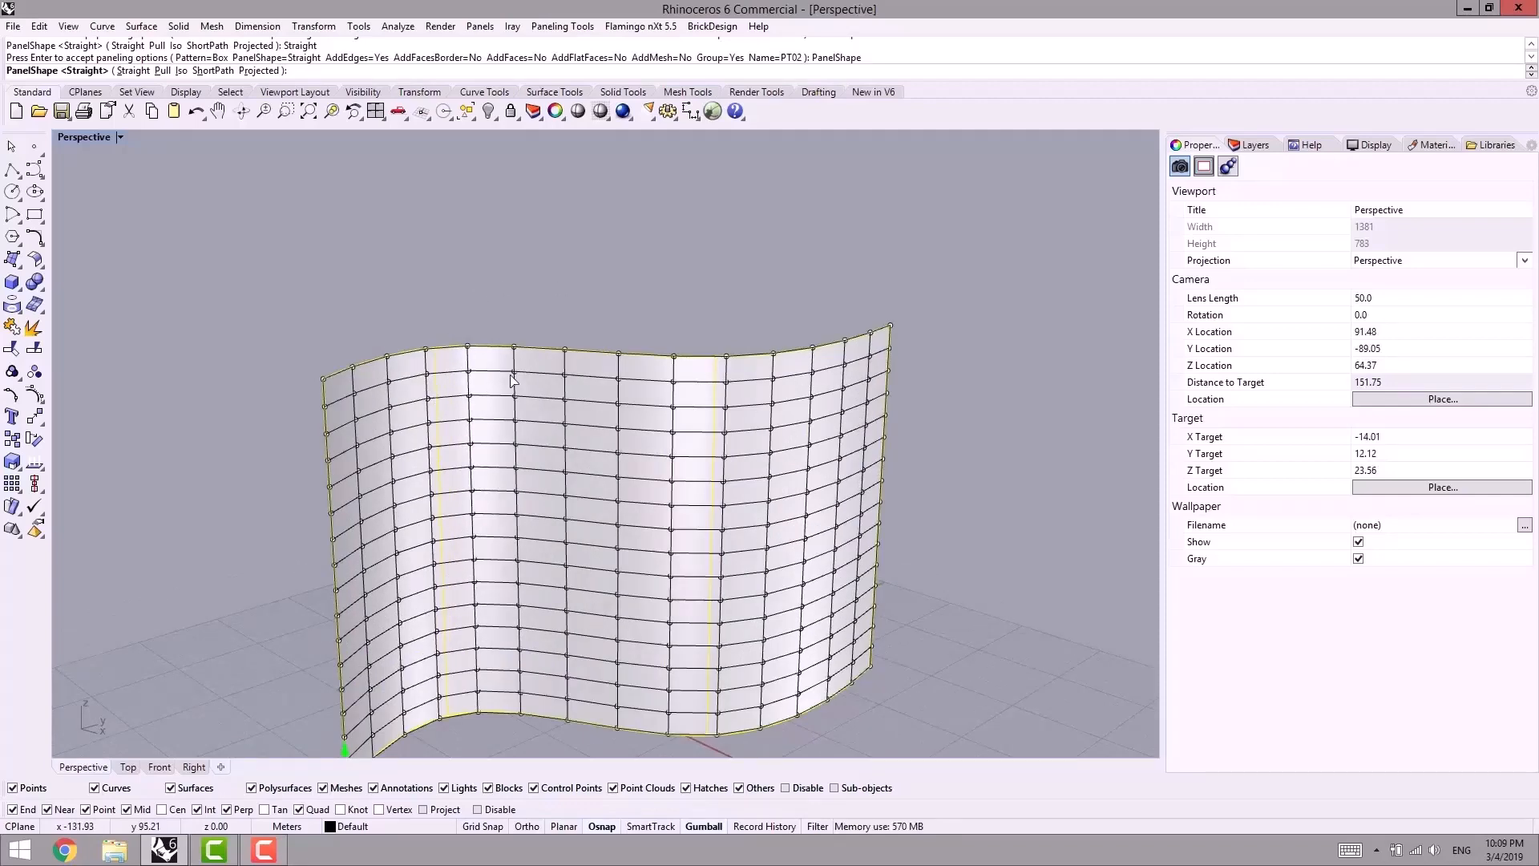
{"action": "right_click_drag", "start_coordinate": [512, 378], "coordinate": [501, 356]}
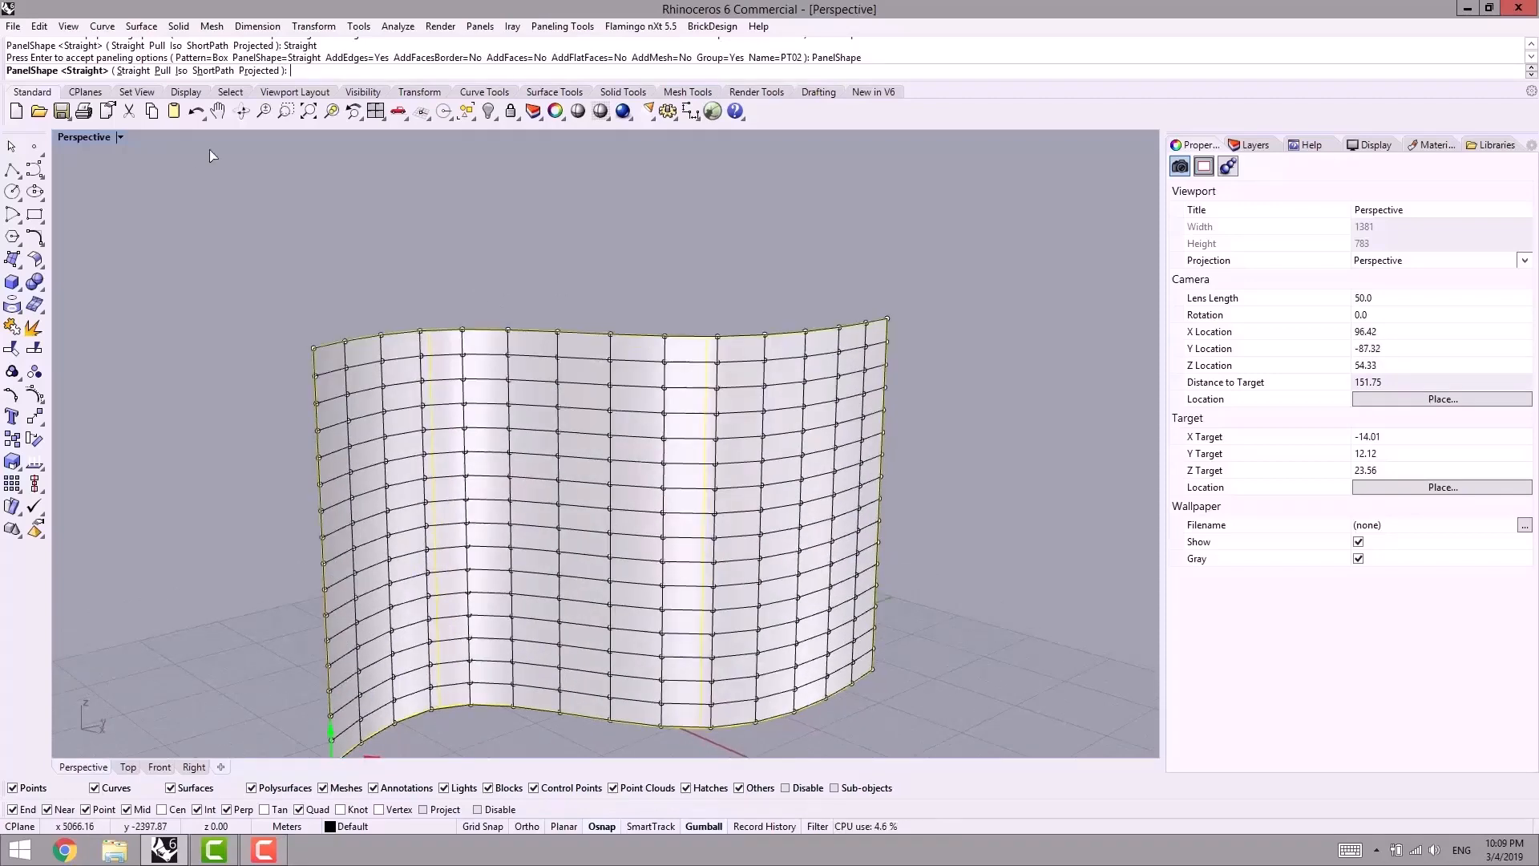
{"action": "scroll", "coordinate": [457, 344], "scroll_direction": "up", "scroll_amount": 5}
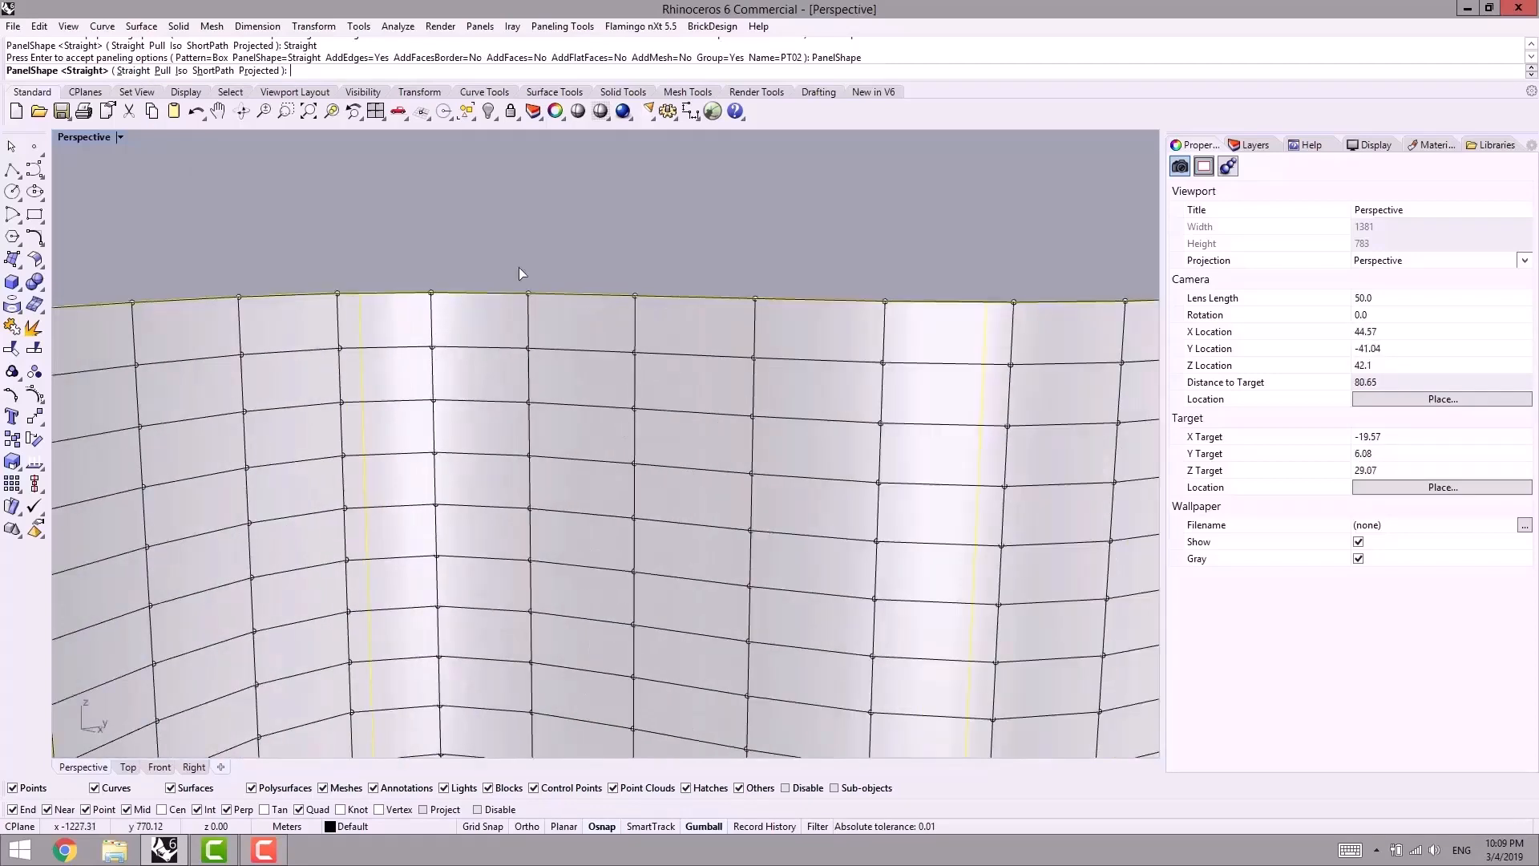
{"action": "right_click_drag", "start_coordinate": [481, 337], "coordinate": [521, 433]}
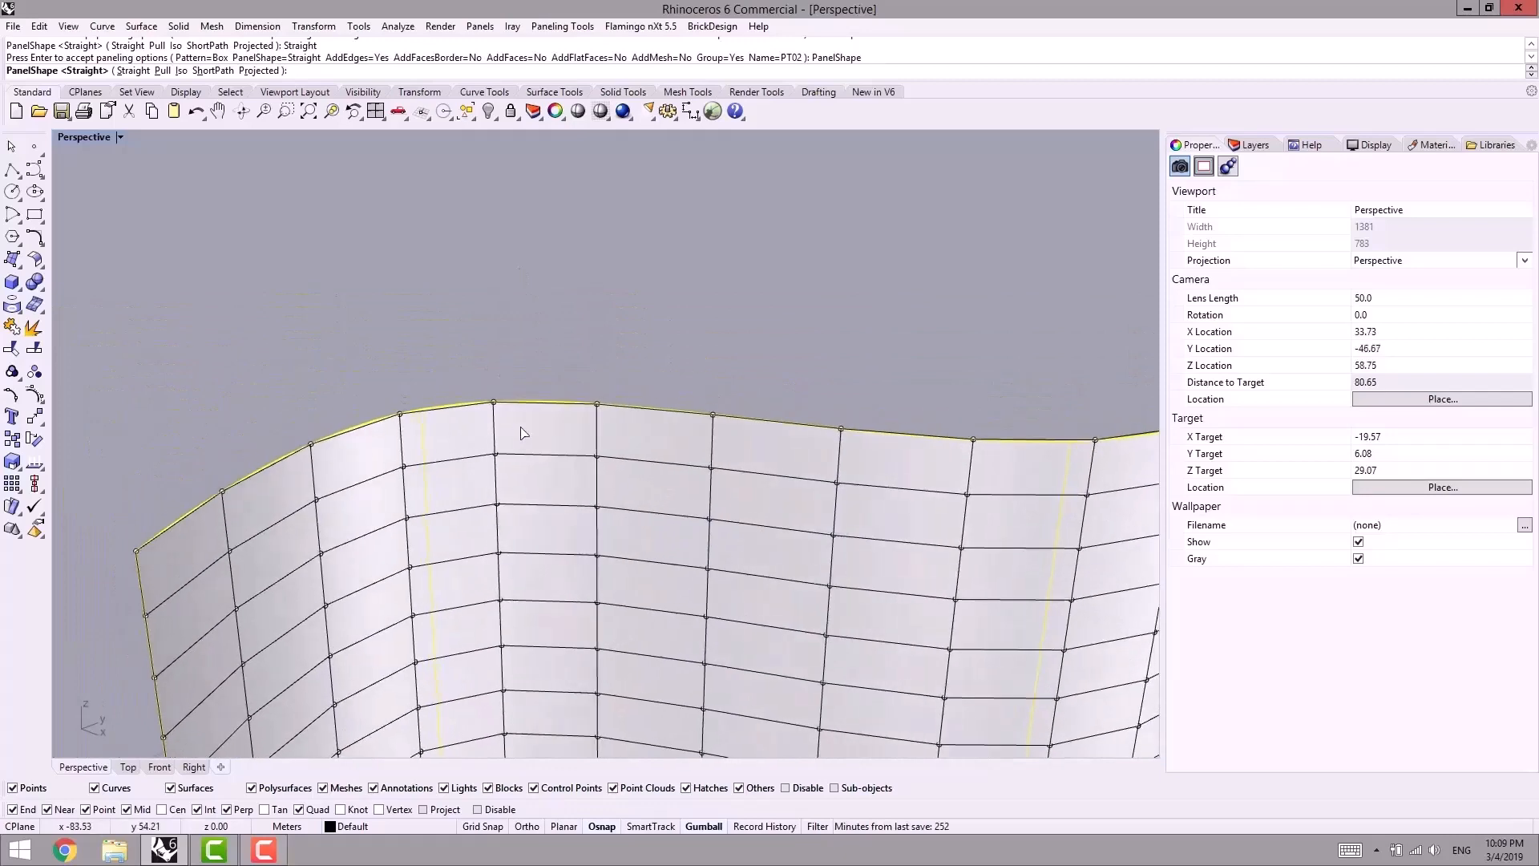
{"action": "scroll", "coordinate": [521, 433], "scroll_direction": "up", "scroll_amount": 5}
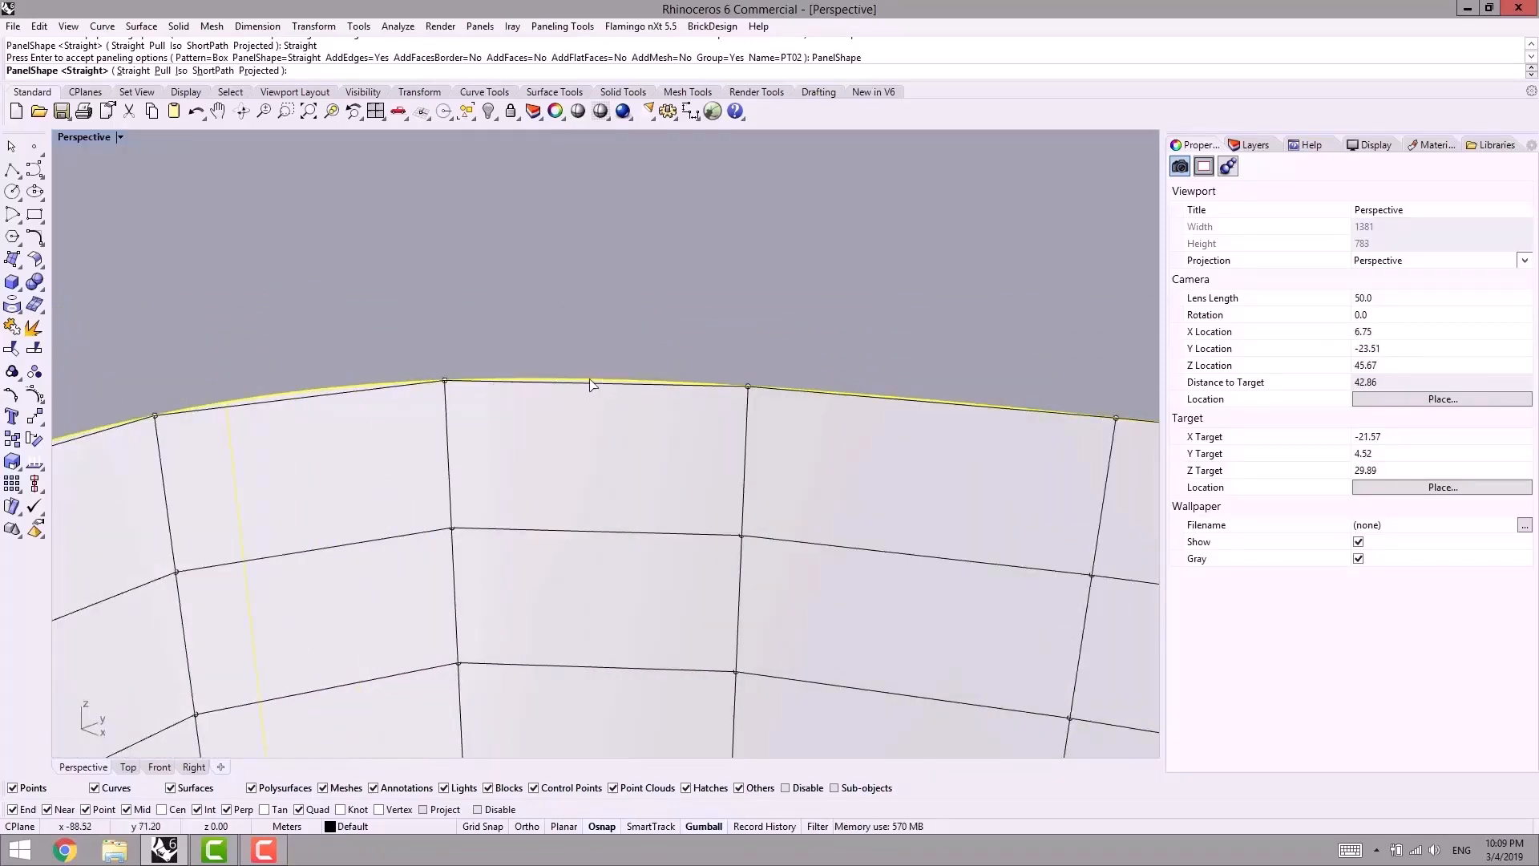
{"action": "scroll", "coordinate": [574, 443], "scroll_direction": "up", "scroll_amount": 3}
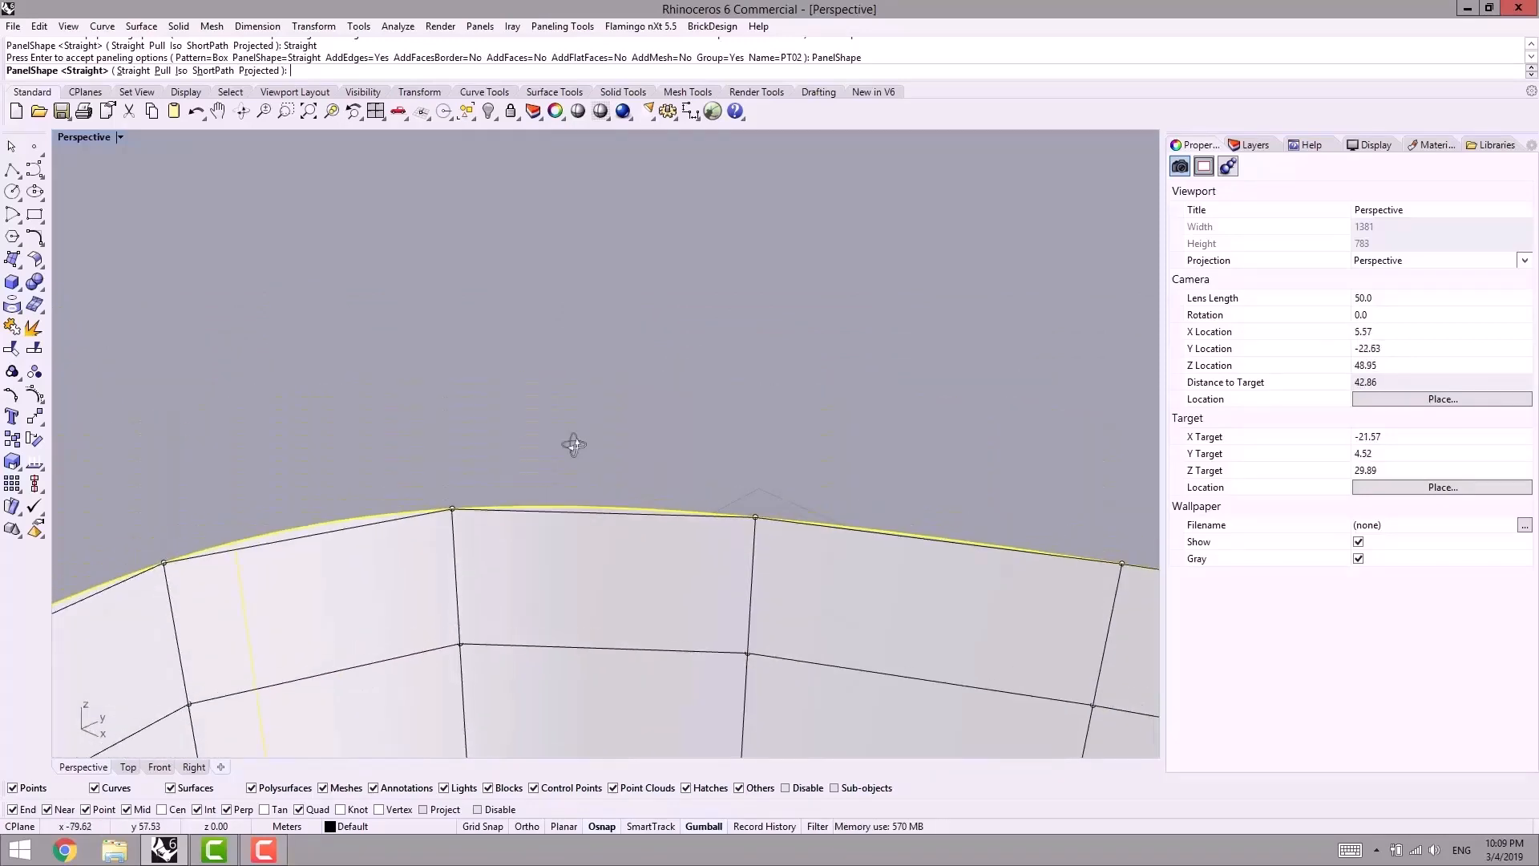
{"action": "scroll", "coordinate": [686, 507], "scroll_direction": "down", "scroll_amount": 2}
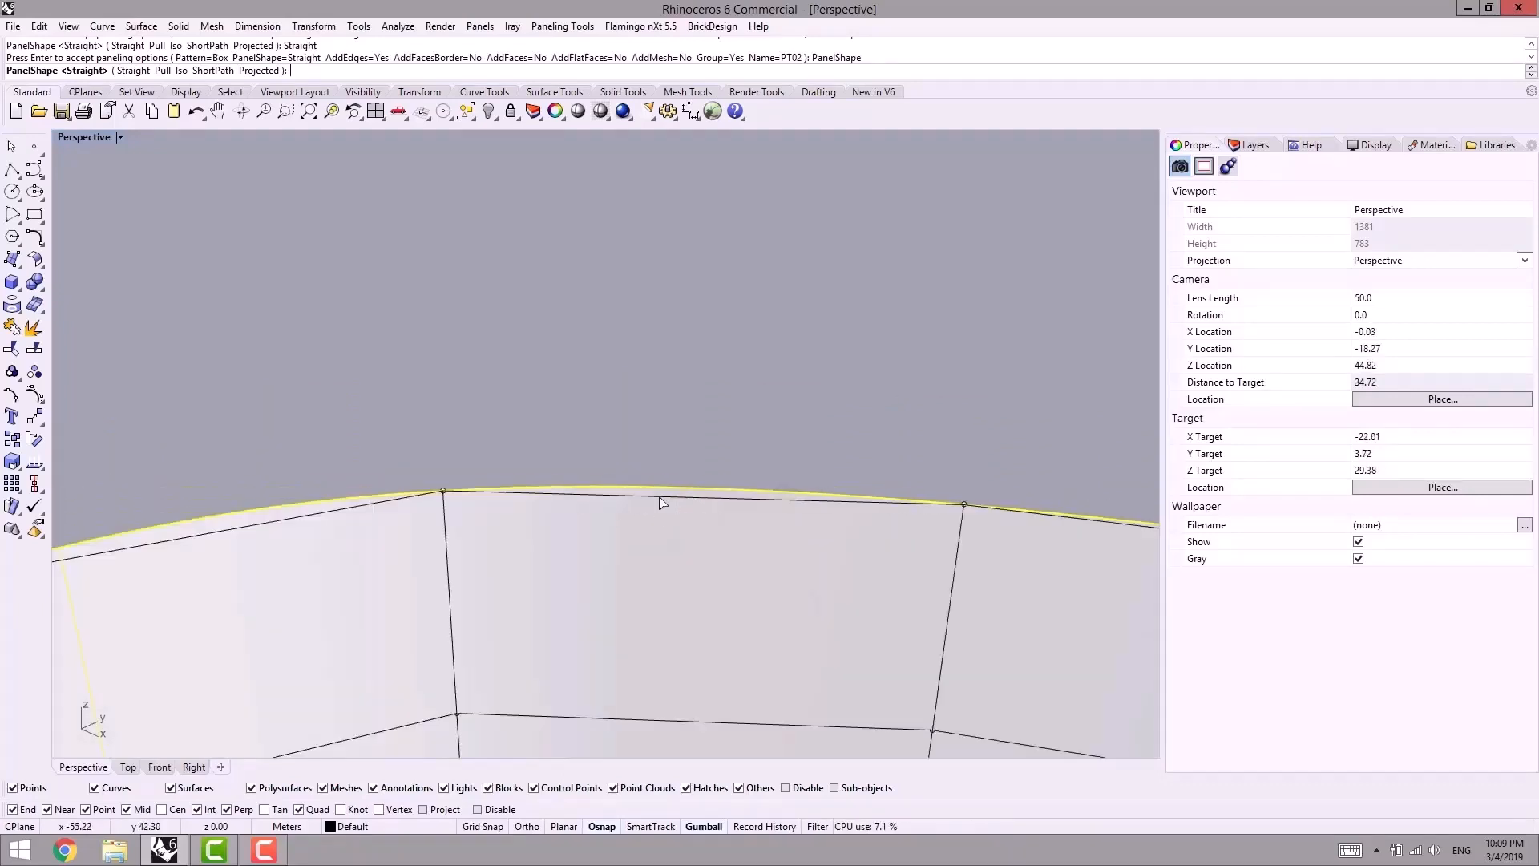
Step: Try the Pull panel shape on the 2D paneling preview and inspect the panel edges along the surface's top
{"action": "left_click", "coordinate": [164, 72]}
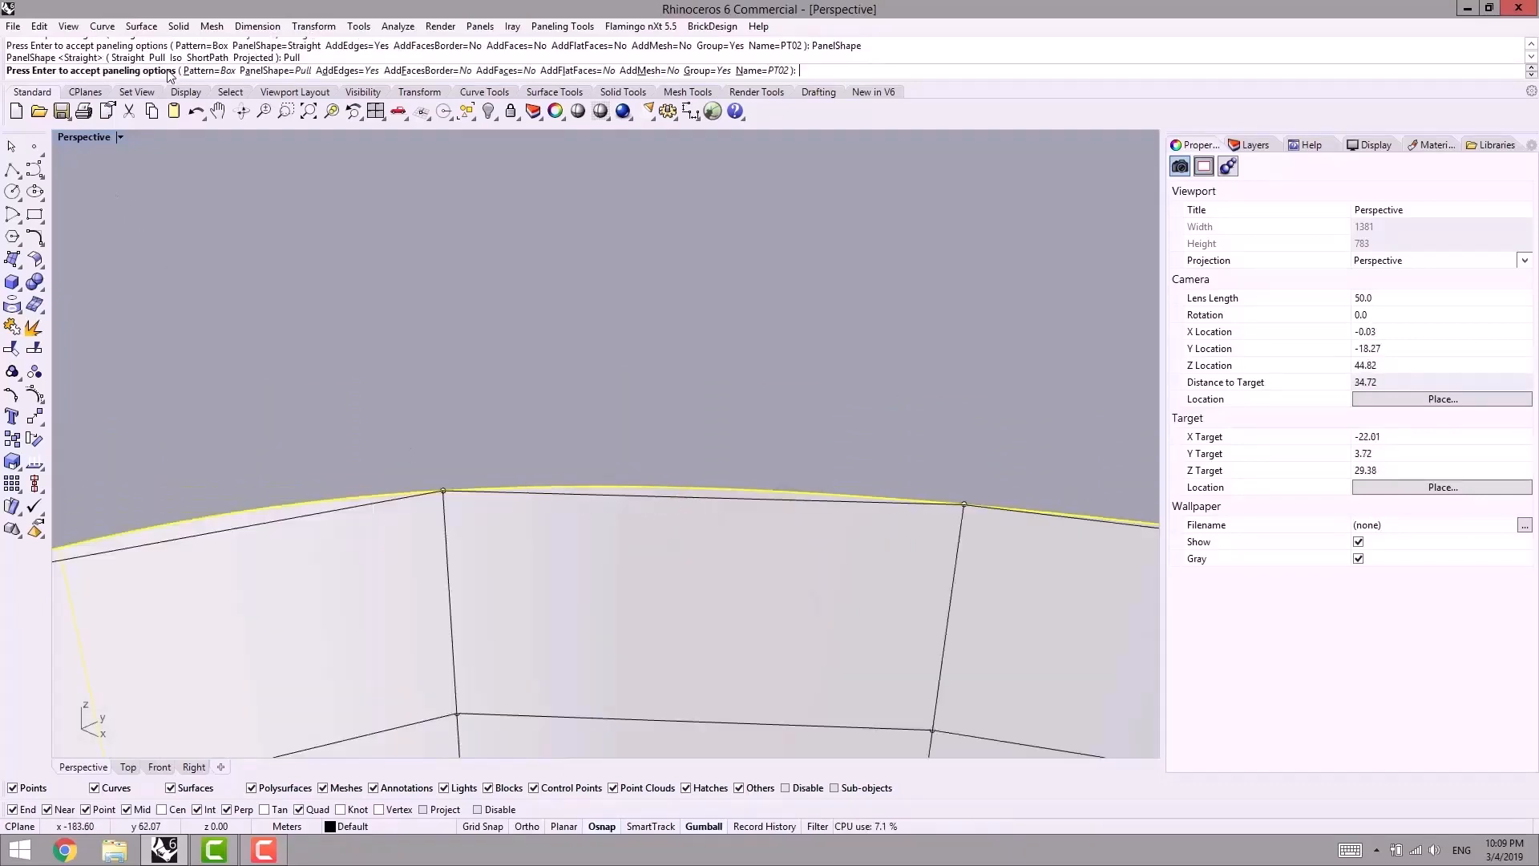
{"action": "right_click_drag", "start_coordinate": [561, 477], "coordinate": [532, 469]}
{"action": "scroll", "coordinate": [543, 467], "scroll_direction": "down", "scroll_amount": 6}
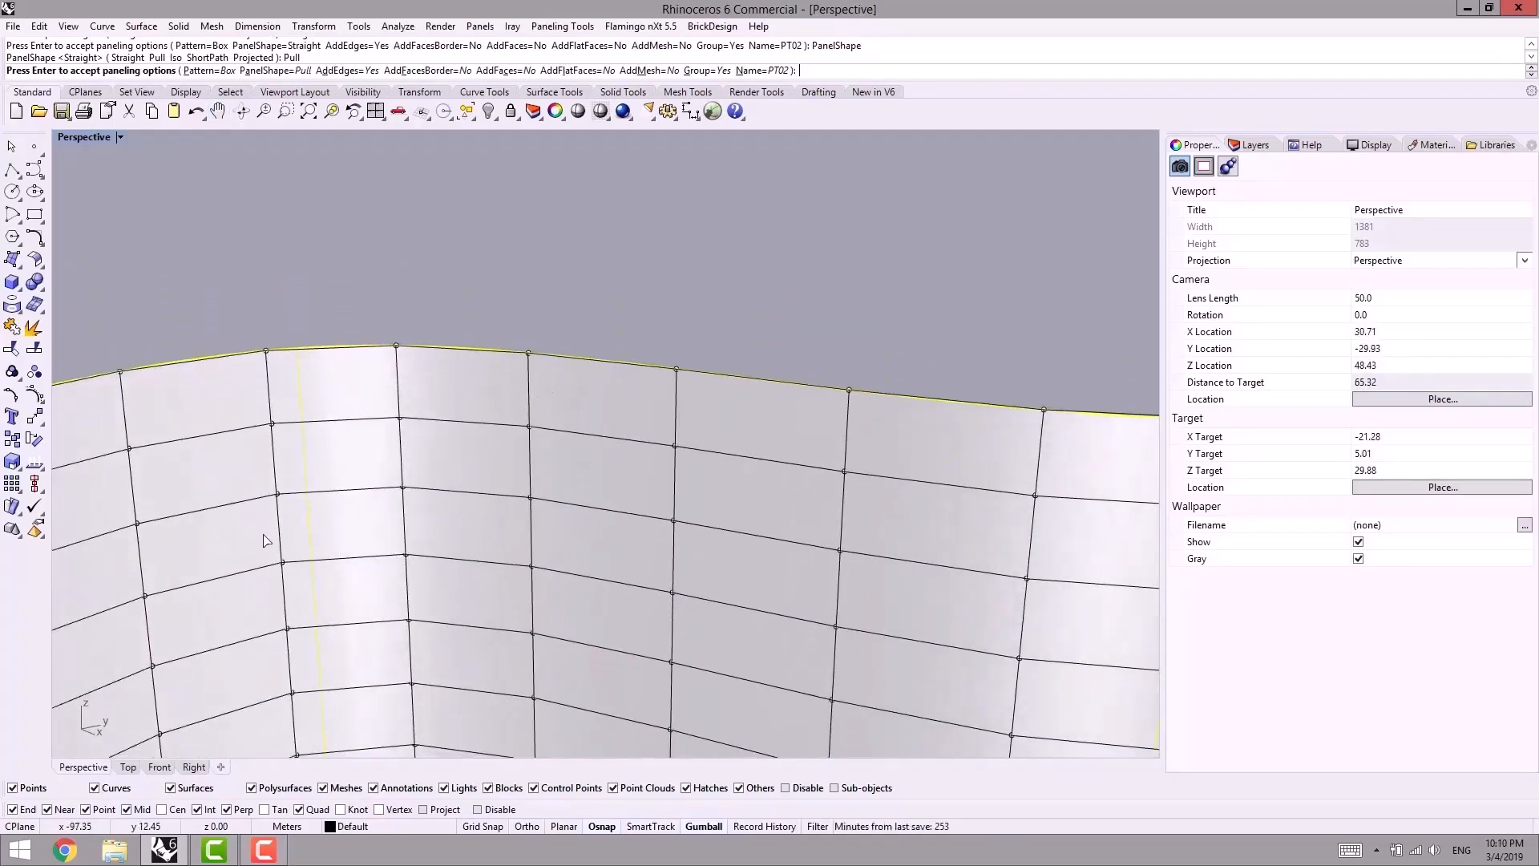
{"action": "right_click_drag", "start_coordinate": [264, 541], "coordinate": [299, 515]}
{"action": "right_click_drag", "start_coordinate": [625, 436], "coordinate": [618, 409]}
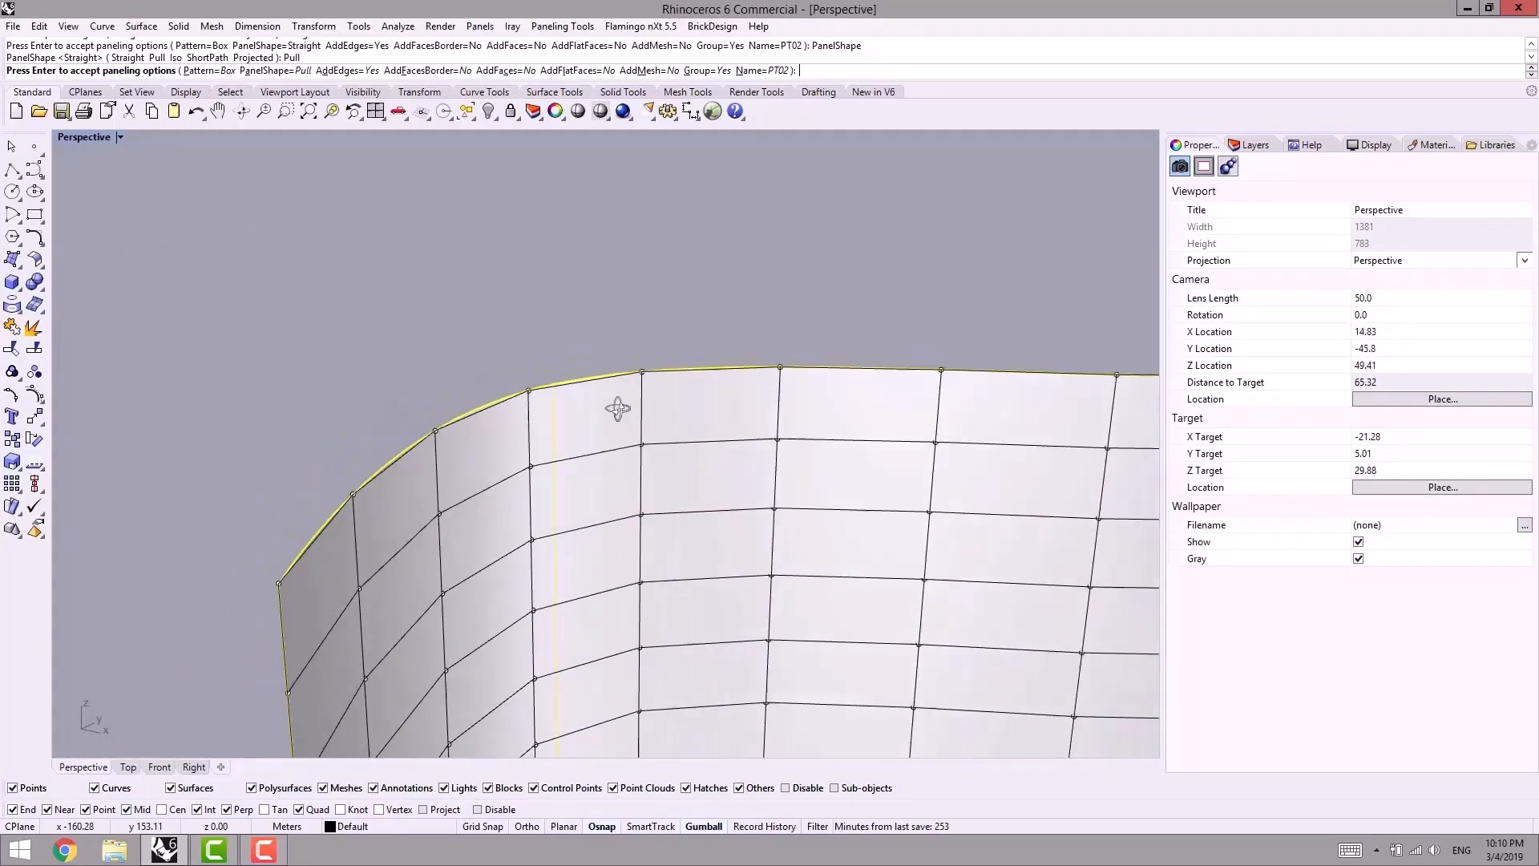
{"action": "right_click_drag", "start_coordinate": [468, 466], "coordinate": [457, 451]}
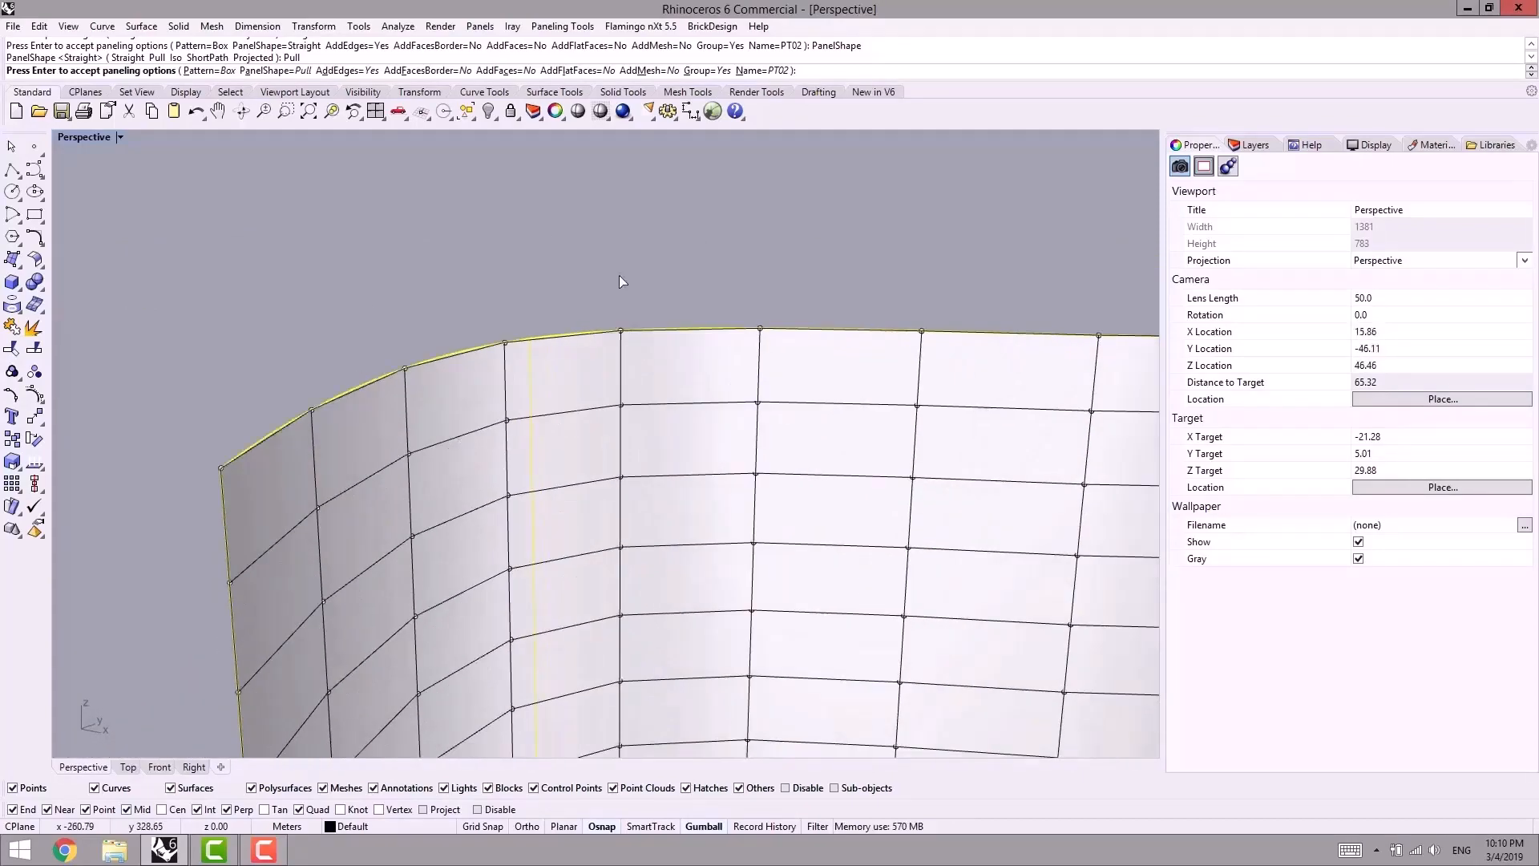
{"action": "right_click_drag", "start_coordinate": [628, 428], "coordinate": [447, 309]}
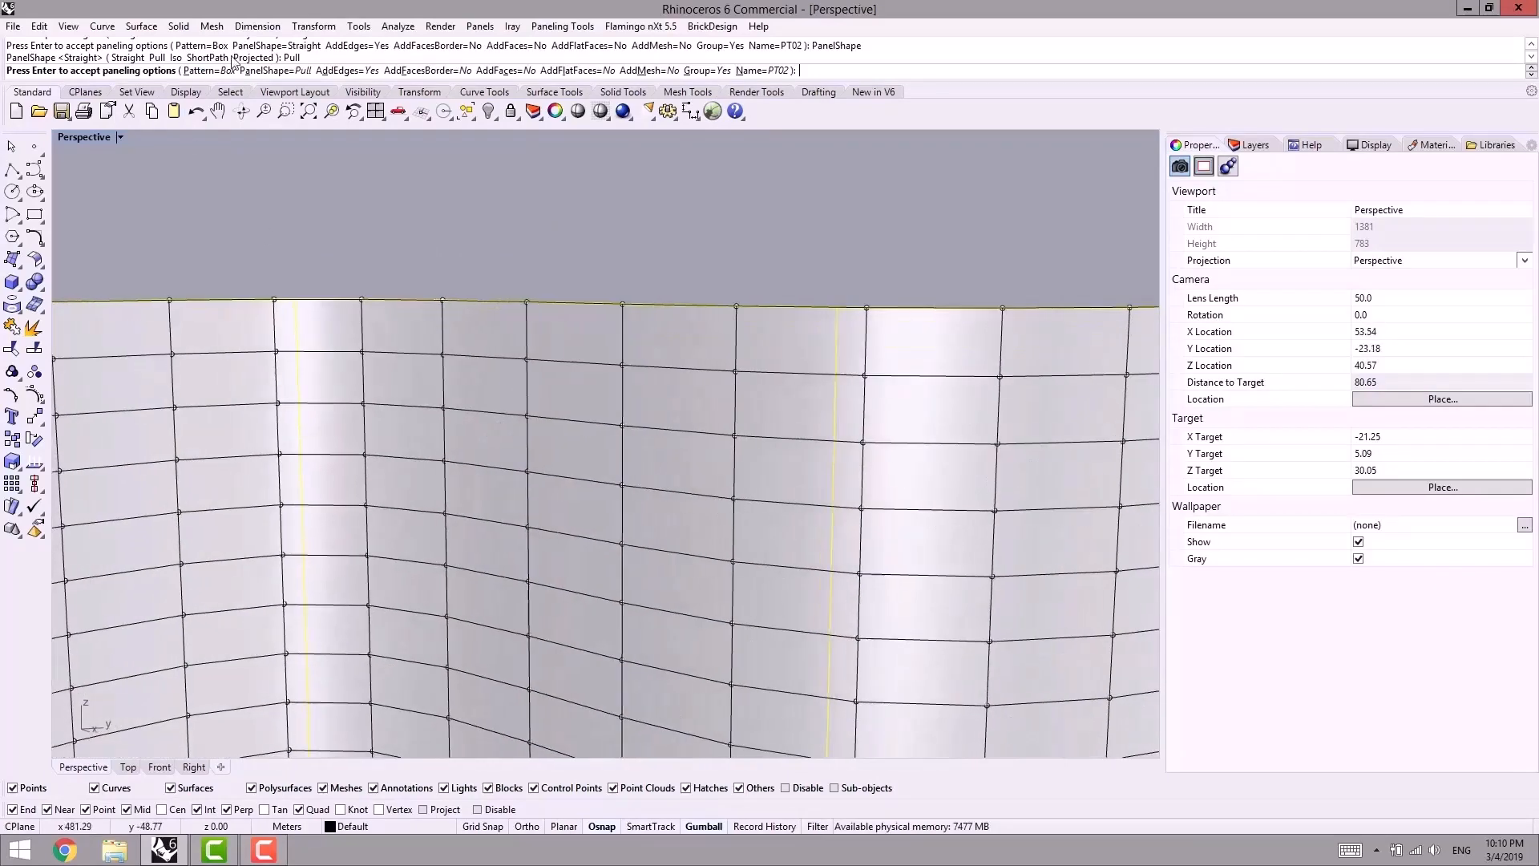
Step: Try the Iso panel shape on the 2D paneling preview and inspect the whole paneled surface
{"action": "left_click", "coordinate": [264, 70]}
{"action": "left_click", "coordinate": [159, 71]}
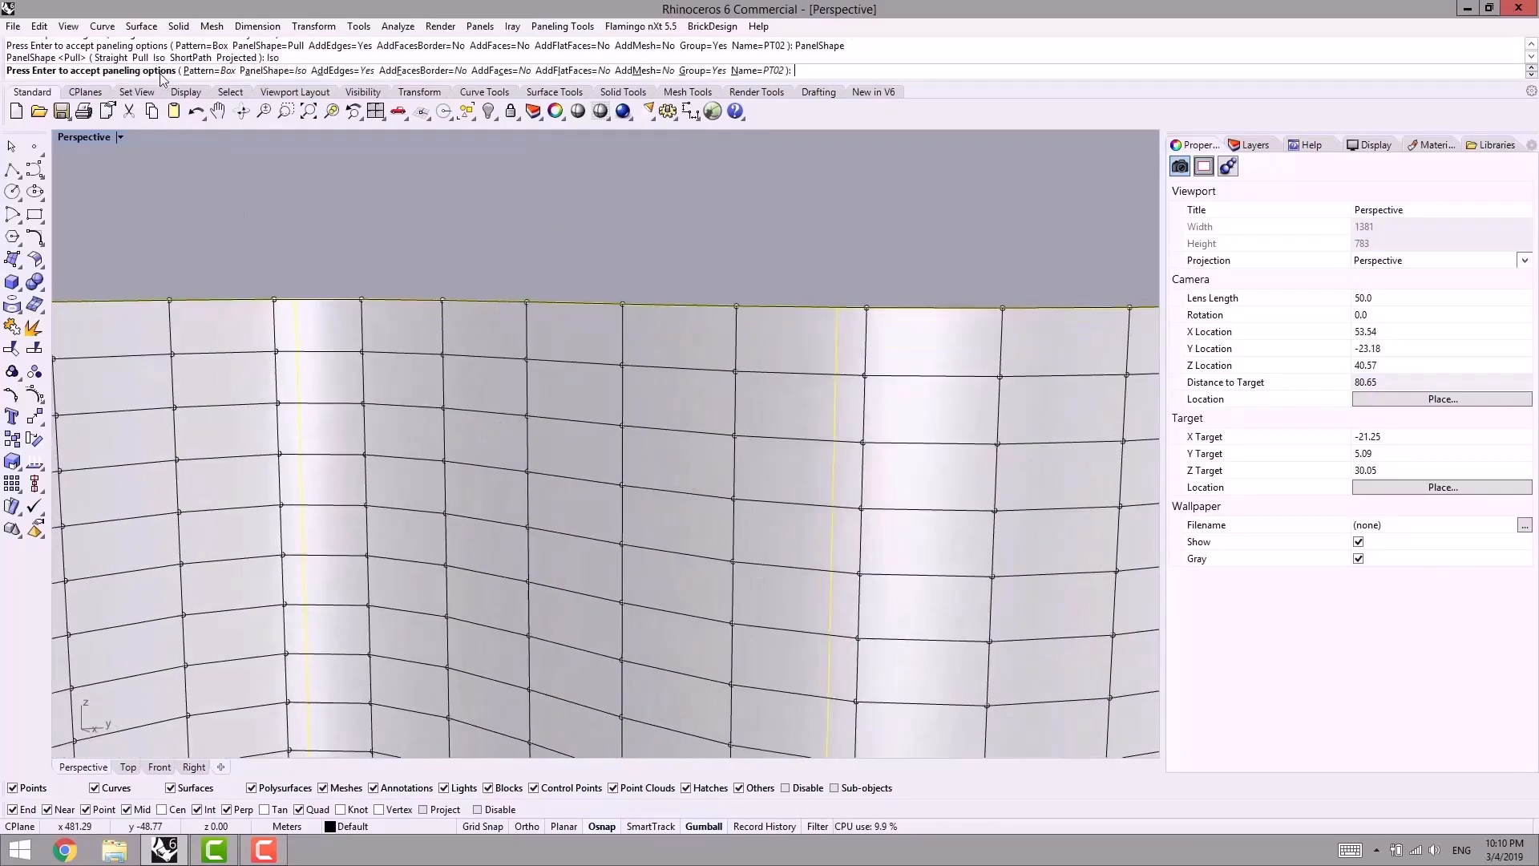
{"action": "right_click_drag", "start_coordinate": [402, 430], "coordinate": [423, 436]}
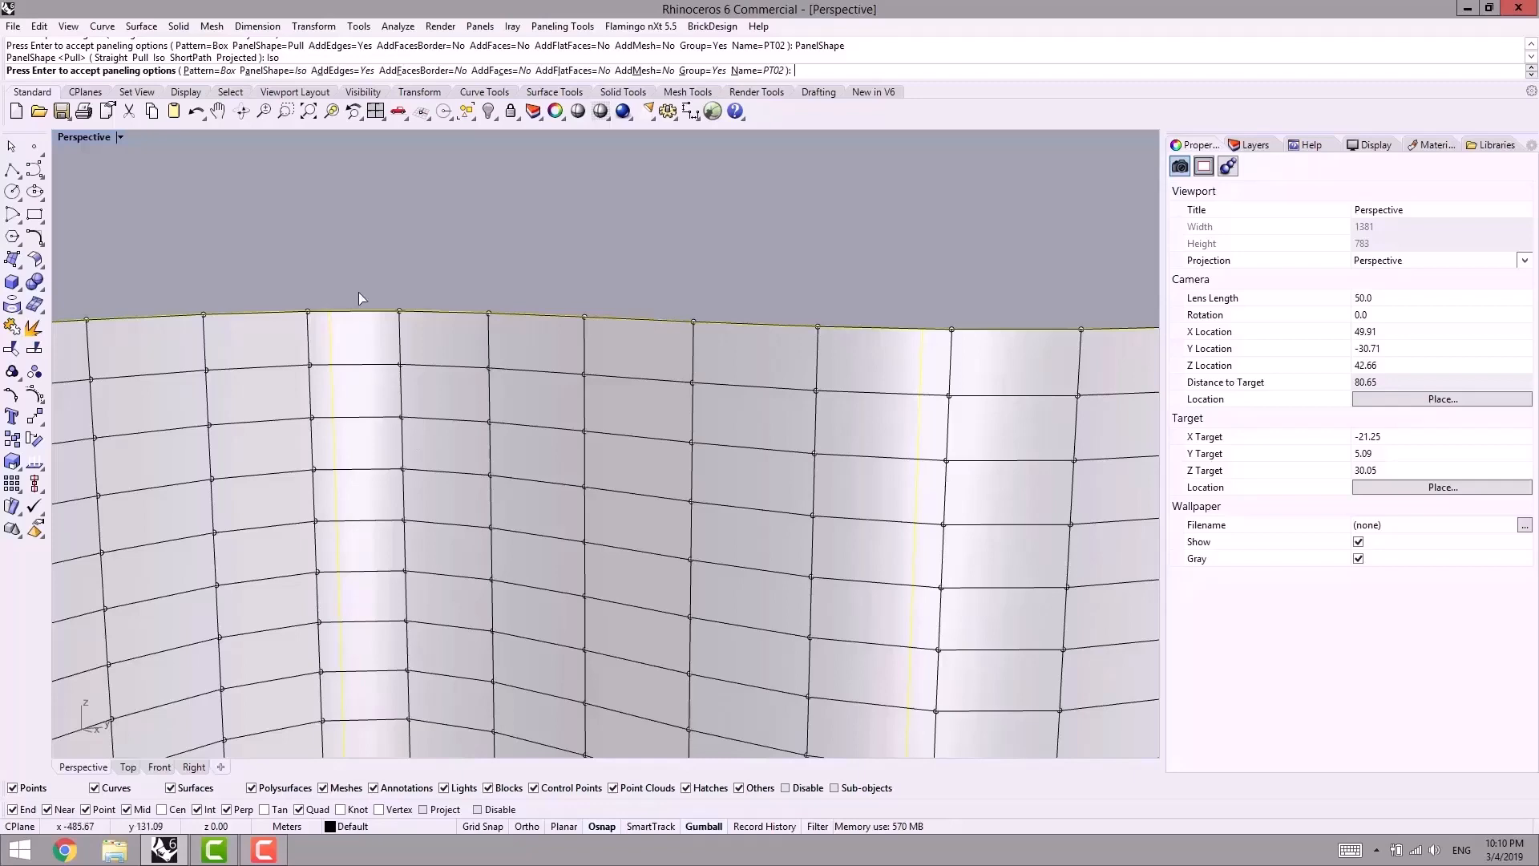
{"action": "scroll", "coordinate": [537, 467], "scroll_direction": "down", "scroll_amount": 6}
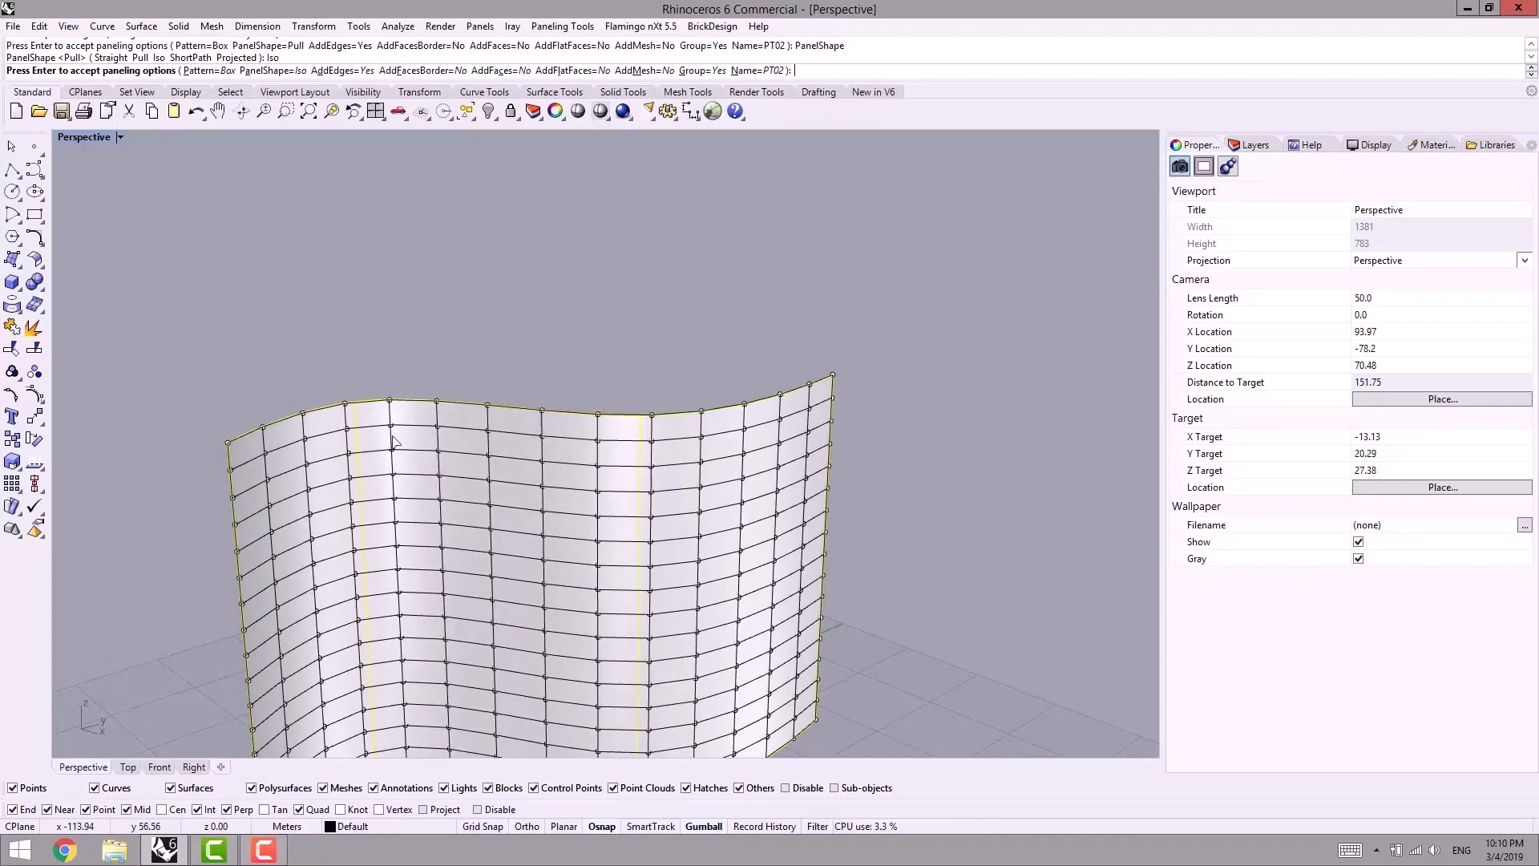
Step: Try the Projected panel shape, accept the paneling options and inspect the generated edges on the surface
{"action": "right_click_drag", "start_coordinate": [329, 451], "coordinate": [293, 401], "text": "shift"}
{"action": "left_click", "coordinate": [279, 70]}
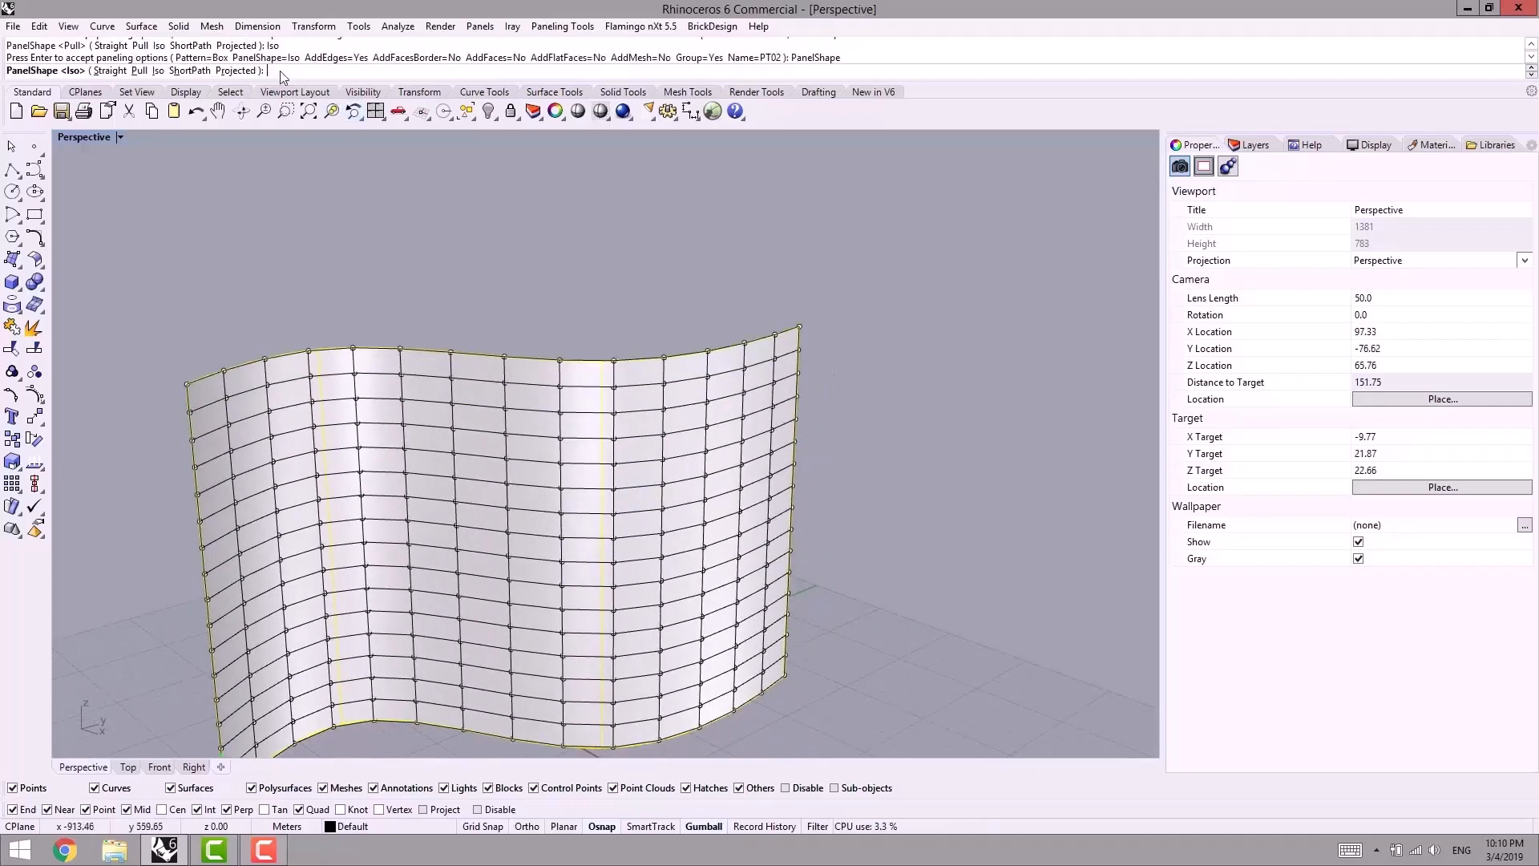
{"action": "left_click", "coordinate": [238, 71]}
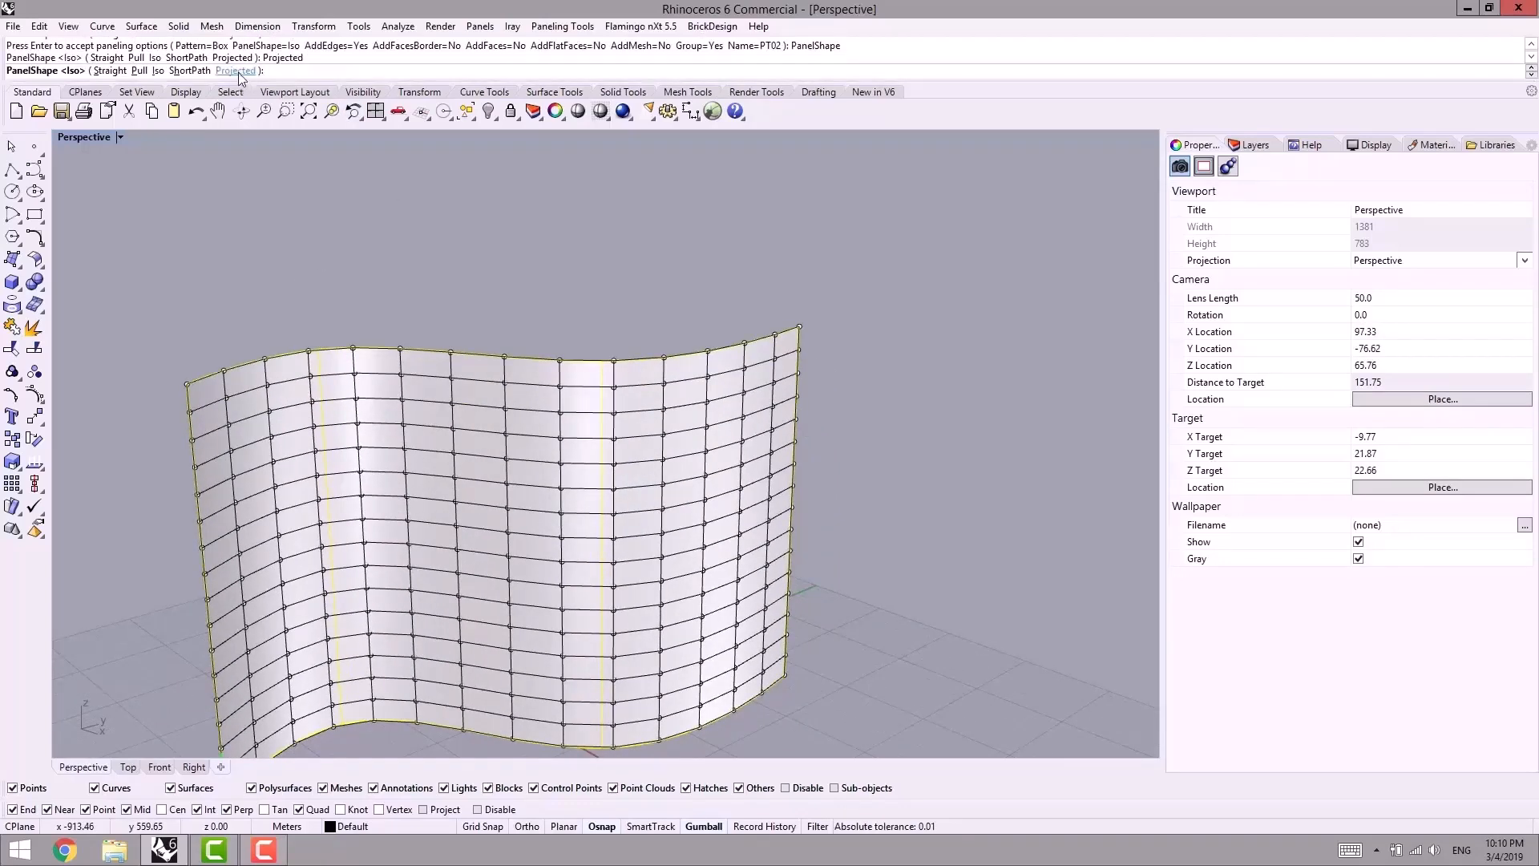
{"action": "right_click_drag", "start_coordinate": [364, 368], "coordinate": [384, 385]}
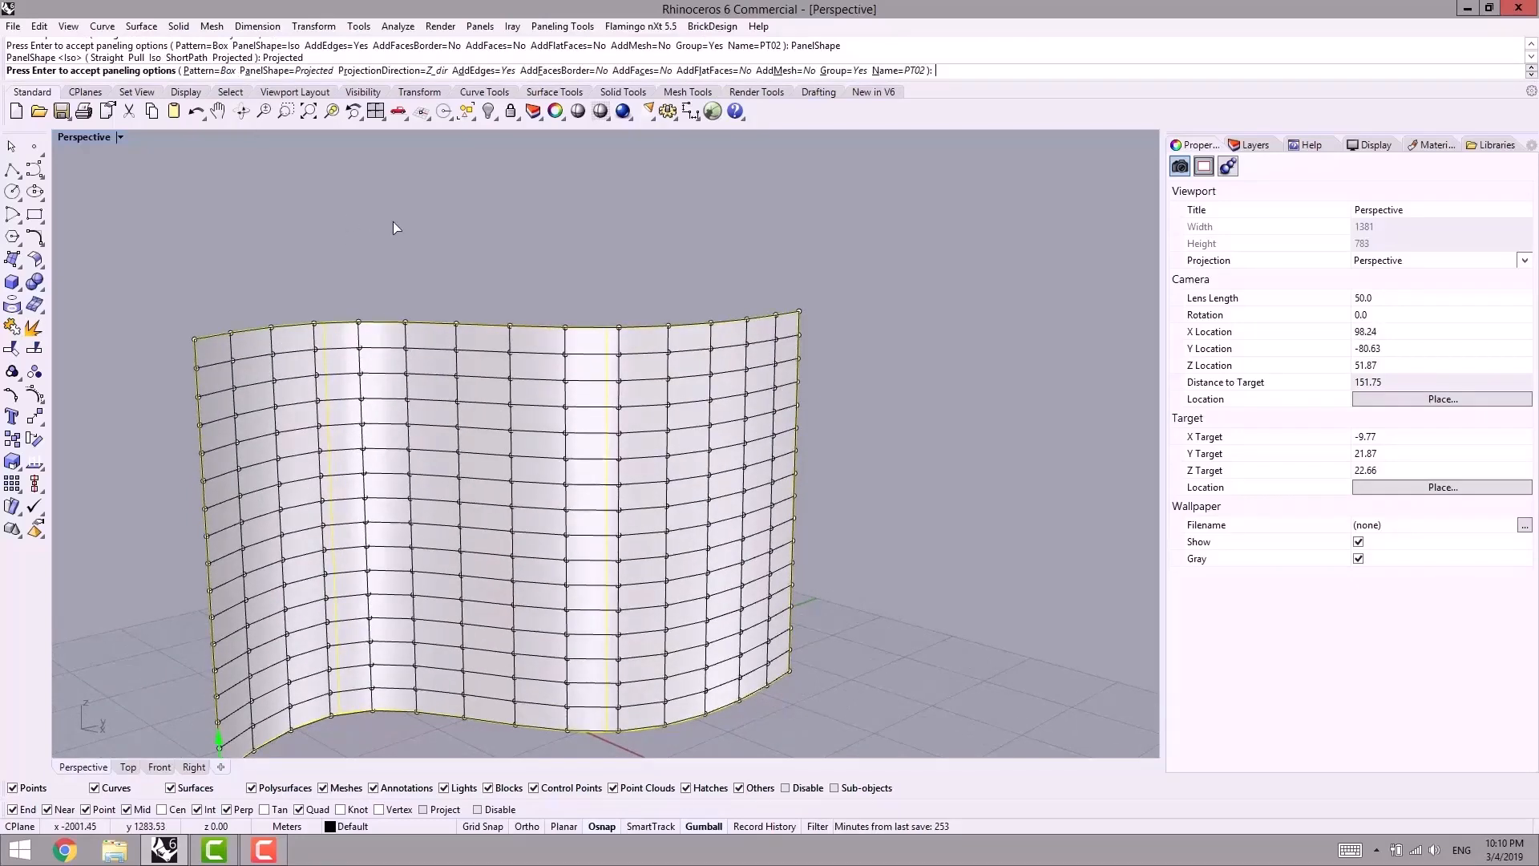
{"action": "key", "text": "Return"}
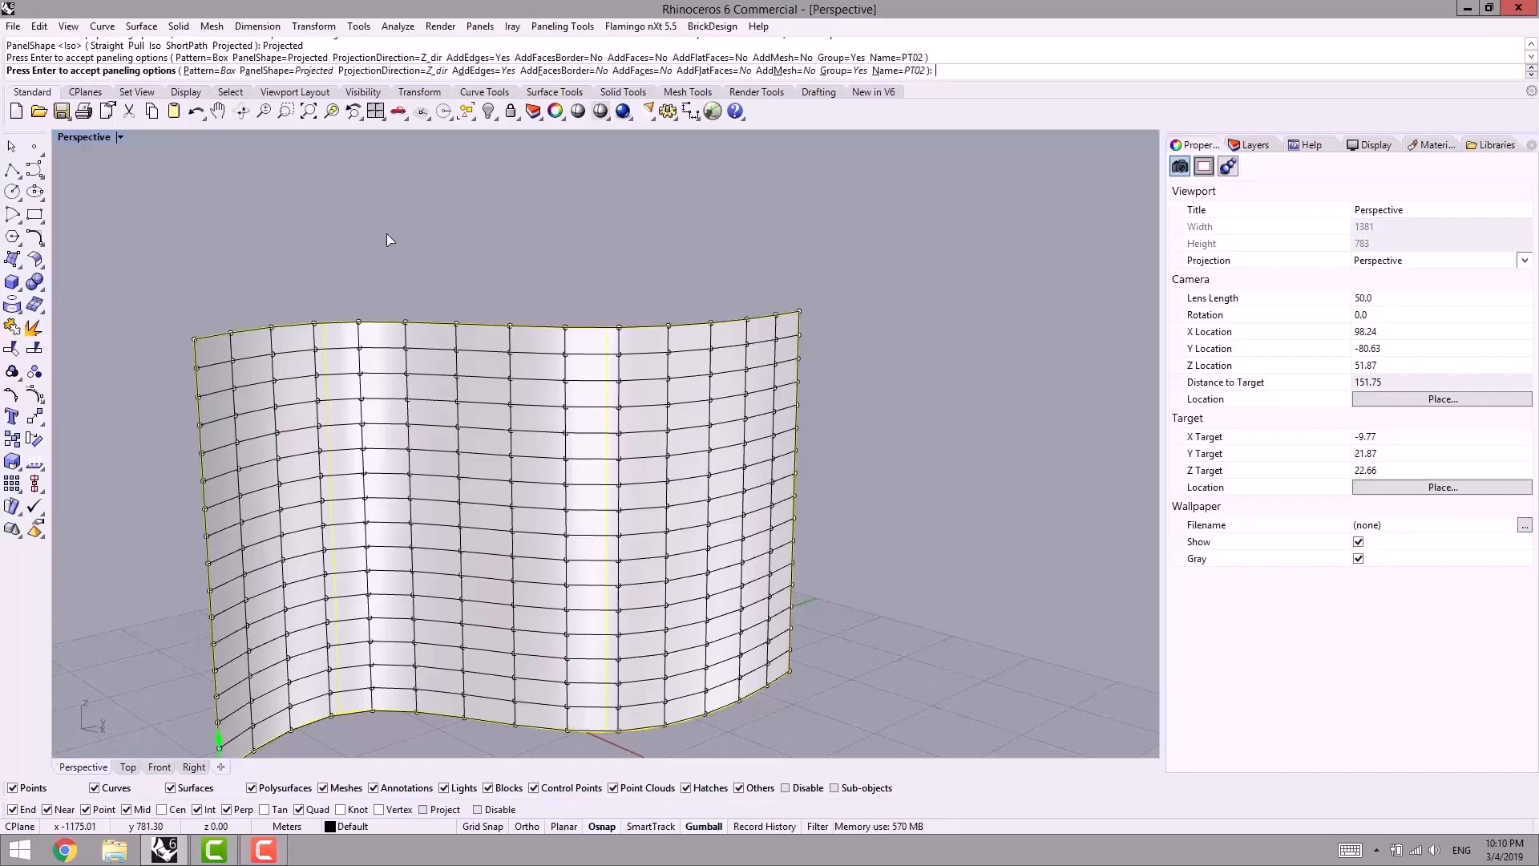
{"action": "scroll", "coordinate": [325, 369], "scroll_direction": "up", "scroll_amount": 5}
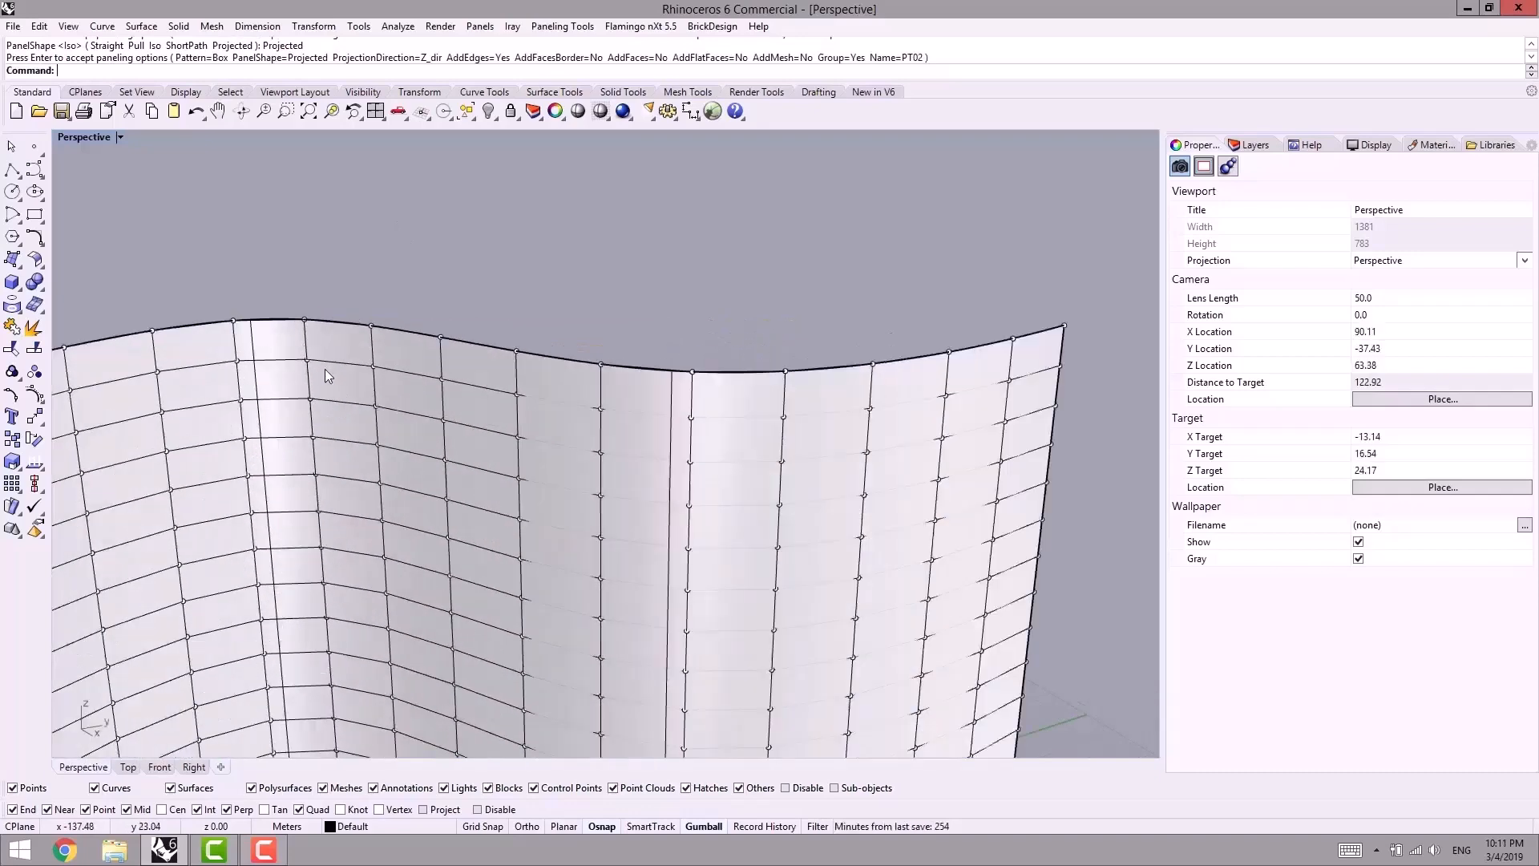
{"action": "scroll", "coordinate": [375, 399], "scroll_direction": "up", "scroll_amount": 6}
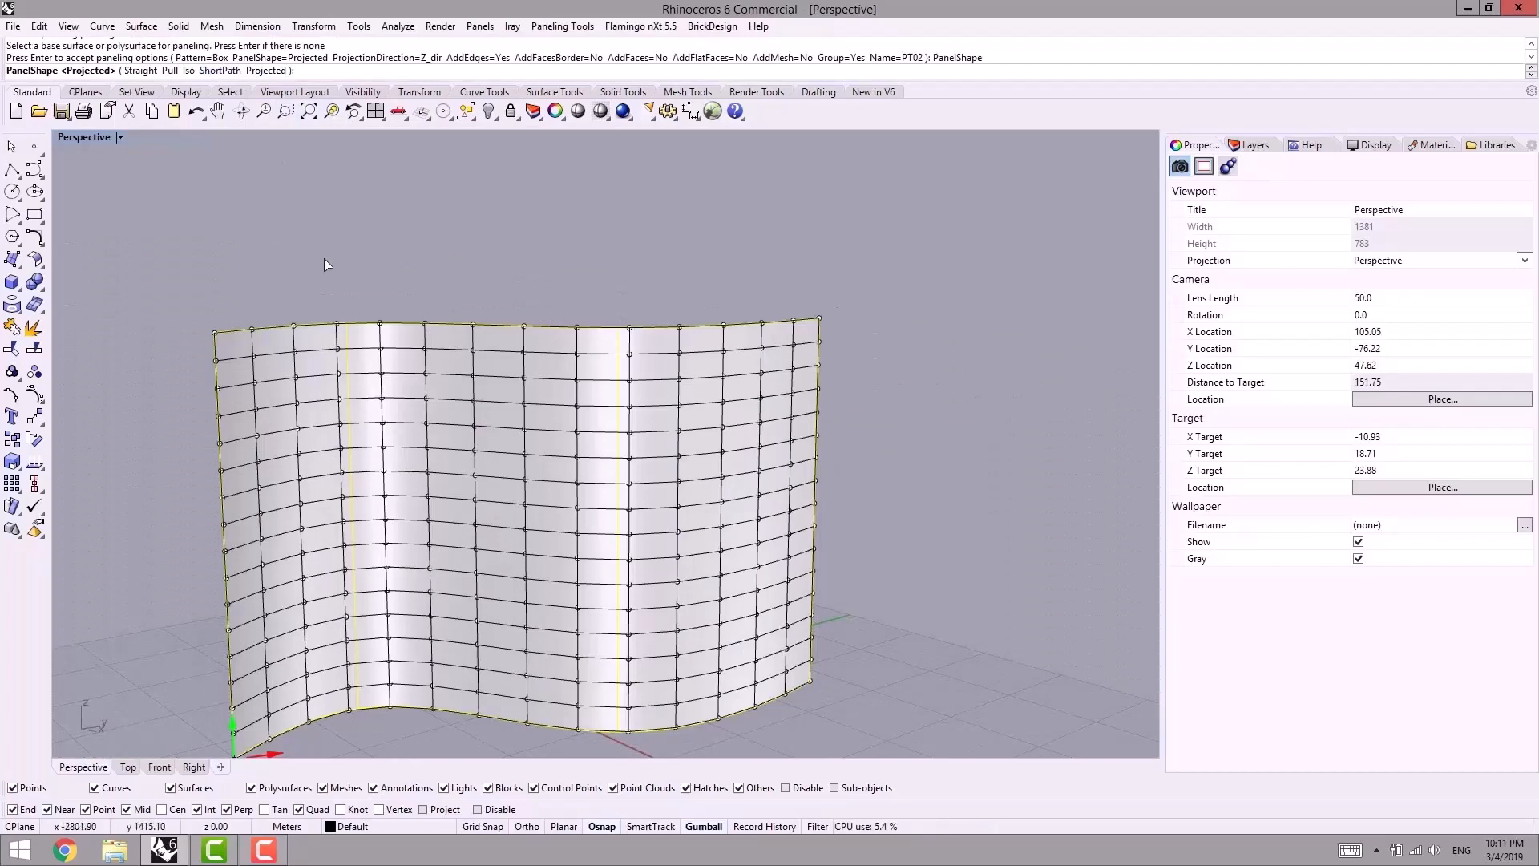
Step: Set the panel shape back to Straight and accept the 2D paneling with only edges added
{"action": "right_click_drag", "start_coordinate": [326, 265], "coordinate": [345, 335]}
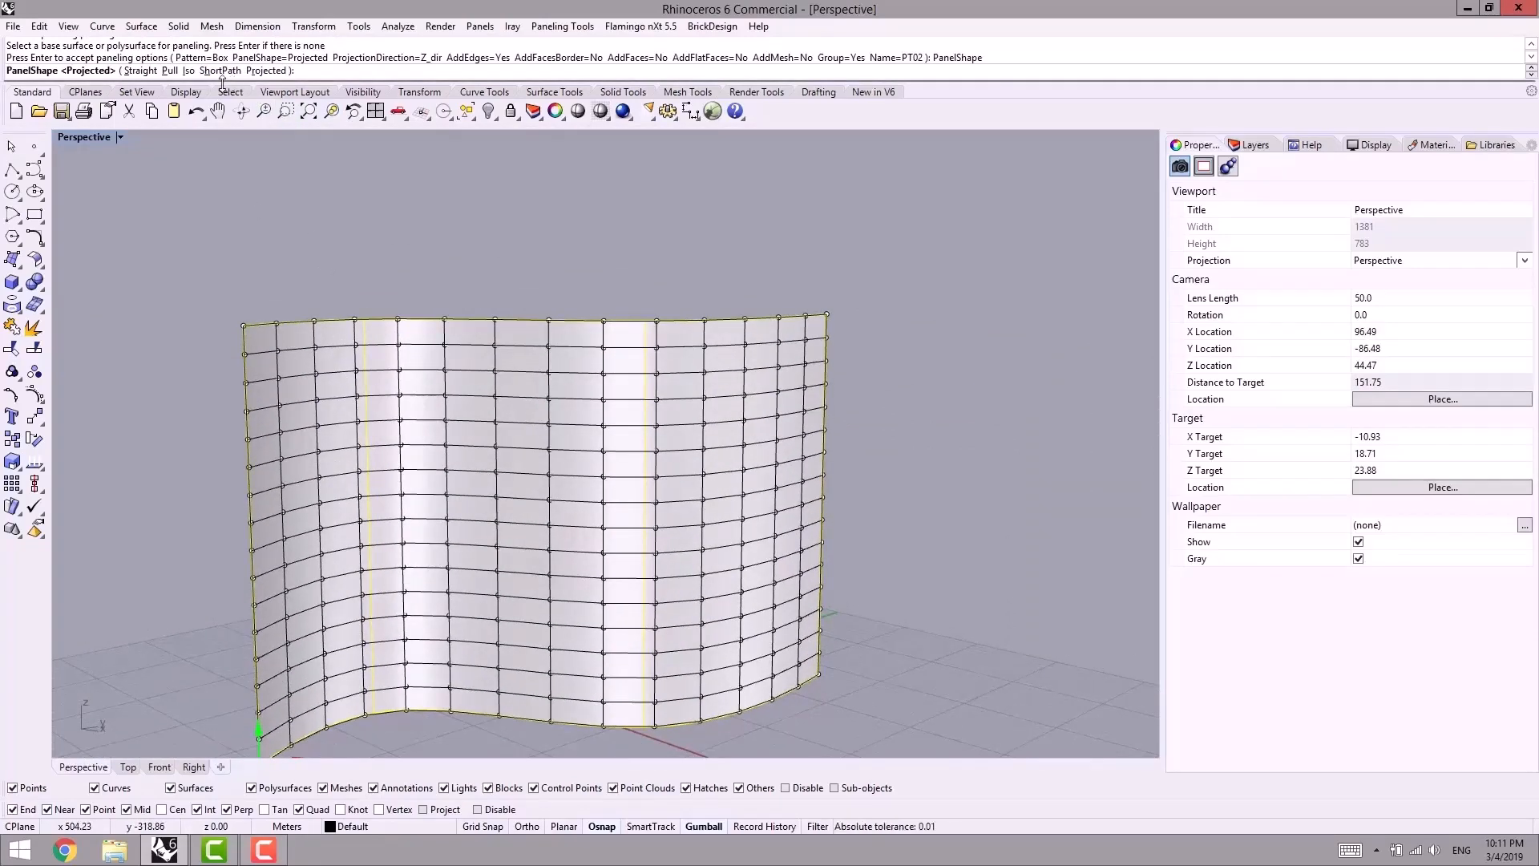
{"action": "left_click", "coordinate": [141, 71]}
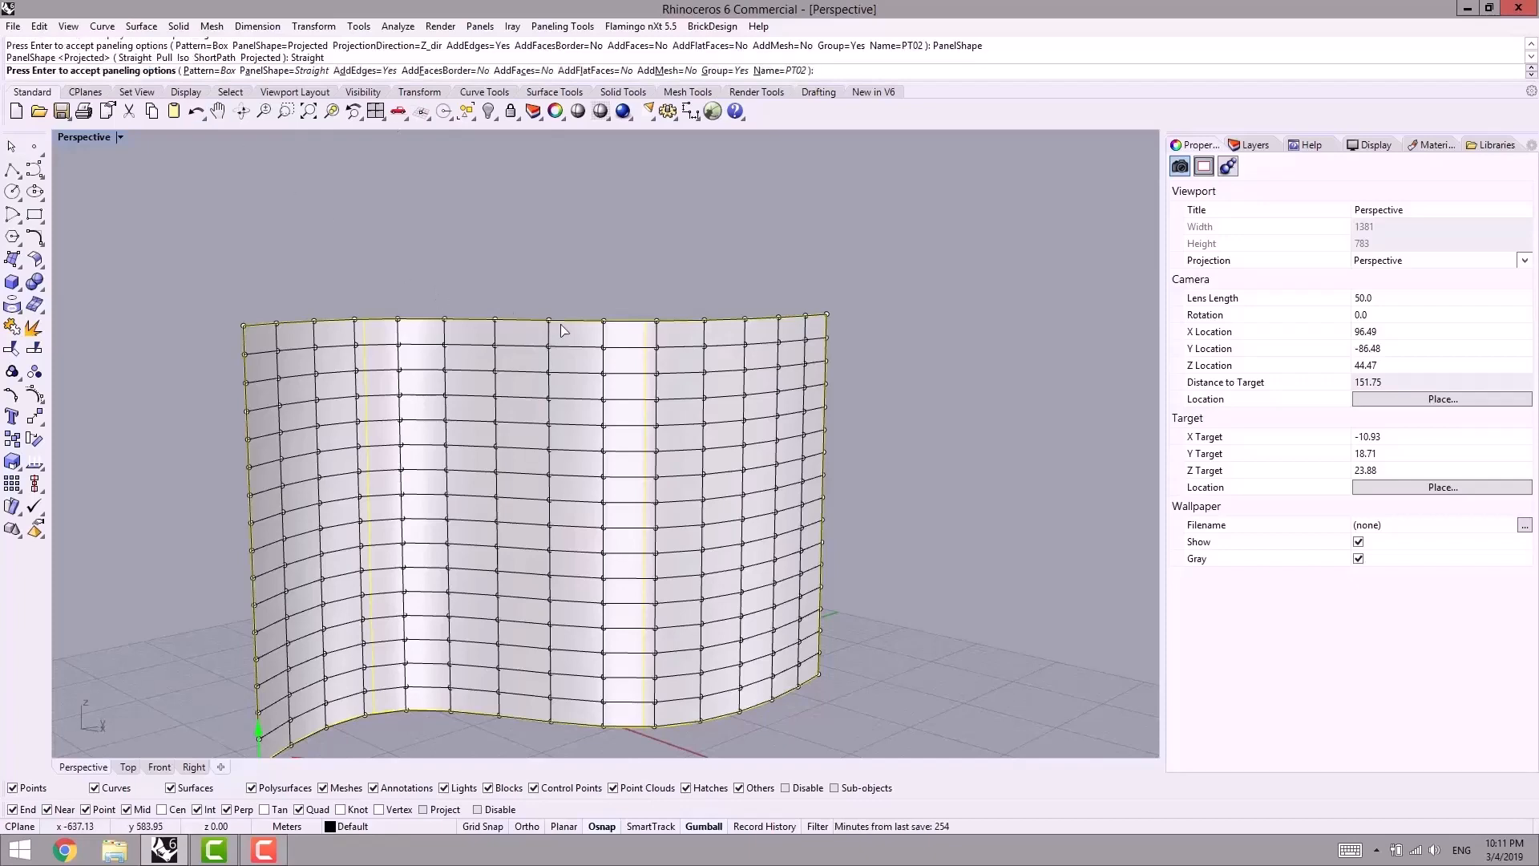
{"action": "right_click_drag", "start_coordinate": [563, 330], "coordinate": [357, 401]}
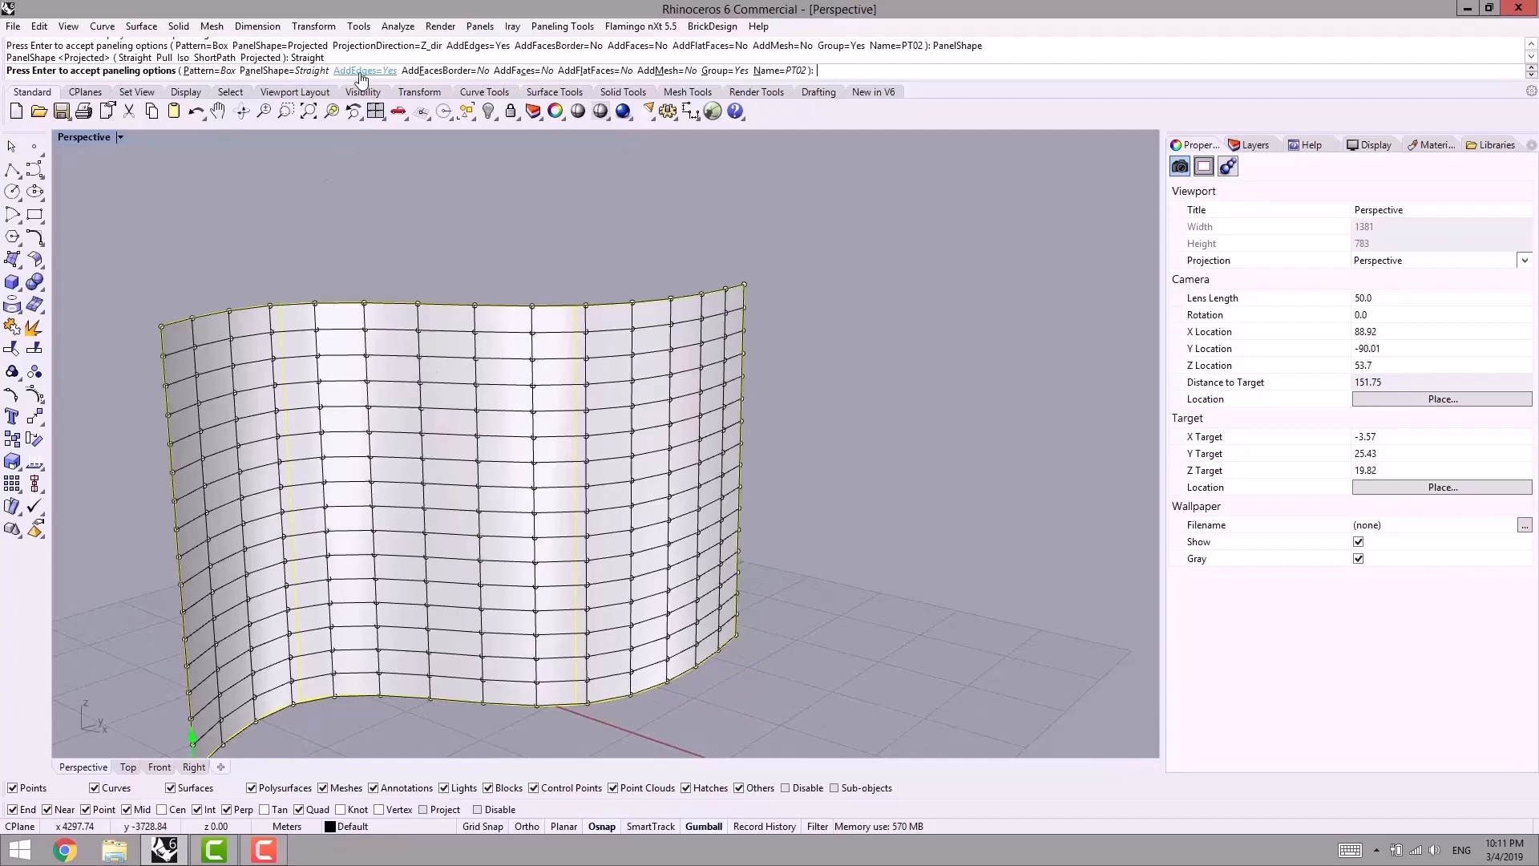
{"action": "right_click_drag", "start_coordinate": [401, 303], "coordinate": [419, 334]}
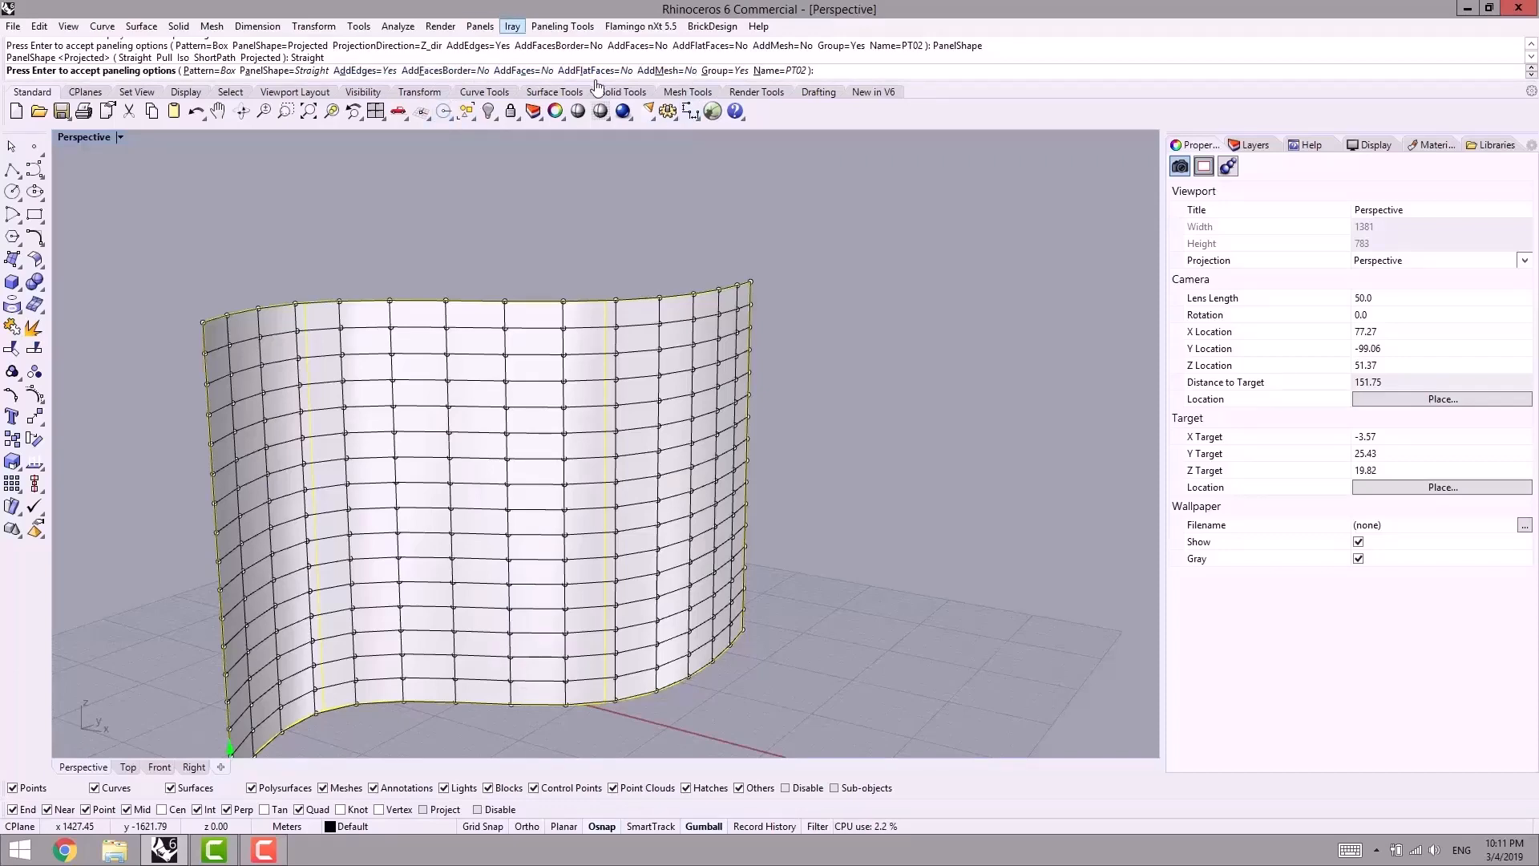
{"action": "key", "text": "Return"}
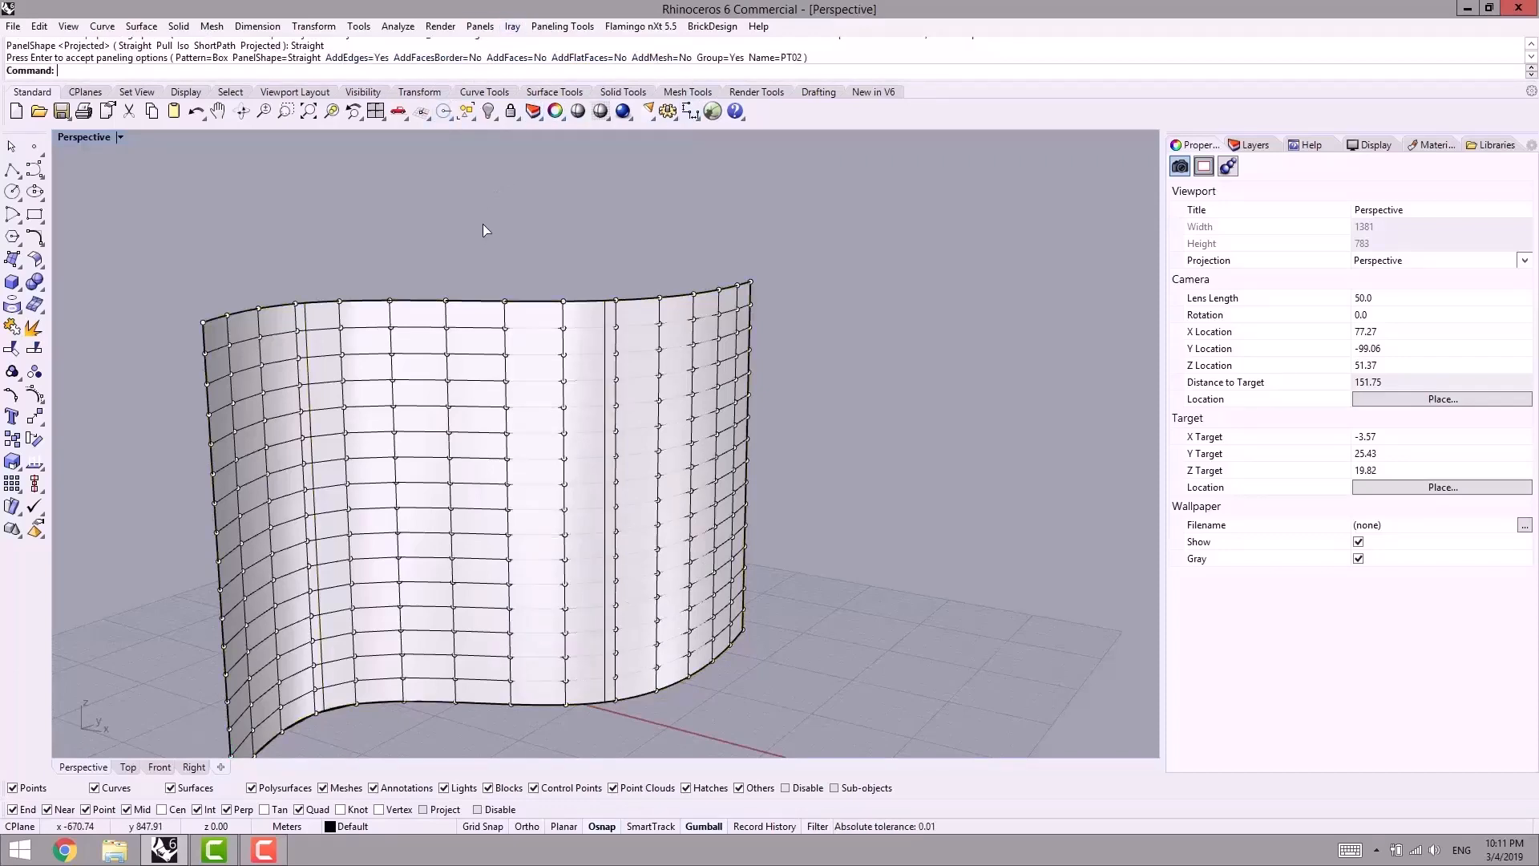
Step: Move the grouped panel edge curves about 102 m along the Y direction, away from the wavy surface
{"action": "right_click_drag", "start_coordinate": [548, 268], "coordinate": [484, 255], "text": "shift"}
{"action": "left_click", "coordinate": [360, 318]}
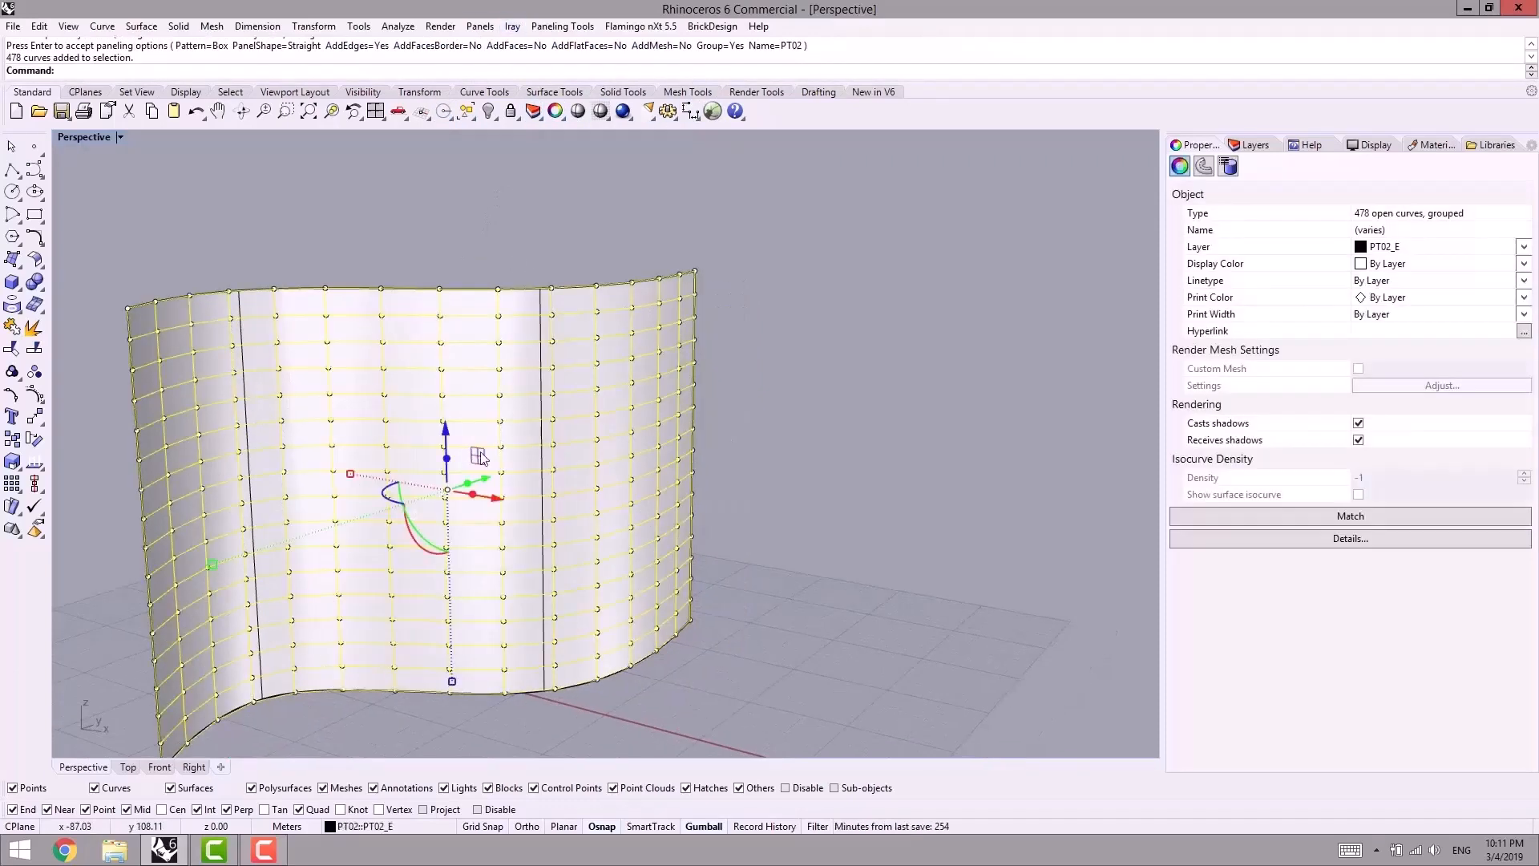
{"action": "scroll", "coordinate": [401, 489], "scroll_direction": "down", "scroll_amount": 4}
{"action": "left_click_drag", "start_coordinate": [401, 485], "coordinate": [638, 397]}
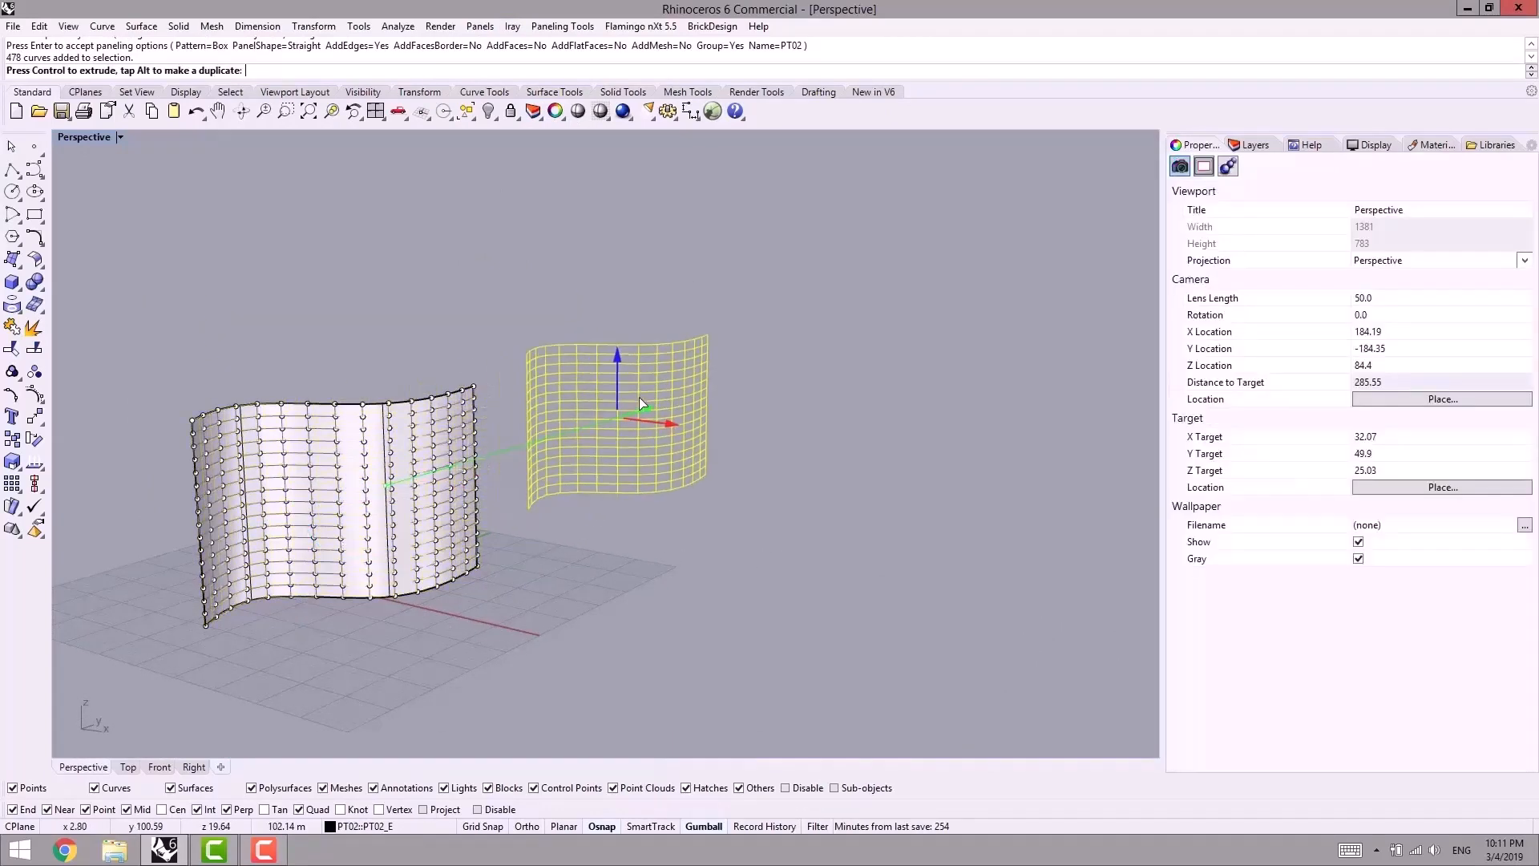
Step: Ungroup the moved panel edge curves and deselect them
{"action": "right_click_drag", "start_coordinate": [777, 491], "coordinate": [585, 430]}
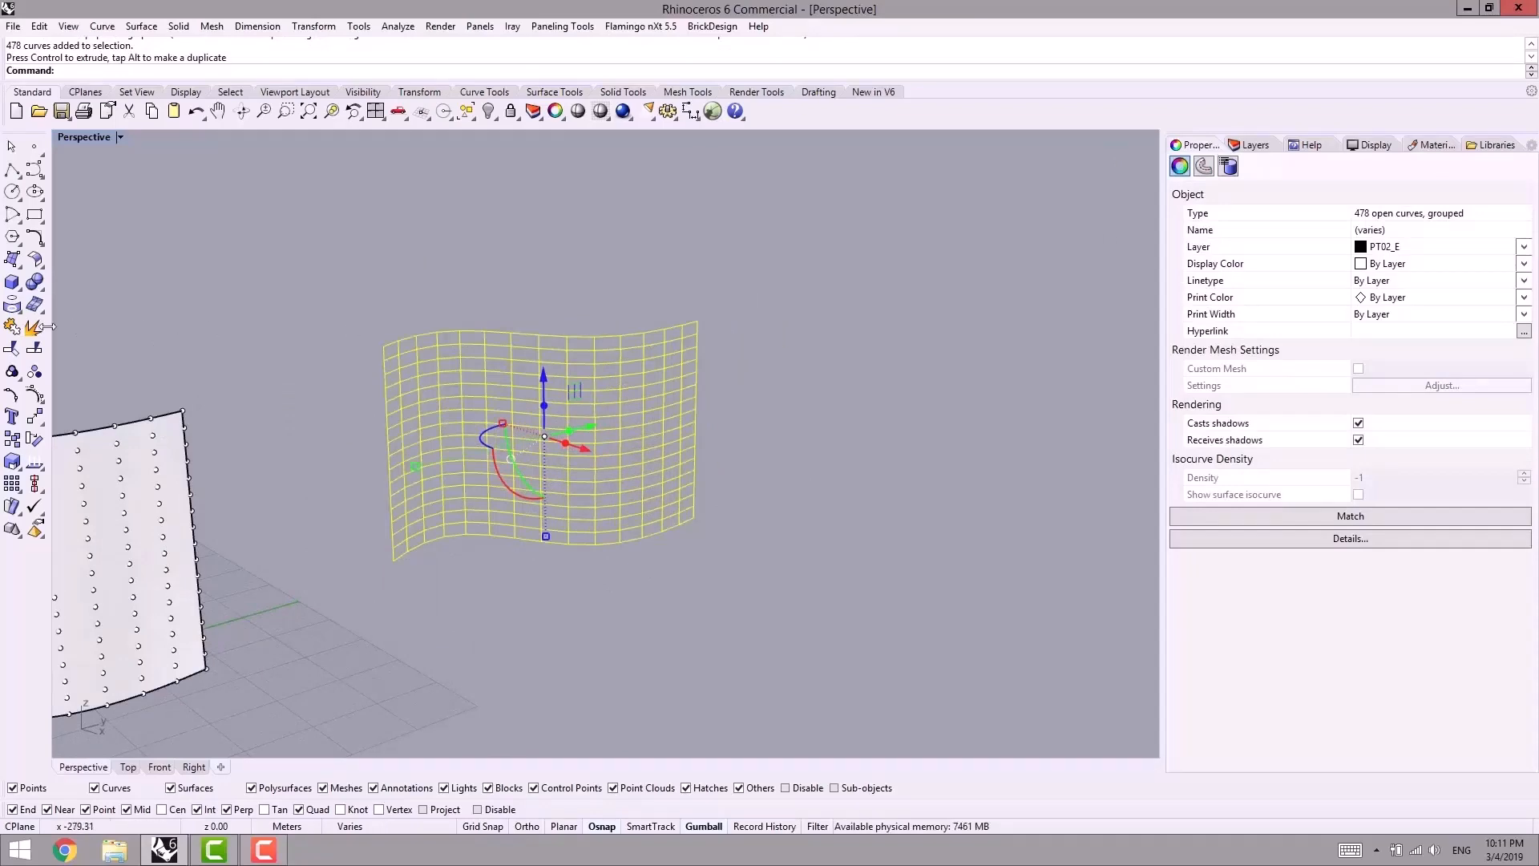
{"action": "left_click", "coordinate": [33, 373]}
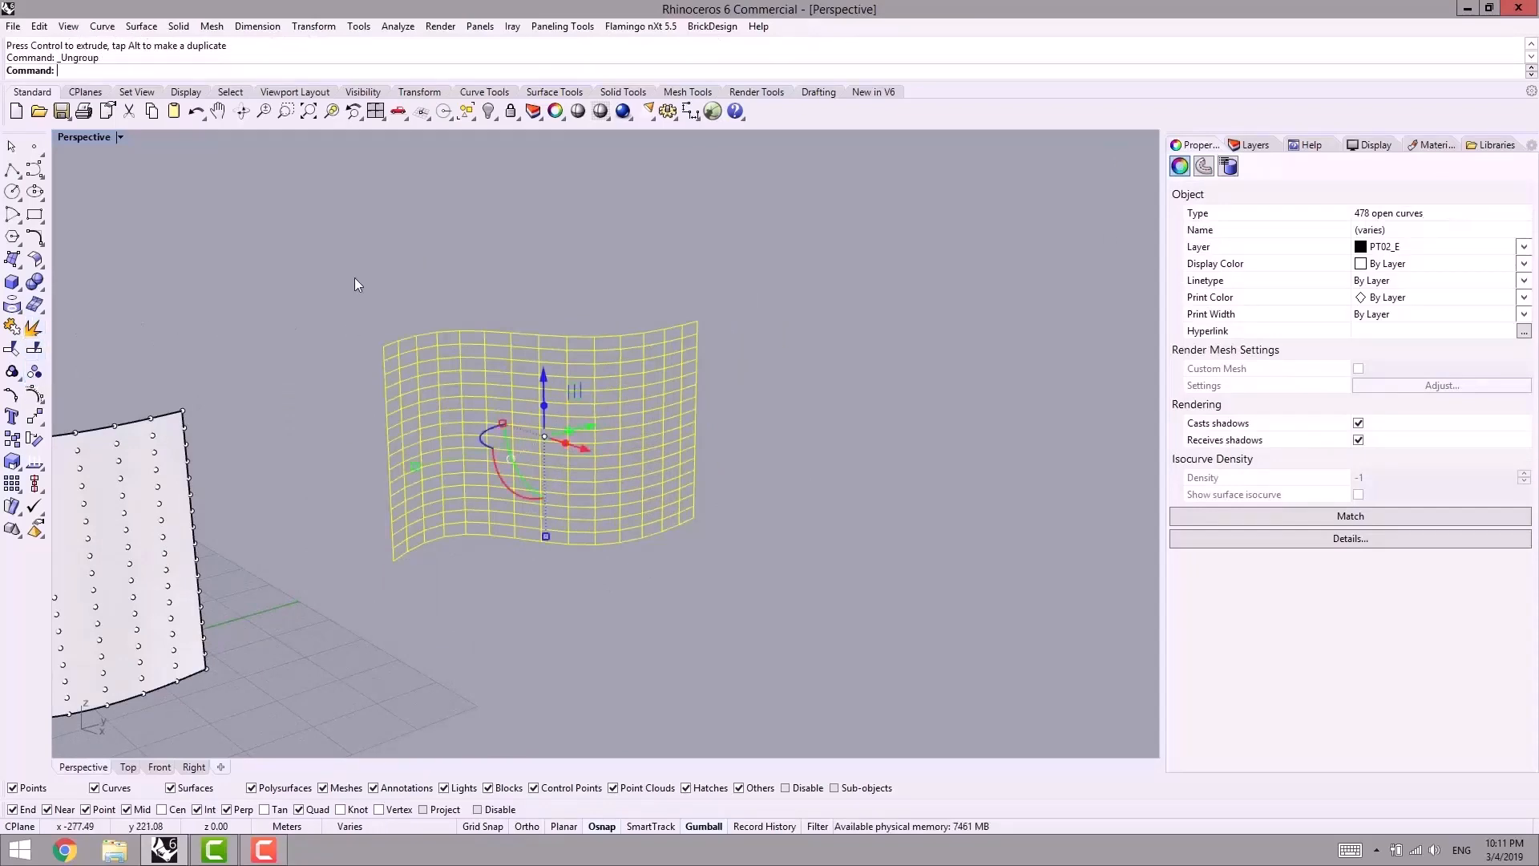
{"action": "left_click", "coordinate": [354, 277]}
Step: Select individual panel edges near the grid's upper corner to check that each is a separate curve
{"action": "scroll", "coordinate": [406, 340], "scroll_direction": "up", "scroll_amount": 8}
{"action": "left_click", "coordinate": [411, 310]}
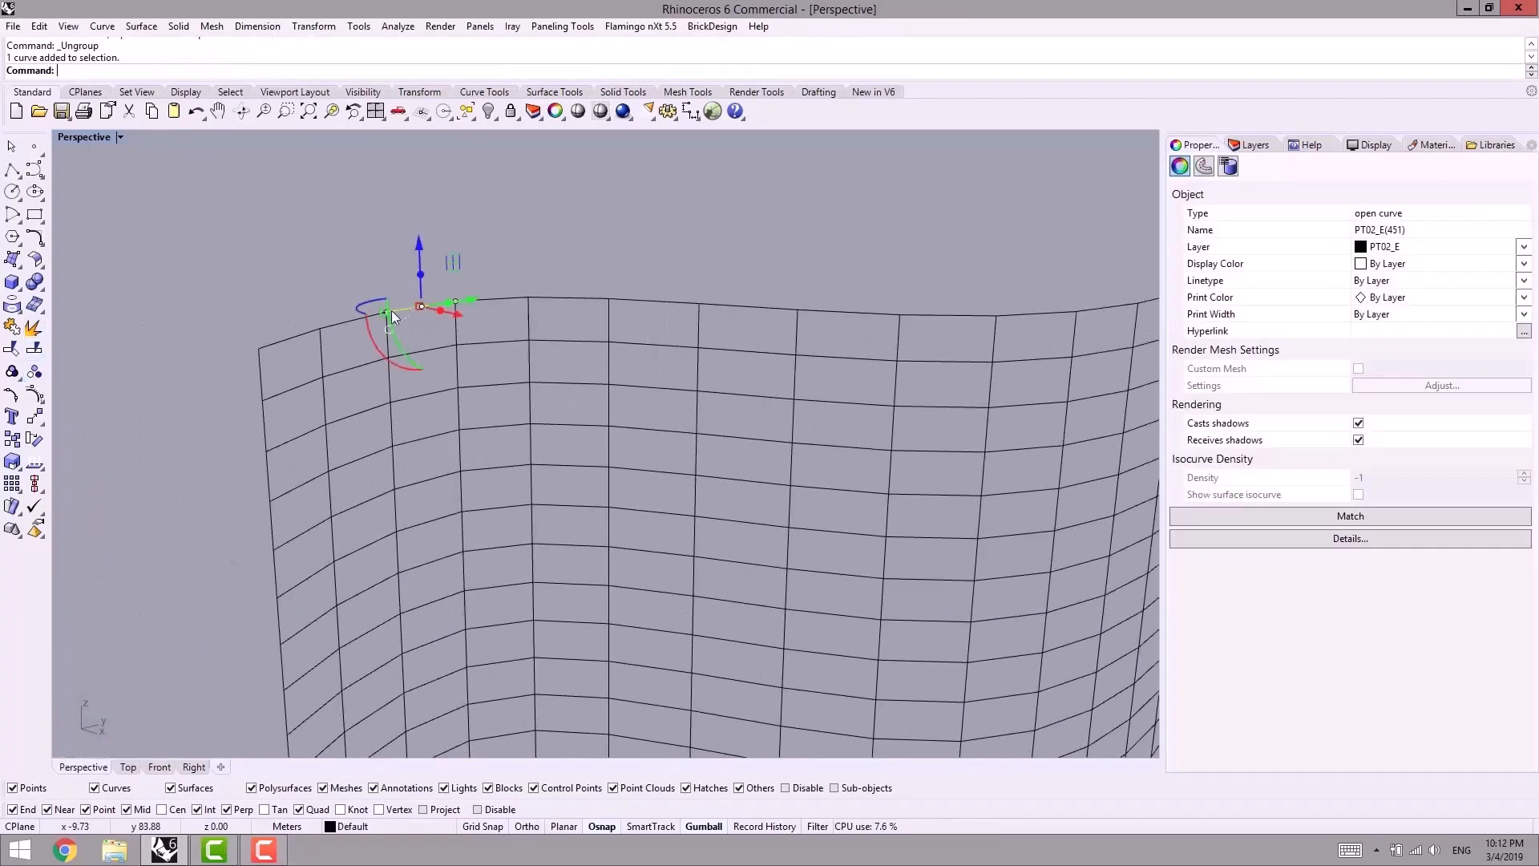
{"action": "left_click", "coordinate": [335, 318]}
{"action": "left_click", "coordinate": [334, 325]}
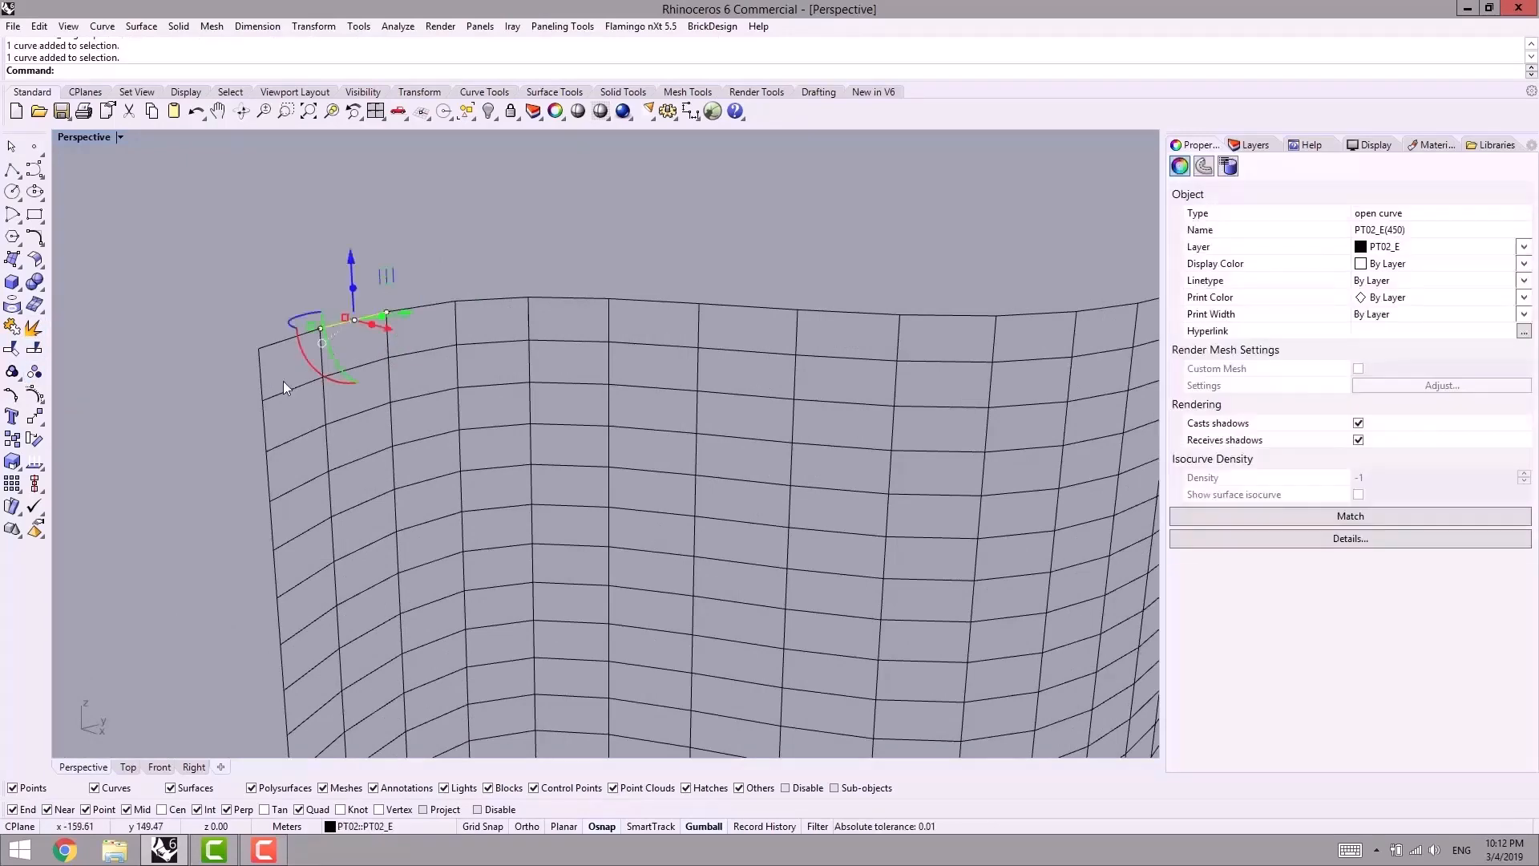
{"action": "left_click", "coordinate": [324, 403]}
{"action": "left_click", "coordinate": [392, 374]}
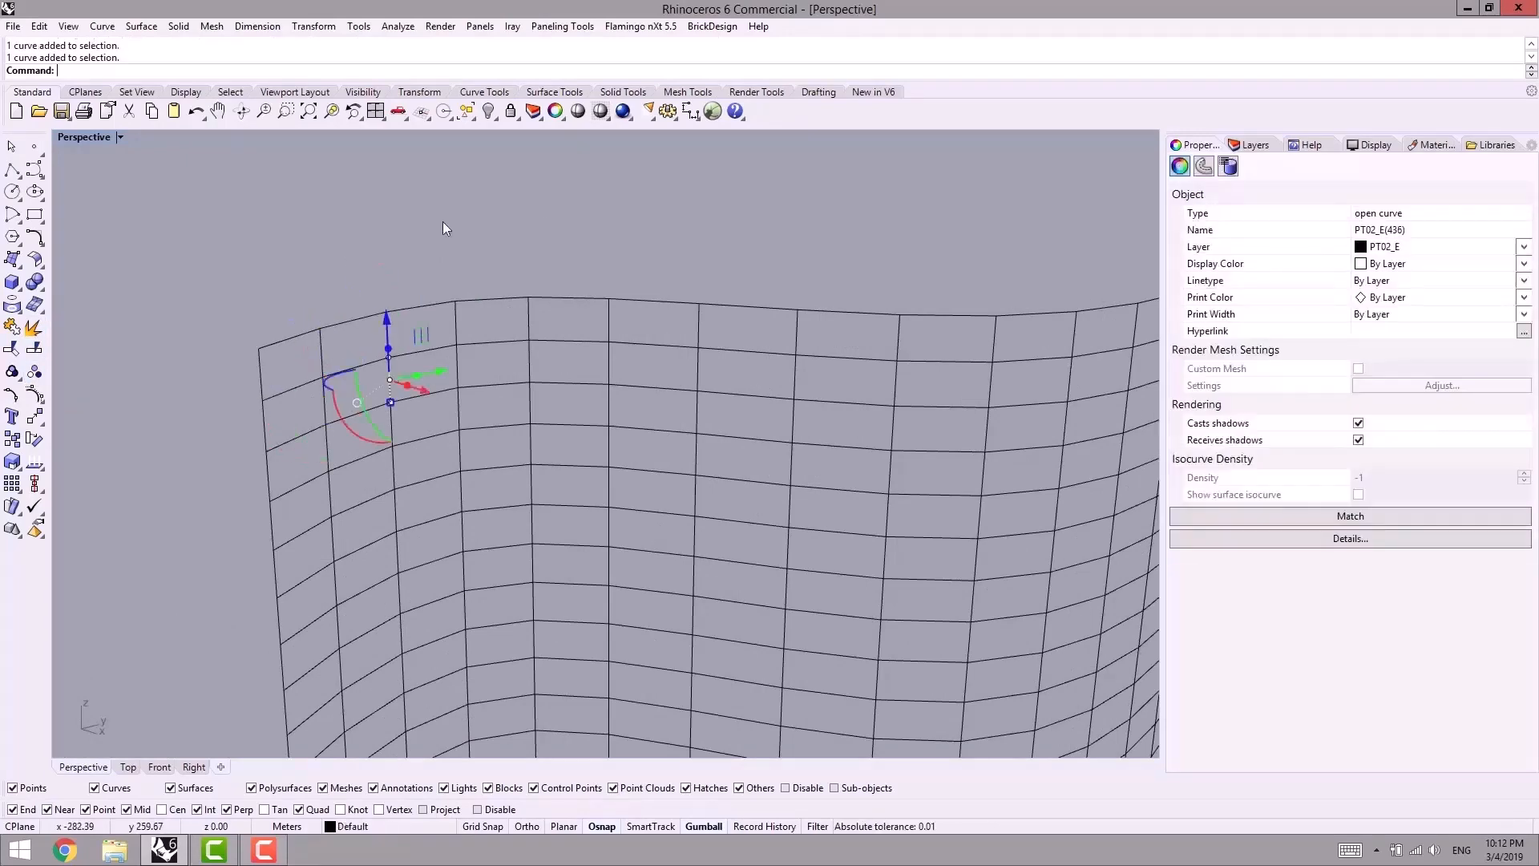
Step: Pick more individual edges in the grid's upper rows, clearing the selection between picks, to check they are separate open curves
{"action": "right_click", "coordinate": [499, 236]}
{"action": "scroll", "coordinate": [441, 308], "scroll_direction": "up", "scroll_amount": 4}
{"action": "left_click", "coordinate": [334, 315]}
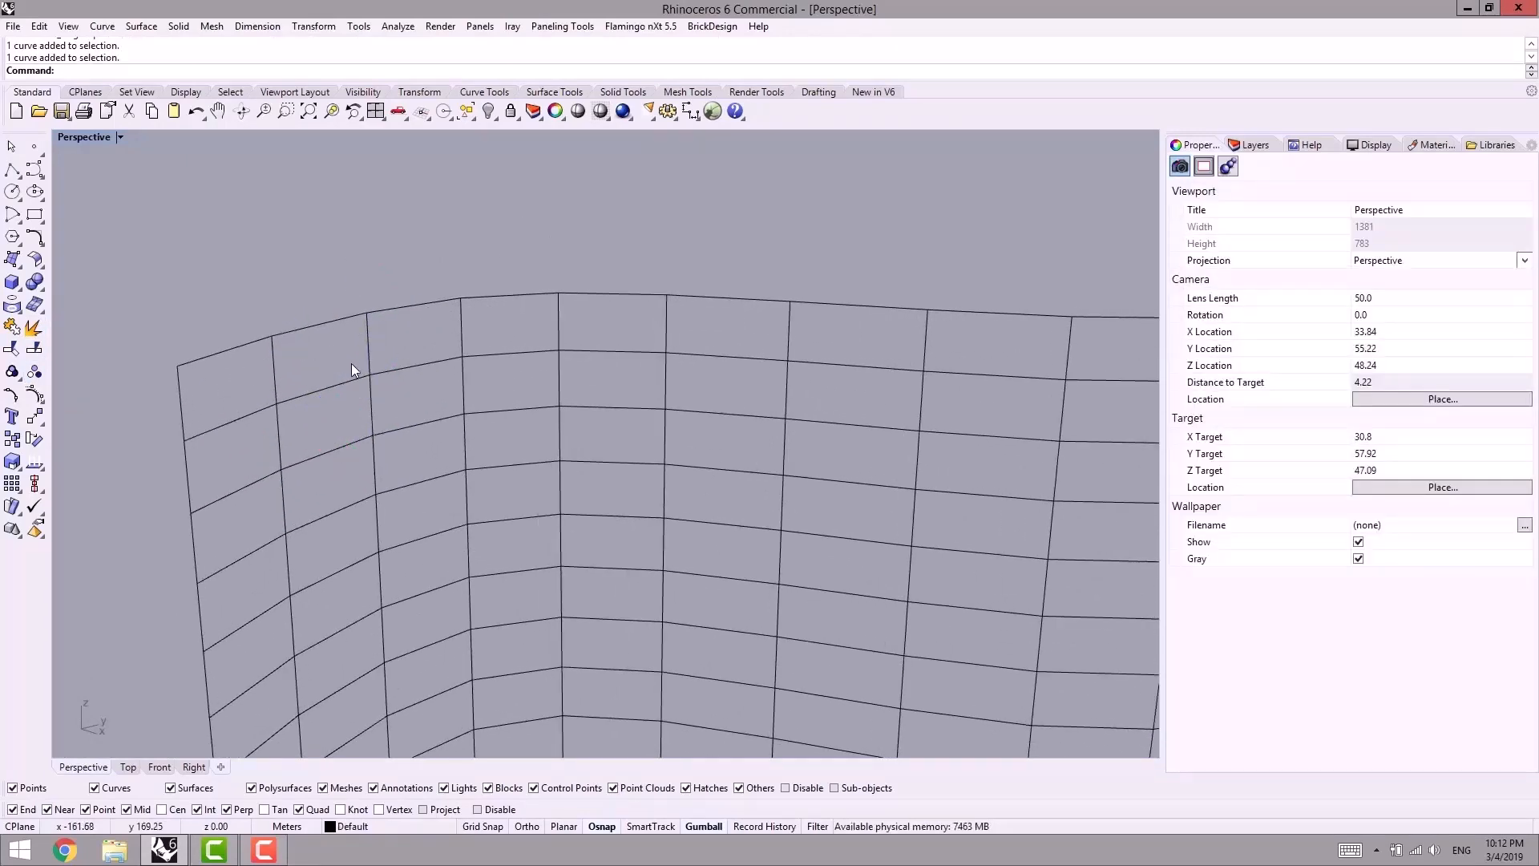
{"action": "left_click", "coordinate": [306, 396]}
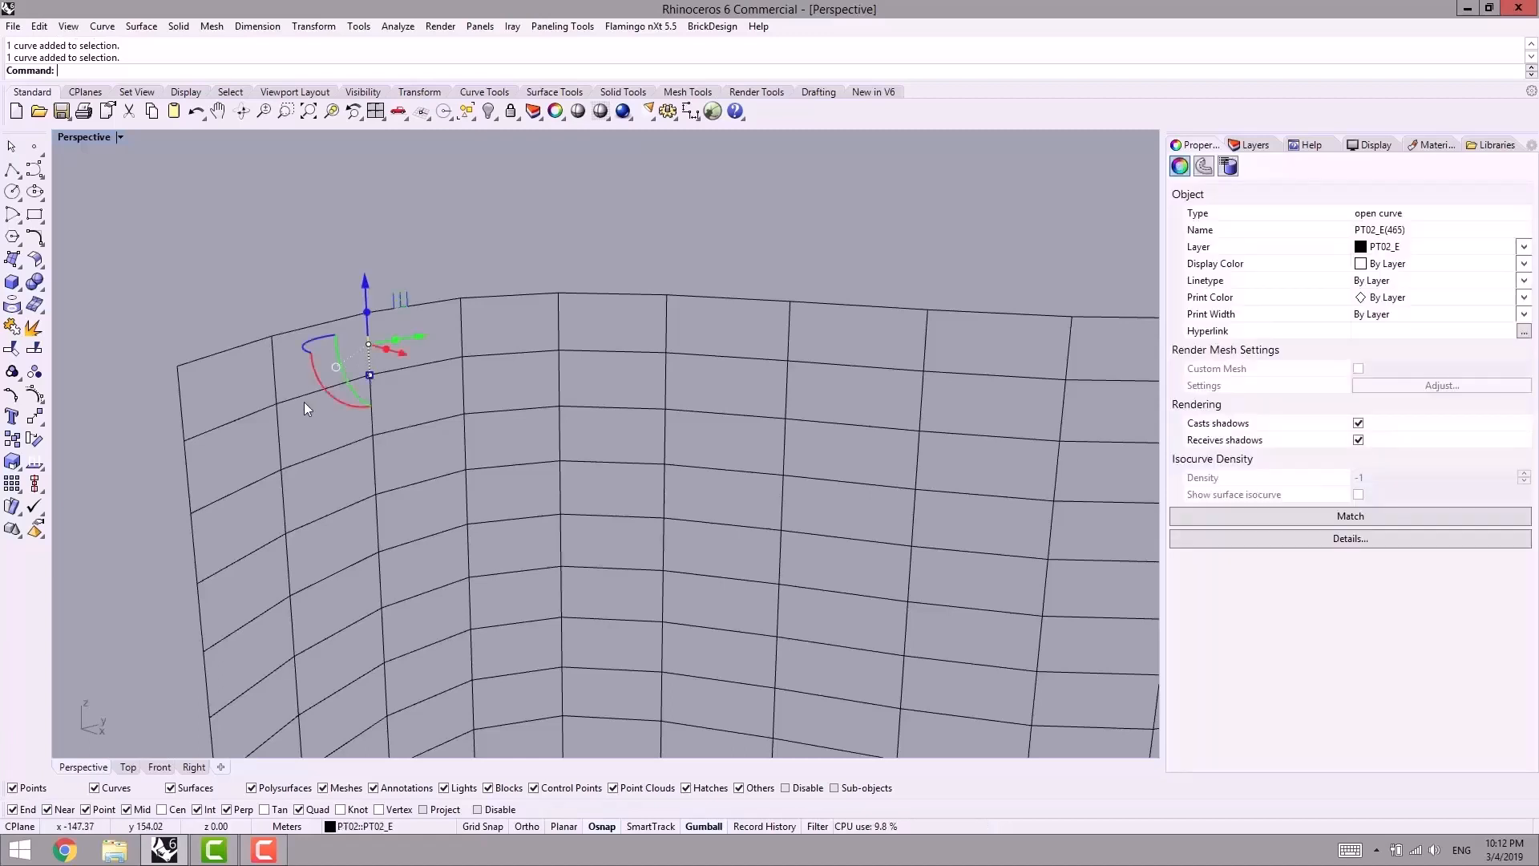
{"action": "right_click_drag", "start_coordinate": [518, 222], "coordinate": [545, 211], "text": "shift"}
{"action": "left_click", "coordinate": [454, 215]}
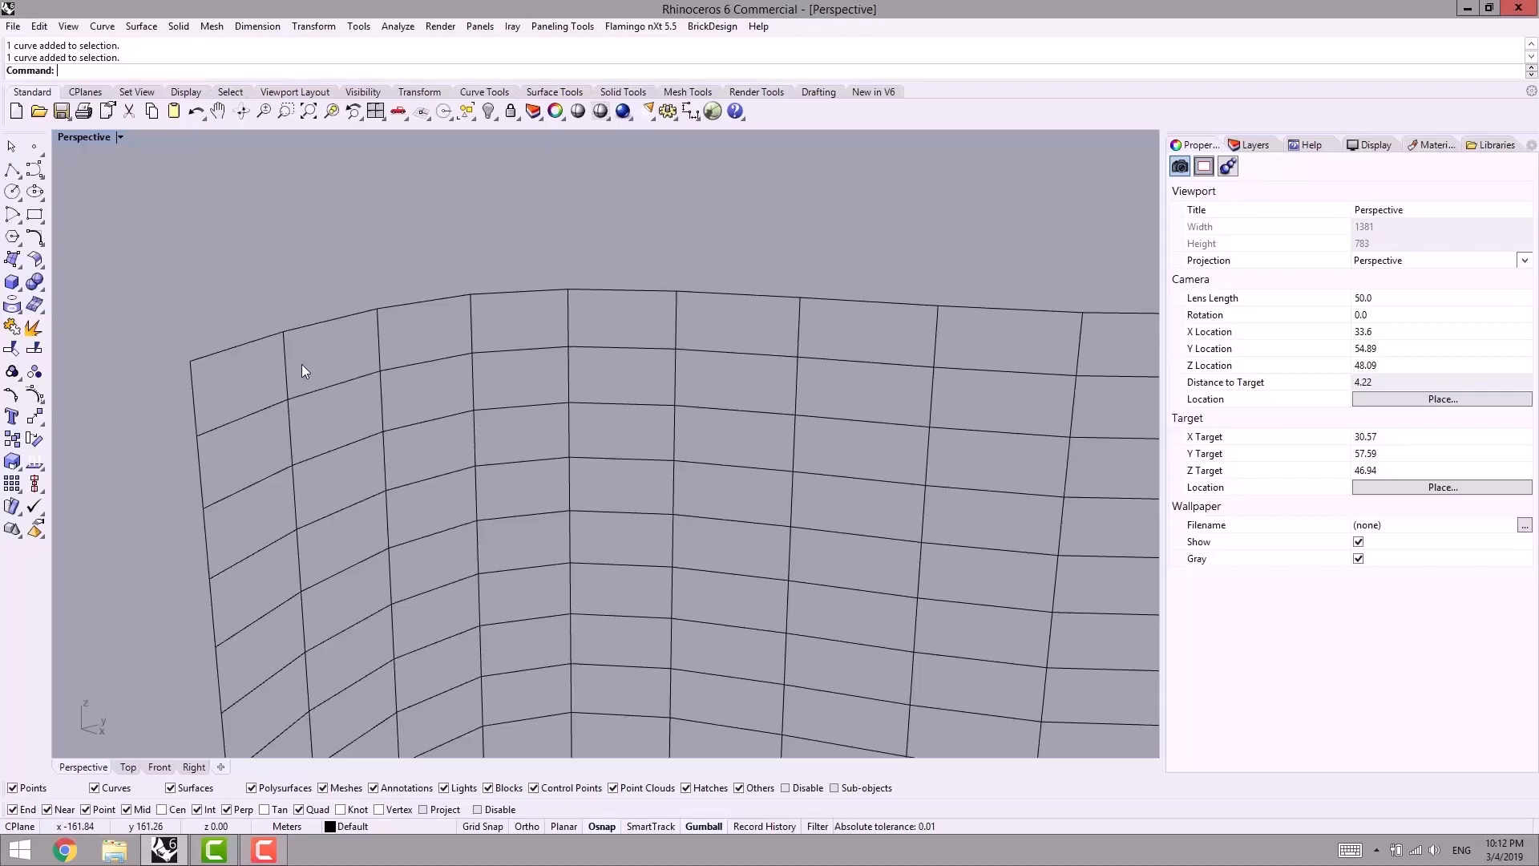
{"action": "left_click", "coordinate": [348, 393]}
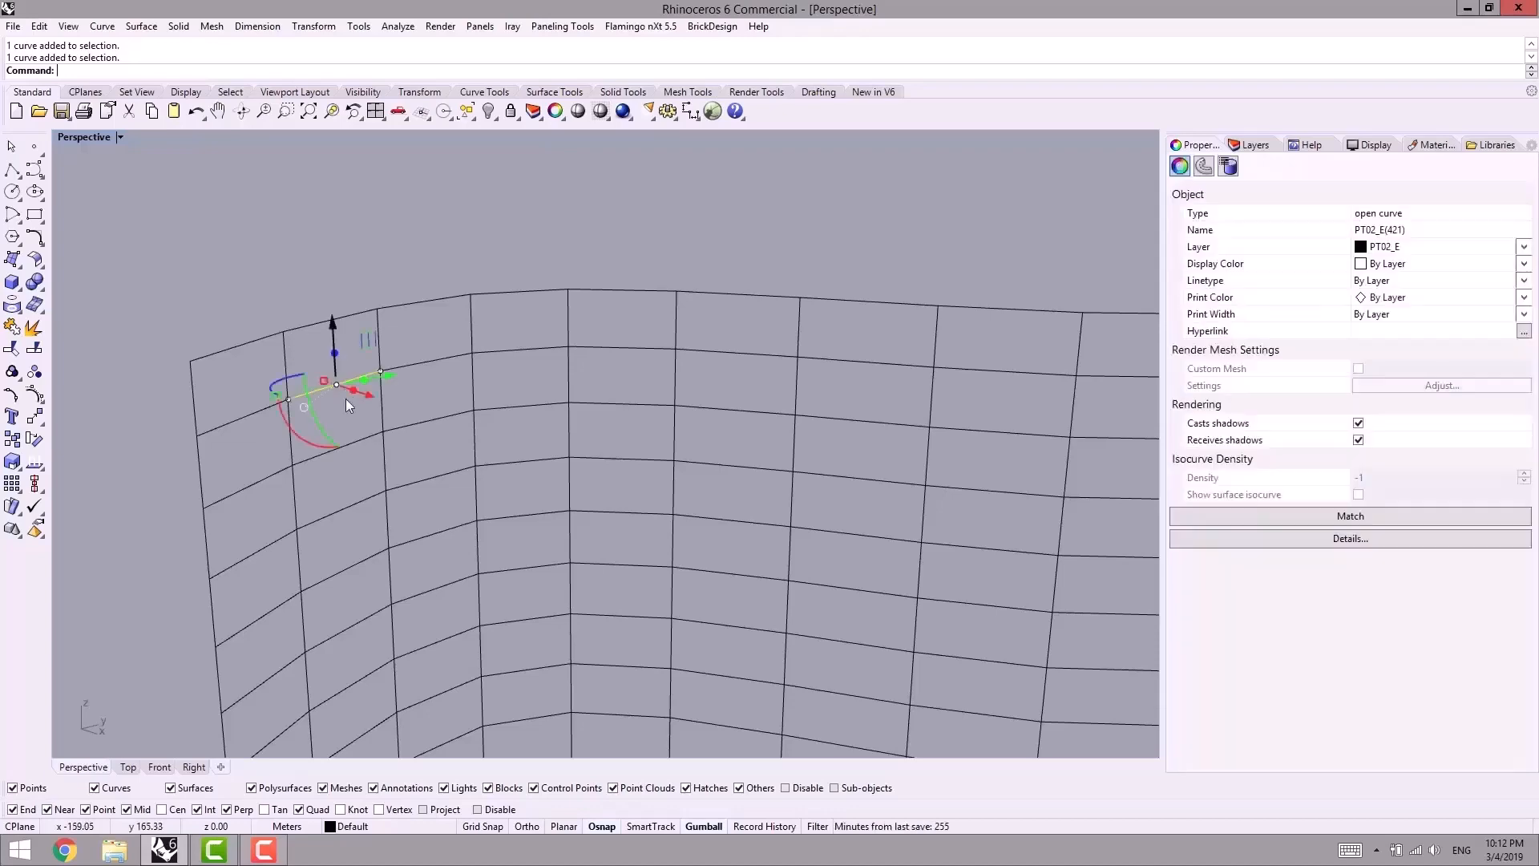
{"action": "left_click", "coordinate": [363, 272]}
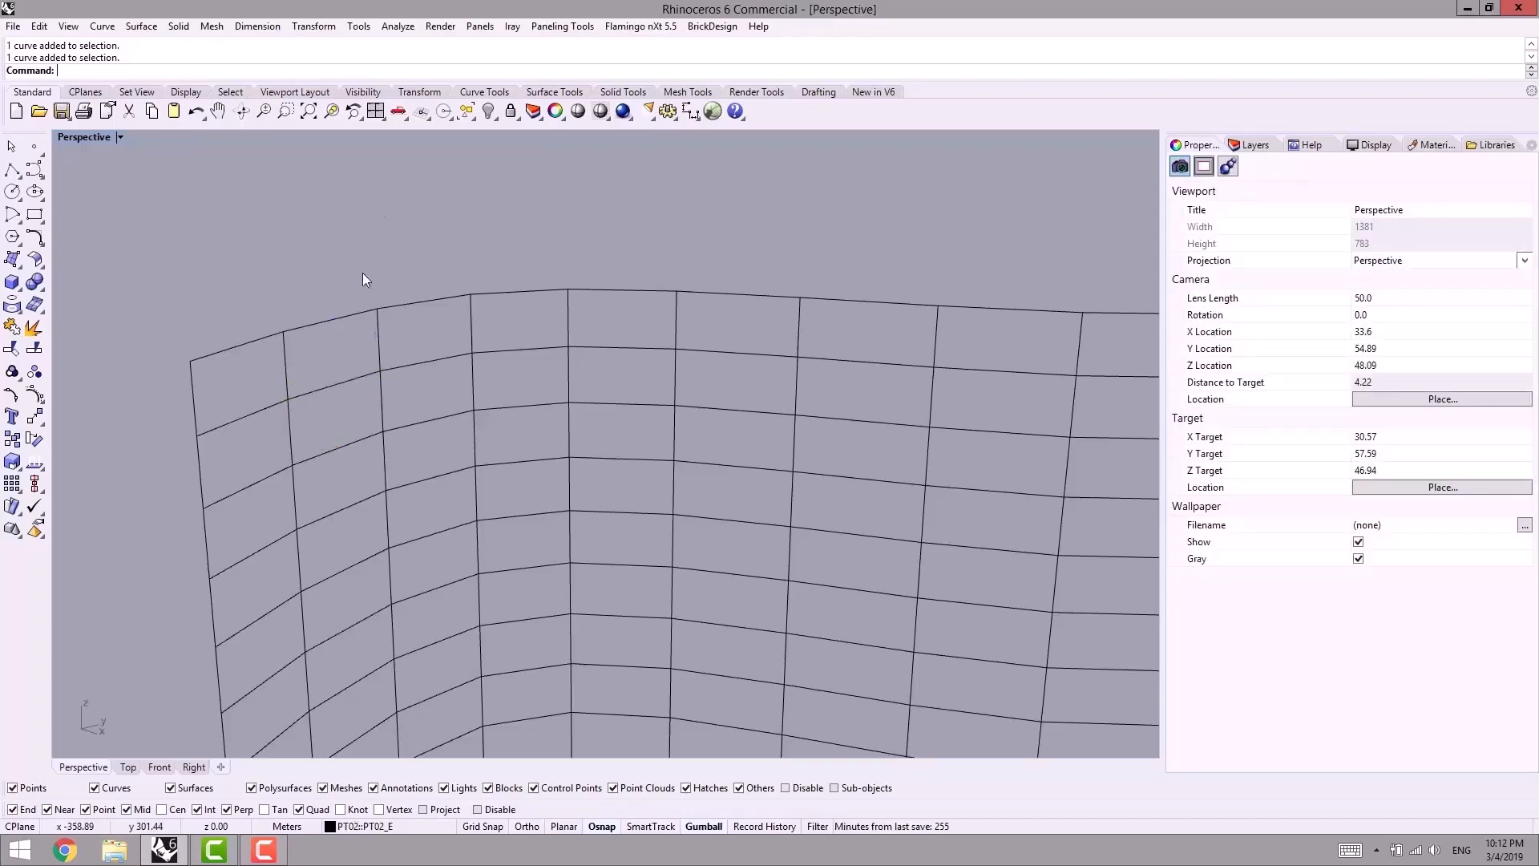
{"action": "scroll", "coordinate": [364, 272], "scroll_direction": "down", "scroll_amount": 15}
{"action": "right_click_drag", "start_coordinate": [384, 449], "coordinate": [599, 449], "text": "shift"}
{"action": "key", "text": "ctrl+shift+g"}
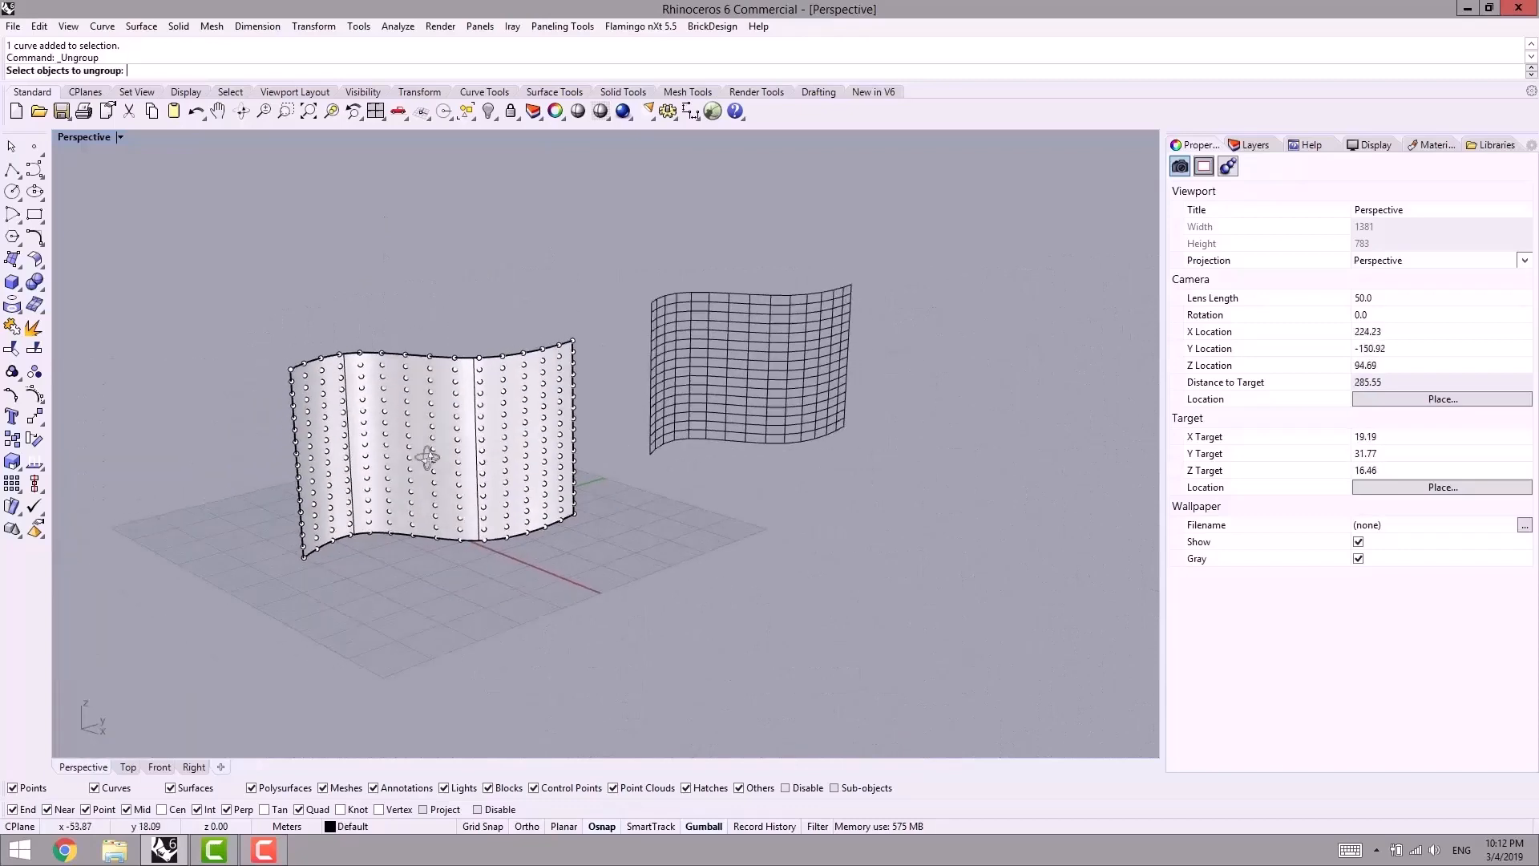
{"action": "scroll", "coordinate": [426, 457], "scroll_direction": "up", "scroll_amount": 5}
{"action": "key", "text": "Escape"}
Step: Start ptPanelGrid on the paneling point grid and select the wavy surface as its base surface
{"action": "right_click_drag", "start_coordinate": [421, 419], "coordinate": [319, 222]}
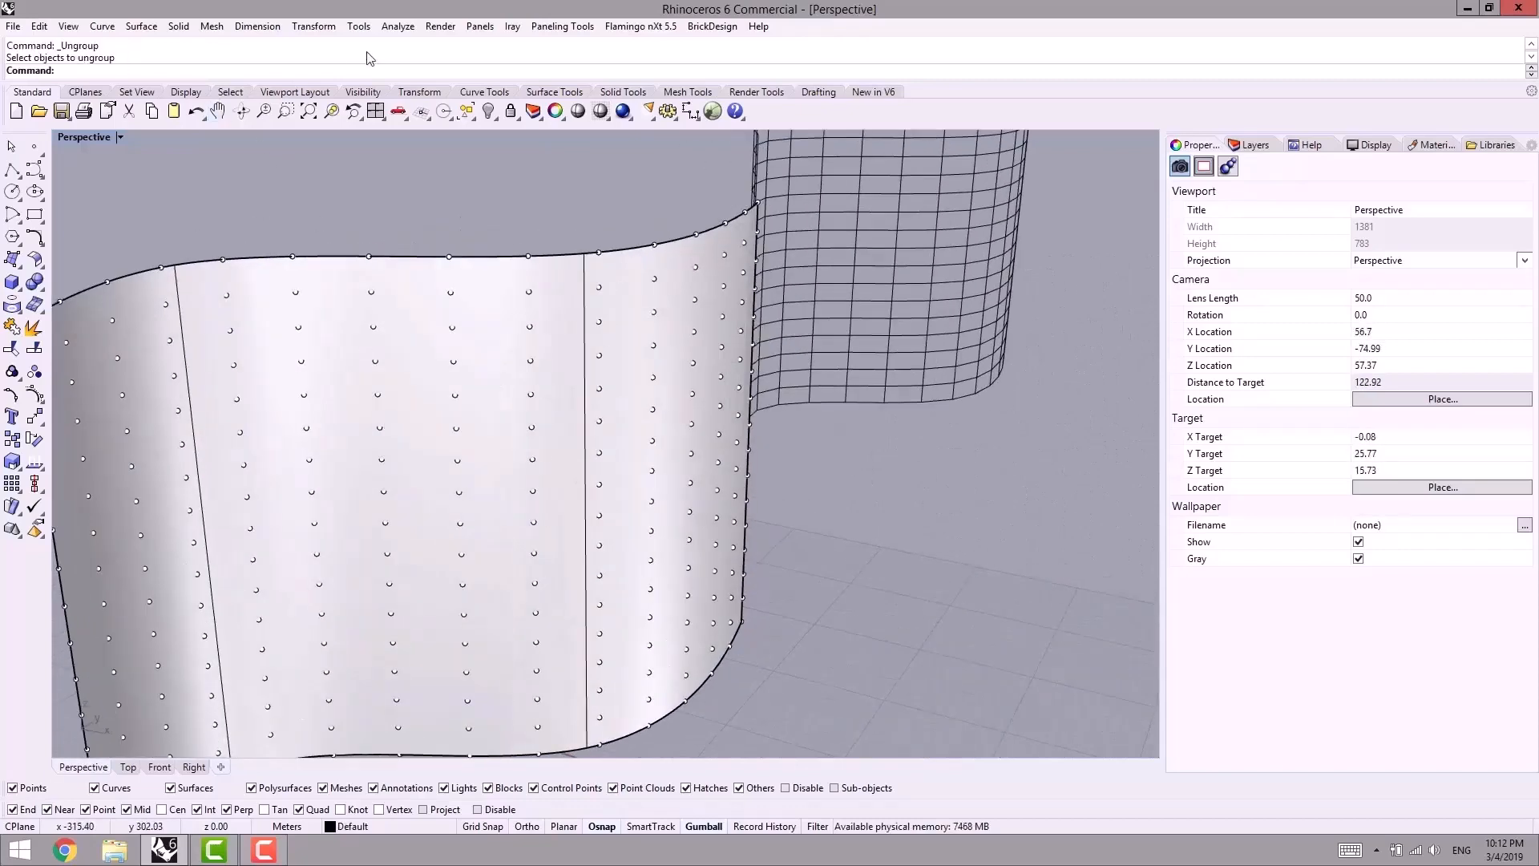
{"action": "right_click", "coordinate": [368, 58]}
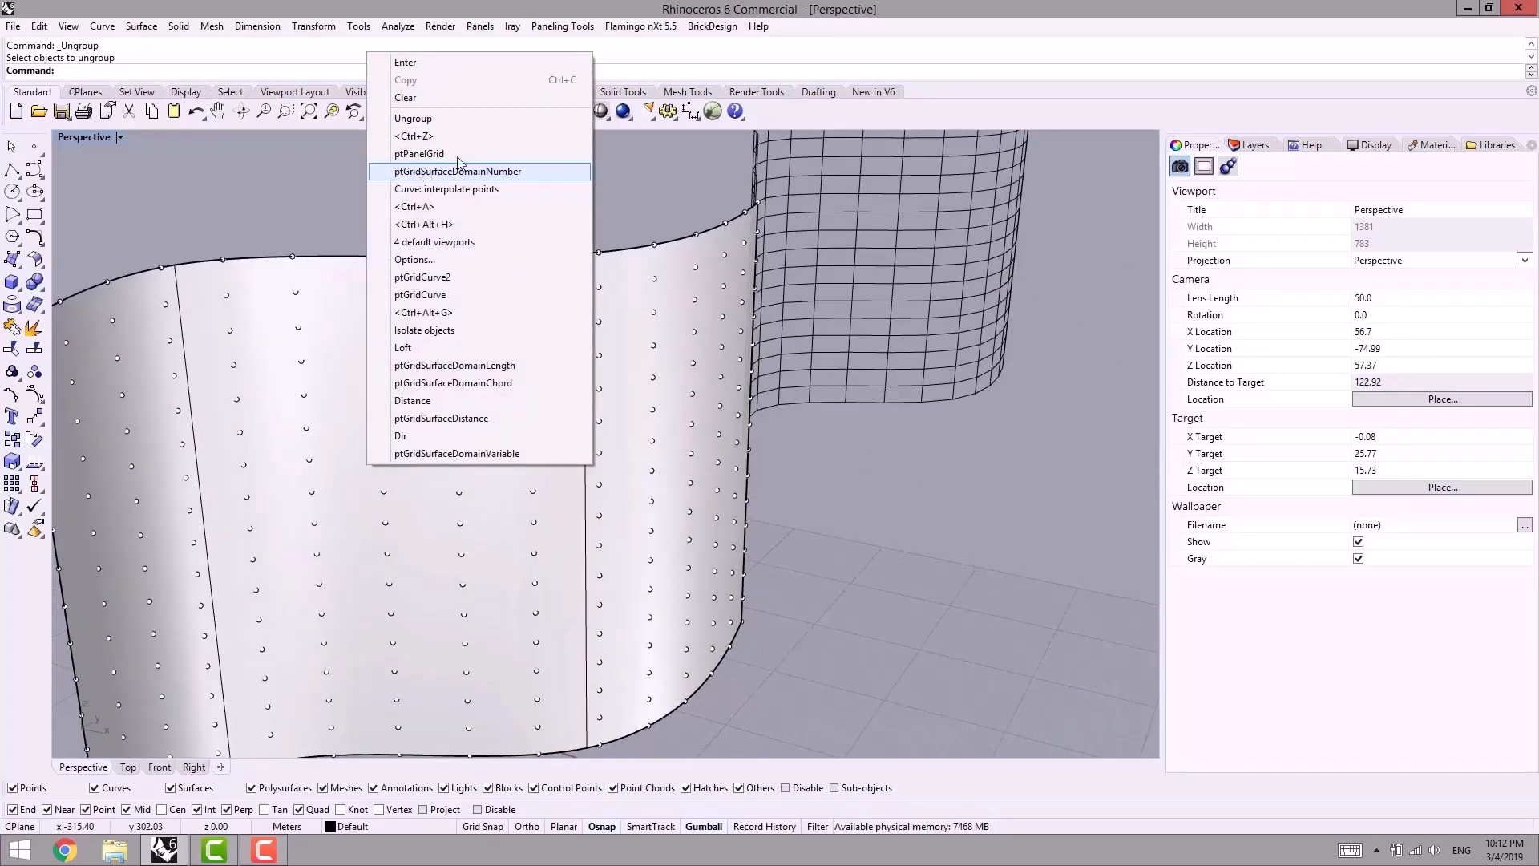
{"action": "left_click", "coordinate": [449, 153]}
{"action": "right_click_drag", "start_coordinate": [362, 176], "coordinate": [365, 380], "text": "shift"}
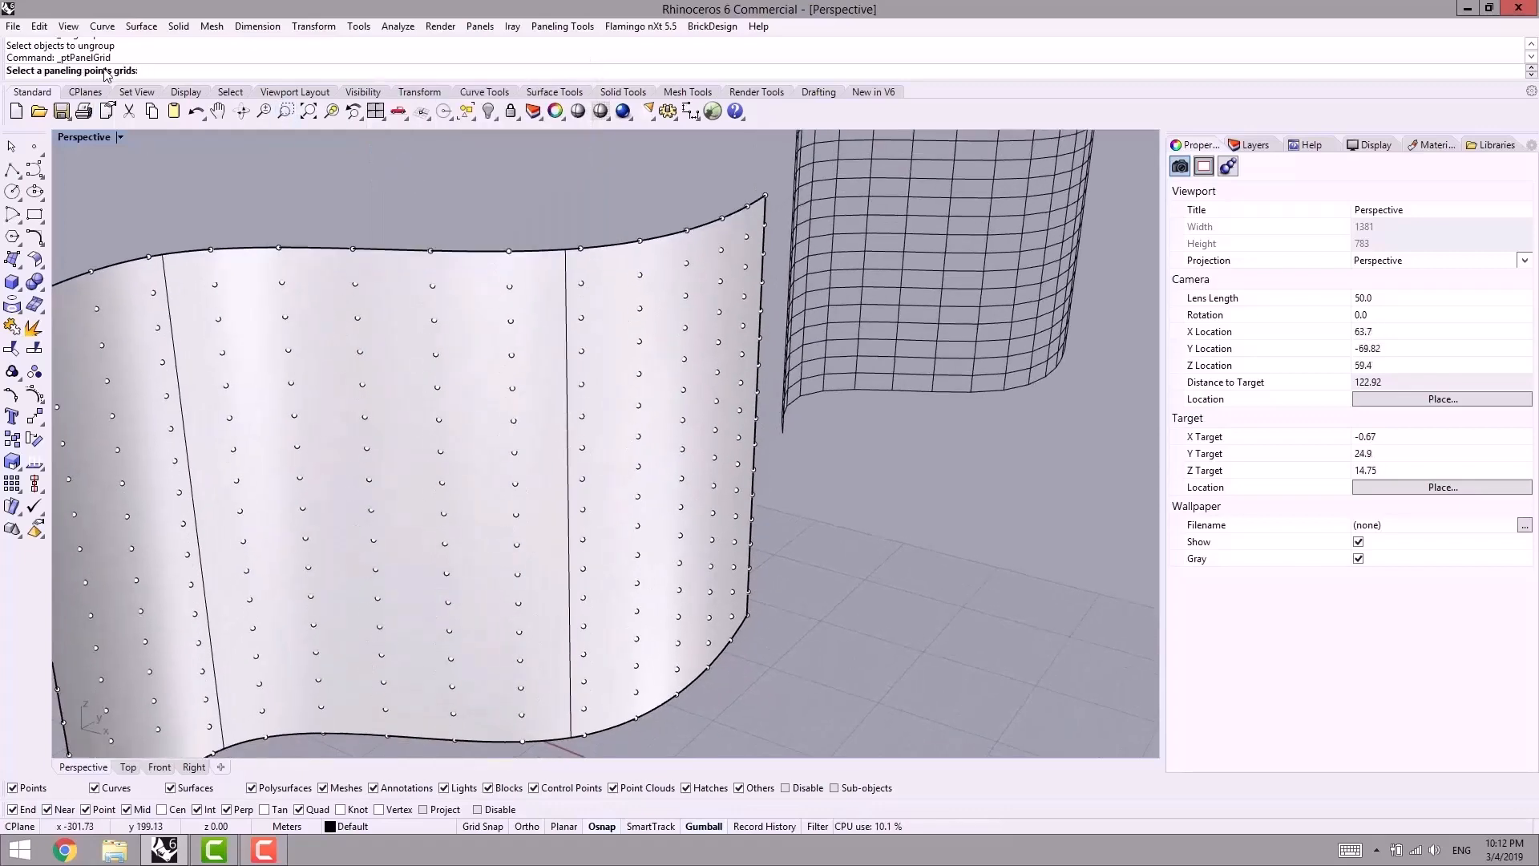
{"action": "left_click", "coordinate": [286, 319]}
{"action": "key", "text": "Return"}
{"action": "left_click", "coordinate": [334, 378]}
{"action": "right_click_drag", "start_coordinate": [426, 385], "coordinate": [421, 375]}
Step: Set AddEdges to No and AddFacesBorder to Yes, and accept the paneling with only face borders added
{"action": "left_click", "coordinate": [363, 71]}
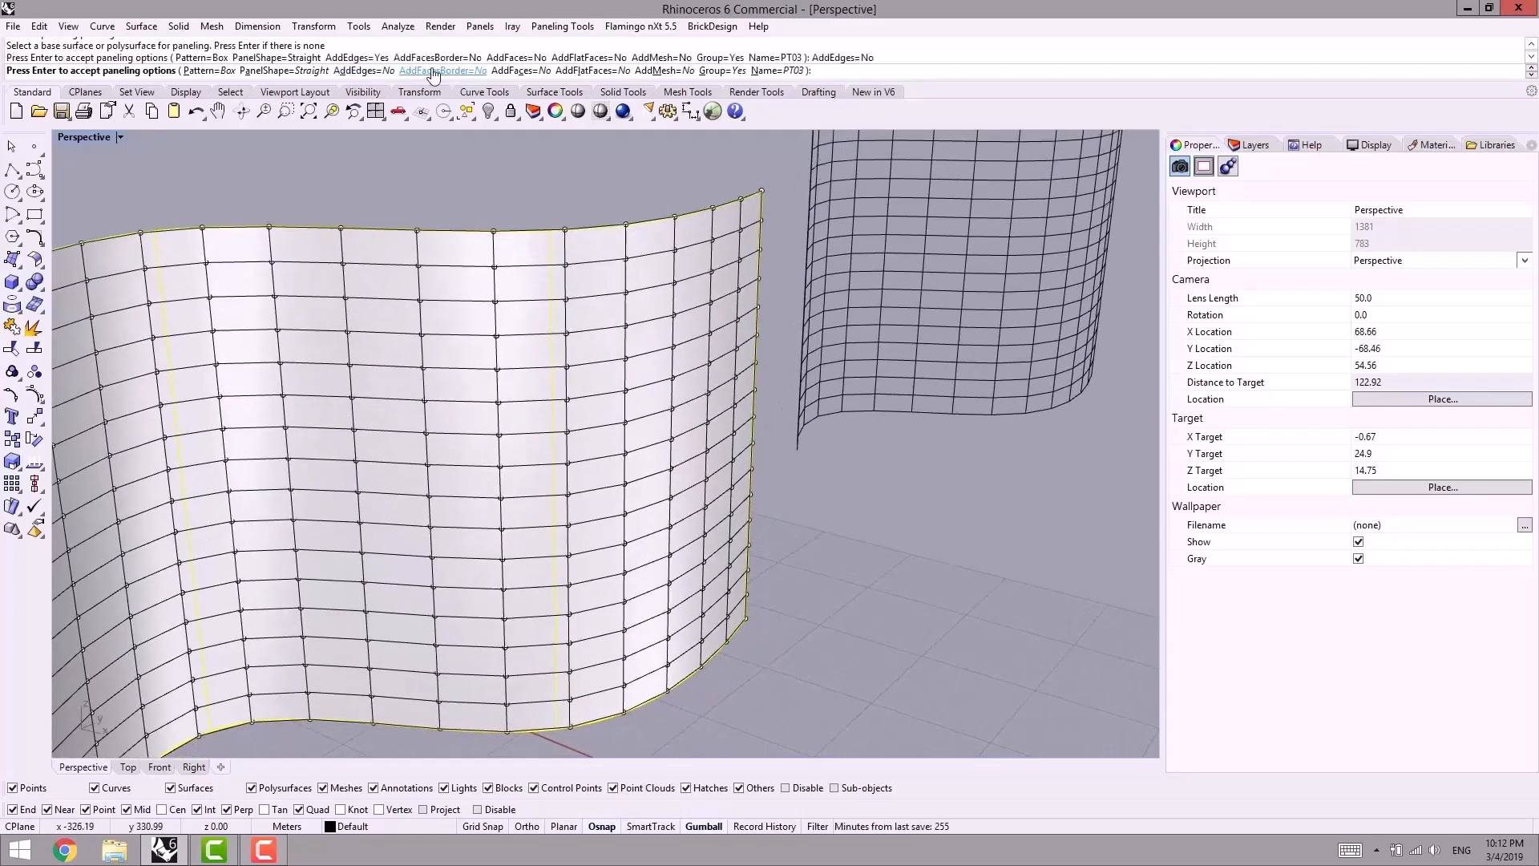
{"action": "left_click", "coordinate": [433, 72]}
{"action": "scroll", "coordinate": [496, 295], "scroll_direction": "down", "scroll_amount": 6}
{"action": "right_click_drag", "start_coordinate": [546, 354], "coordinate": [456, 380], "text": "shift"}
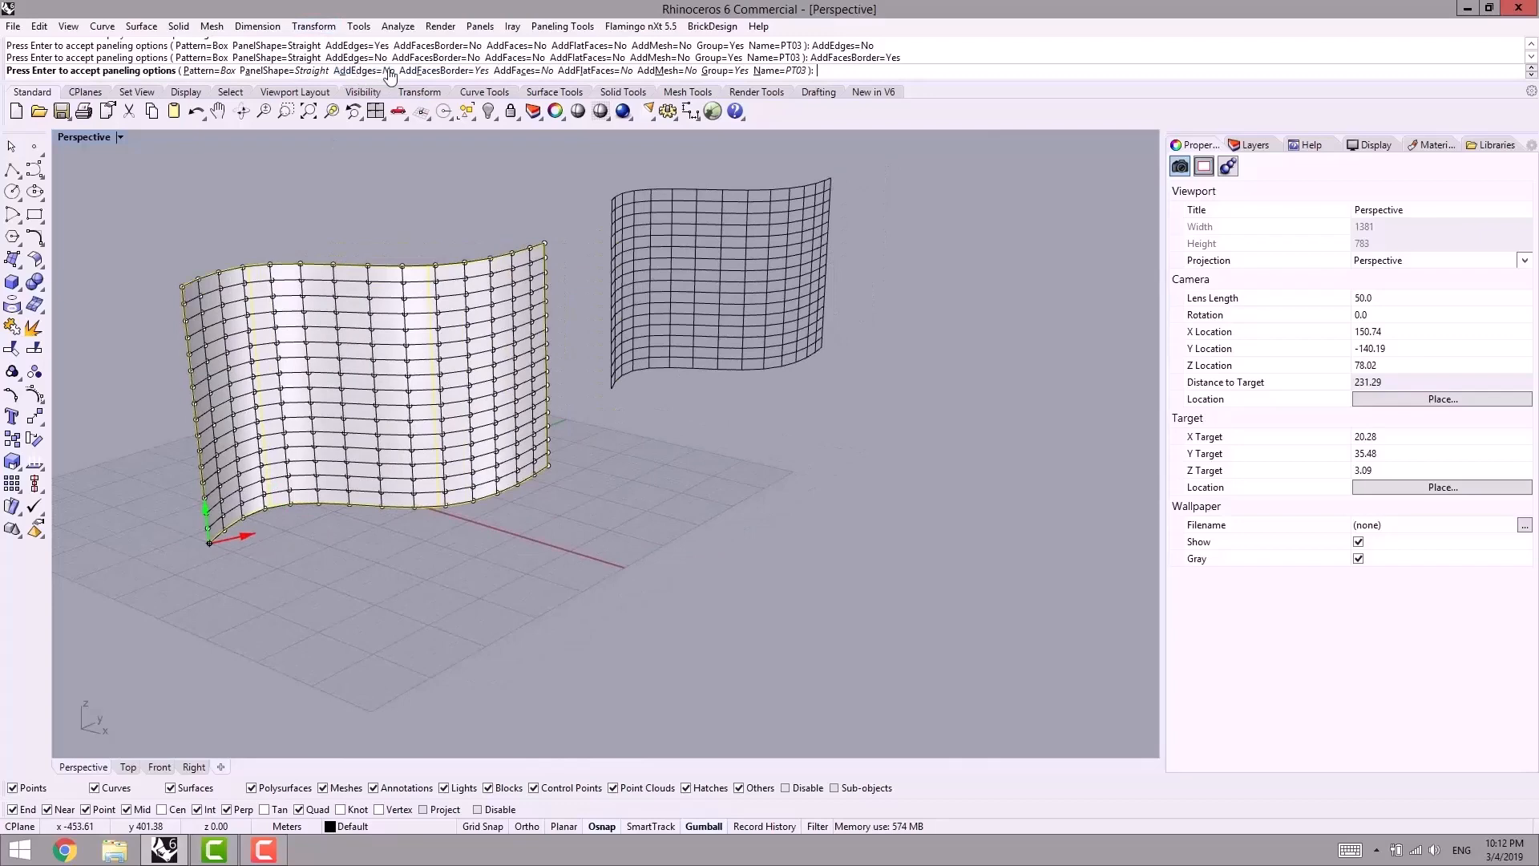
{"action": "right_click", "coordinate": [428, 219]}
Step: Move the grouped face border curves off the wavy surface to a spot beside the panel edge grid
{"action": "scroll", "coordinate": [437, 246], "scroll_direction": "down", "scroll_amount": 2}
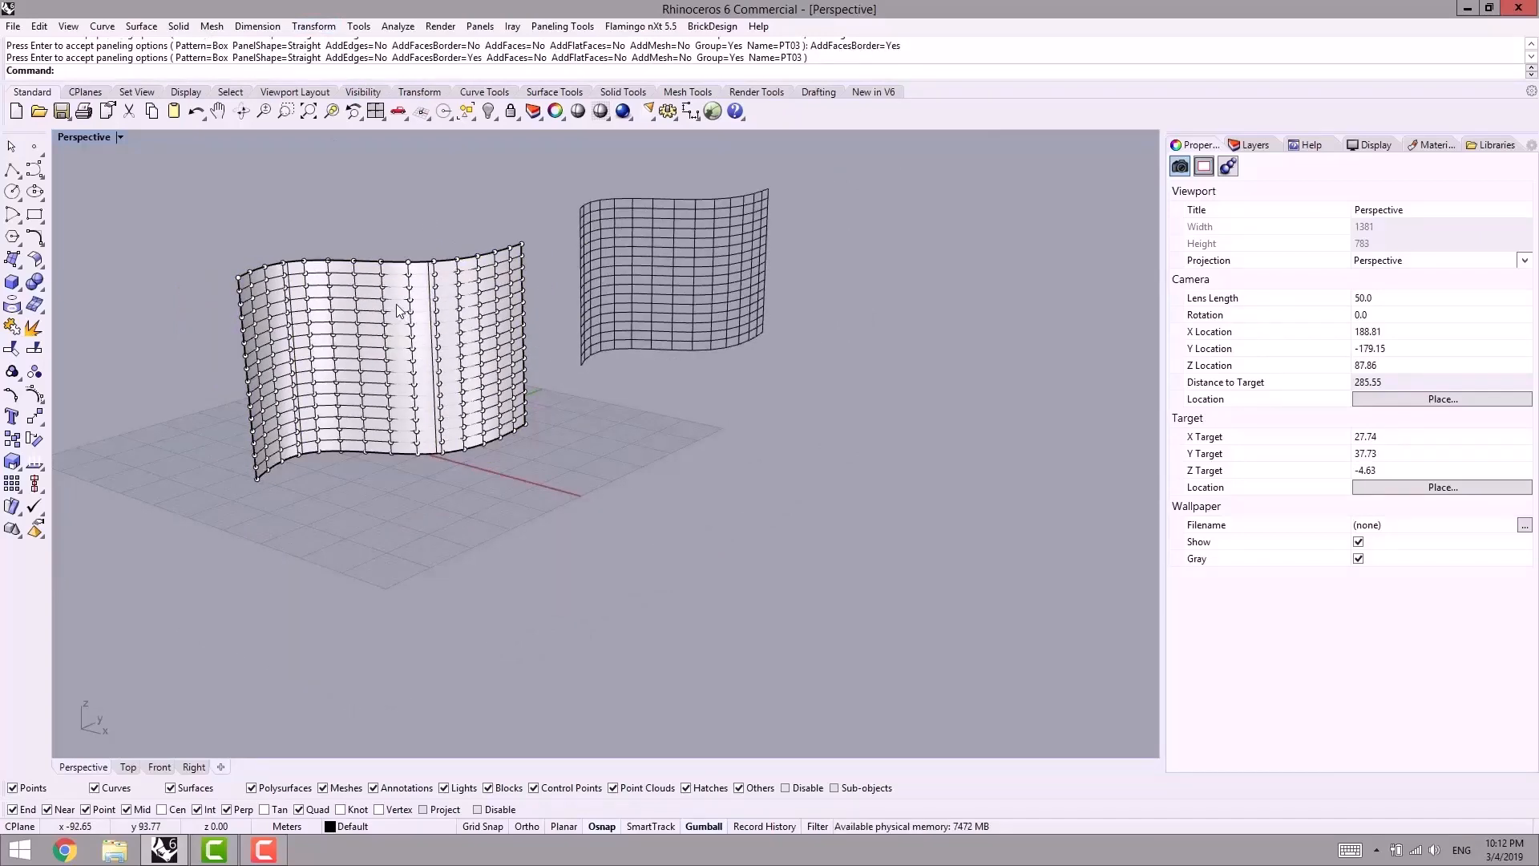
{"action": "left_click_drag", "start_coordinate": [395, 308], "coordinate": [843, 258]}
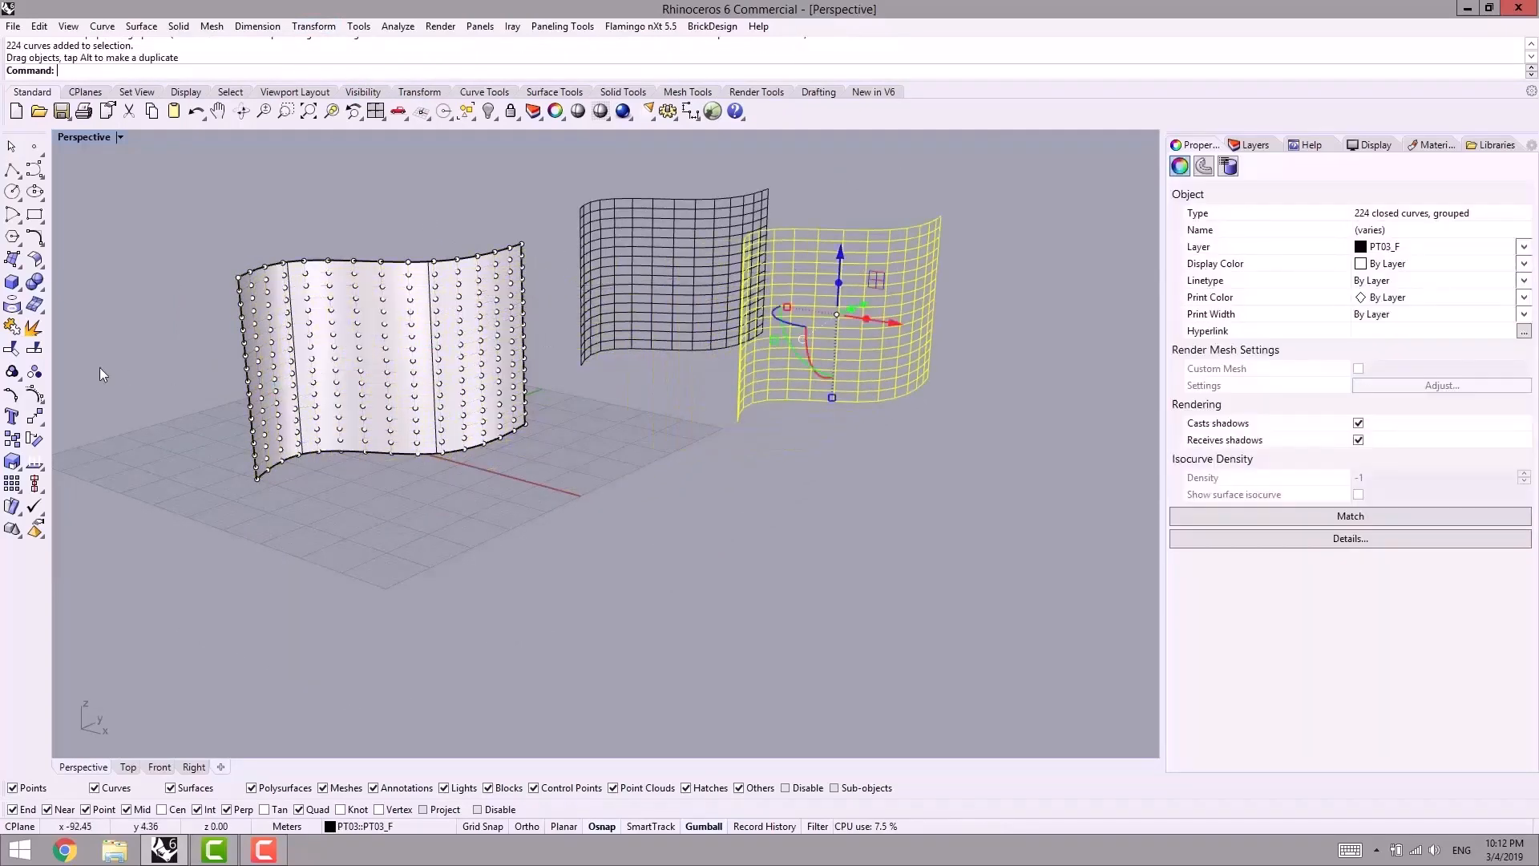
{"action": "left_click", "coordinate": [32, 327]}
{"action": "left_click", "coordinate": [646, 508]}
{"action": "right_click_drag", "start_coordinate": [646, 508], "coordinate": [648, 523]}
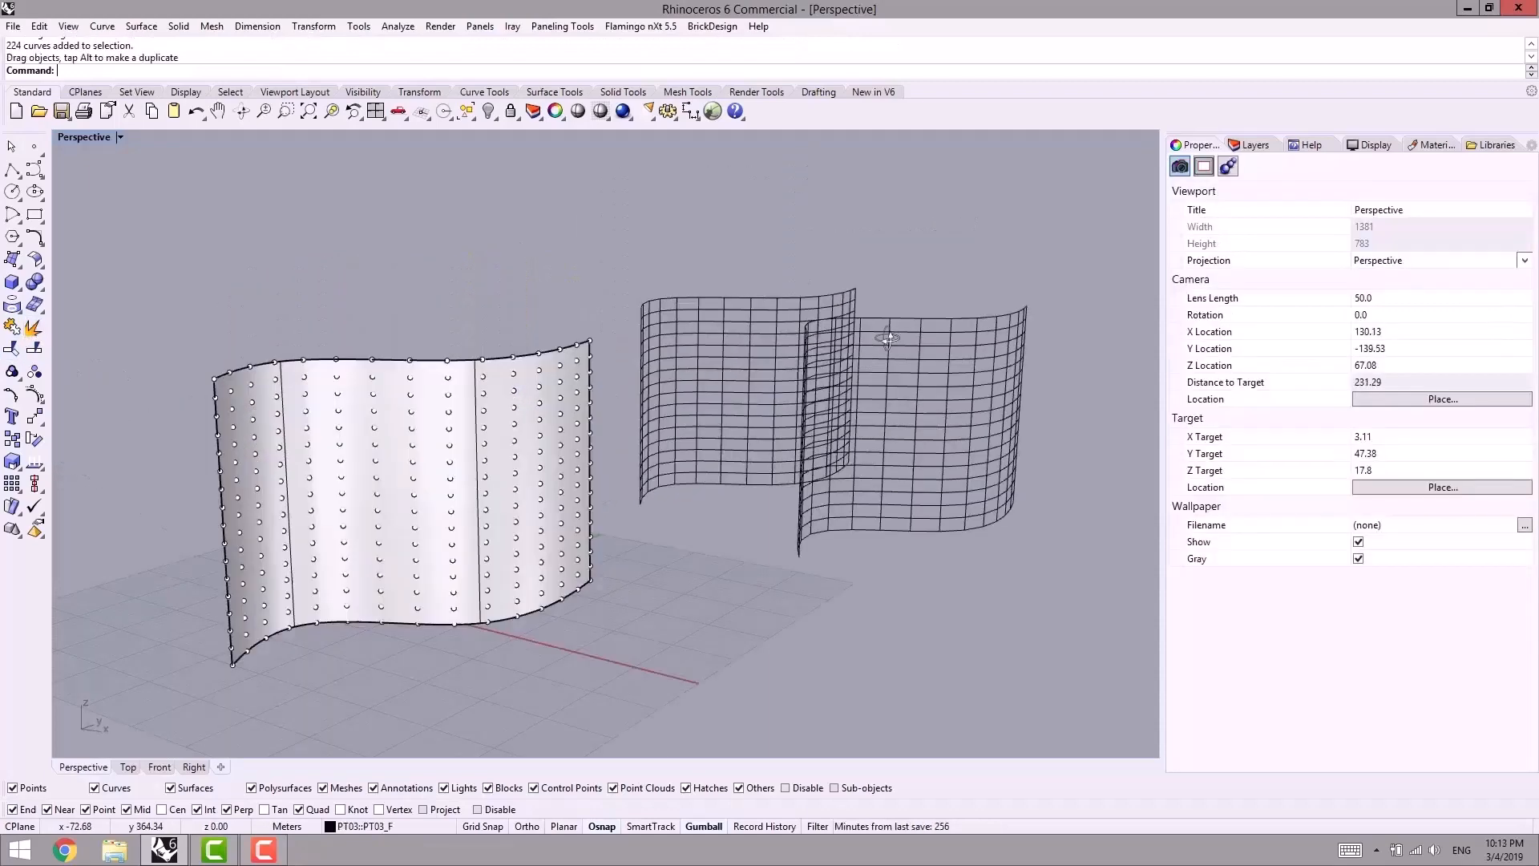
Step: Ungroup the moved face border curves and deselect them
{"action": "right_click_drag", "start_coordinate": [885, 377], "coordinate": [902, 345]}
{"action": "left_click", "coordinate": [937, 344]}
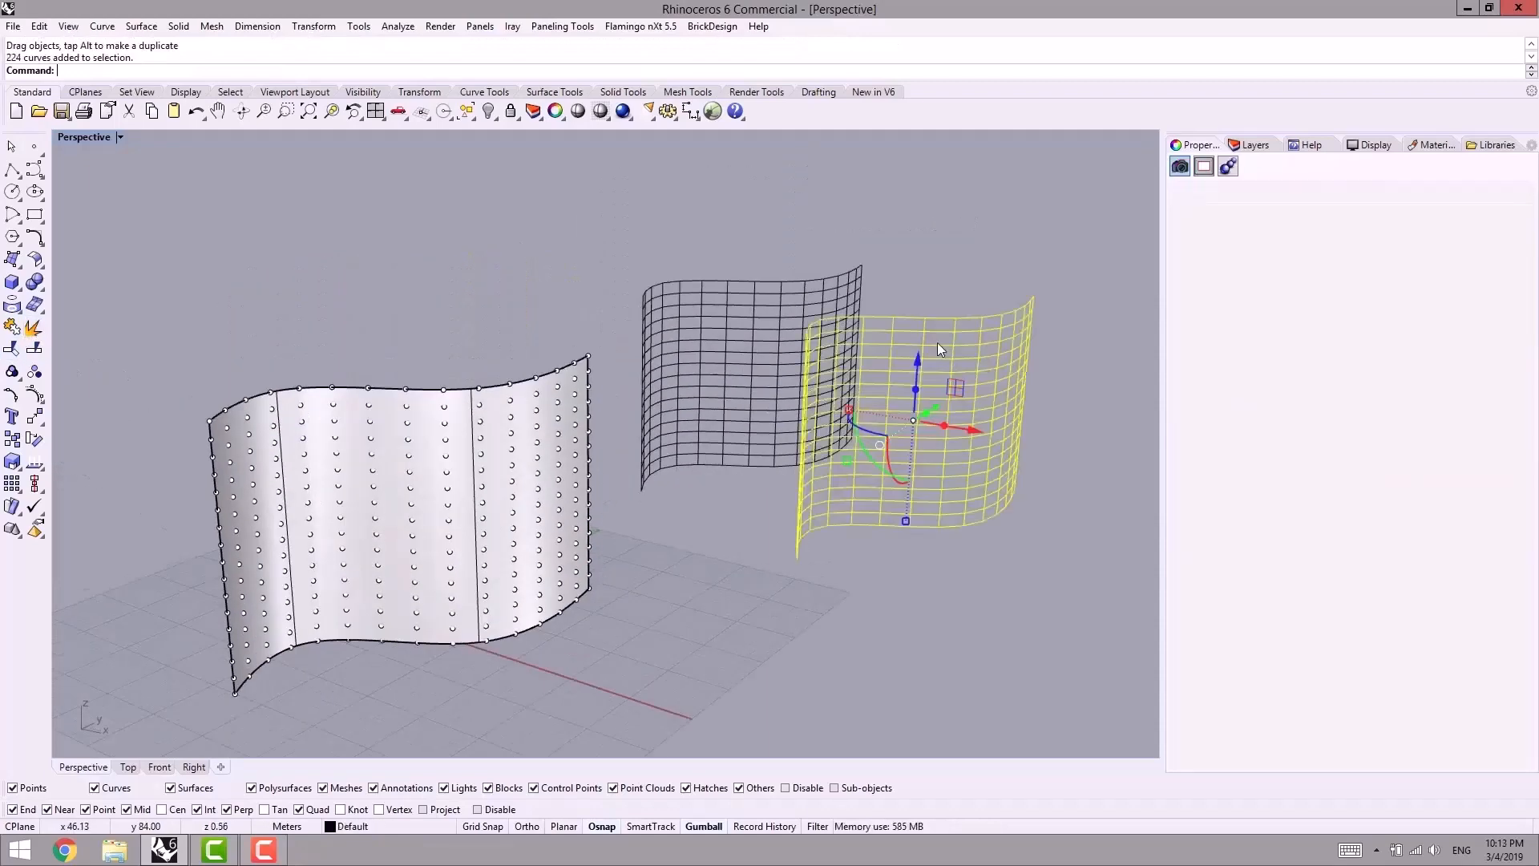
{"action": "left_click", "coordinate": [34, 372]}
{"action": "right_click_drag", "start_coordinate": [934, 272], "coordinate": [852, 288], "text": "shift"}
{"action": "scroll", "coordinate": [867, 301], "scroll_direction": "up", "scroll_amount": 4}
{"action": "left_click", "coordinate": [873, 304]}
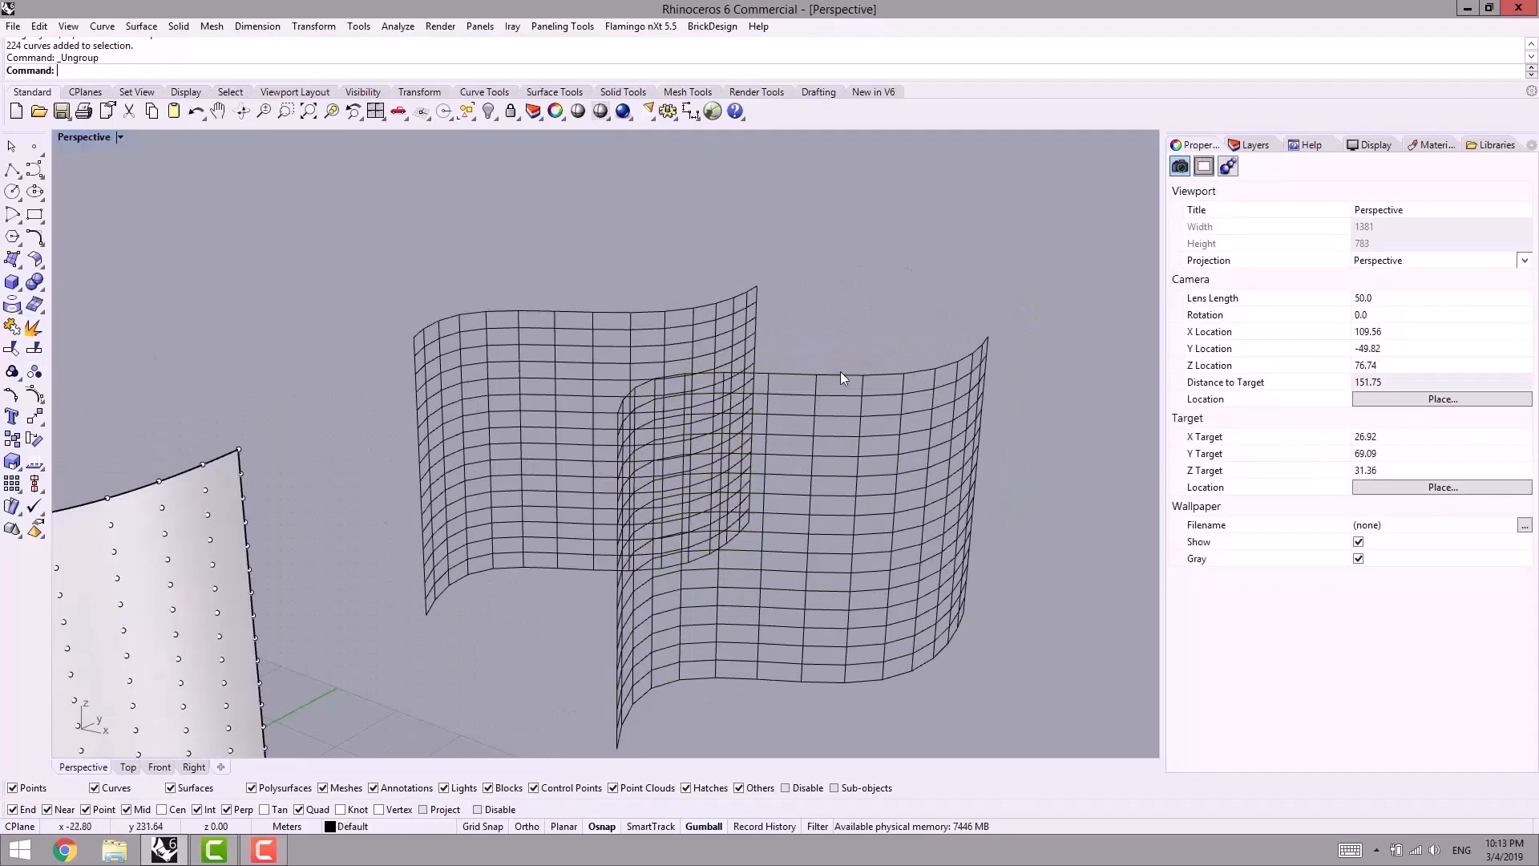
Step: Move two closed panel borders from the top of one column vertically out of the grid to show they are separate
{"action": "scroll", "coordinate": [842, 376], "scroll_direction": "up", "scroll_amount": 5}
{"action": "left_click", "coordinate": [844, 373]}
{"action": "left_click_drag", "start_coordinate": [853, 340], "coordinate": [857, 218]}
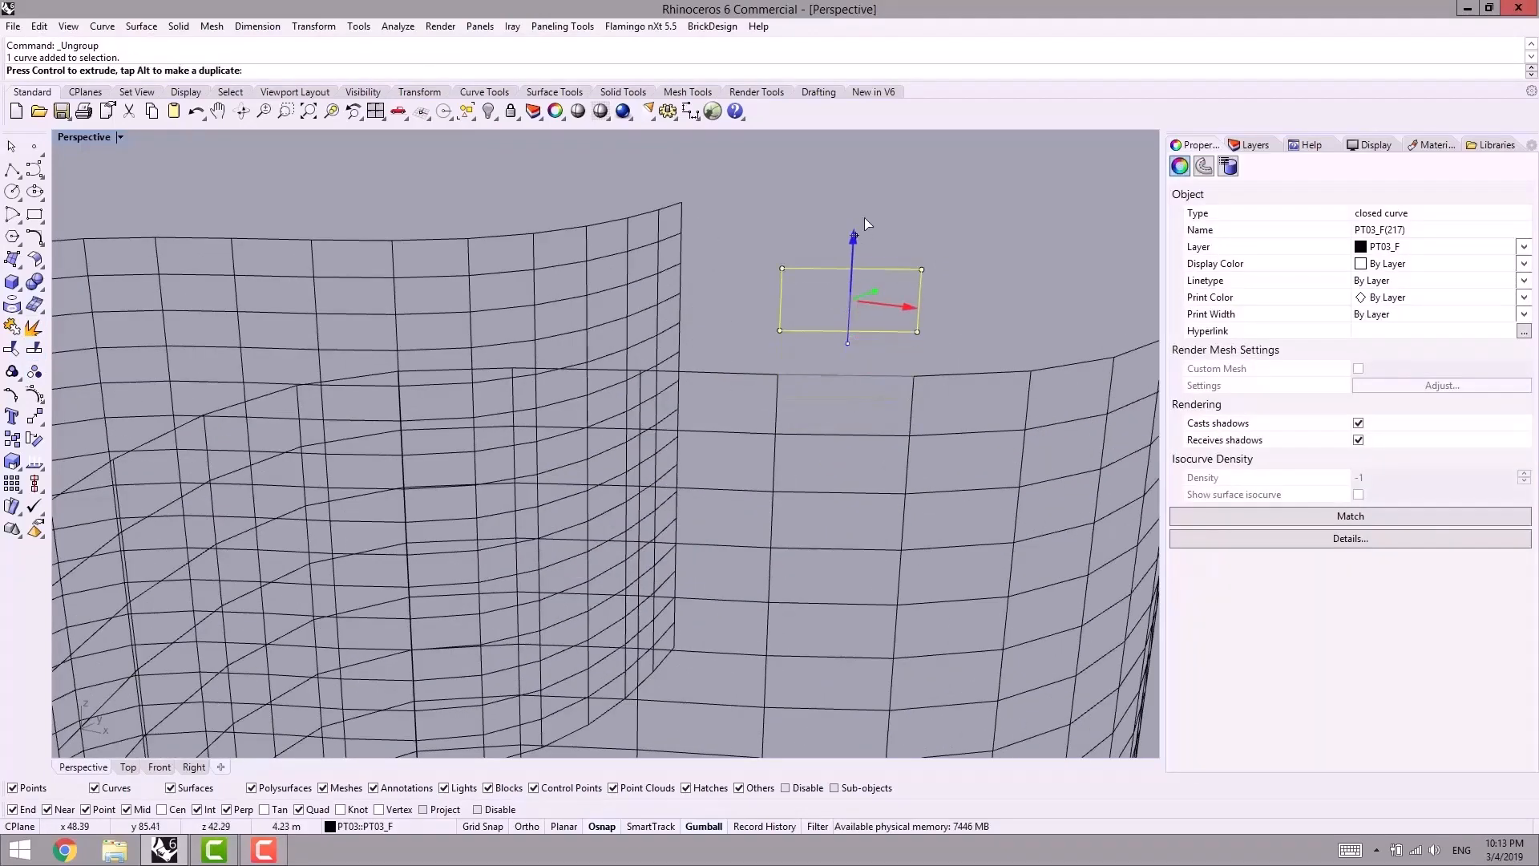
{"action": "left_click", "coordinate": [792, 432]}
{"action": "left_click_drag", "start_coordinate": [846, 404], "coordinate": [856, 153]}
{"action": "left_click", "coordinate": [948, 425]}
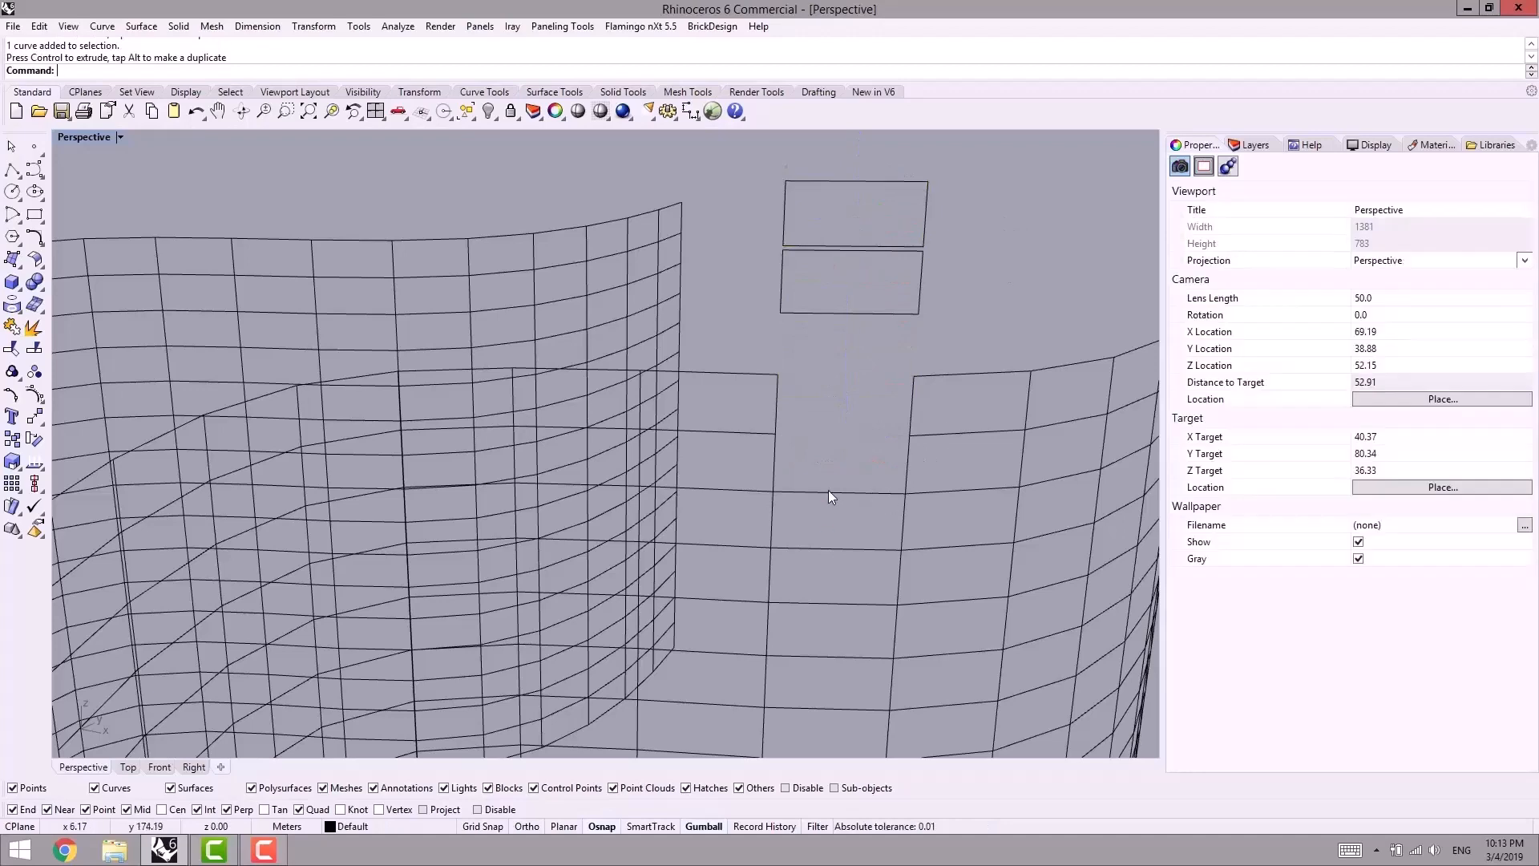
{"action": "left_click", "coordinate": [772, 521]}
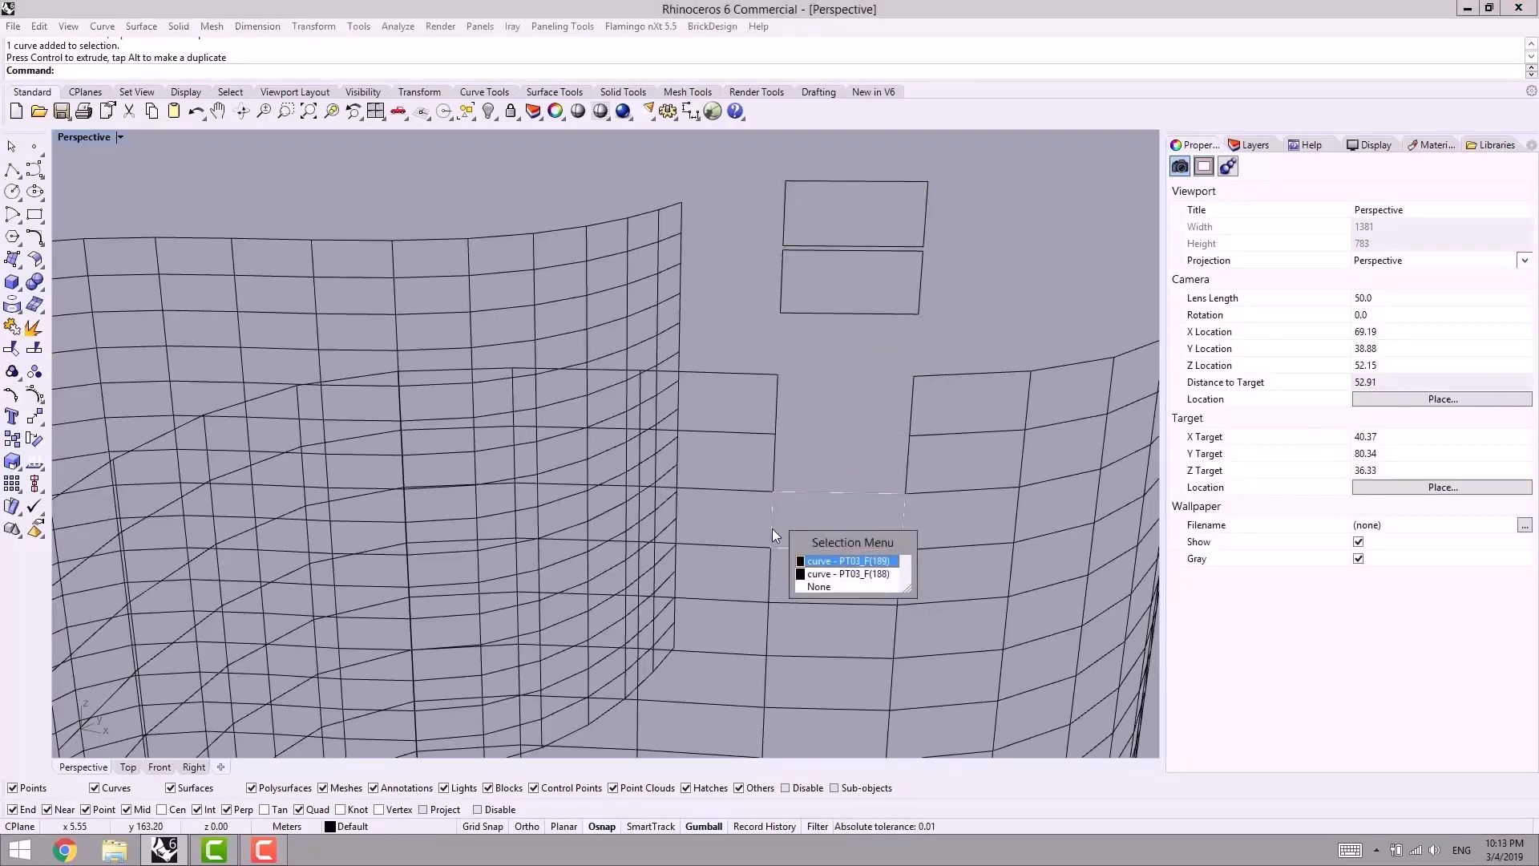
{"action": "left_click", "coordinate": [764, 450]}
Step: Run ptPanelGrid again with the same point grid and the wavy surface as the base surface
{"action": "scroll", "coordinate": [764, 451], "scroll_direction": "down", "scroll_amount": 4}
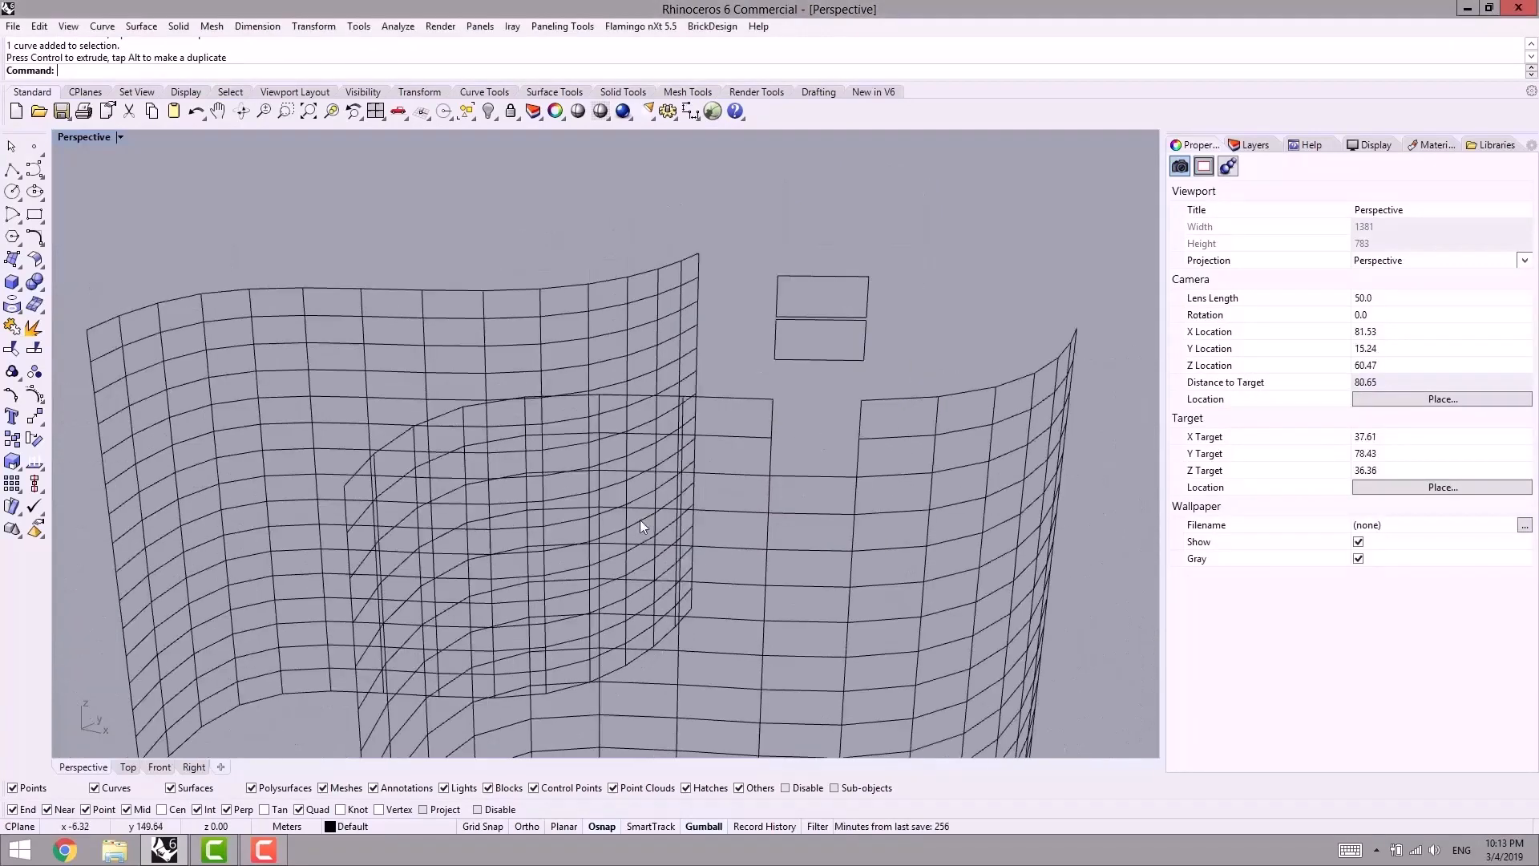
{"action": "right_click_drag", "start_coordinate": [576, 562], "coordinate": [483, 338]}
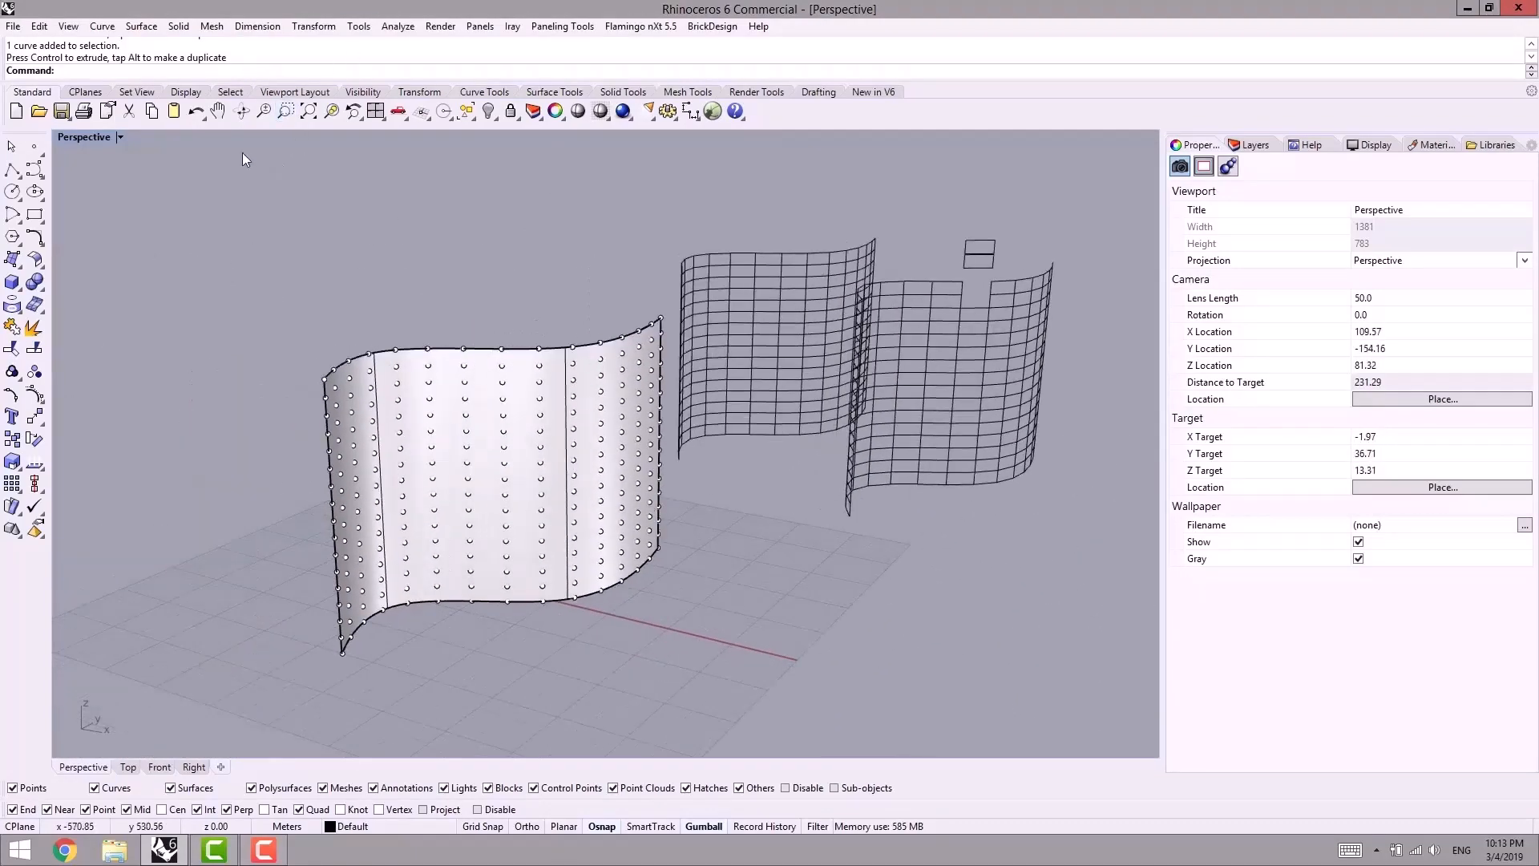
{"action": "type", "text": "ptPanelGrid"}
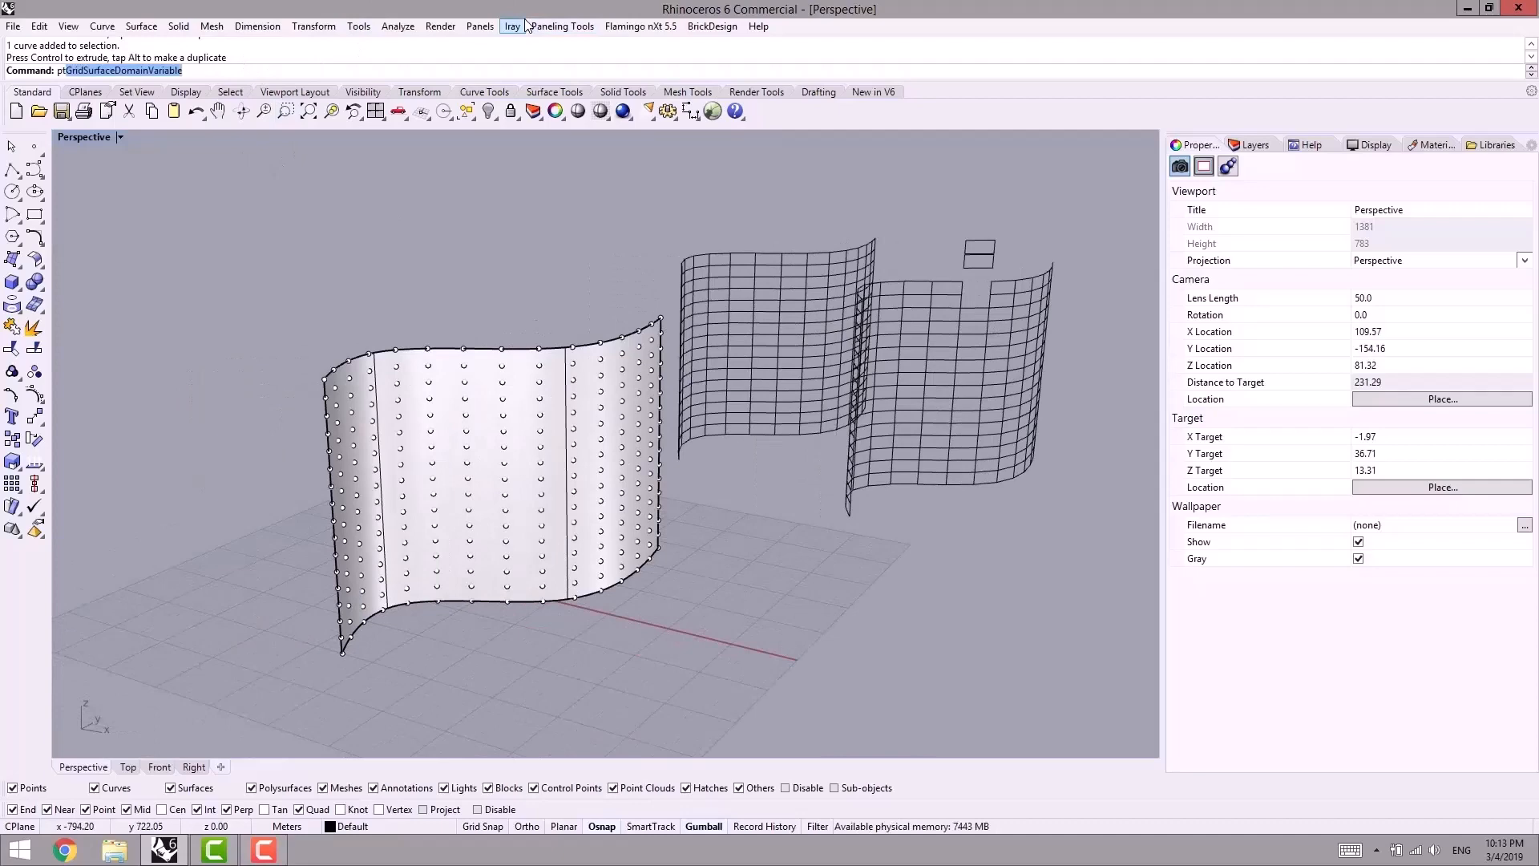
{"action": "key", "text": "Return"}
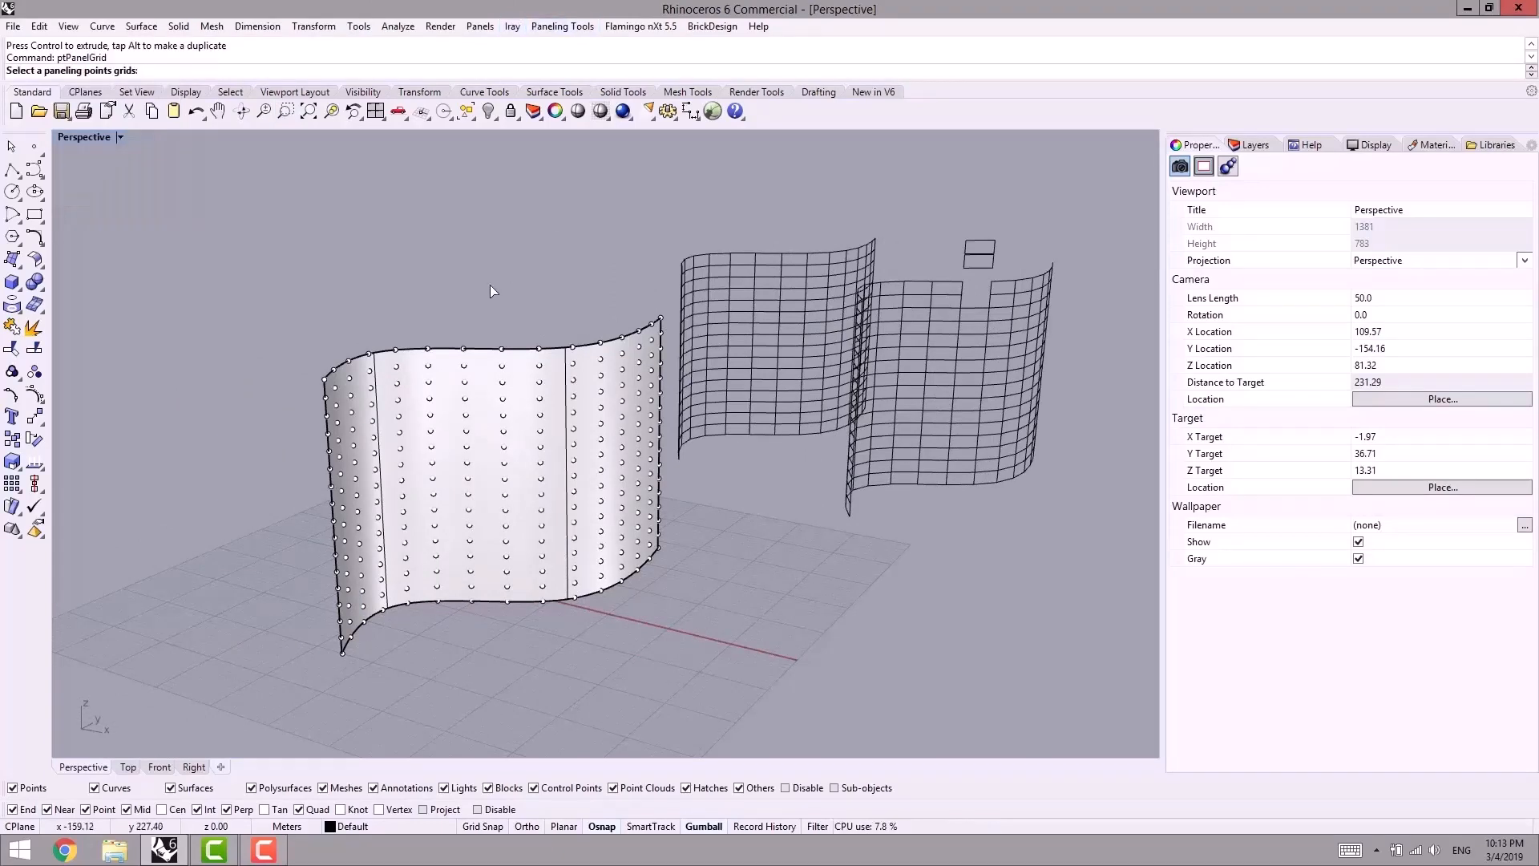
{"action": "right_click_drag", "start_coordinate": [295, 290], "coordinate": [318, 258], "text": "shift"}
{"action": "left_click", "coordinate": [434, 384]}
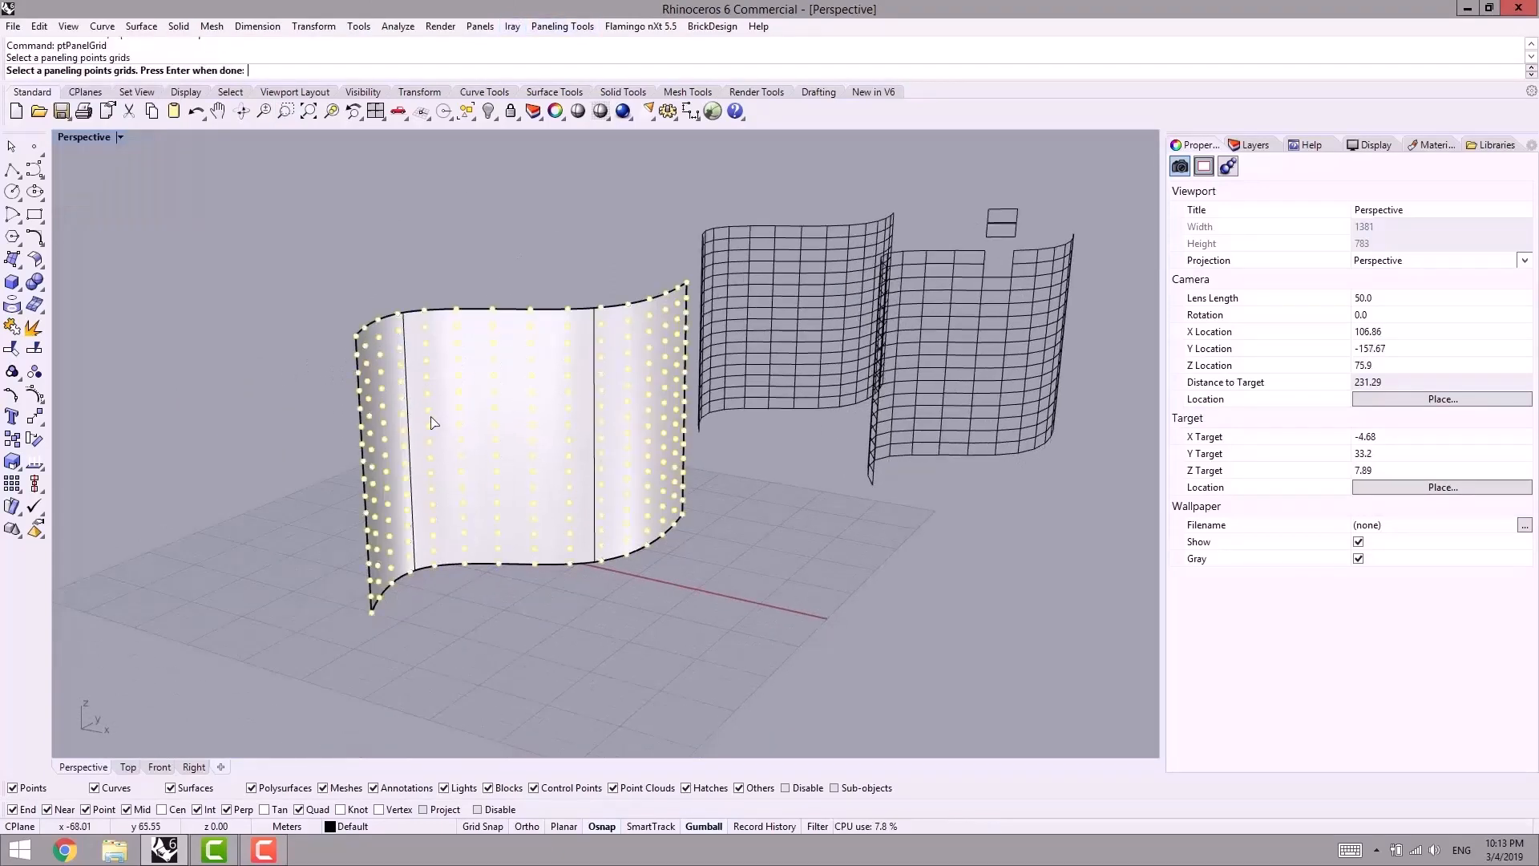
{"action": "key", "text": "Return"}
{"action": "left_click", "coordinate": [388, 422]}
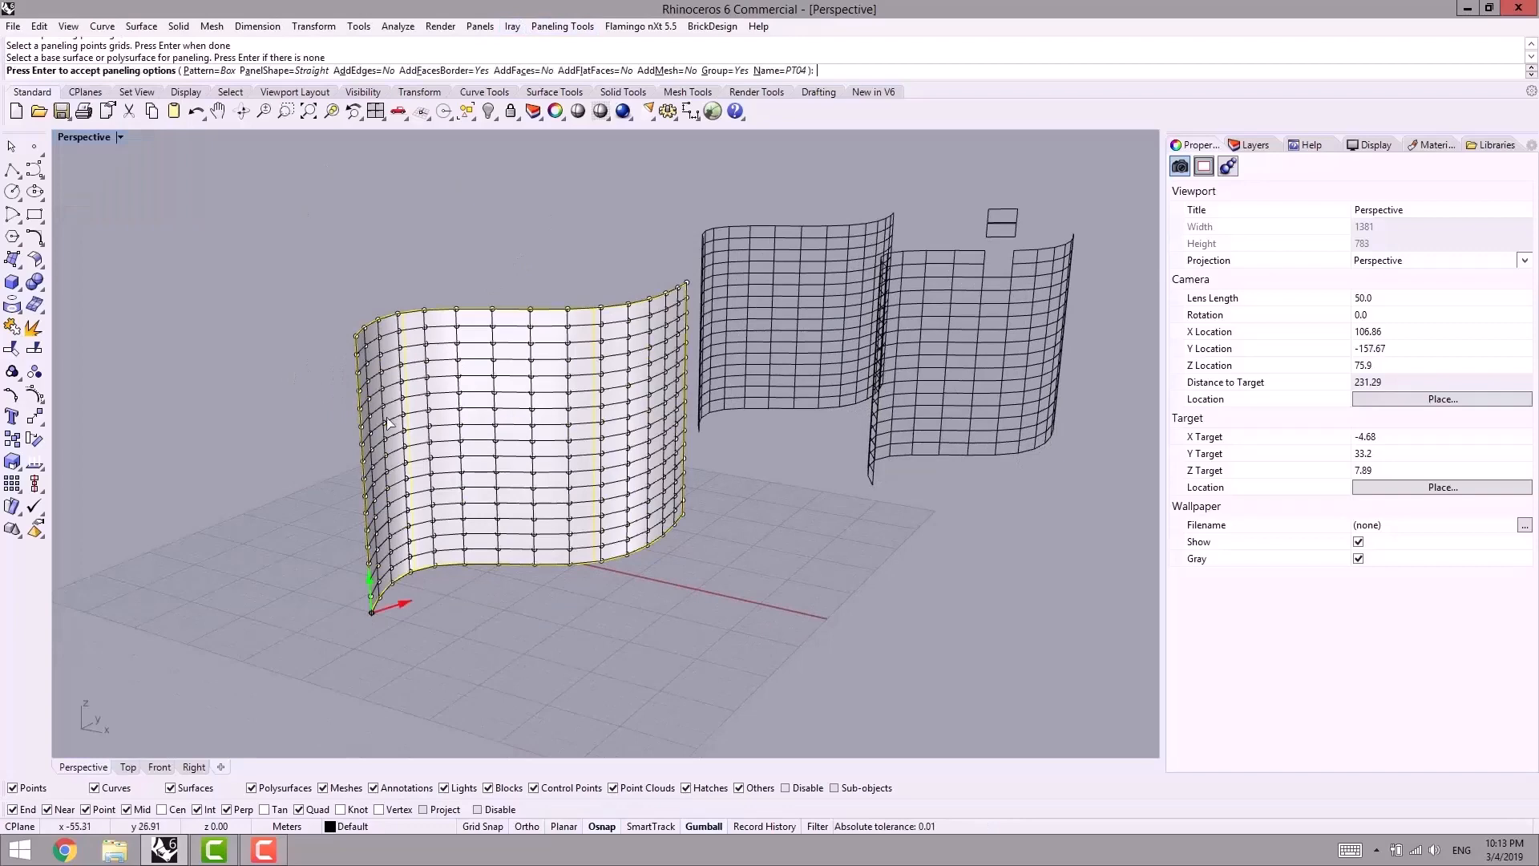
Step: Set AddFacesBorder to No and AddFaces to Yes, and accept the paneling with only faces added
{"action": "left_click", "coordinate": [461, 71]}
{"action": "scroll", "coordinate": [433, 294], "scroll_direction": "up", "scroll_amount": 6}
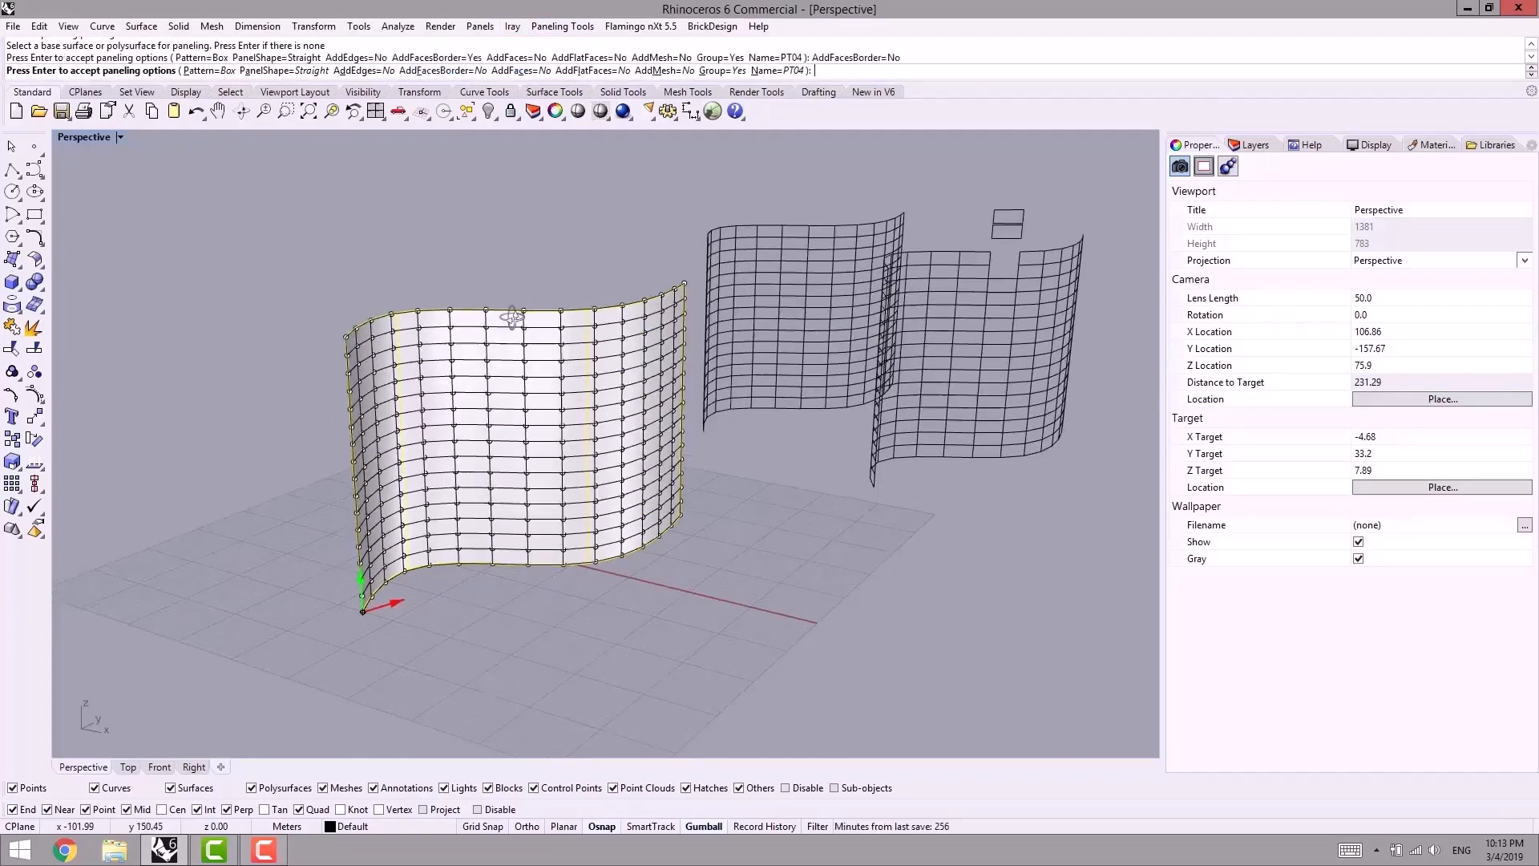
{"action": "left_click", "coordinate": [509, 72]}
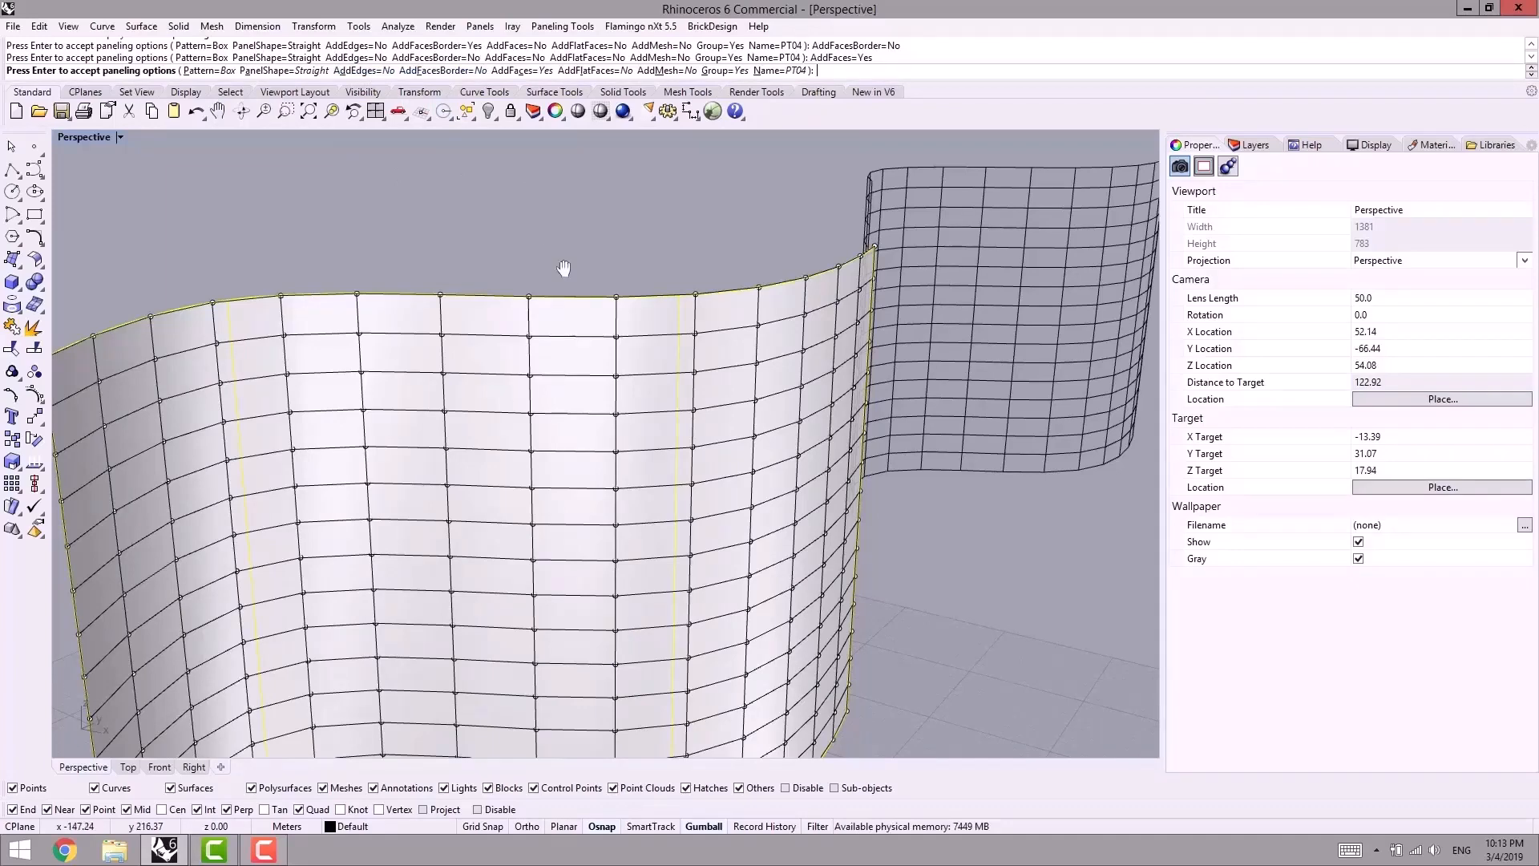
{"action": "right_click_drag", "start_coordinate": [564, 268], "coordinate": [431, 256], "text": "shift"}
{"action": "scroll", "coordinate": [423, 256], "scroll_direction": "down", "scroll_amount": 6}
{"action": "right_click", "coordinate": [428, 254]}
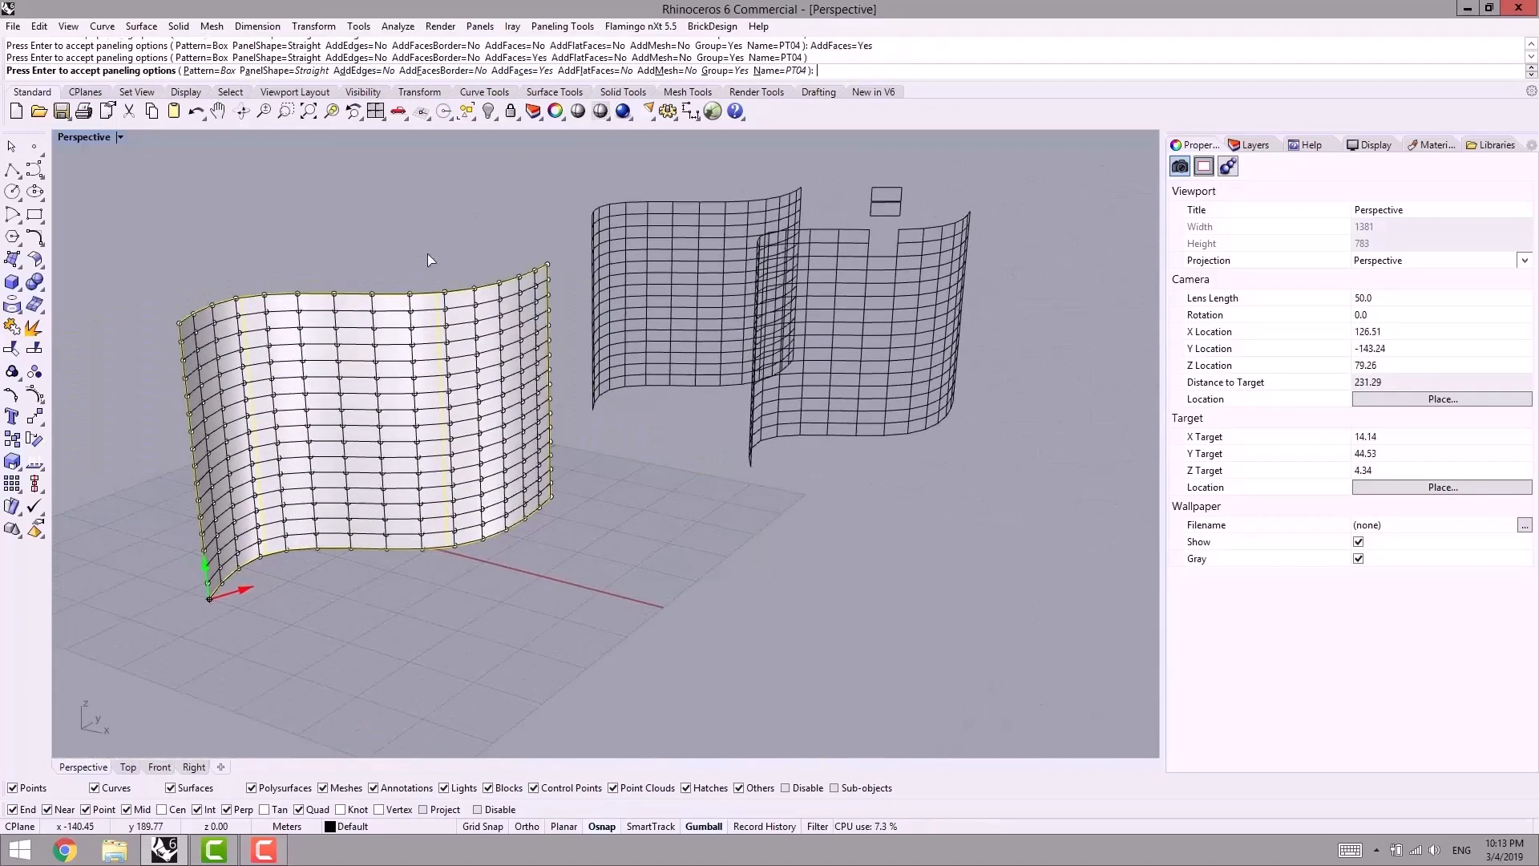
Step: Move the grouped panel faces along the X direction away from the wavy surface and ungroup them
{"action": "right_click_drag", "start_coordinate": [468, 451], "coordinate": [403, 396], "text": "shift"}
{"action": "left_click", "coordinate": [293, 339]}
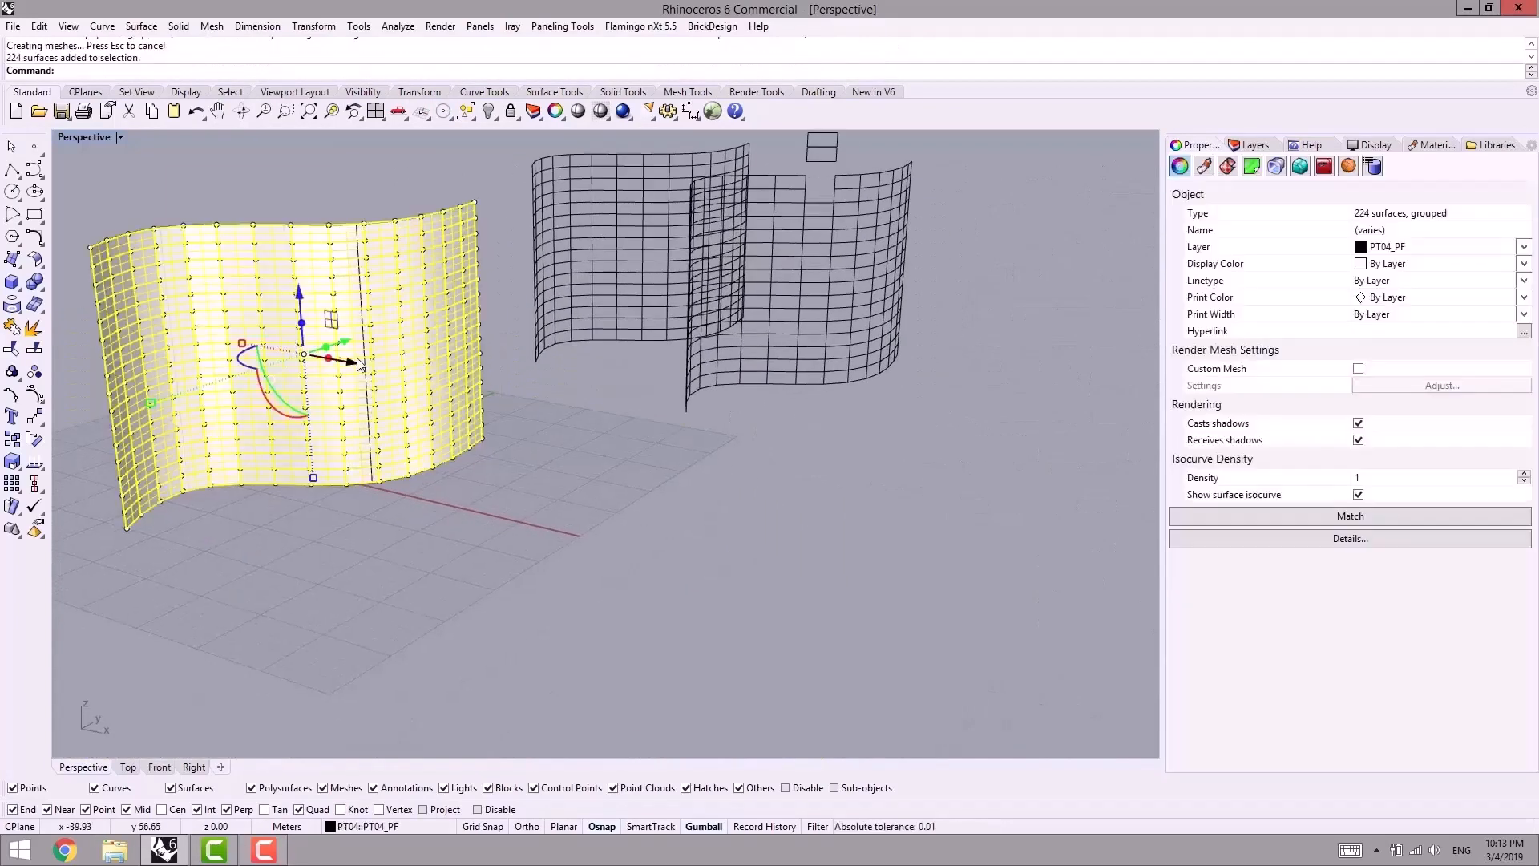
{"action": "key", "text": "alt"}
{"action": "left_click_drag", "start_coordinate": [358, 365], "coordinate": [718, 429]}
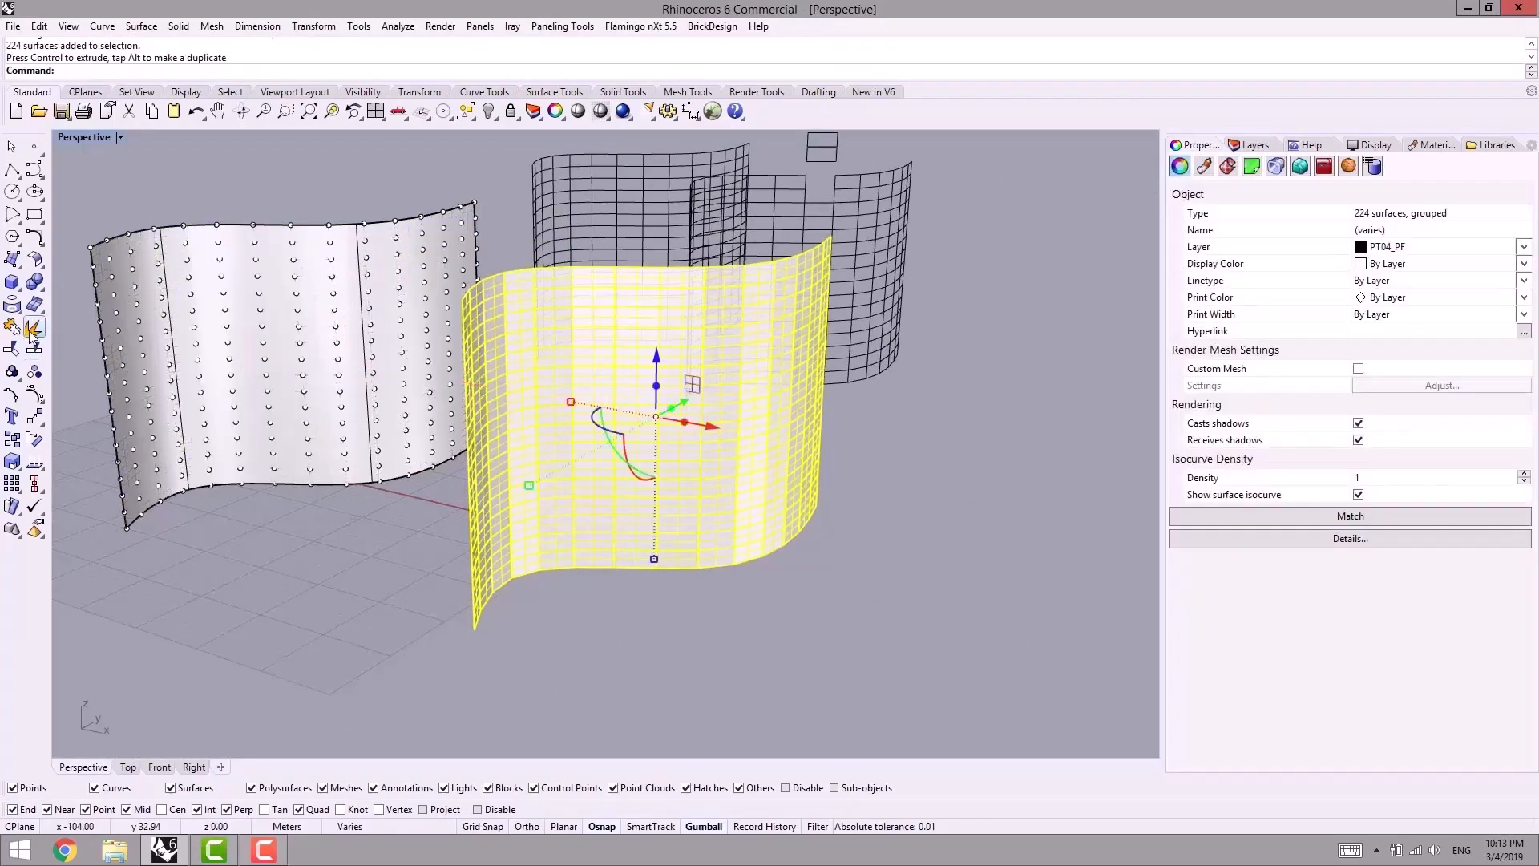
{"action": "left_click", "coordinate": [34, 372]}
{"action": "left_click", "coordinate": [584, 600]}
{"action": "right_click_drag", "start_coordinate": [585, 599], "coordinate": [652, 526]}
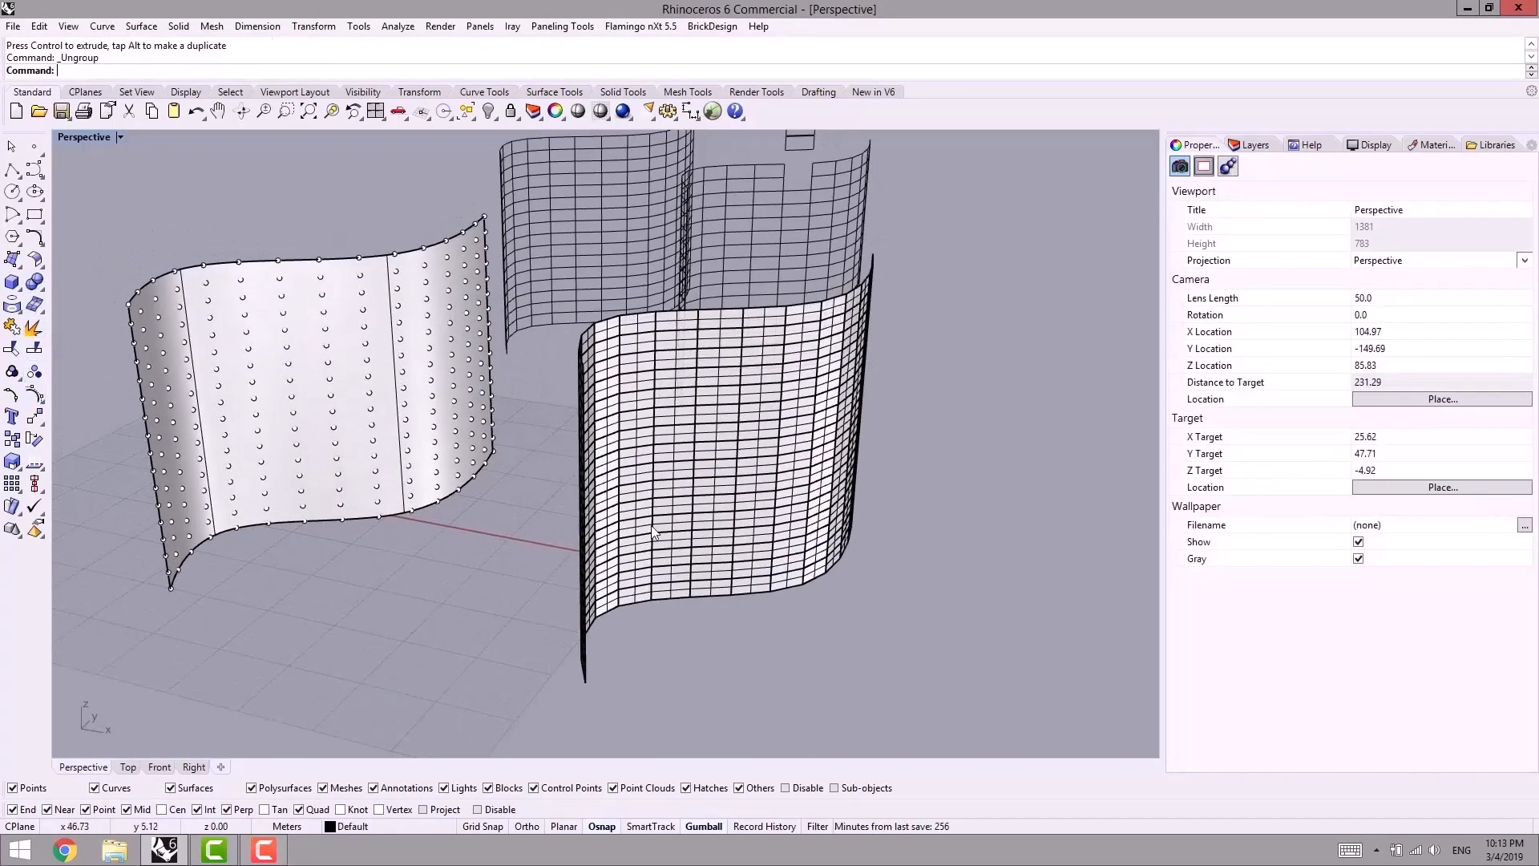
Step: Select several individual panel faces to check that each is a separate surface, and clear the selection
{"action": "scroll", "coordinate": [653, 532], "scroll_direction": "up", "scroll_amount": 5}
{"action": "left_click", "coordinate": [615, 519]}
{"action": "left_click", "coordinate": [718, 521]}
{"action": "left_click", "coordinate": [710, 388]}
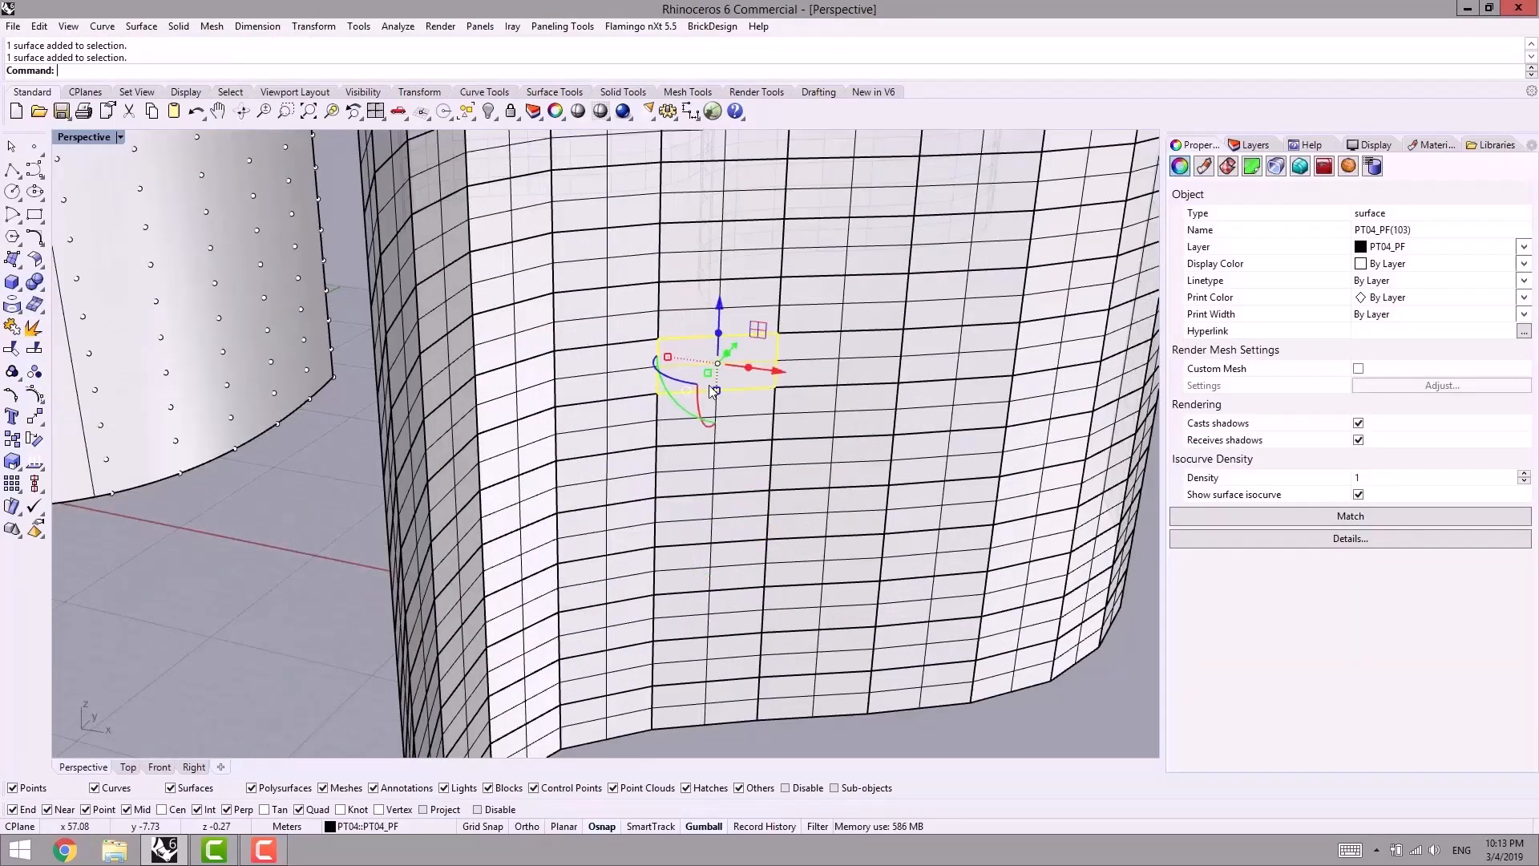
{"action": "left_click", "coordinate": [576, 369]}
{"action": "left_click", "coordinate": [802, 321]}
{"action": "scroll", "coordinate": [789, 405], "scroll_direction": "down", "scroll_amount": 6}
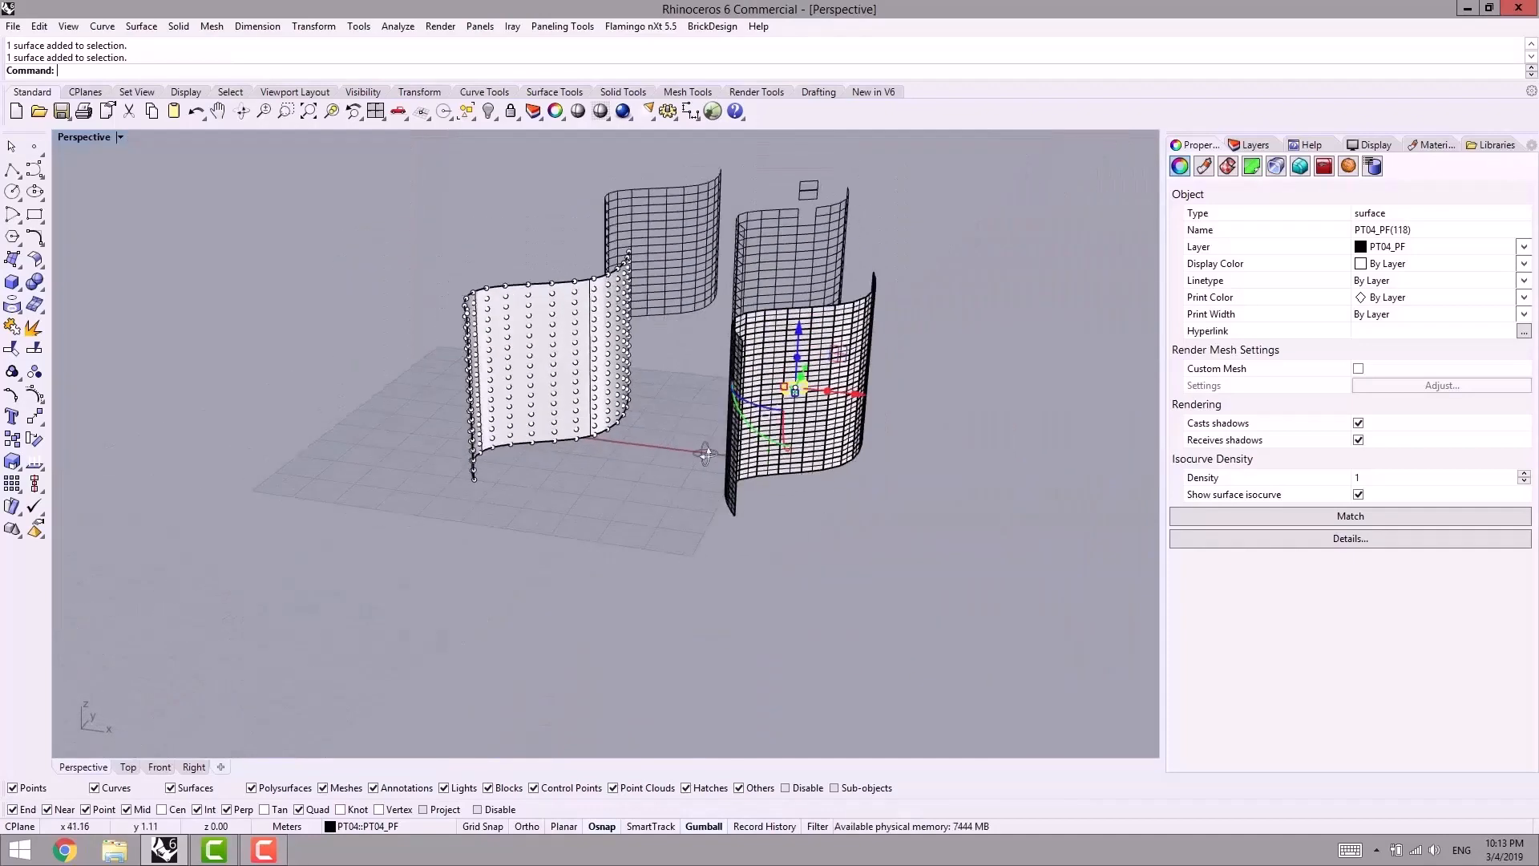
{"action": "left_click", "coordinate": [829, 545]}
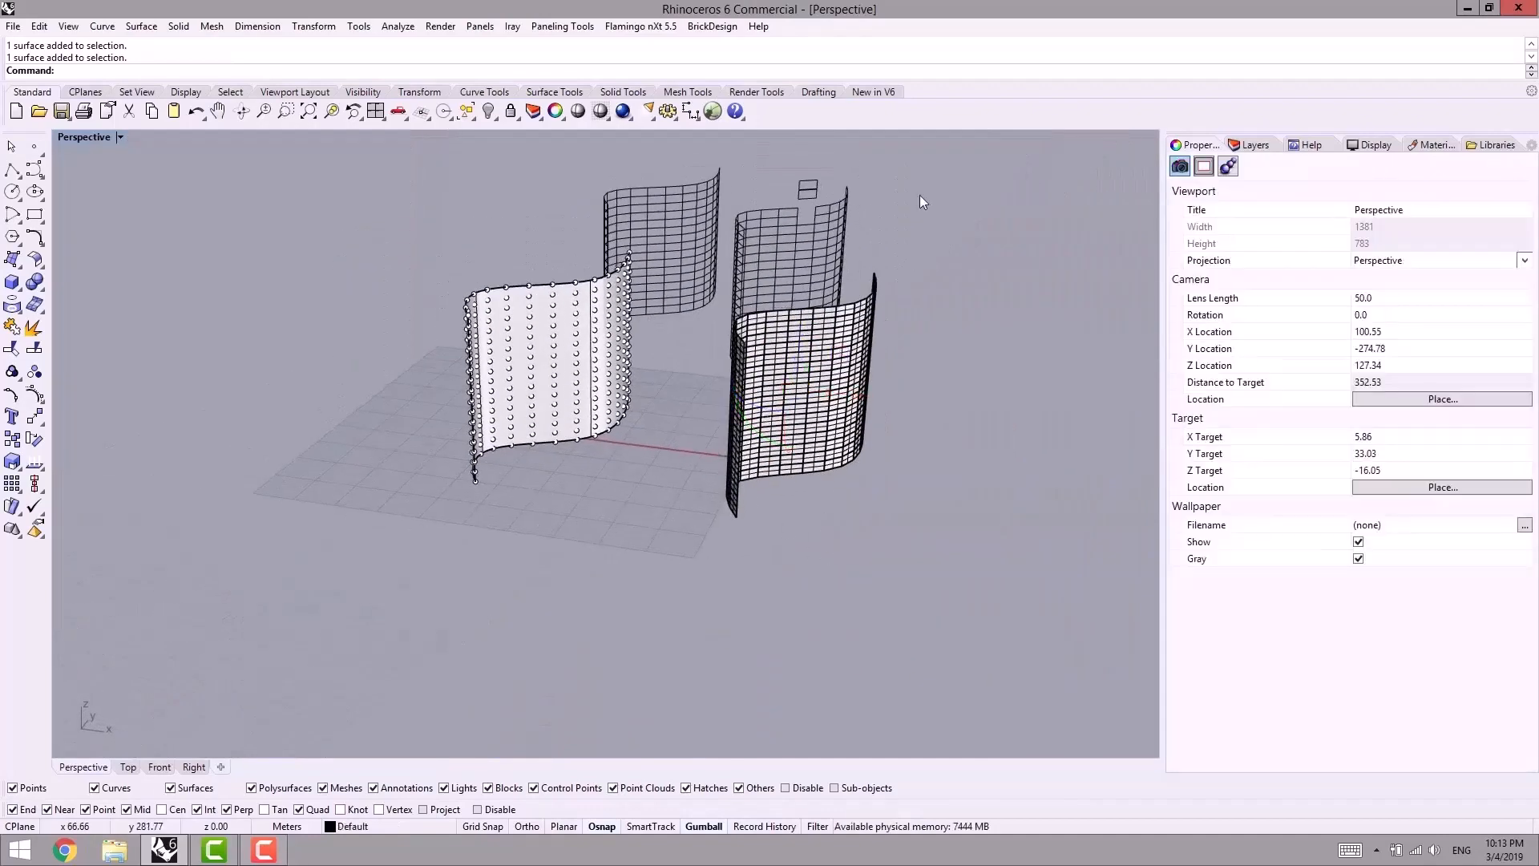
Step: Delete all generated panel edges, borders and faces, keeping the wavy surface and its point grid
{"action": "right_click_drag", "start_coordinate": [680, 397], "coordinate": [626, 420]}
{"action": "left_click_drag", "start_coordinate": [953, 141], "coordinate": [631, 572]}
{"action": "key", "text": "Delete"}
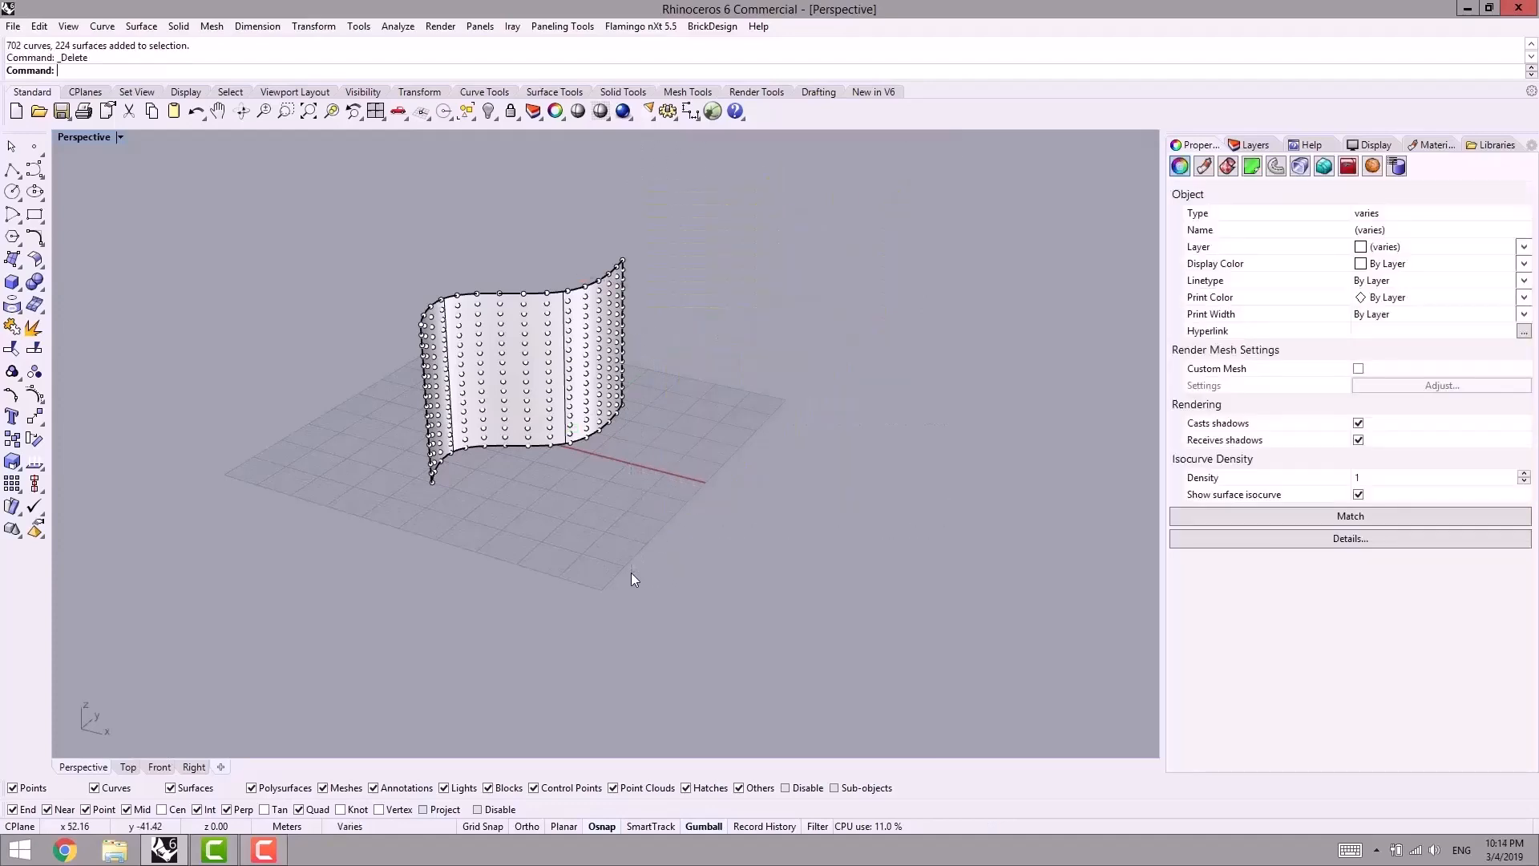
Step: Run ptPanelGrid on the point grid with the wavy surface as base, setting AddFaces to No and AddFlatFaces to Yes
{"action": "right_click_drag", "start_coordinate": [631, 572], "coordinate": [696, 433]}
{"action": "scroll", "coordinate": [577, 353], "scroll_direction": "up", "scroll_amount": 4}
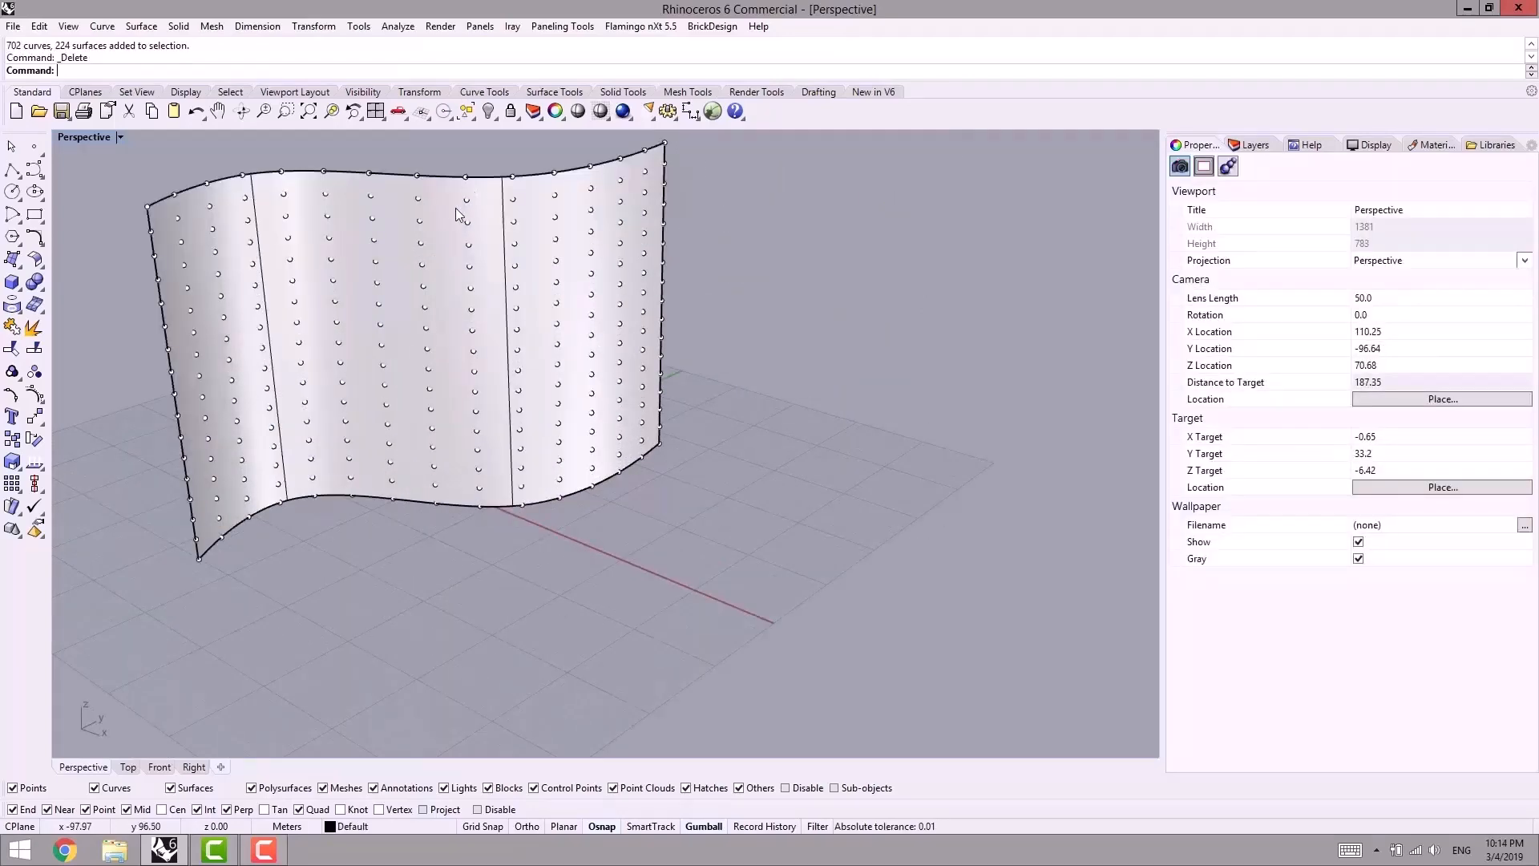
{"action": "type", "text": "ptPanelGrid"}
{"action": "key", "text": "Return"}
{"action": "left_click", "coordinate": [420, 221]}
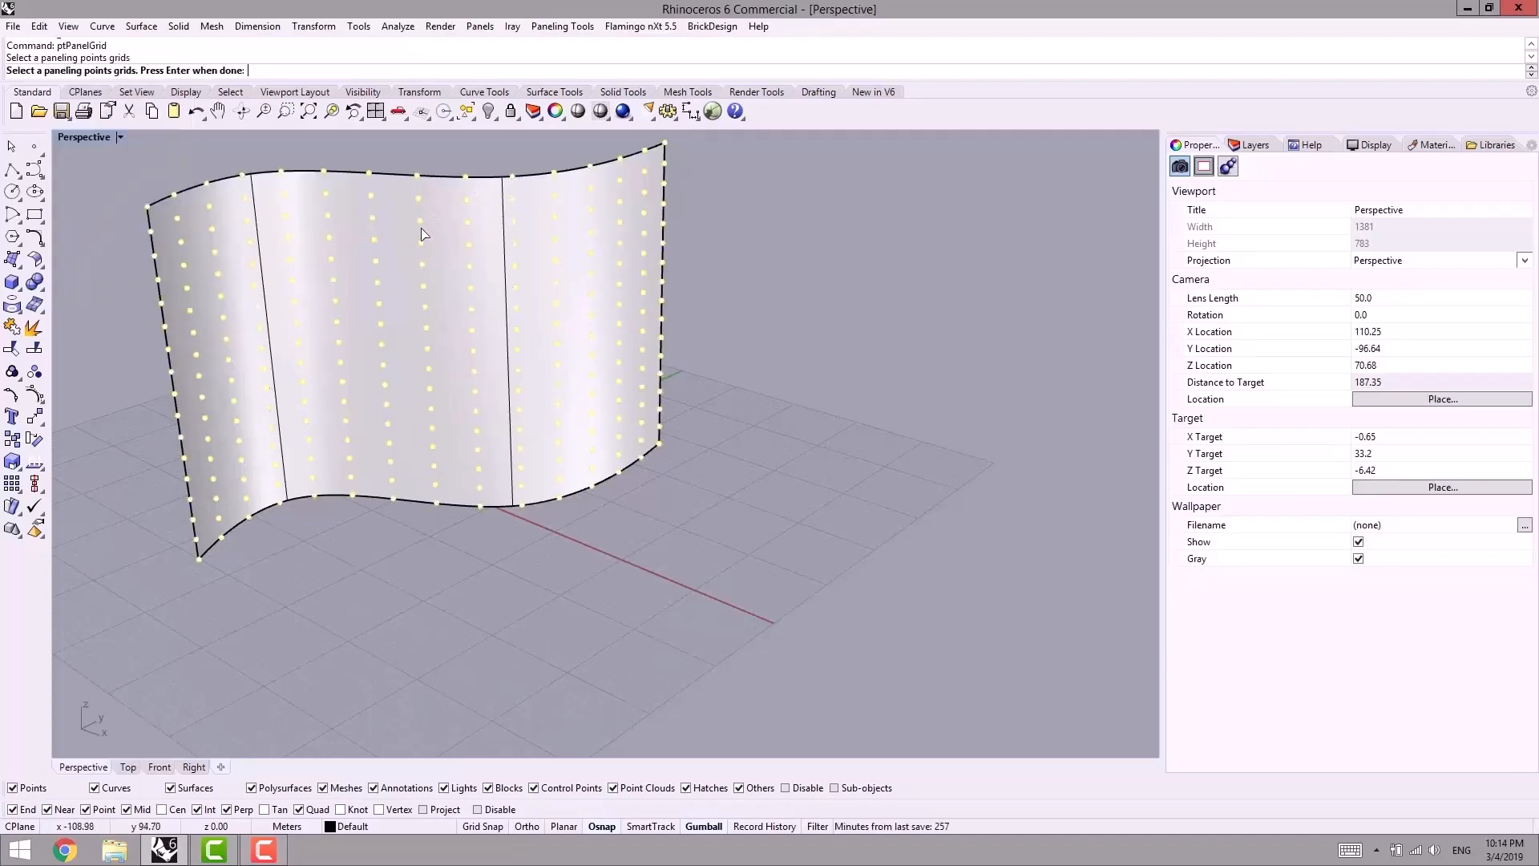
{"action": "key", "text": "Return"}
{"action": "left_click", "coordinate": [434, 261]}
{"action": "right_click_drag", "start_coordinate": [401, 418], "coordinate": [512, 150]}
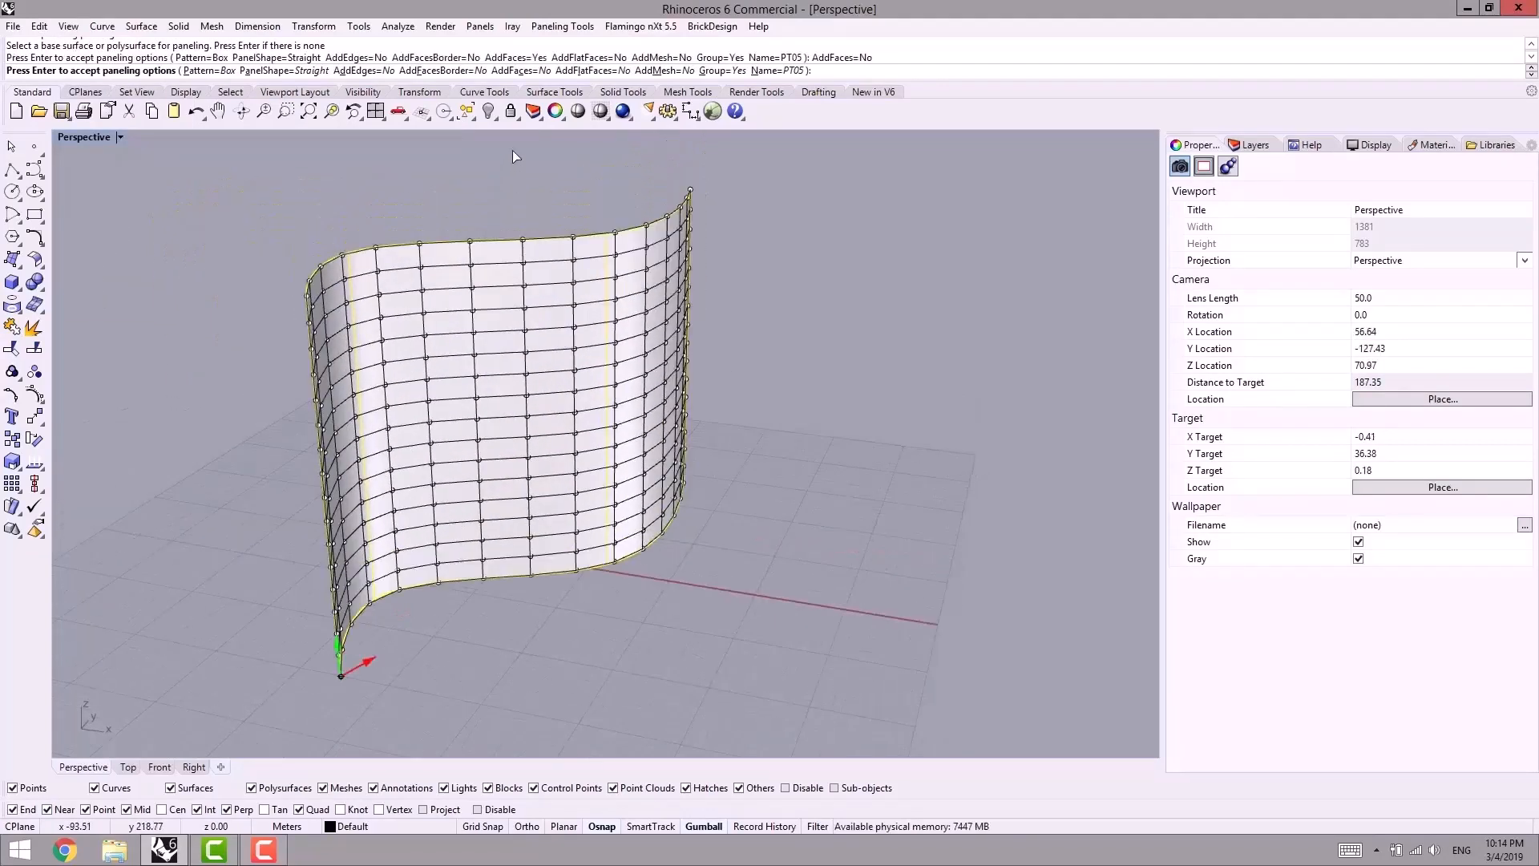
{"action": "left_click", "coordinate": [589, 70]}
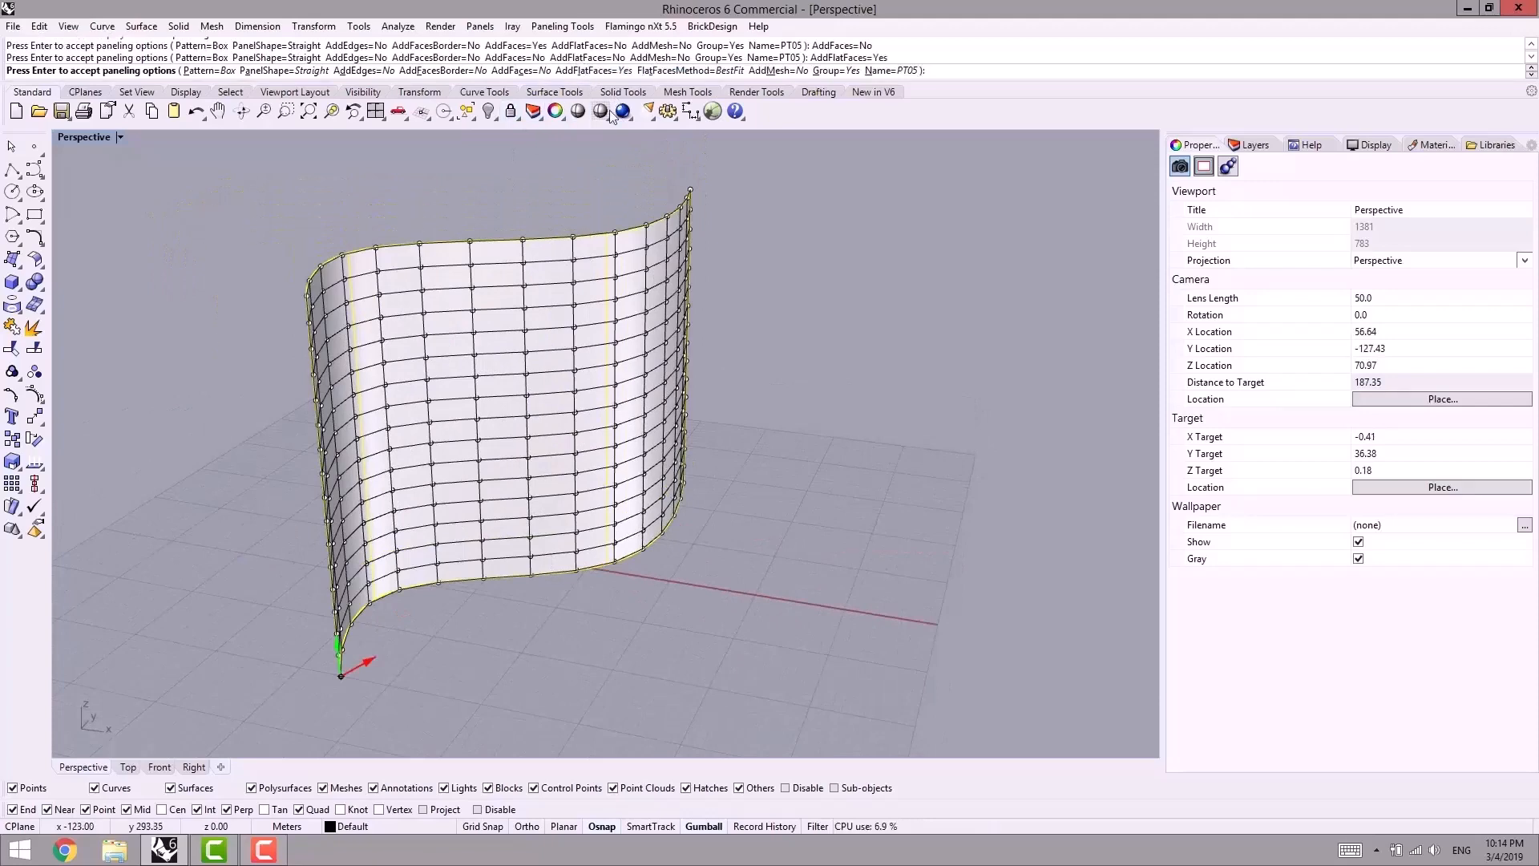
Step: Try the Hexagon pattern for the flat-face paneling and examine its preview on the wavy surface
{"action": "right_click_drag", "start_coordinate": [521, 240], "coordinate": [389, 278]}
{"action": "right_click_drag", "start_coordinate": [548, 330], "coordinate": [623, 360], "text": "shift"}
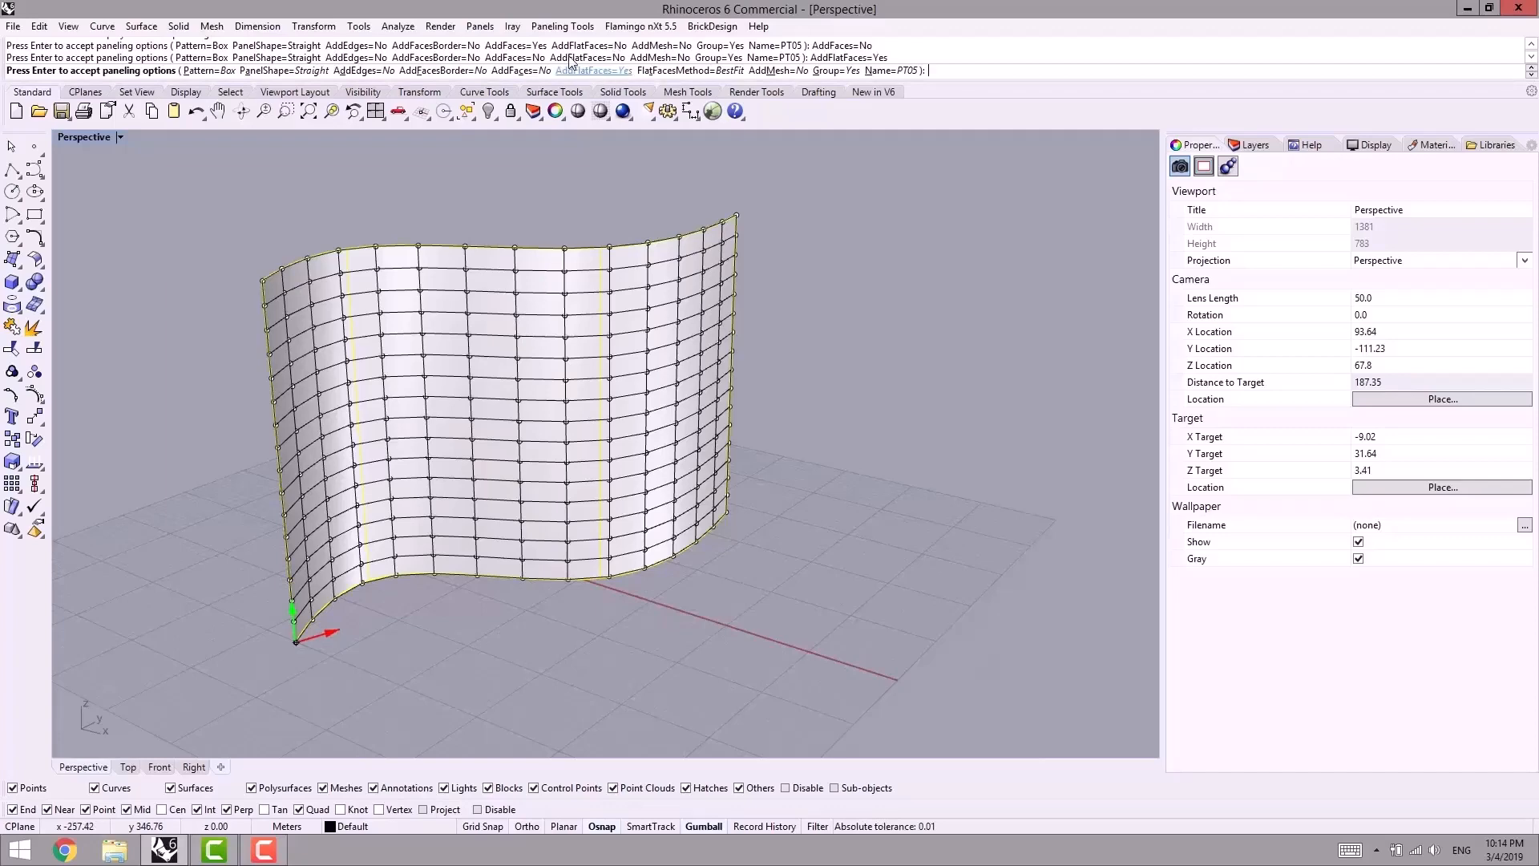
{"action": "right_click_drag", "start_coordinate": [584, 203], "coordinate": [566, 203]}
{"action": "scroll", "coordinate": [490, 258], "scroll_direction": "up", "scroll_amount": 2}
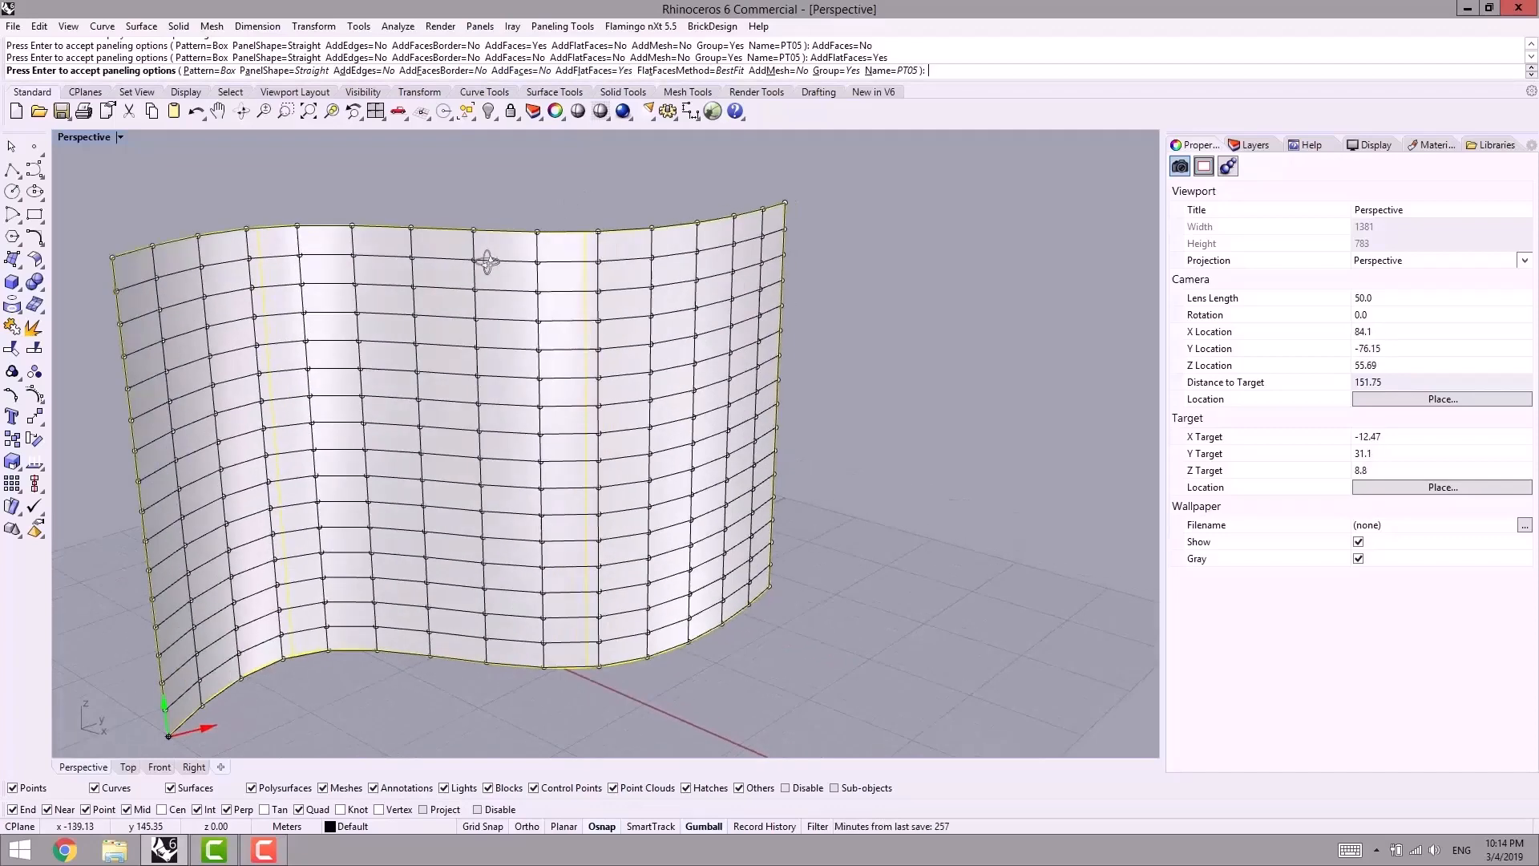
{"action": "scroll", "coordinate": [513, 251], "scroll_direction": "up", "scroll_amount": 2}
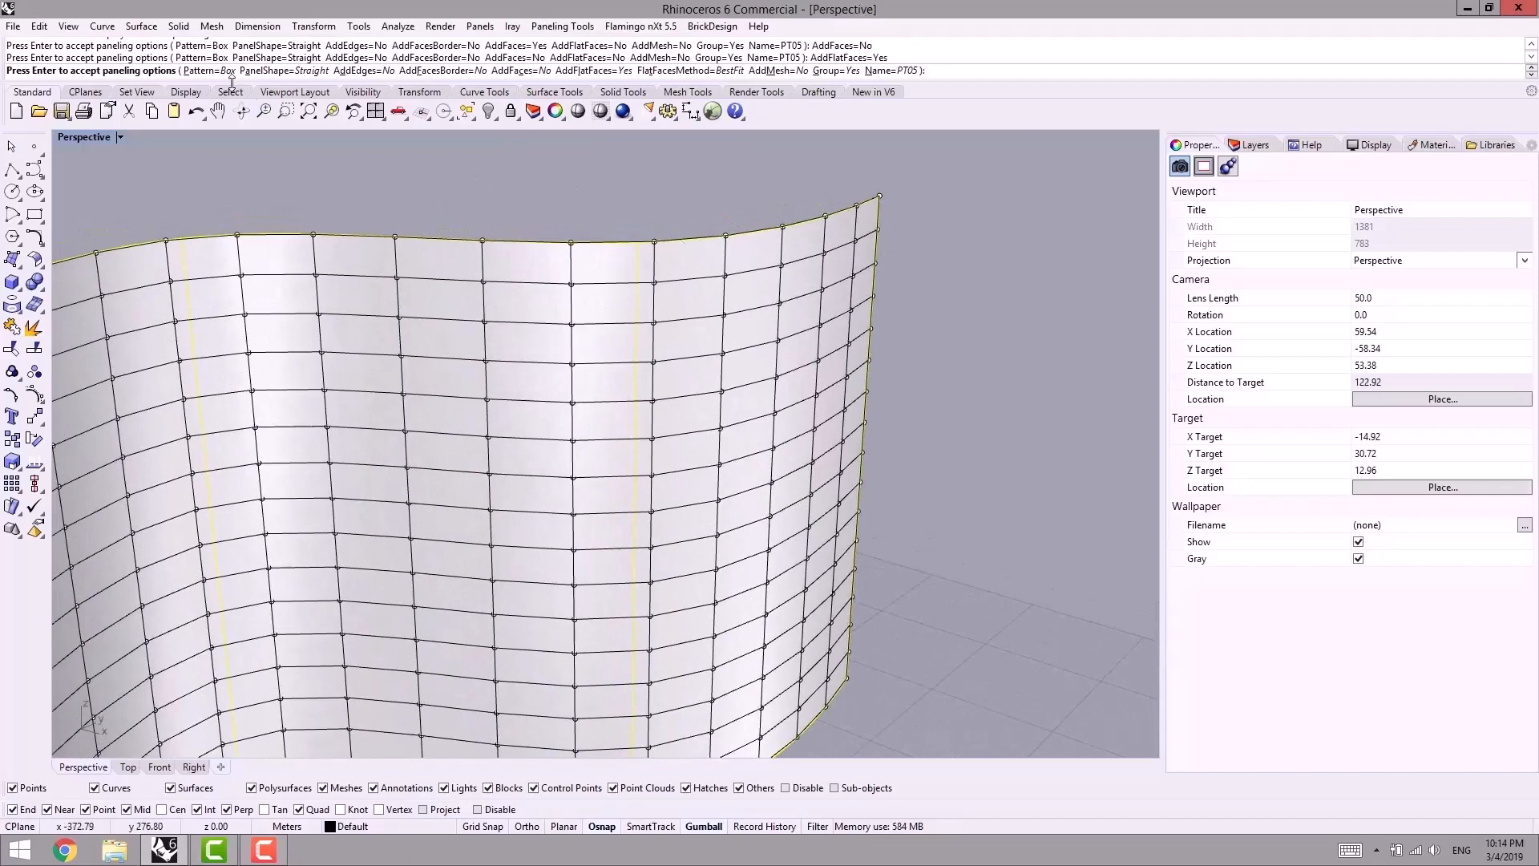
{"action": "left_click", "coordinate": [207, 70]}
{"action": "left_click", "coordinate": [201, 71]}
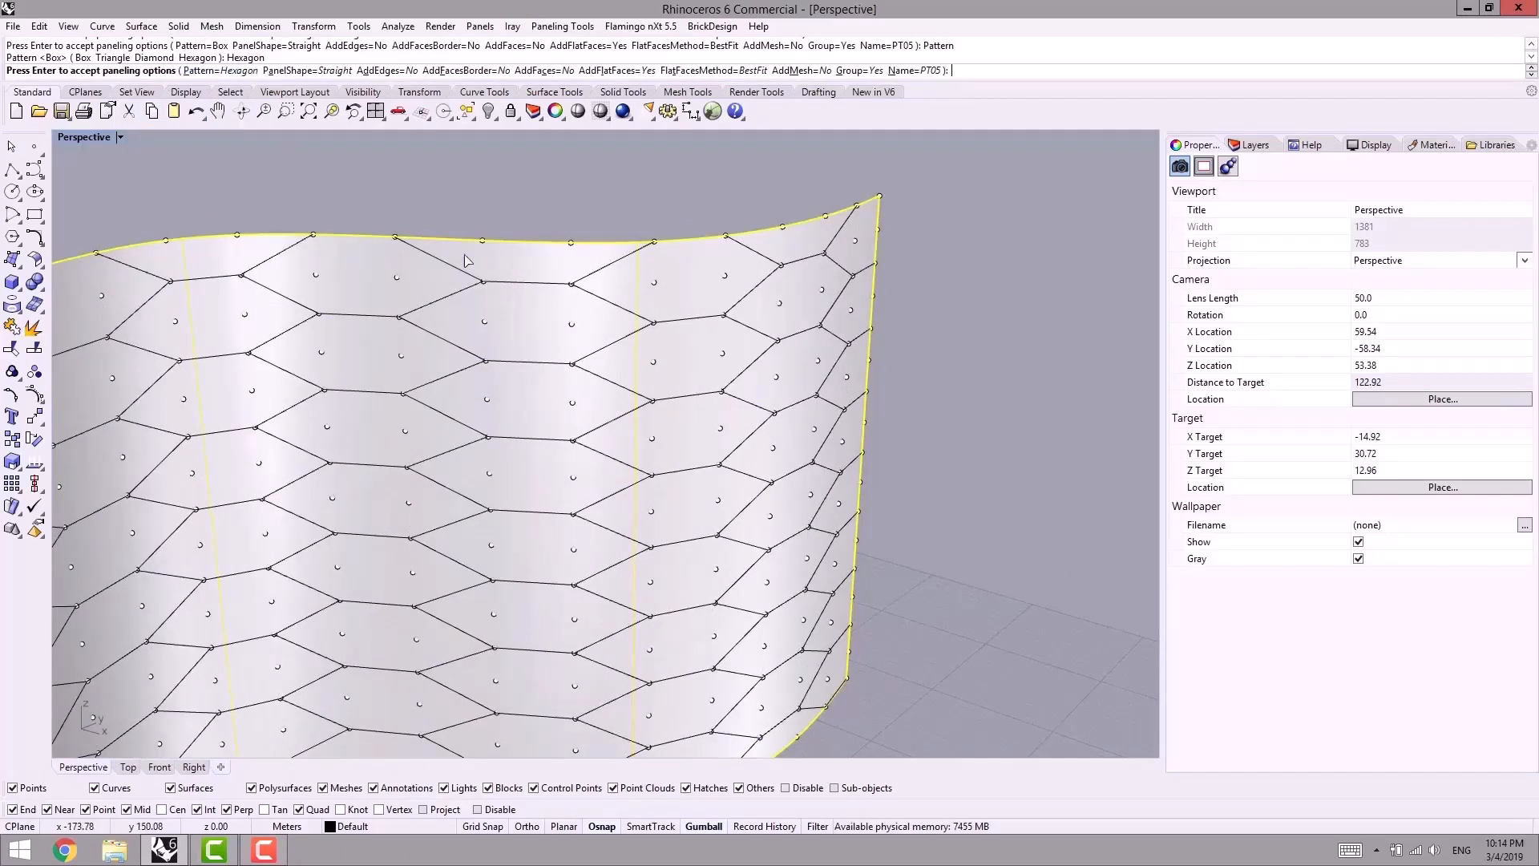
{"action": "right_click_drag", "start_coordinate": [467, 261], "coordinate": [425, 244]}
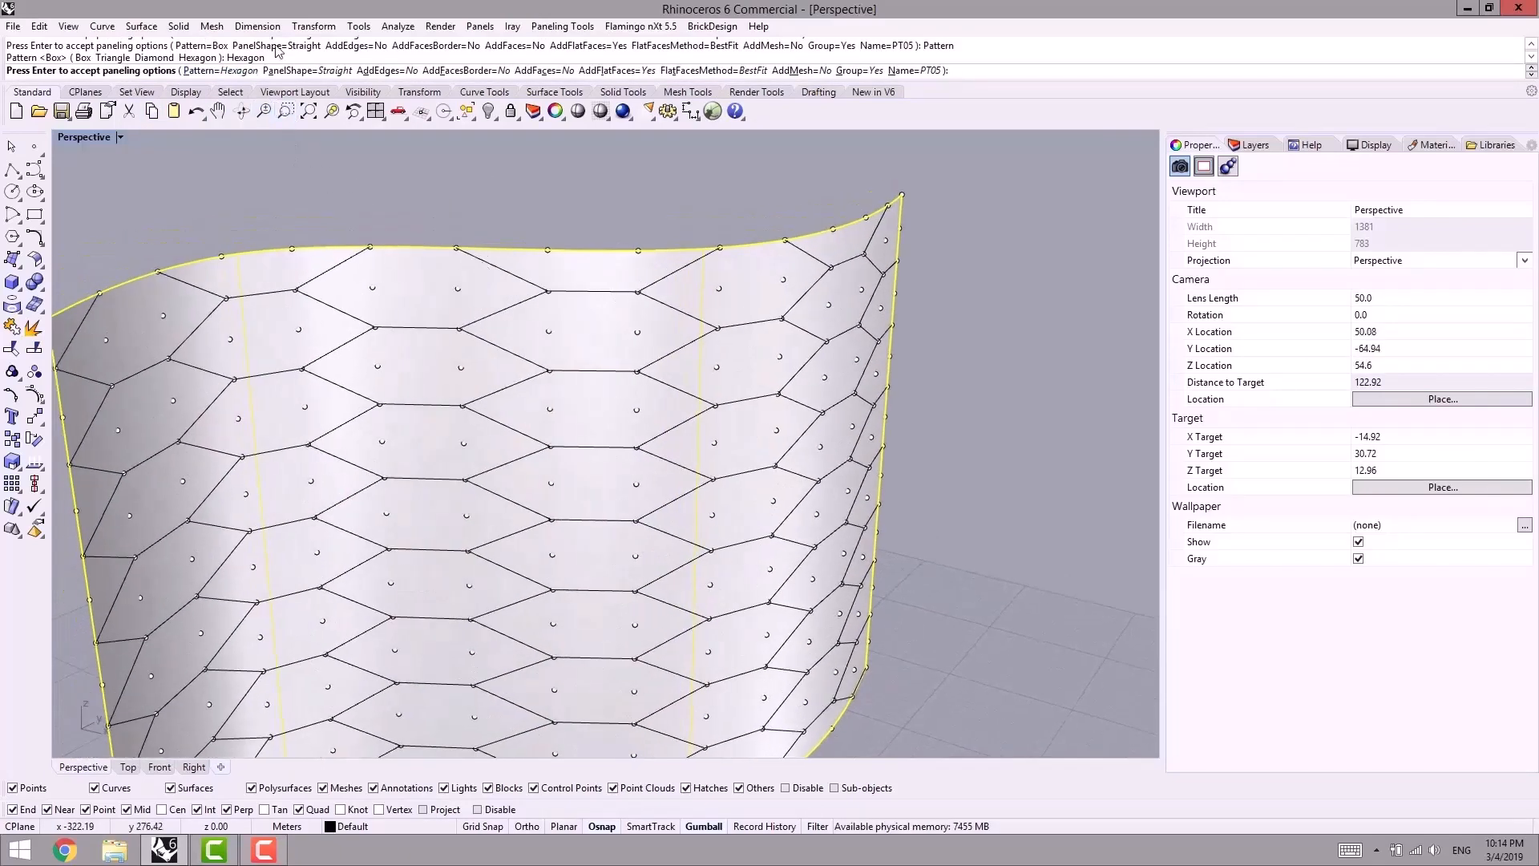
{"action": "right_click_drag", "start_coordinate": [629, 340], "coordinate": [429, 303]}
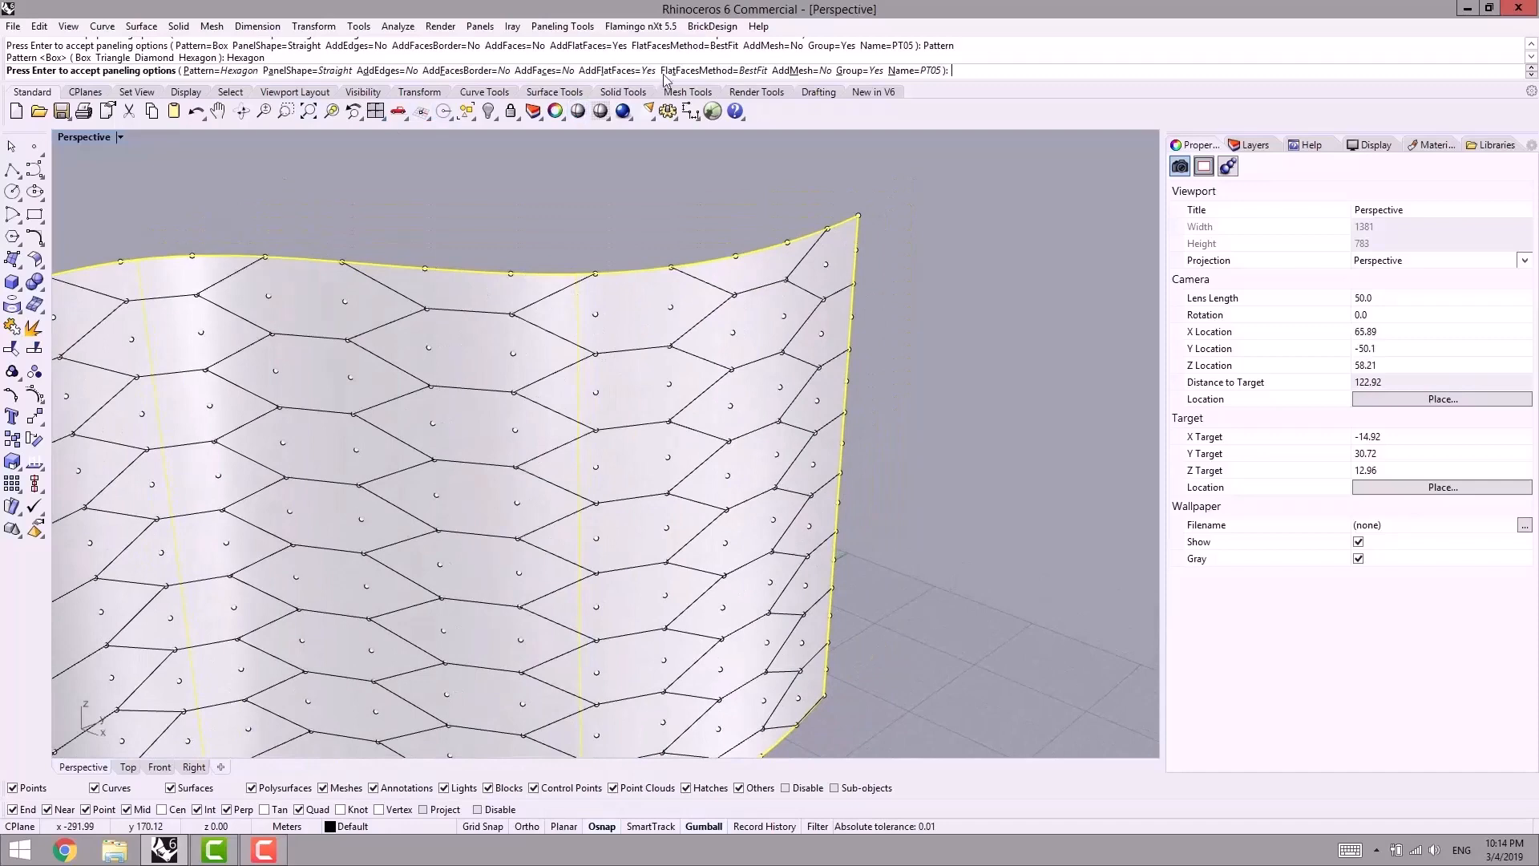
Step: Set the paneling pattern to Diamond and accept the options to create best-fit flat faces
{"action": "left_click", "coordinate": [210, 70]}
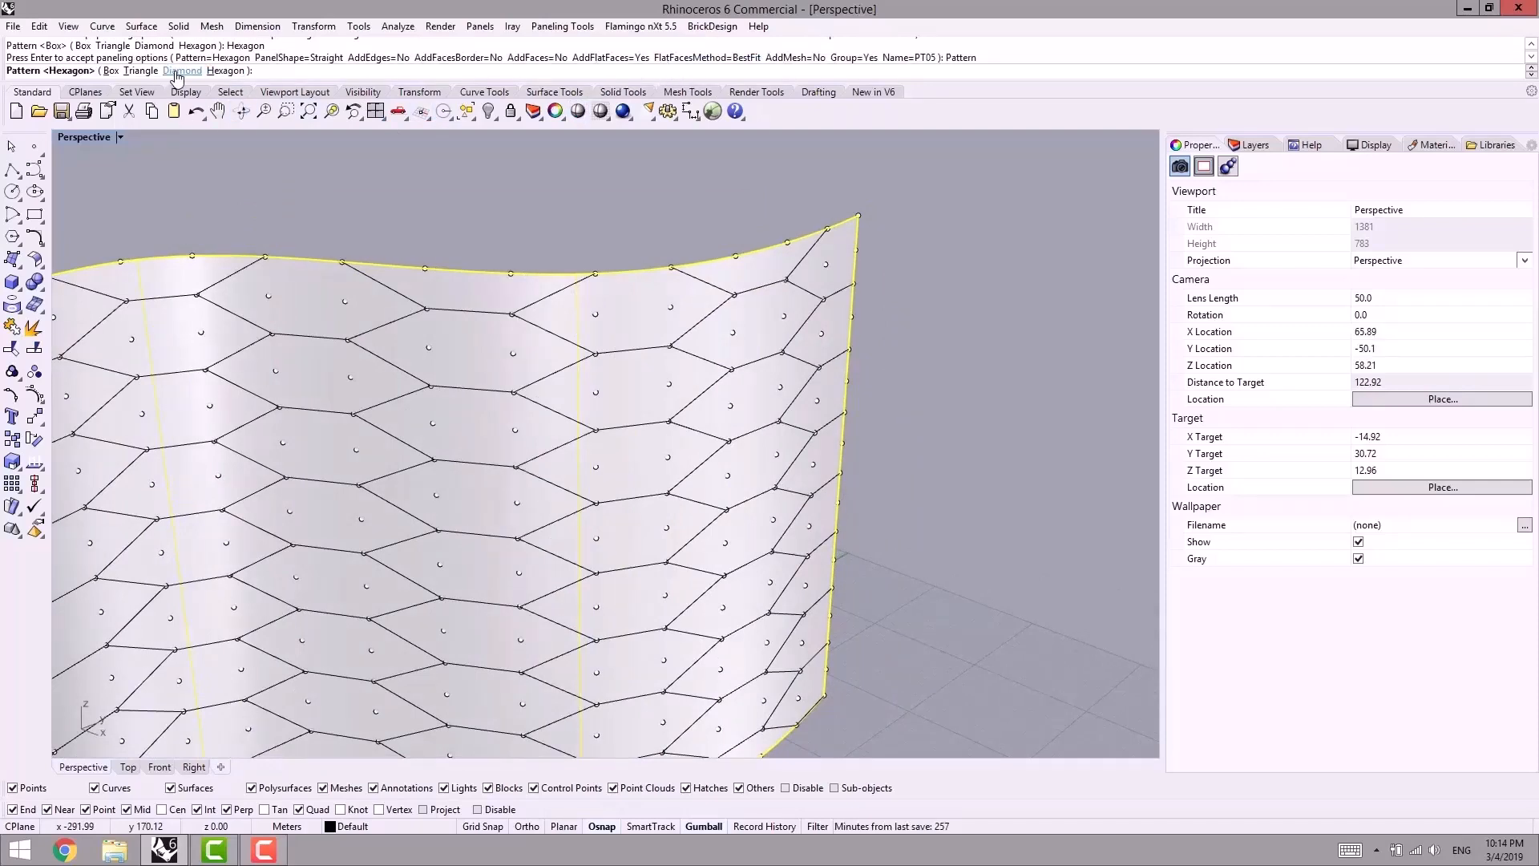
{"action": "left_click", "coordinate": [181, 70]}
{"action": "right_click_drag", "start_coordinate": [425, 377], "coordinate": [383, 388]}
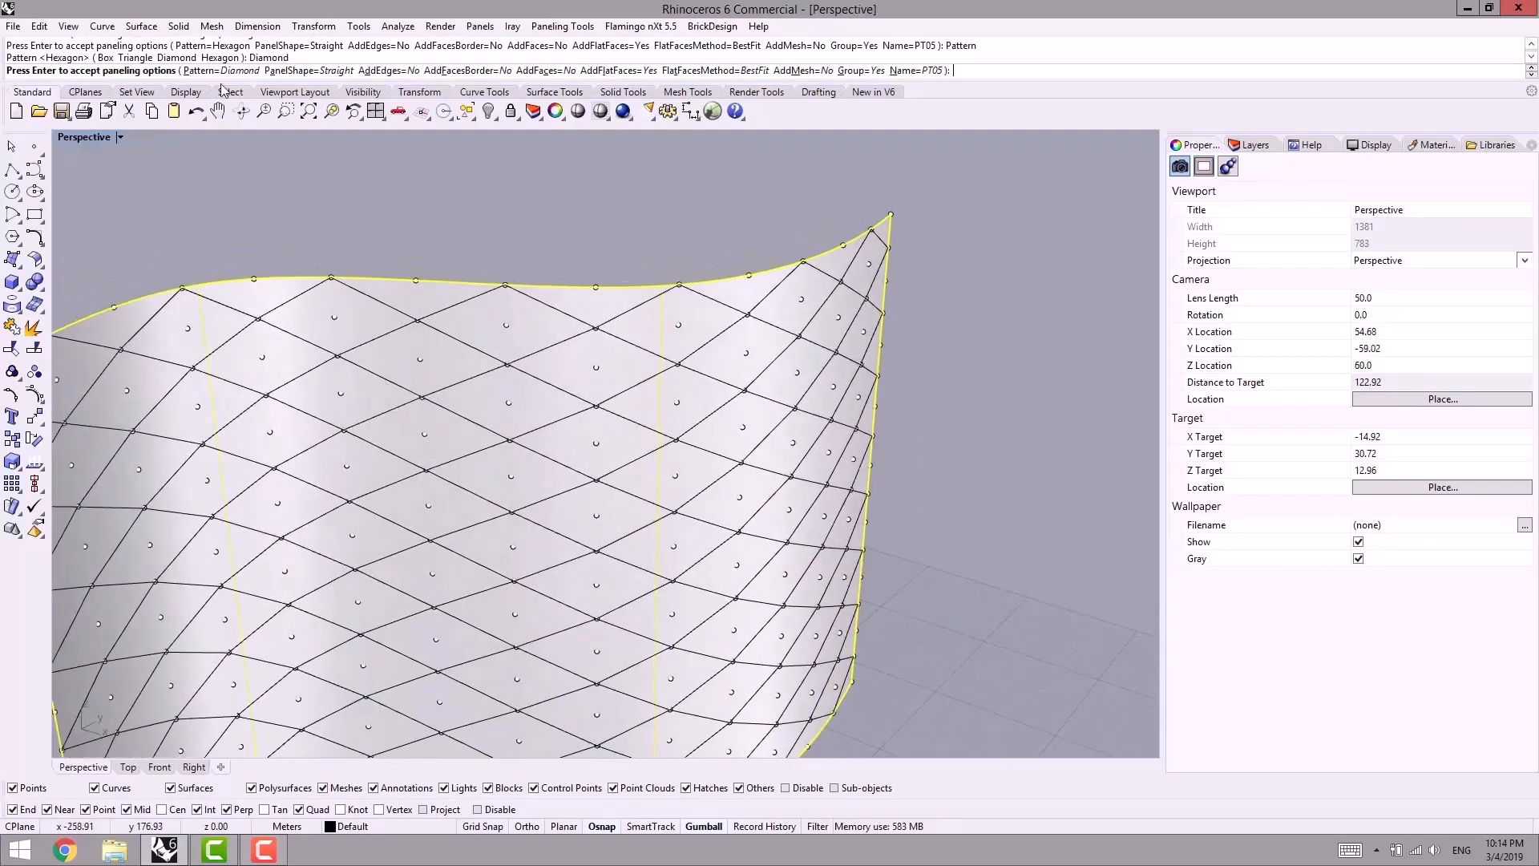
{"action": "right_click_drag", "start_coordinate": [226, 366], "coordinate": [516, 339]}
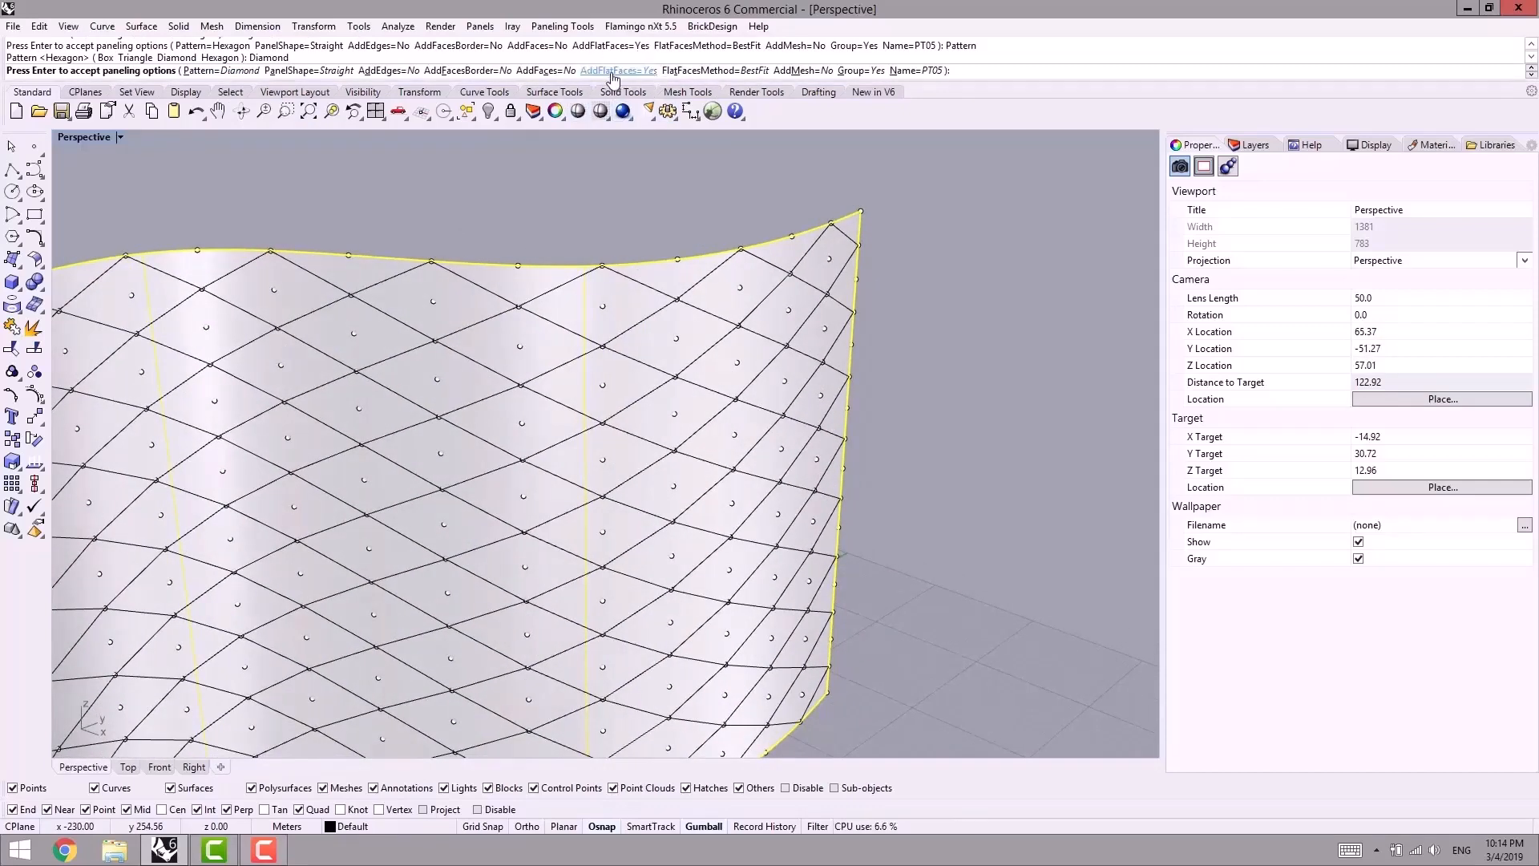
{"action": "right_click_drag", "start_coordinate": [632, 212], "coordinate": [626, 207]}
{"action": "right_click", "coordinate": [626, 207]}
{"action": "scroll", "coordinate": [626, 207], "scroll_direction": "down", "scroll_amount": 2}
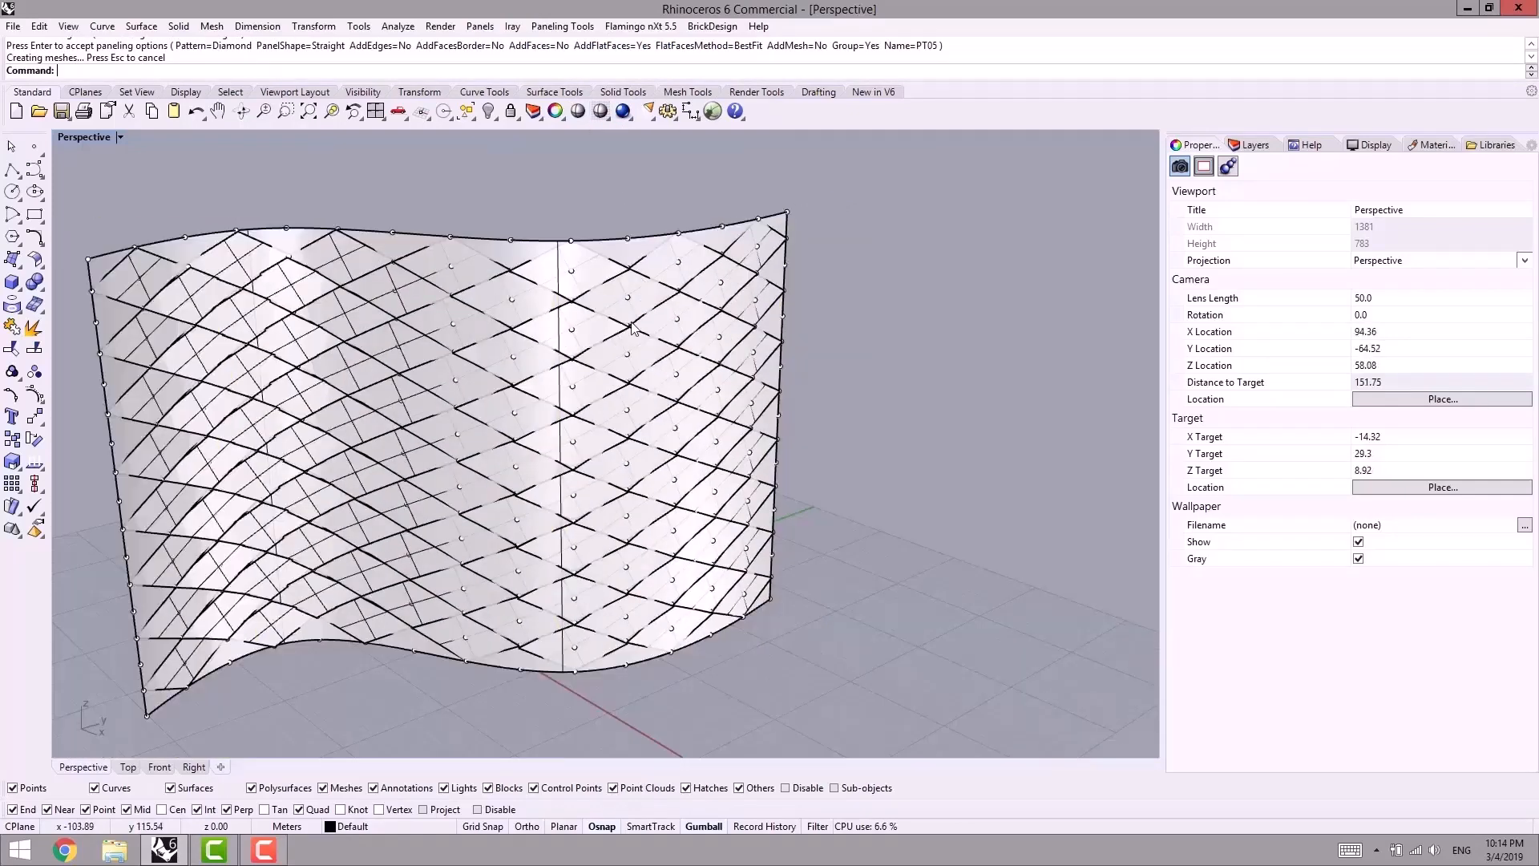
Step: Move the grouped diamond flat faces along the Y direction away from the wavy surface and clear the selection
{"action": "left_click", "coordinate": [610, 330]}
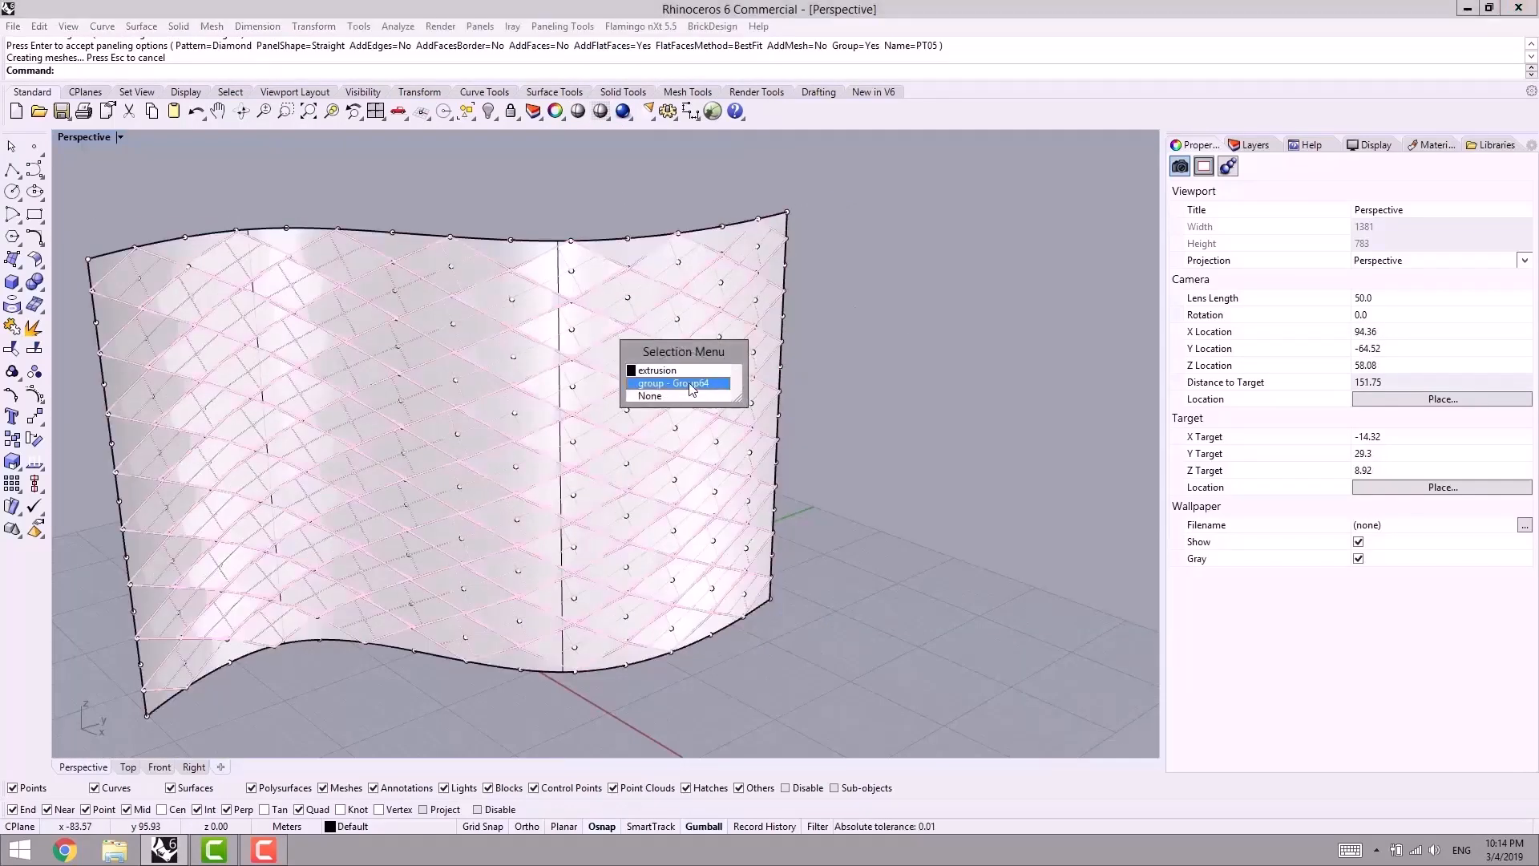
{"action": "left_click", "coordinate": [677, 382]}
{"action": "scroll", "coordinate": [709, 397], "scroll_direction": "down", "scroll_amount": 5}
{"action": "left_click_drag", "start_coordinate": [634, 420], "coordinate": [927, 378]}
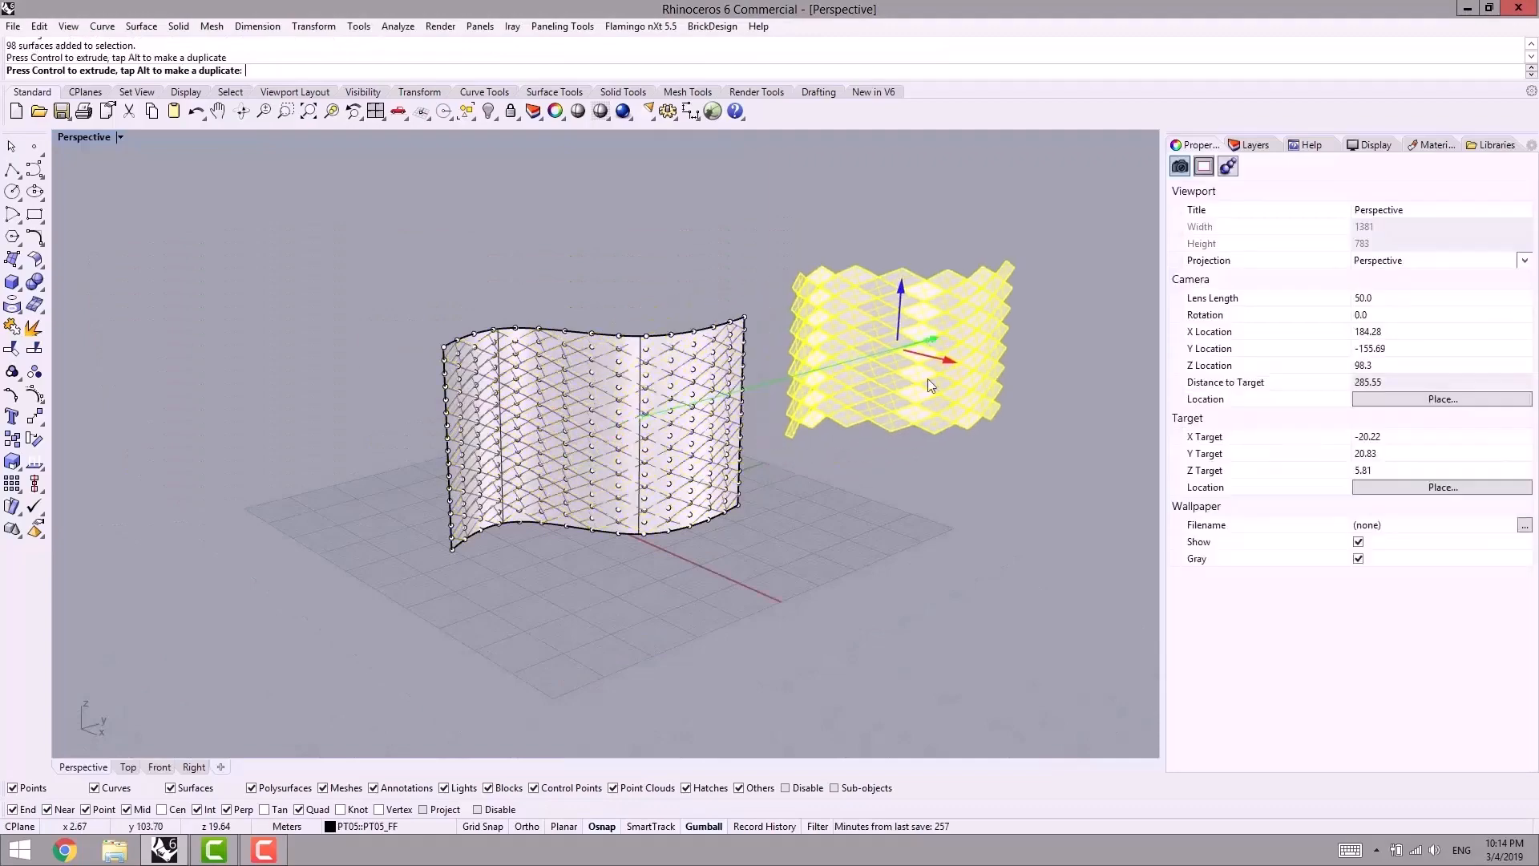
{"action": "left_click", "coordinate": [966, 449]}
Step: Examine the moved best-fit diamond panels up close, checking how neighbouring flat faces meet at their edges and corners
{"action": "right_click_drag", "start_coordinate": [966, 449], "coordinate": [780, 452]}
{"action": "scroll", "coordinate": [856, 410], "scroll_direction": "up", "scroll_amount": 4}
{"action": "mouse_move", "coordinate": [553, 441]}
{"action": "right_mouse_down"}
{"action": "mouse_move", "coordinate": [670, 451]}
{"action": "mouse_move", "coordinate": [539, 439]}
{"action": "right_mouse_up"}
{"action": "right_click_drag", "start_coordinate": [899, 423], "coordinate": [780, 391]}
{"action": "scroll", "coordinate": [842, 377], "scroll_direction": "up", "scroll_amount": 4}
{"action": "scroll", "coordinate": [882, 377], "scroll_direction": "up", "scroll_amount": 3}
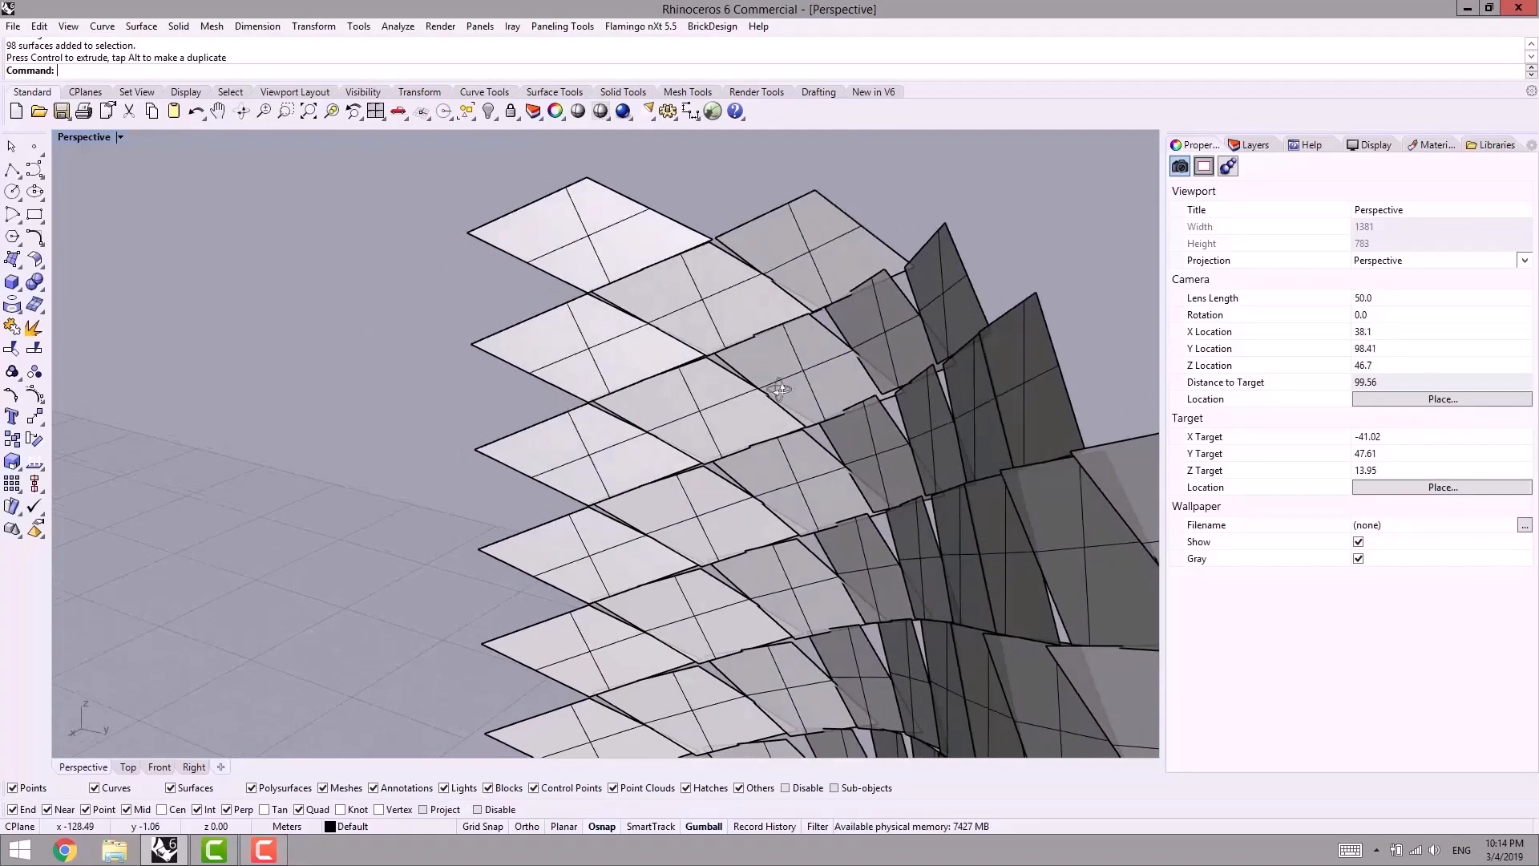
{"action": "right_click_drag", "start_coordinate": [917, 281], "coordinate": [791, 282], "text": "shift"}
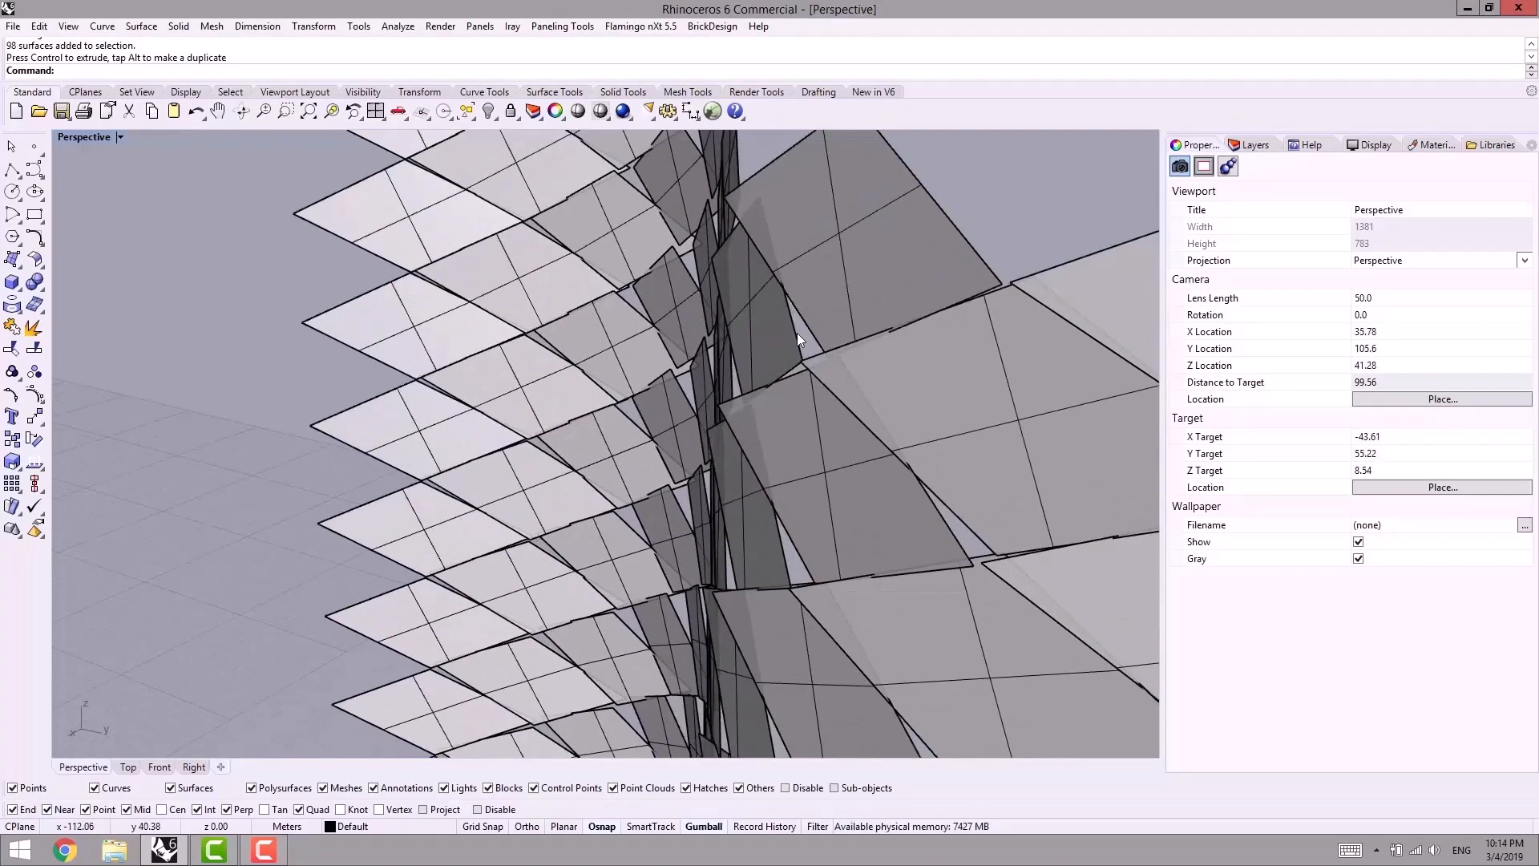
{"action": "scroll", "coordinate": [681, 409], "scroll_direction": "down", "scroll_amount": 10}
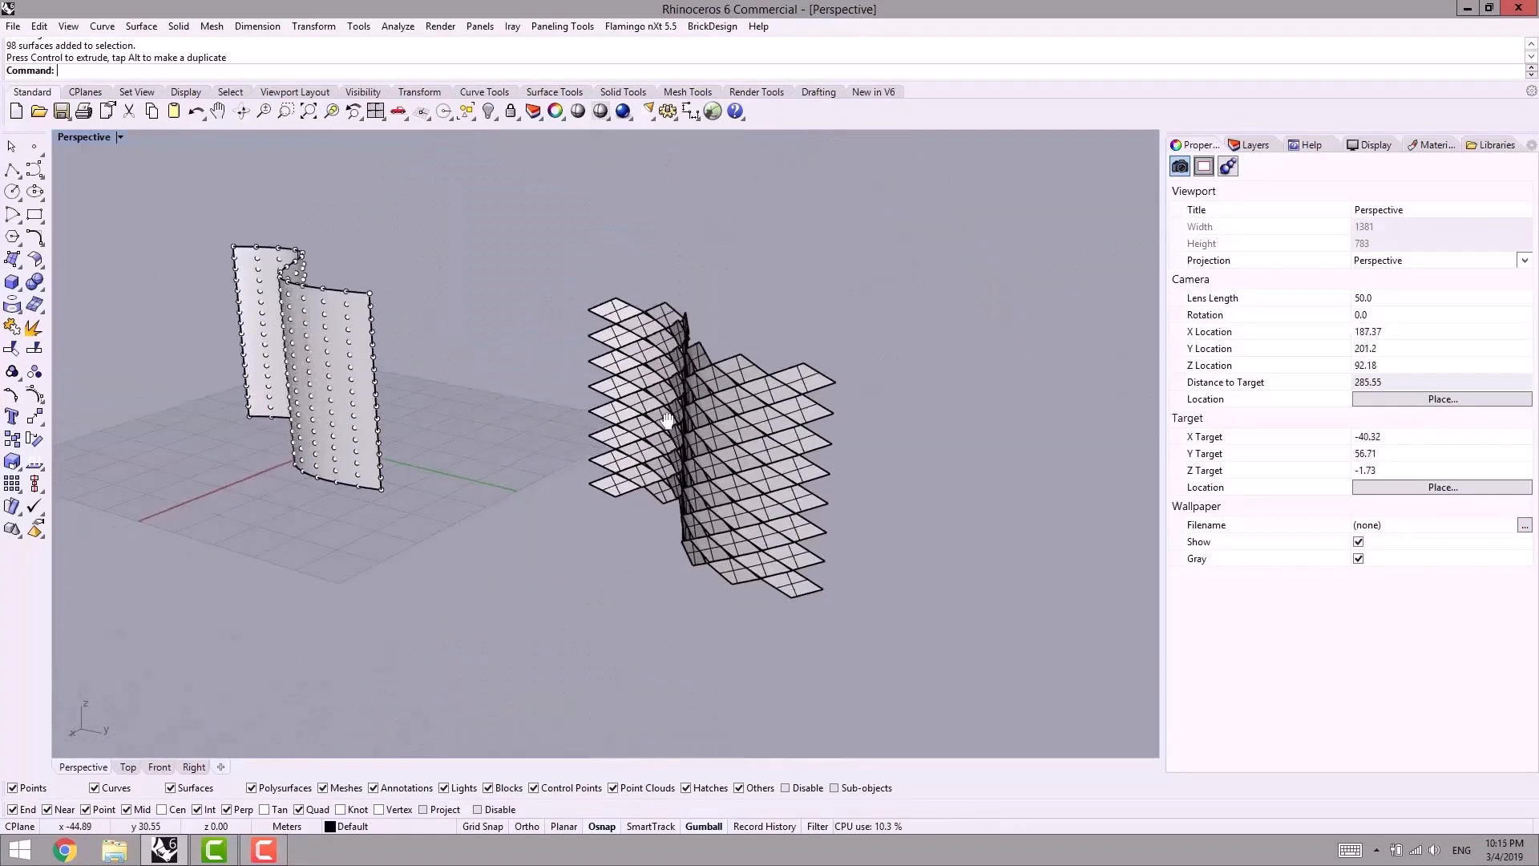
Step: Run ptPanelGrid again on the same point grid and base surface, and open the FlatFacesMethod choices
{"action": "right_click_drag", "start_coordinate": [682, 412], "coordinate": [517, 433]}
{"action": "right_click", "coordinate": [373, 351]}
{"action": "scroll", "coordinate": [376, 351], "scroll_direction": "up", "scroll_amount": 2}
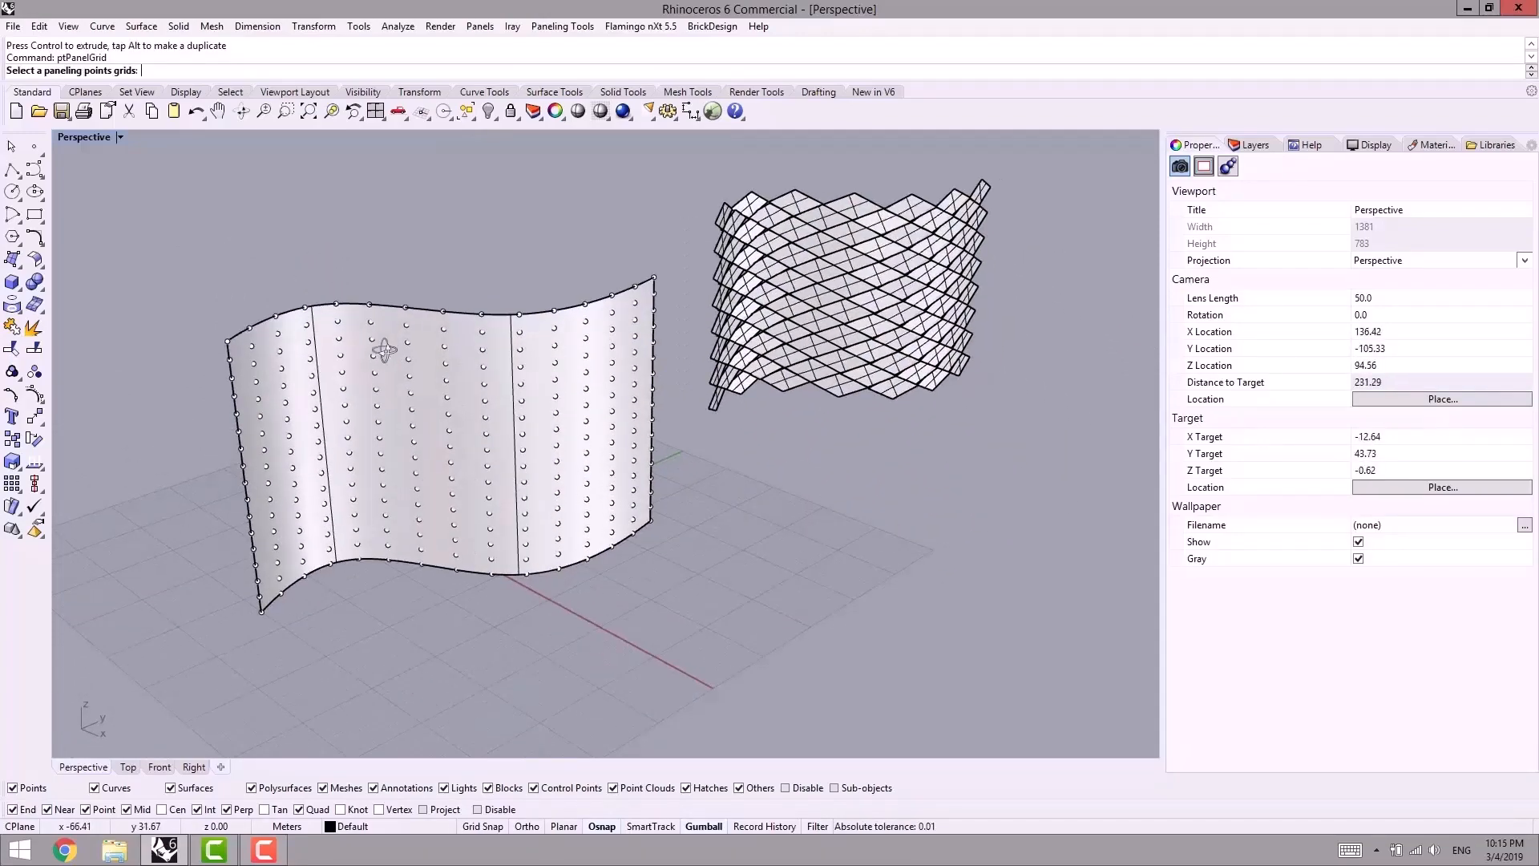
{"action": "left_click", "coordinate": [375, 361]}
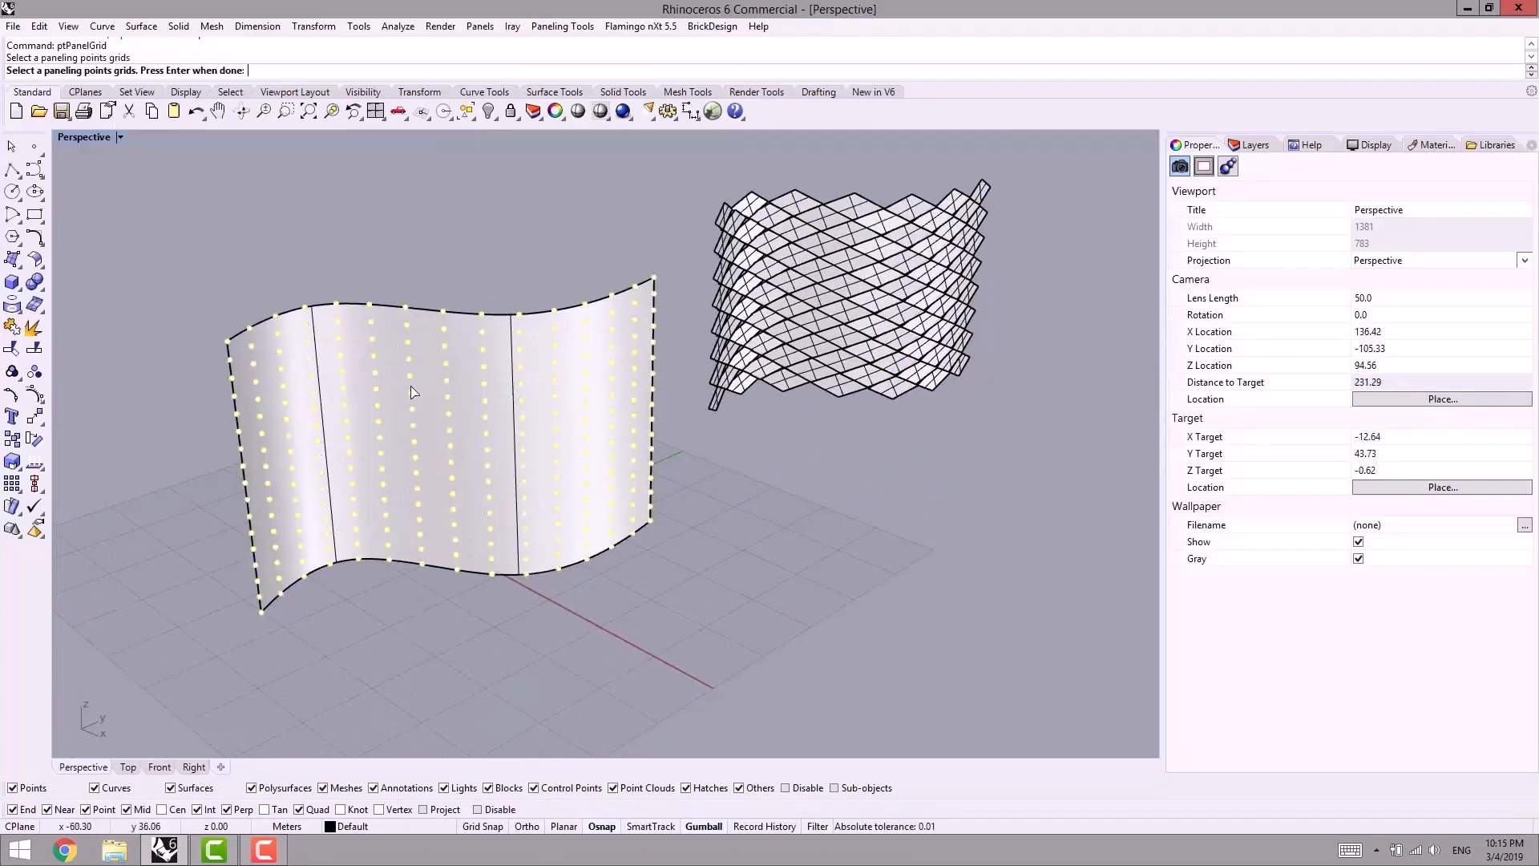
{"action": "right_click", "coordinate": [414, 392]}
{"action": "left_click", "coordinate": [432, 348]}
{"action": "scroll", "coordinate": [483, 257], "scroll_direction": "up", "scroll_amount": 2}
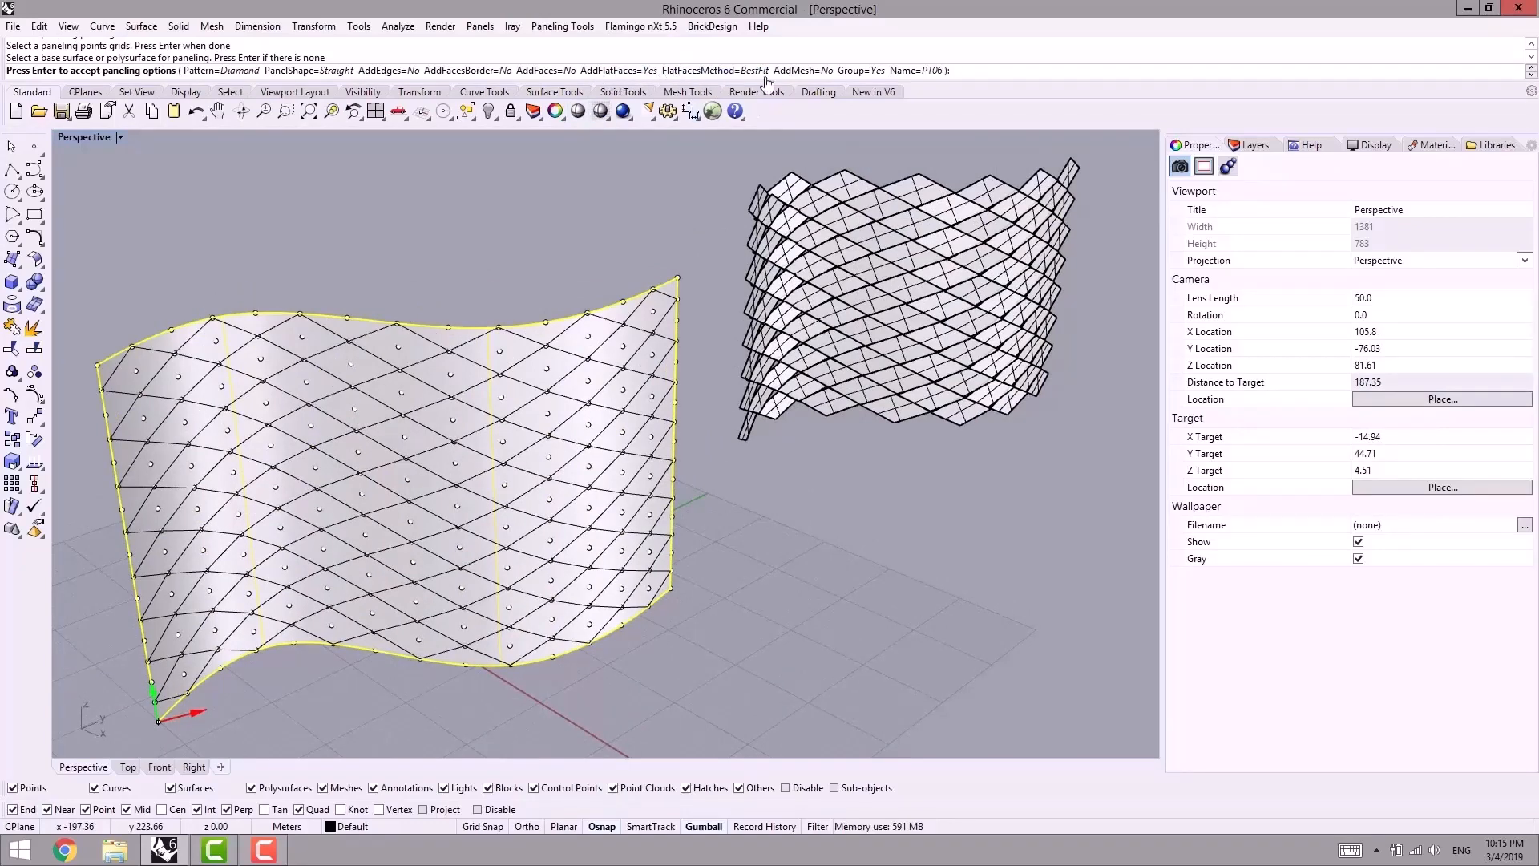
{"action": "left_click", "coordinate": [716, 70]}
Step: Examine the diamond panel preview and its corner points to compare the available flat-face fitting methods
{"action": "right_click_drag", "start_coordinate": [401, 264], "coordinate": [481, 256]}
{"action": "right_click_drag", "start_coordinate": [657, 303], "coordinate": [491, 290]}
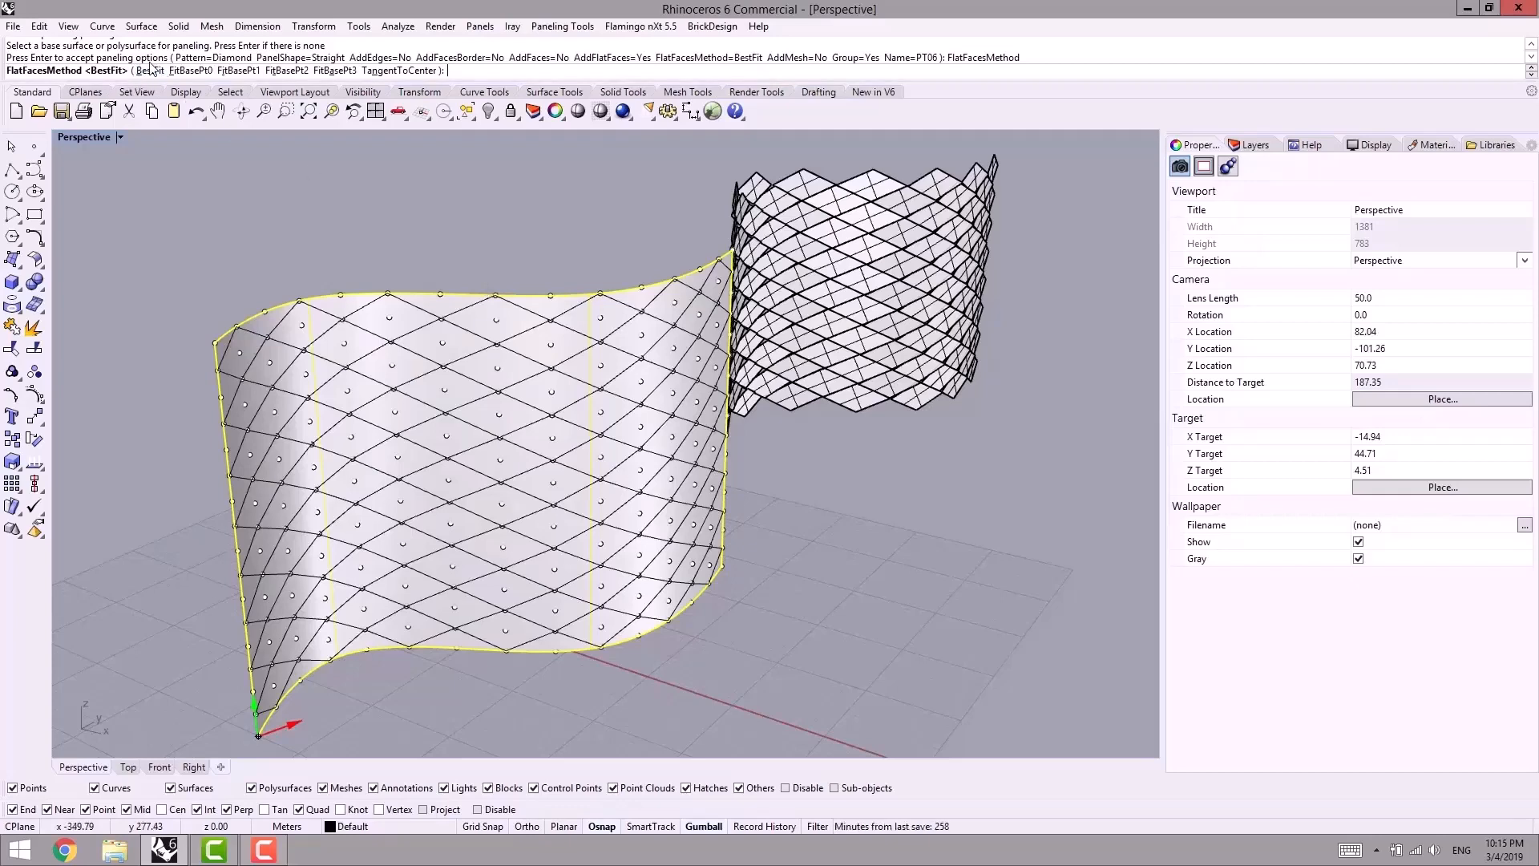
{"action": "right_click_drag", "start_coordinate": [320, 178], "coordinate": [277, 167]}
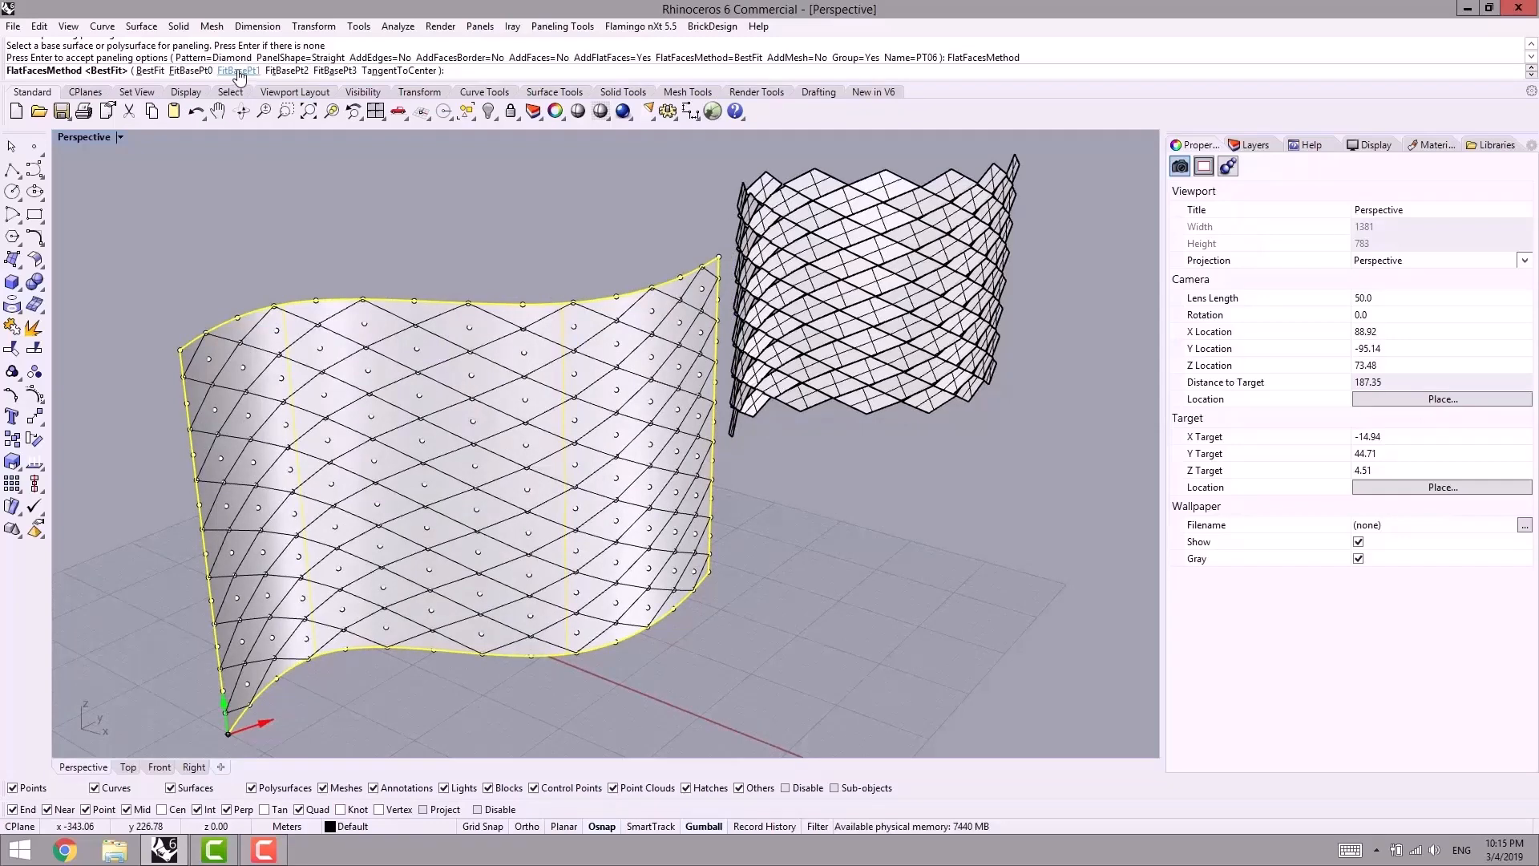
{"action": "right_click_drag", "start_coordinate": [479, 194], "coordinate": [449, 186]}
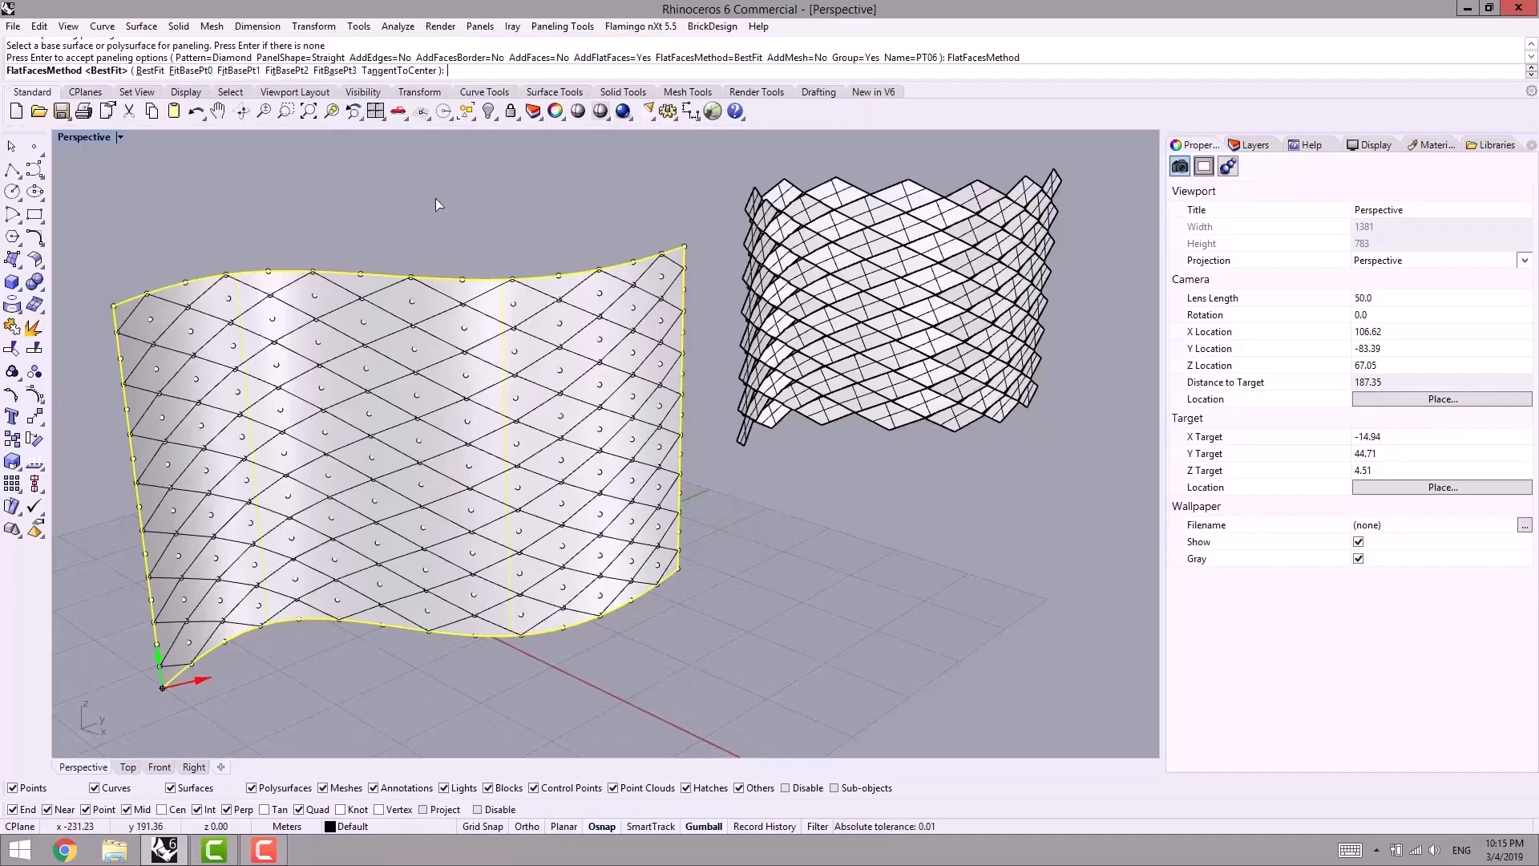
{"action": "right_click_drag", "start_coordinate": [436, 199], "coordinate": [387, 201]}
{"action": "right_click_drag", "start_coordinate": [473, 396], "coordinate": [561, 404], "text": "shift"}
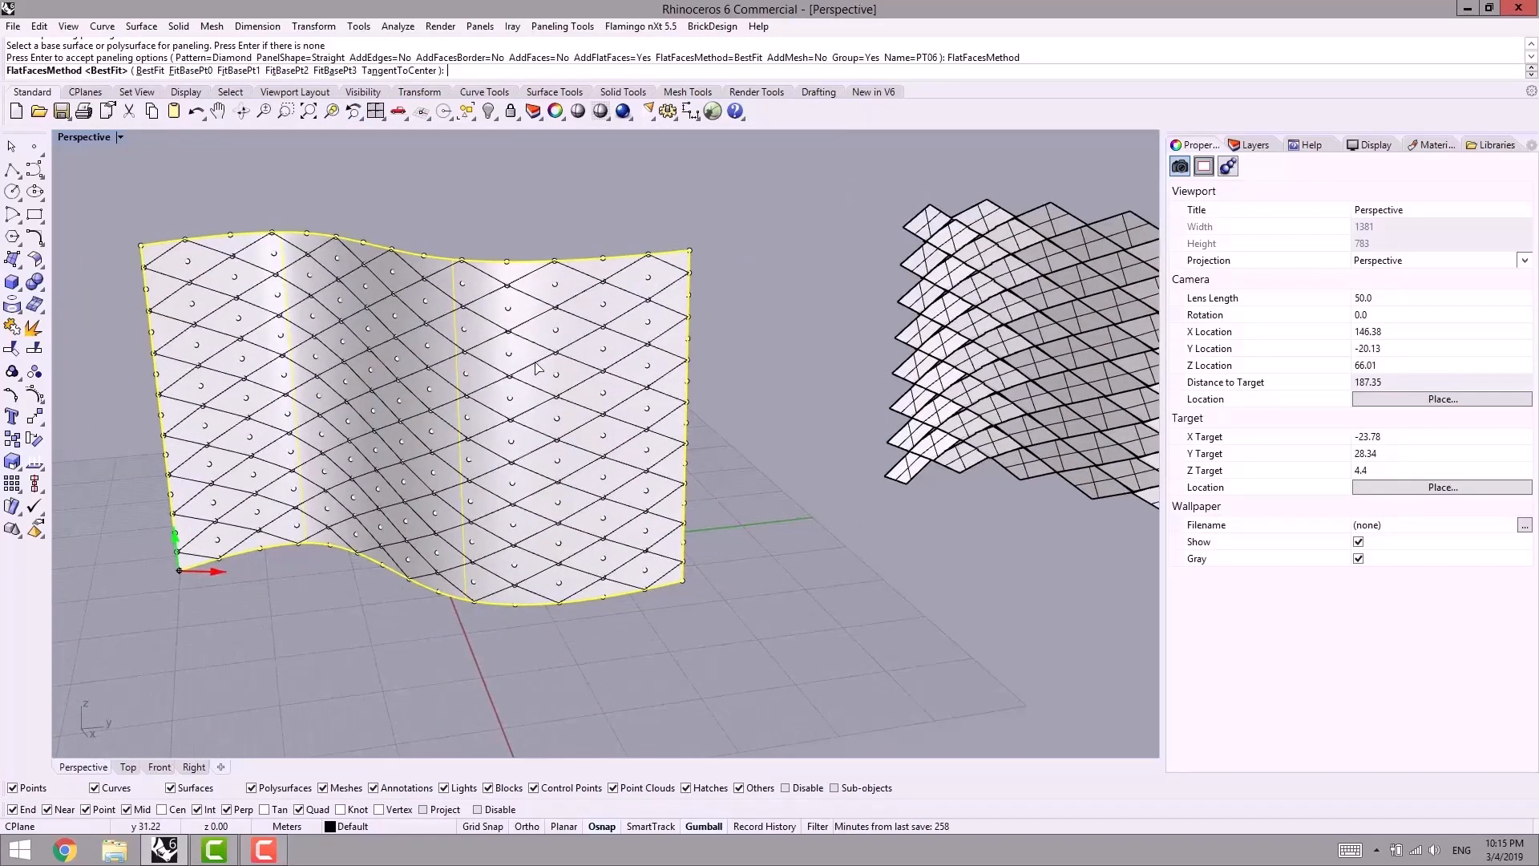
{"action": "scroll", "coordinate": [479, 389], "scroll_direction": "up", "scroll_amount": 6}
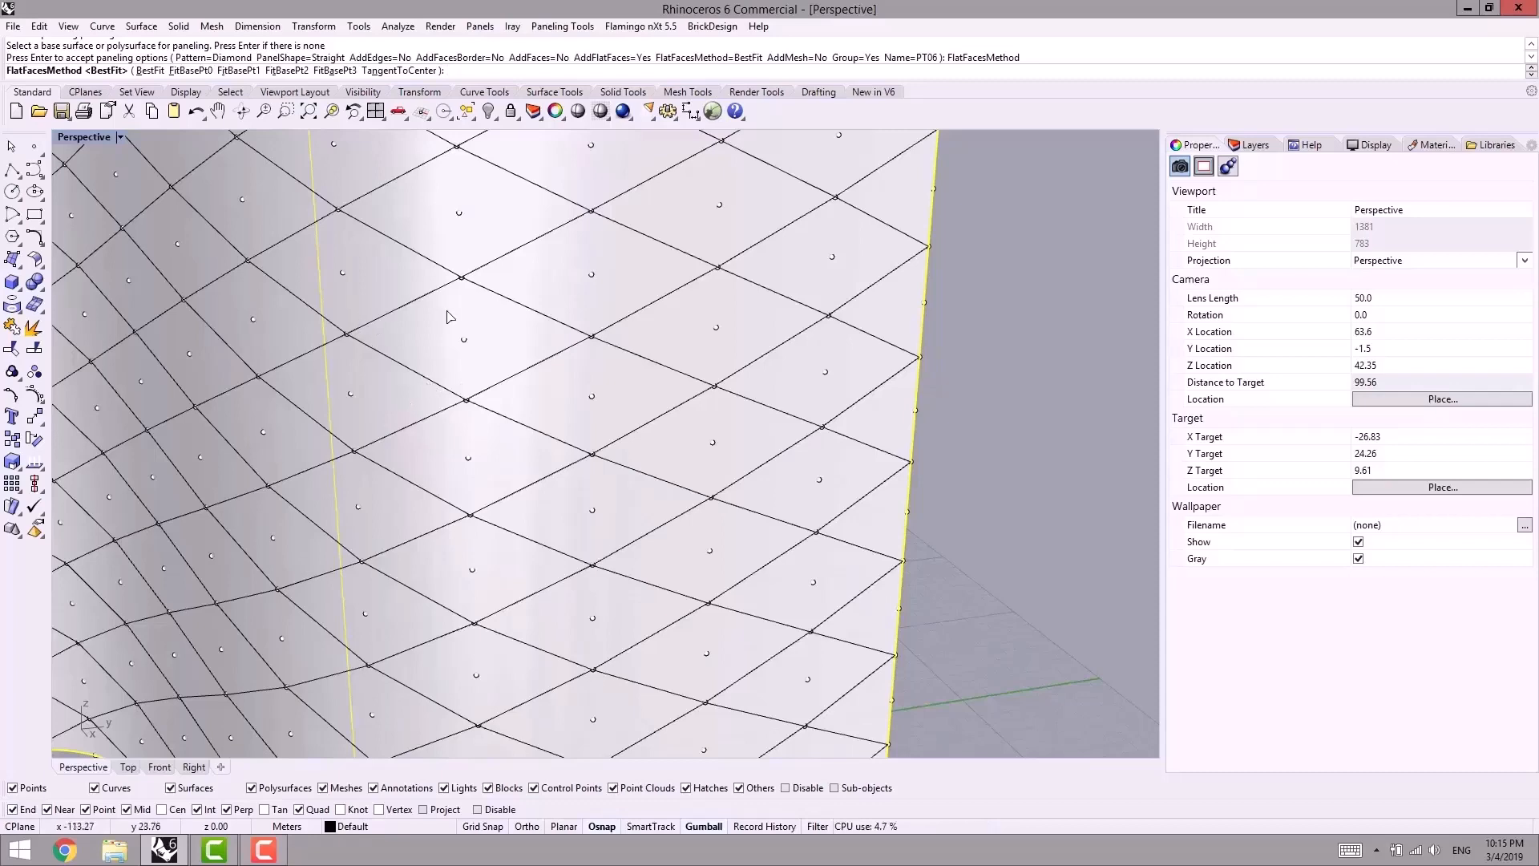
{"action": "right_click_drag", "start_coordinate": [447, 290], "coordinate": [416, 380]}
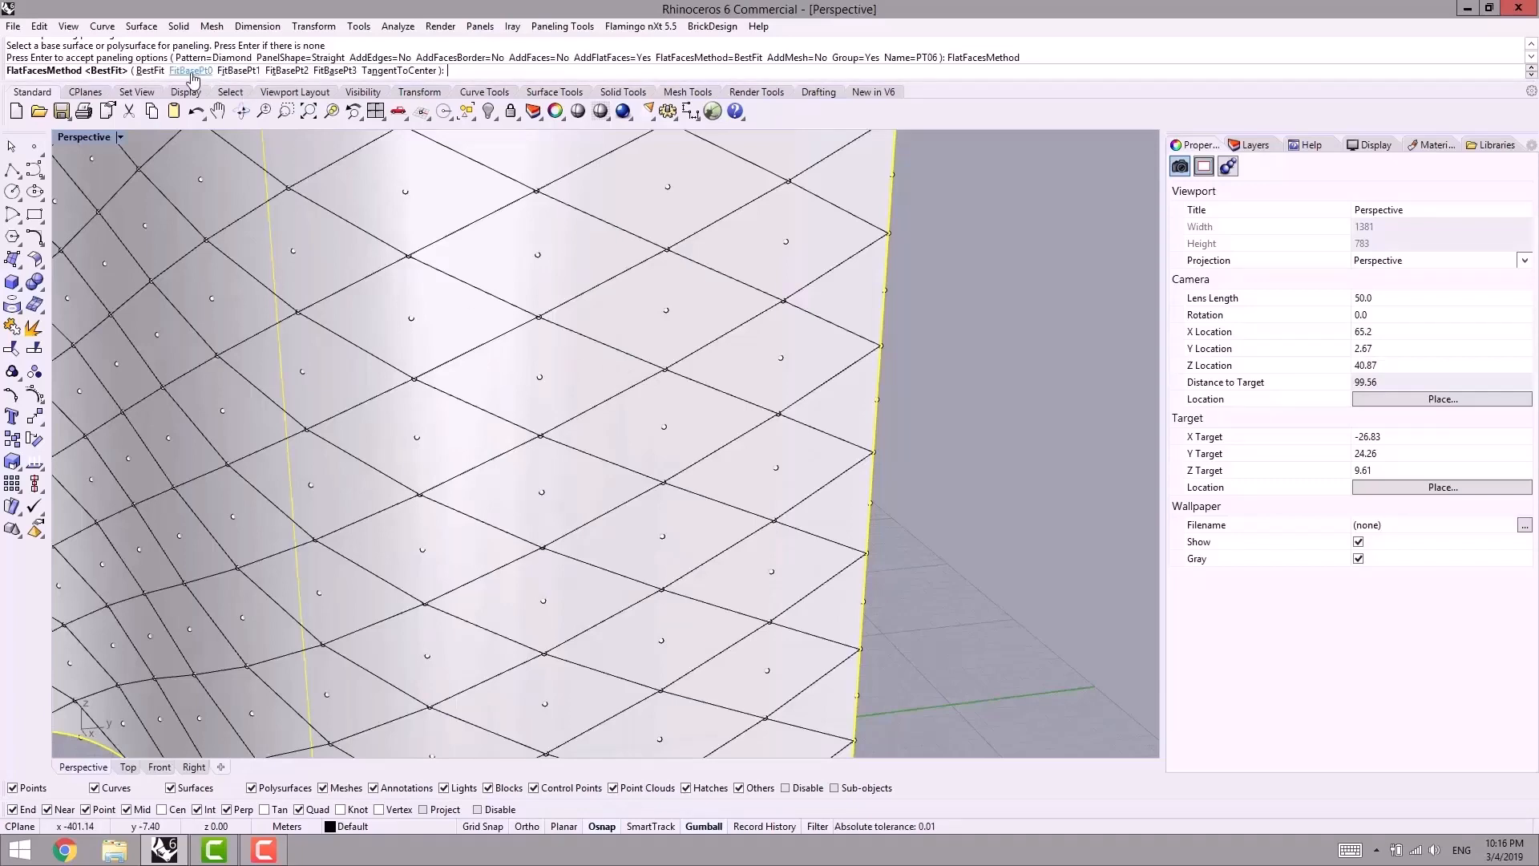
Step: Set FlatFacesMethod to FitBasePt0 and accept the paneling options to generate the diamond flat faces
{"action": "left_click", "coordinate": [191, 74]}
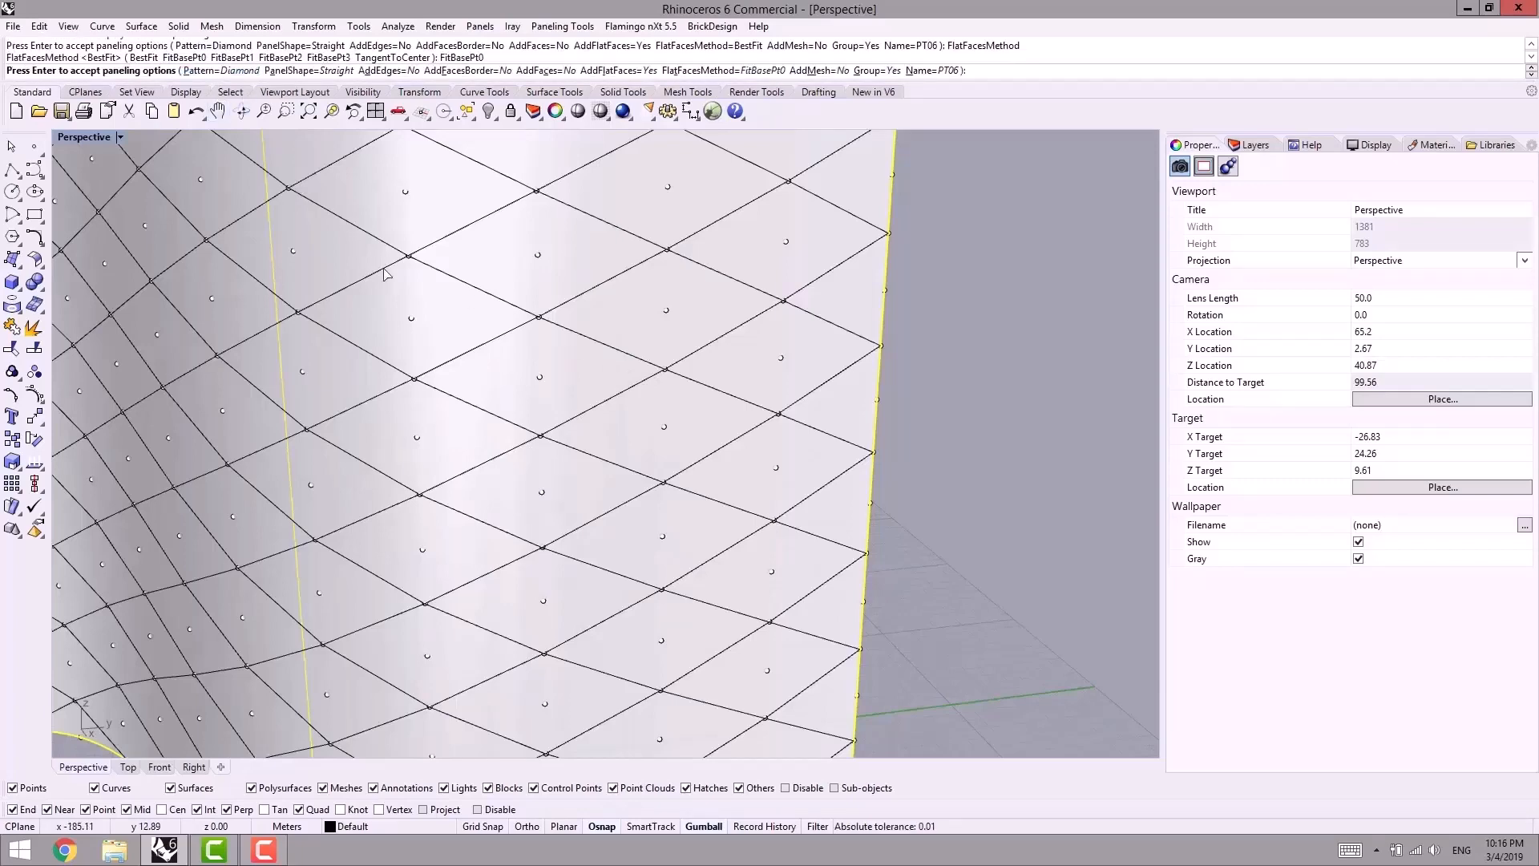
{"action": "scroll", "coordinate": [385, 261], "scroll_direction": "down", "scroll_amount": 4}
{"action": "right_click_drag", "start_coordinate": [720, 316], "coordinate": [507, 281], "text": "shift"}
{"action": "key", "text": "Return"}
Step: Select the new group of diamond flat faces and move it along the X direction in front of the wavy surface
{"action": "scroll", "coordinate": [507, 286], "scroll_direction": "down", "scroll_amount": 8}
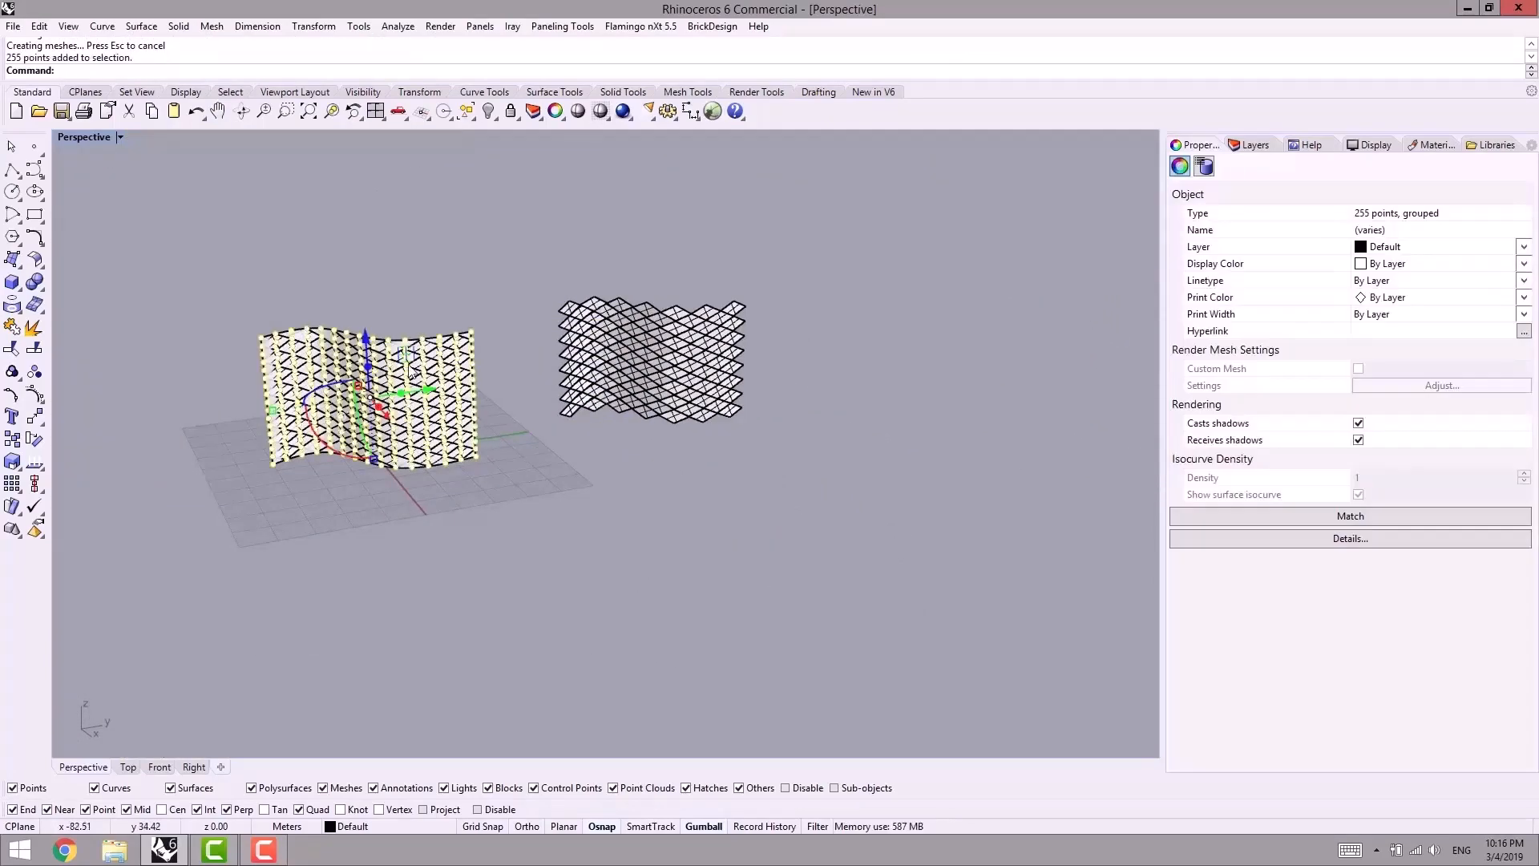
{"action": "left_click", "coordinate": [491, 378]}
{"action": "left_click", "coordinate": [471, 355]}
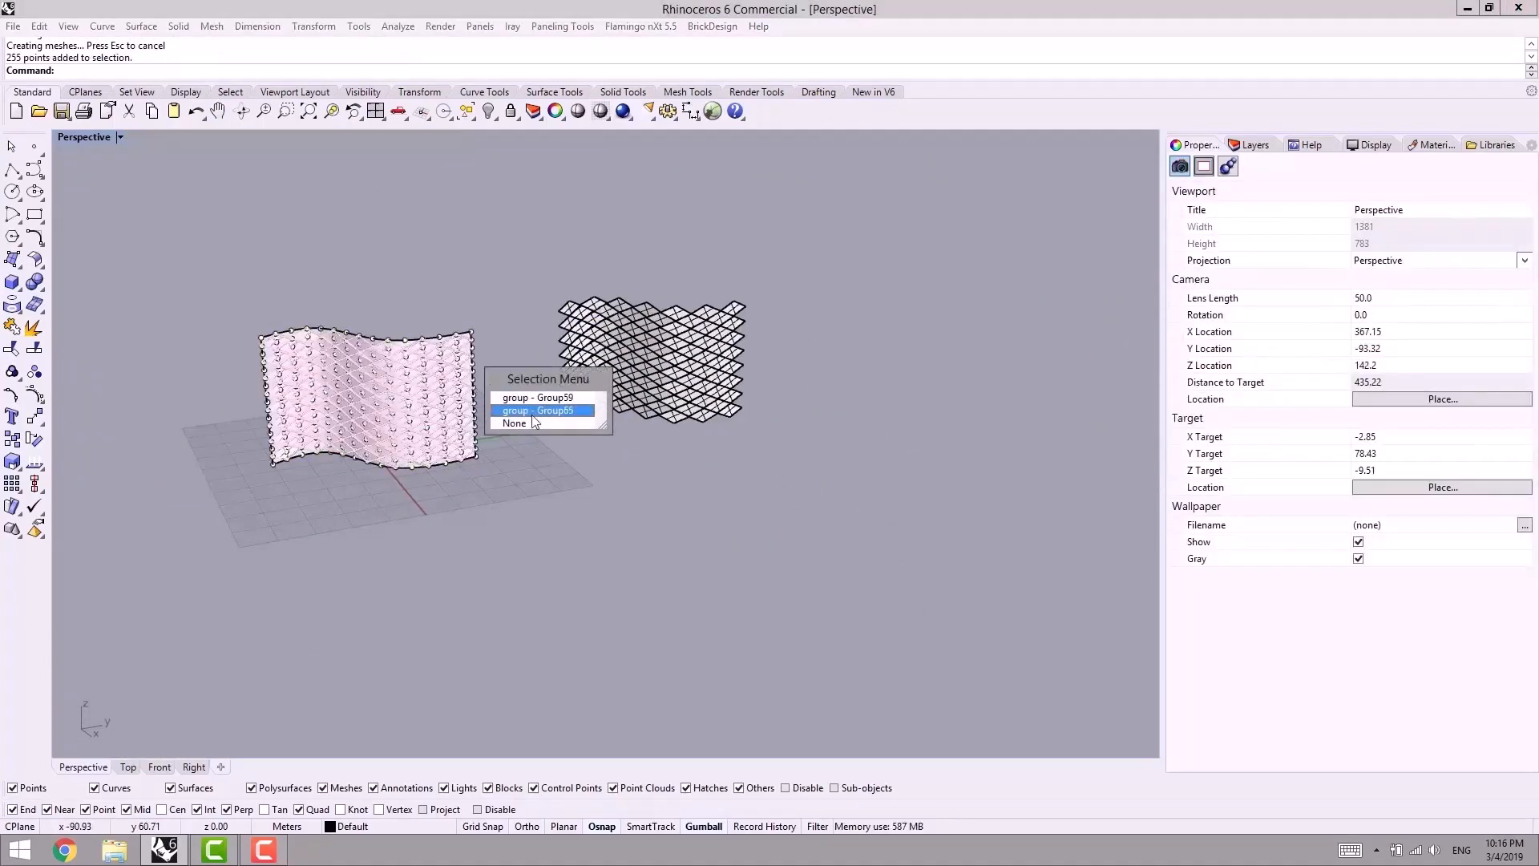
{"action": "left_click", "coordinate": [537, 409]}
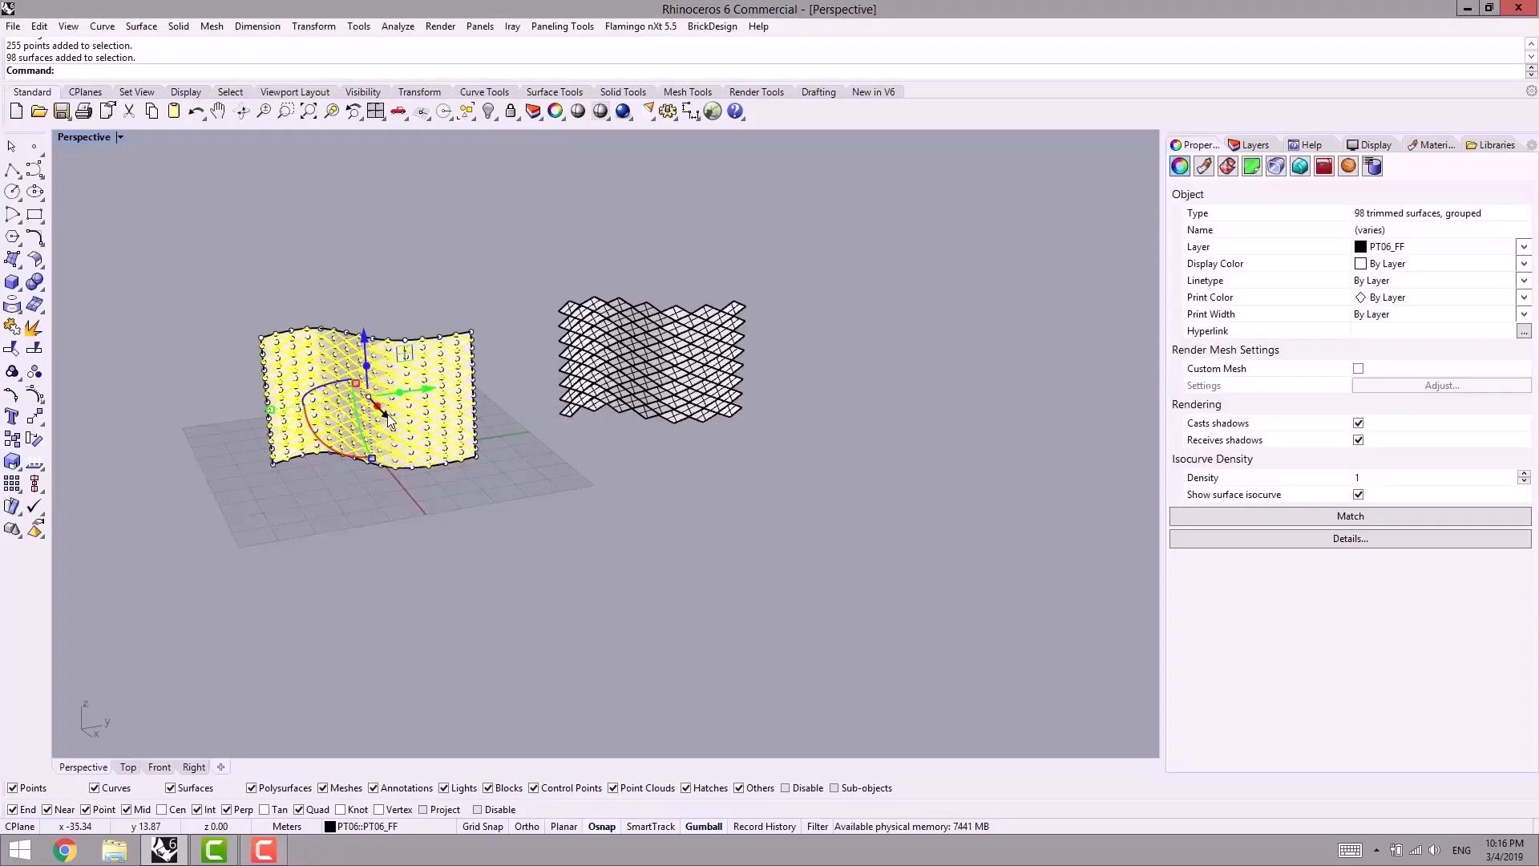
{"action": "left_click_drag", "start_coordinate": [388, 416], "coordinate": [485, 528]}
{"action": "left_click", "coordinate": [602, 559]}
Step: Examine the FitBasePt0 diamond panels up close, checking the gaps and contact points between neighbouring faces
{"action": "right_click_drag", "start_coordinate": [602, 560], "coordinate": [453, 546]}
{"action": "scroll", "coordinate": [400, 461], "scroll_direction": "up", "scroll_amount": 5}
{"action": "right_click_drag", "start_coordinate": [380, 481], "coordinate": [420, 470]}
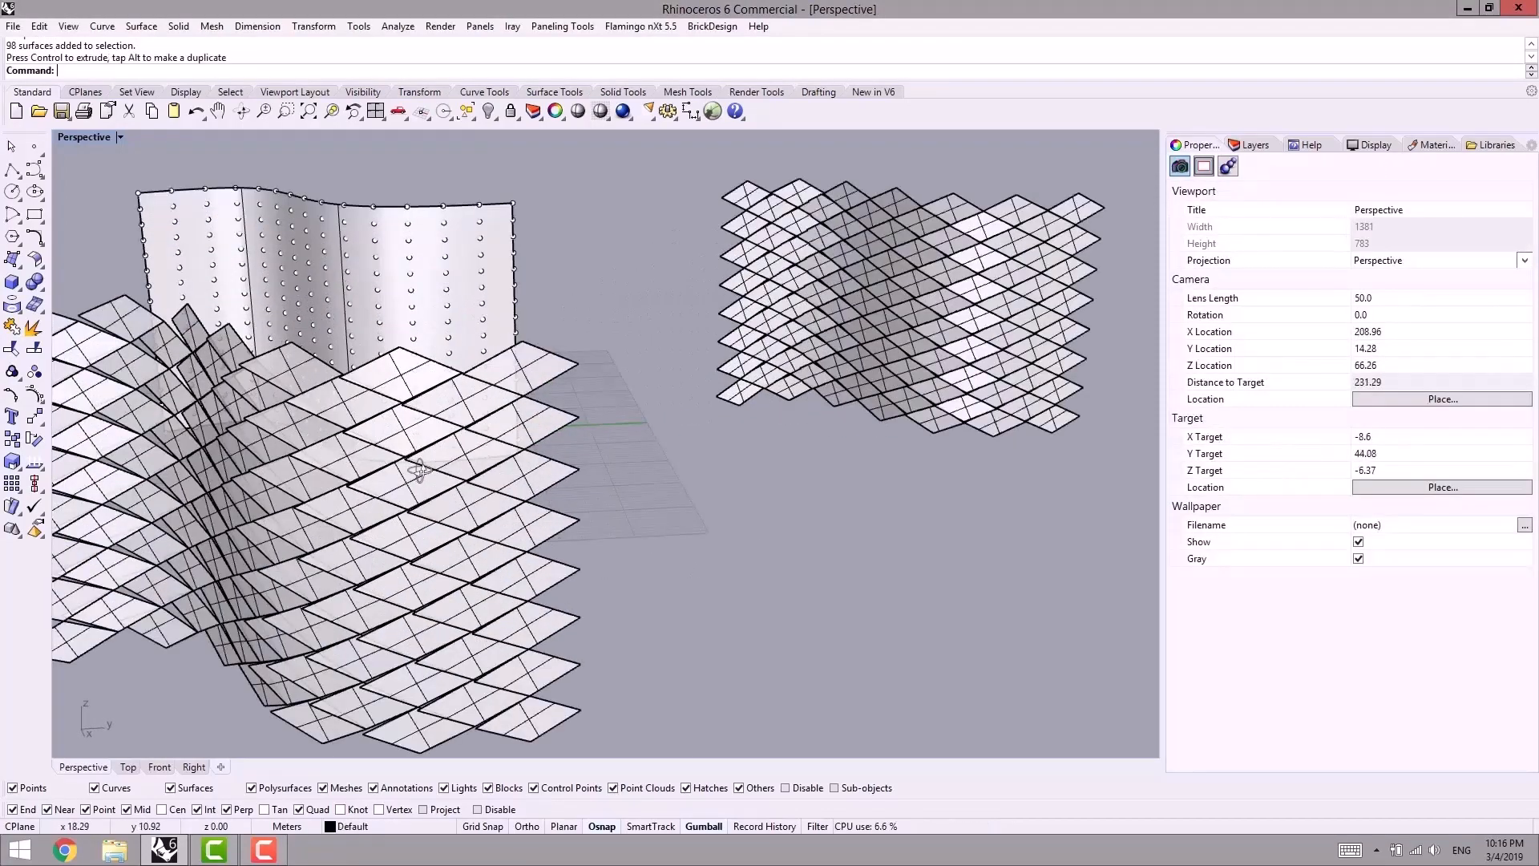
{"action": "scroll", "coordinate": [652, 484], "scroll_direction": "up", "scroll_amount": 6}
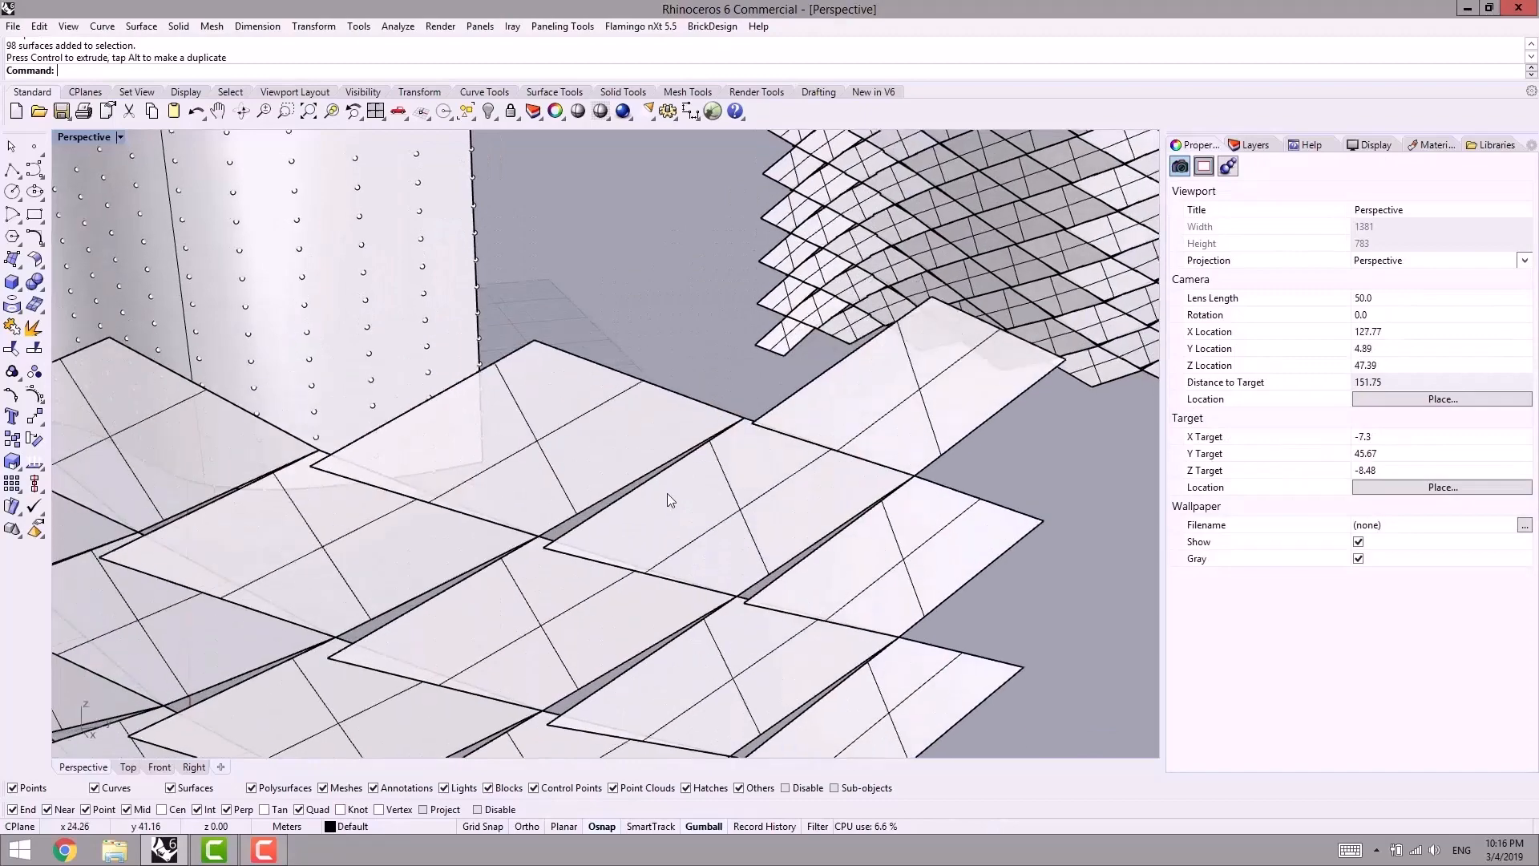
{"action": "right_click_drag", "start_coordinate": [856, 540], "coordinate": [933, 415], "text": "shift"}
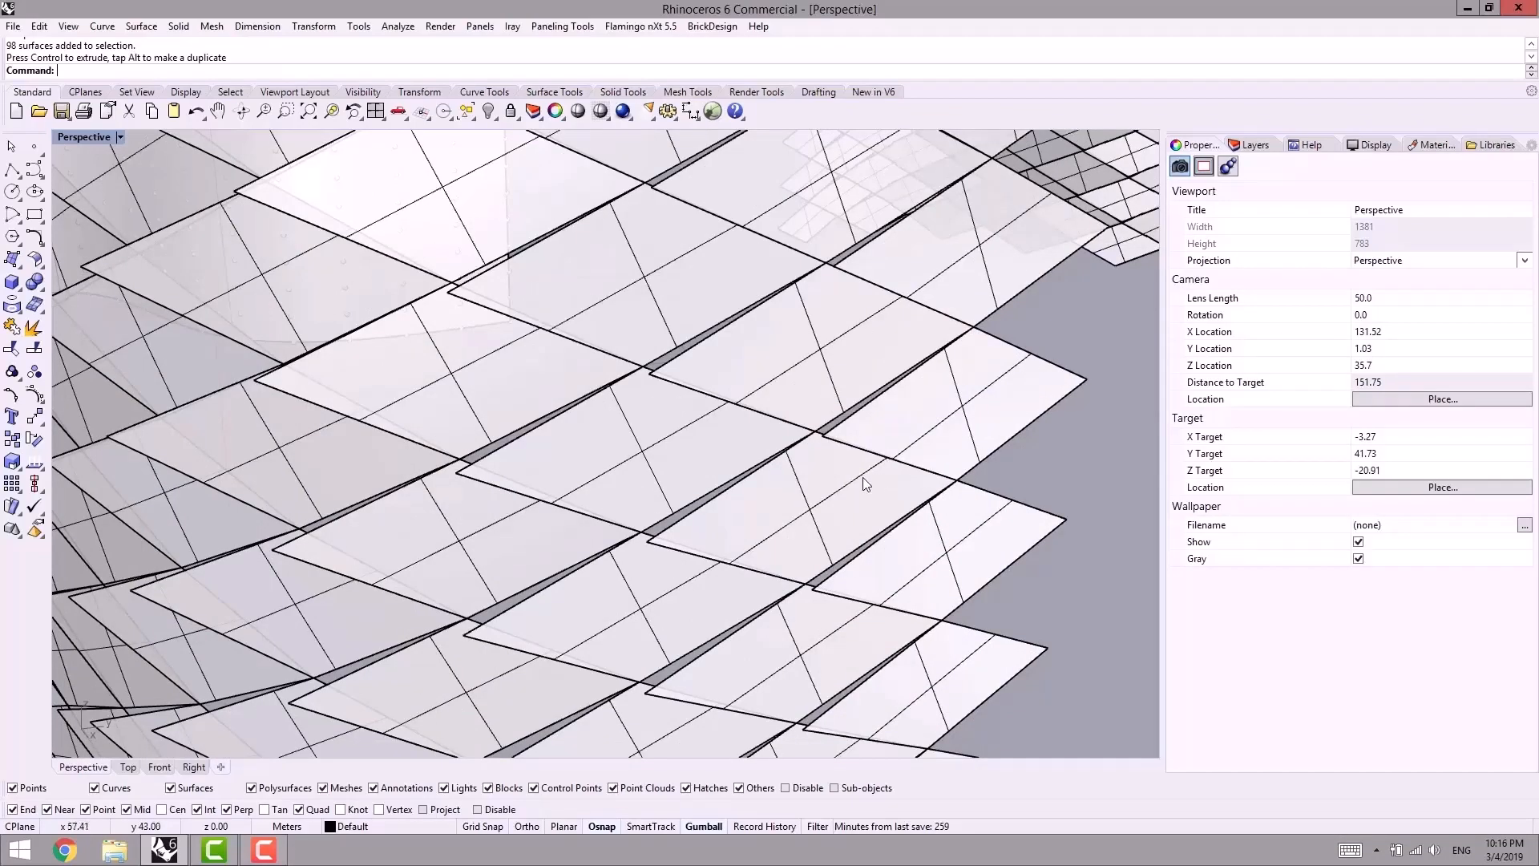
Step: Switch the viewport to Rendered display and examine the diamond flat faces from several angles, checking the shading and overlaps between panels
{"action": "scroll", "coordinate": [583, 492], "scroll_direction": "down", "scroll_amount": 6}
{"action": "right_click_drag", "start_coordinate": [584, 492], "coordinate": [657, 462], "text": "shift"}
{"action": "scroll", "coordinate": [536, 432], "scroll_direction": "up", "scroll_amount": 2}
{"action": "right_click_drag", "start_coordinate": [814, 465], "coordinate": [612, 527], "text": "shift"}
{"action": "middle_click", "coordinate": [612, 527]}
{"action": "left_click", "coordinate": [600, 529]}
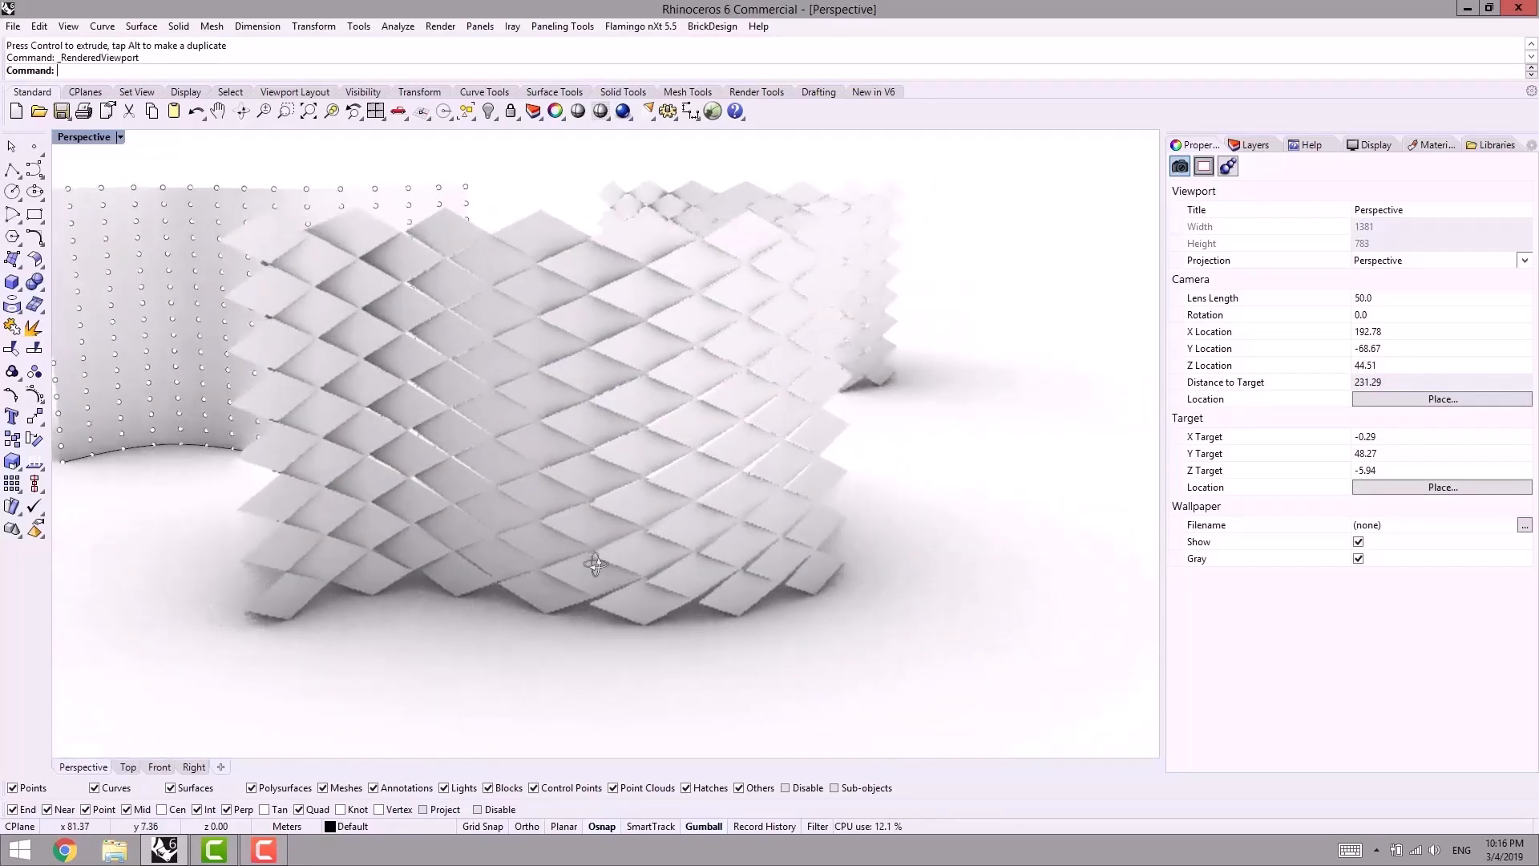
{"action": "right_click_drag", "start_coordinate": [596, 564], "coordinate": [677, 532]}
{"action": "right_click_drag", "start_coordinate": [796, 487], "coordinate": [607, 670], "text": "shift"}
{"action": "scroll", "coordinate": [725, 467], "scroll_direction": "up", "scroll_amount": 2}
{"action": "right_click_drag", "start_coordinate": [725, 467], "coordinate": [576, 523]}
{"action": "scroll", "coordinate": [782, 400], "scroll_direction": "down", "scroll_amount": 4}
{"action": "right_click_drag", "start_coordinate": [491, 543], "coordinate": [758, 519], "text": "shift"}
{"action": "right_click_drag", "start_coordinate": [545, 471], "coordinate": [857, 527]}
Step: Delete both groups of diamond flat faces beside the wavy surface and return the viewport to Shaded display
{"action": "left_click", "coordinate": [930, 480]}
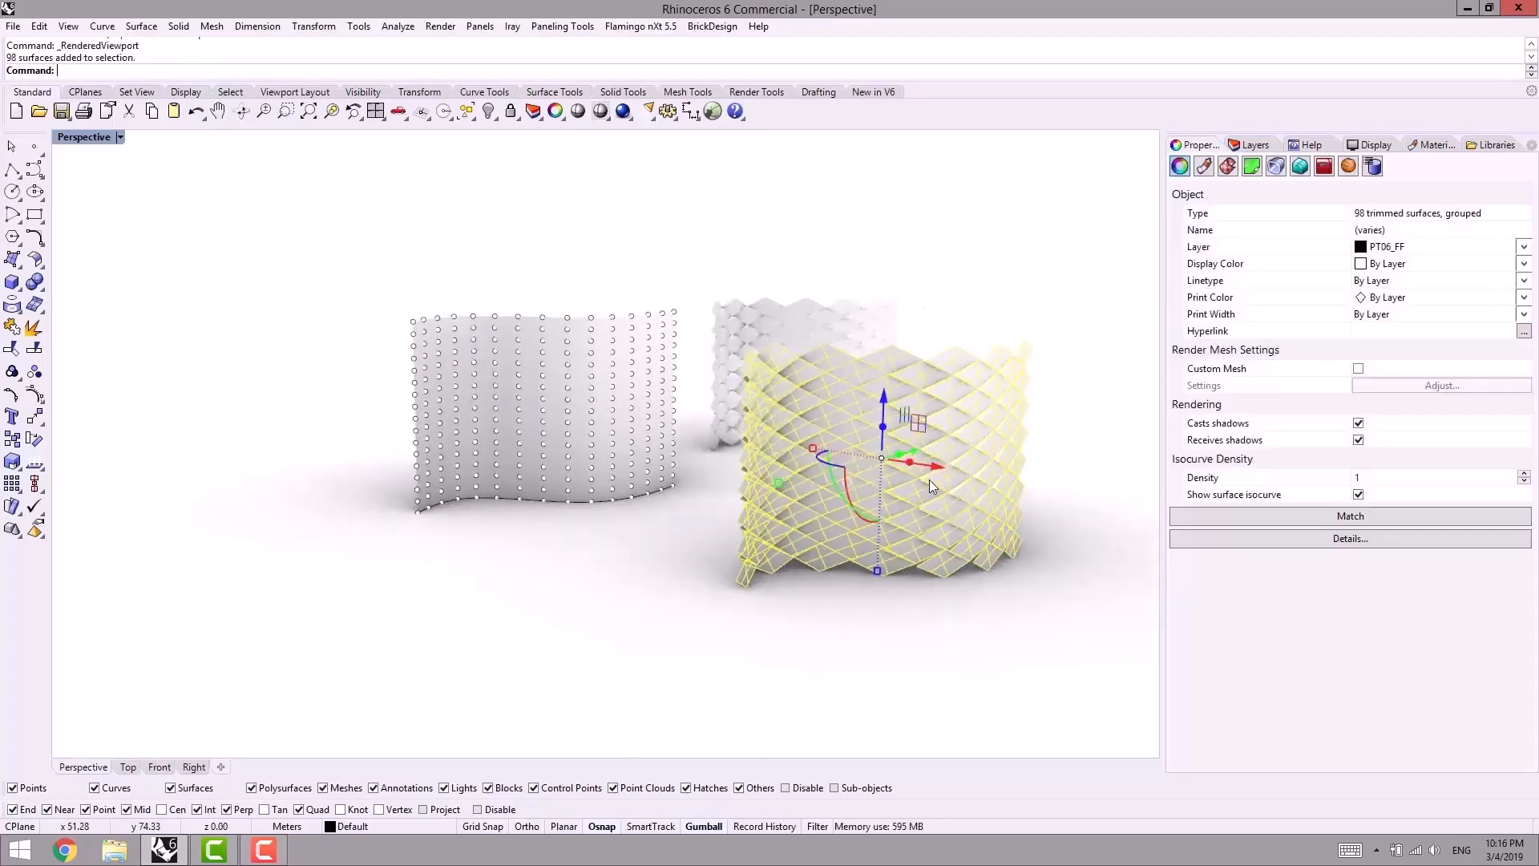
{"action": "key", "text": "Delete"}
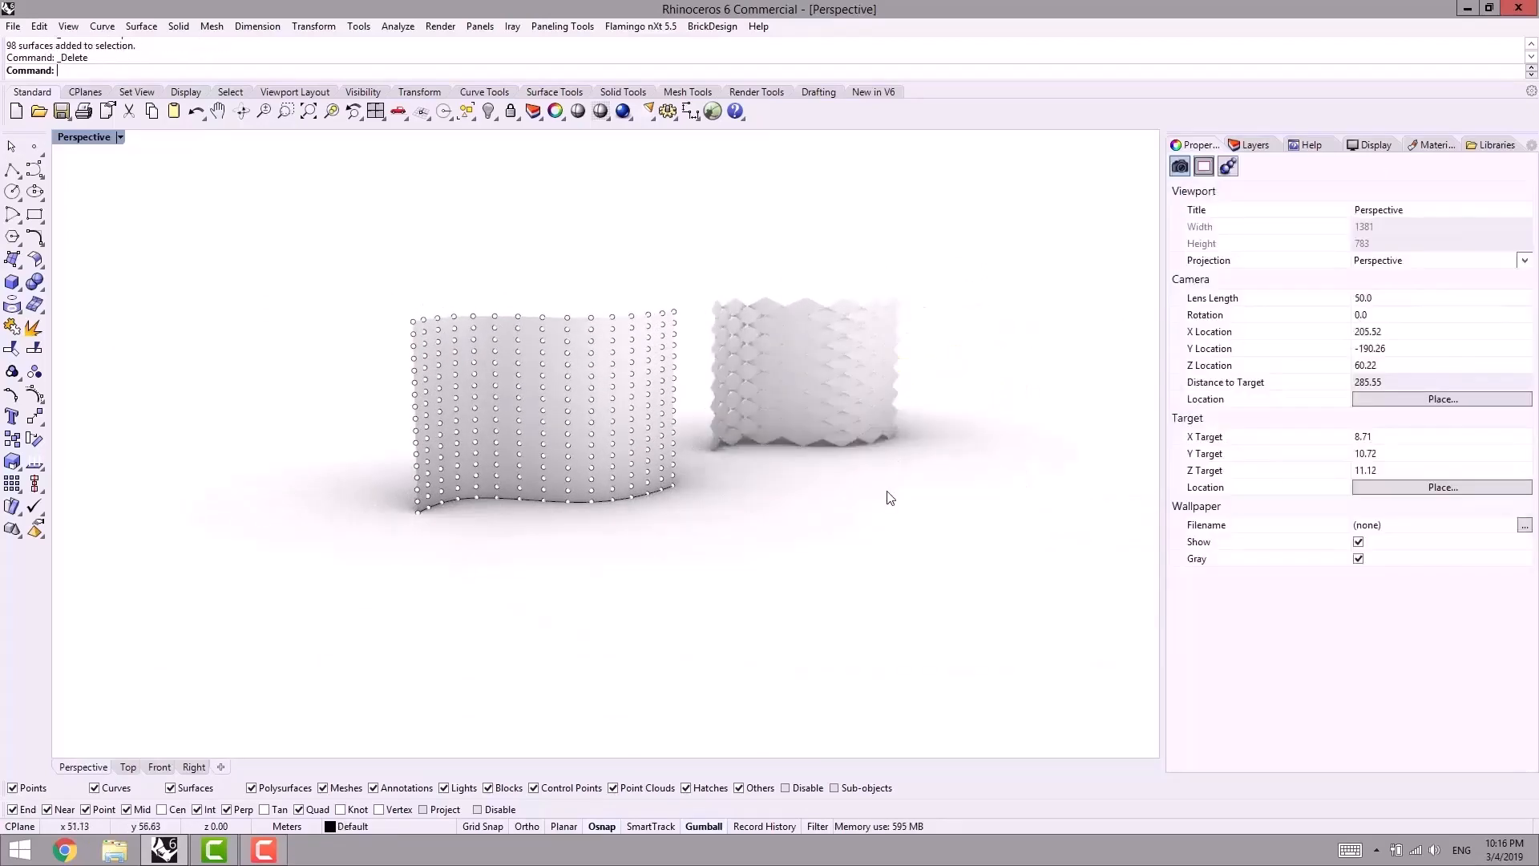
{"action": "key", "text": "ctrl+alt+s"}
{"action": "right_click_drag", "start_coordinate": [885, 492], "coordinate": [694, 480]}
{"action": "left_click_drag", "start_coordinate": [952, 441], "coordinate": [865, 336]}
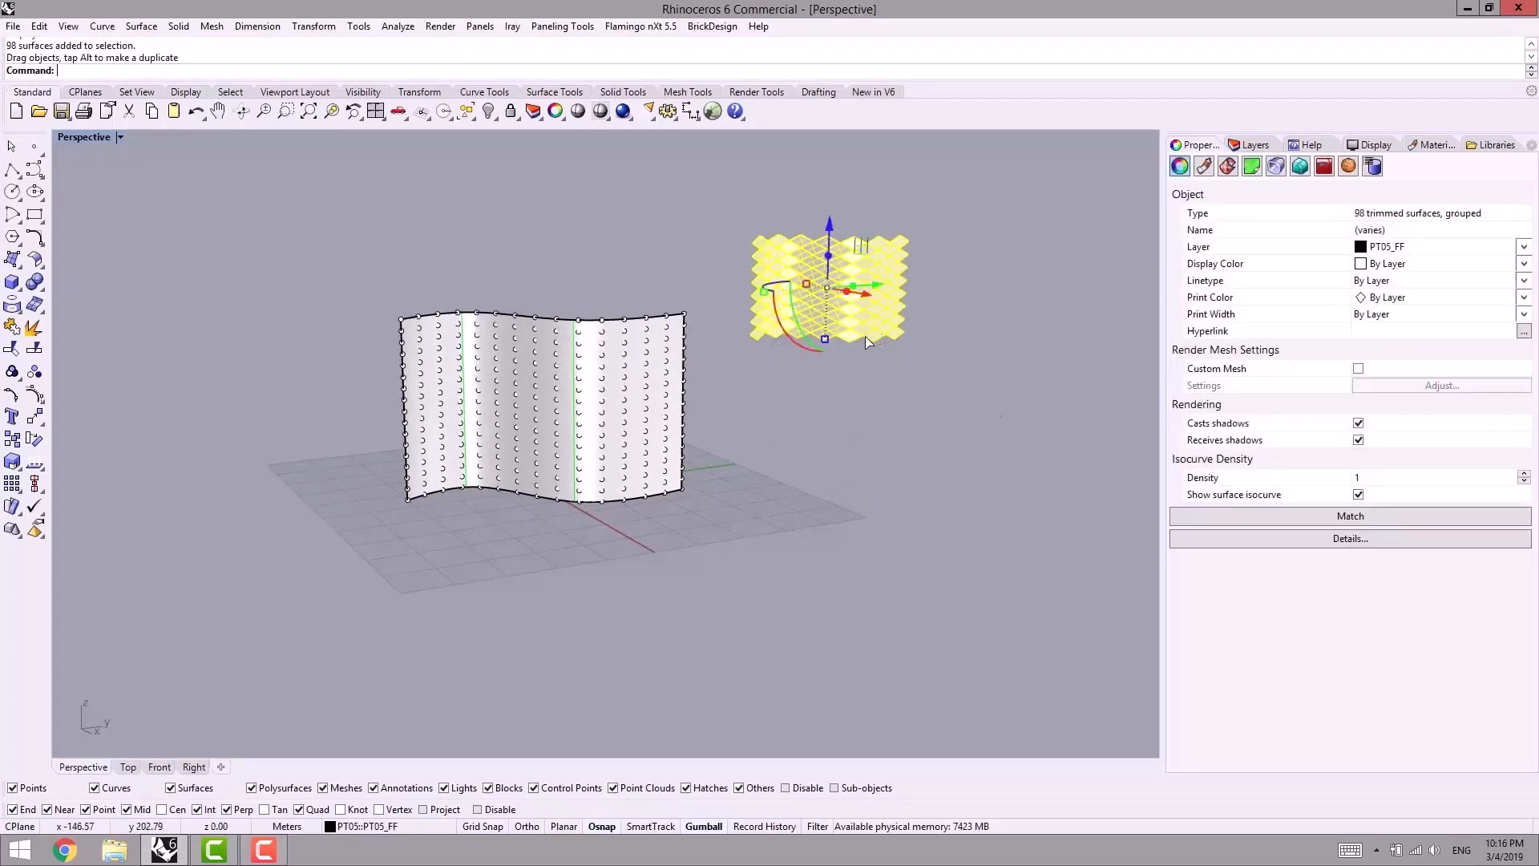
{"action": "key", "text": "Delete"}
{"action": "mouse_move", "coordinate": [756, 466]}
{"action": "right_mouse_down"}
{"action": "mouse_move", "coordinate": [539, 403]}
{"action": "mouse_move", "coordinate": [587, 443]}
{"action": "right_mouse_up"}
{"action": "key", "text": "ctrl+alt+s"}
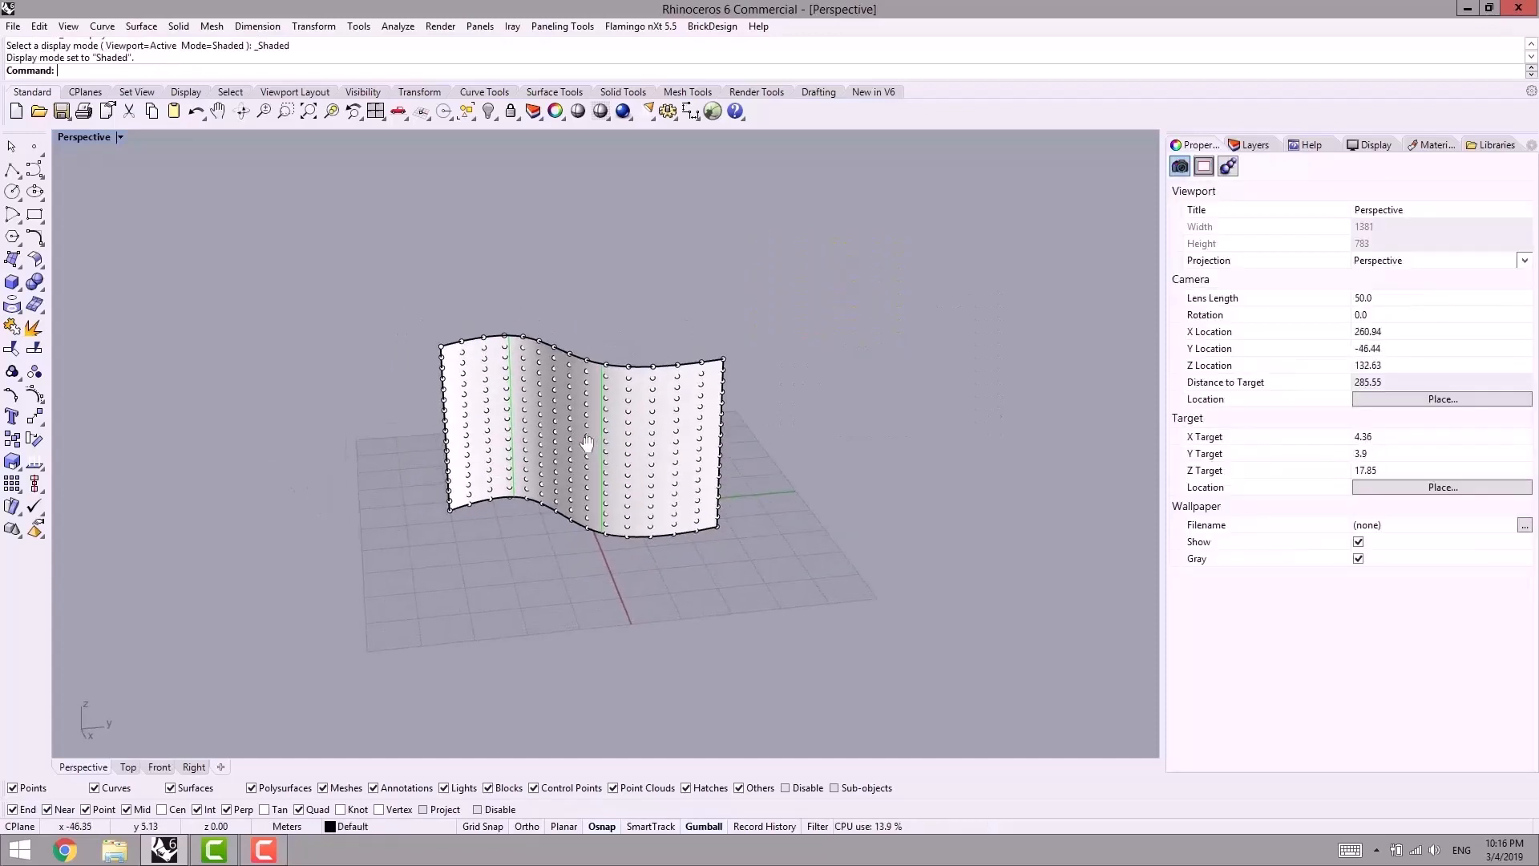
Step: Run ptPanelGrid on the point grid with the wavy surface as base and set FlatFacesMethod to BestFit
{"action": "type", "text": "PtPanelGrid"}
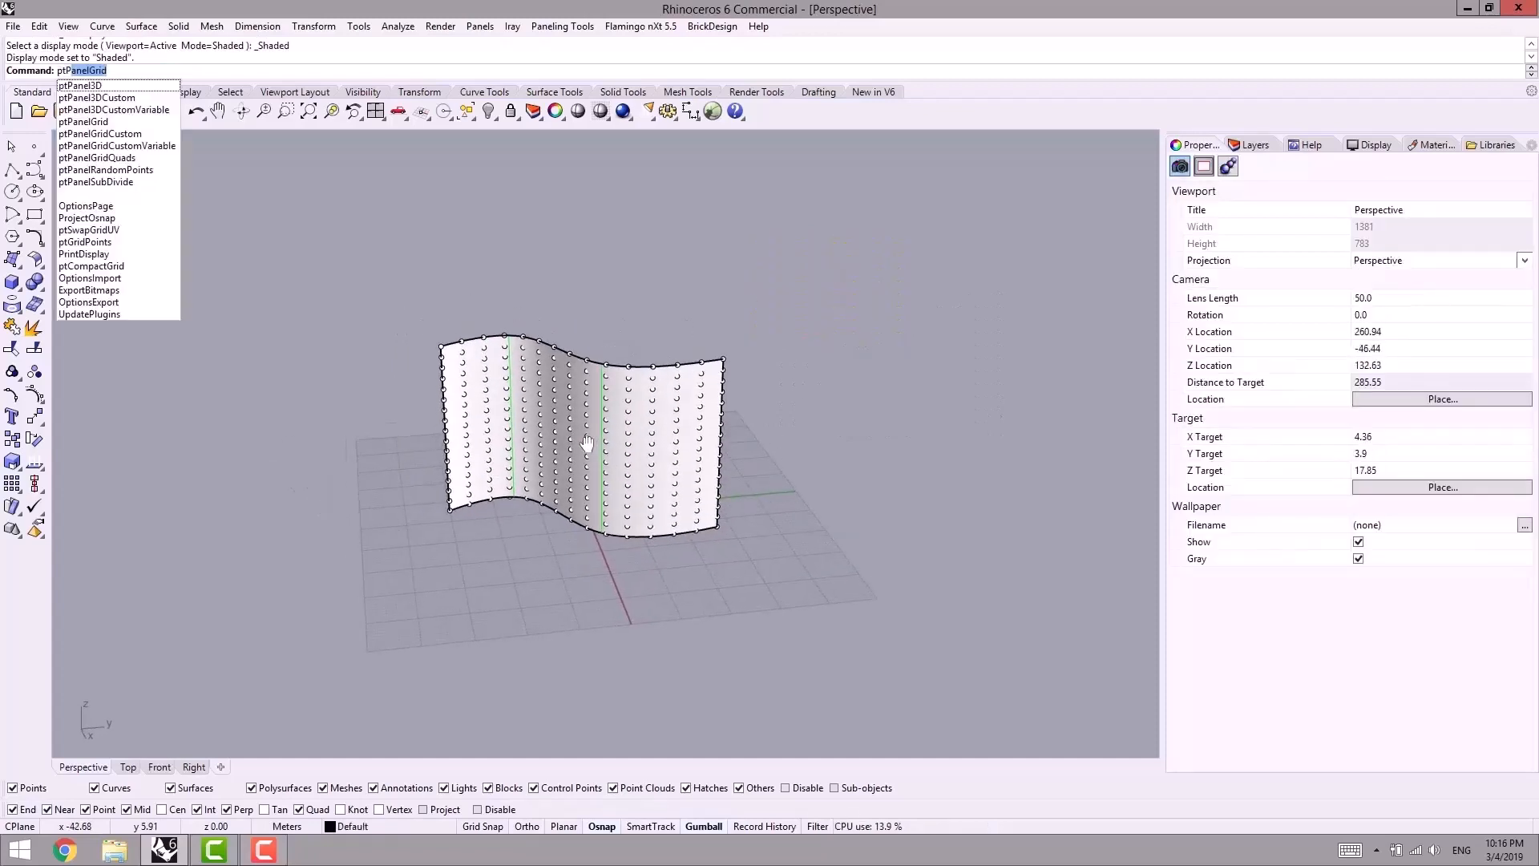
{"action": "key", "text": "Return"}
{"action": "scroll", "coordinate": [559, 436], "scroll_direction": "up", "scroll_amount": 2}
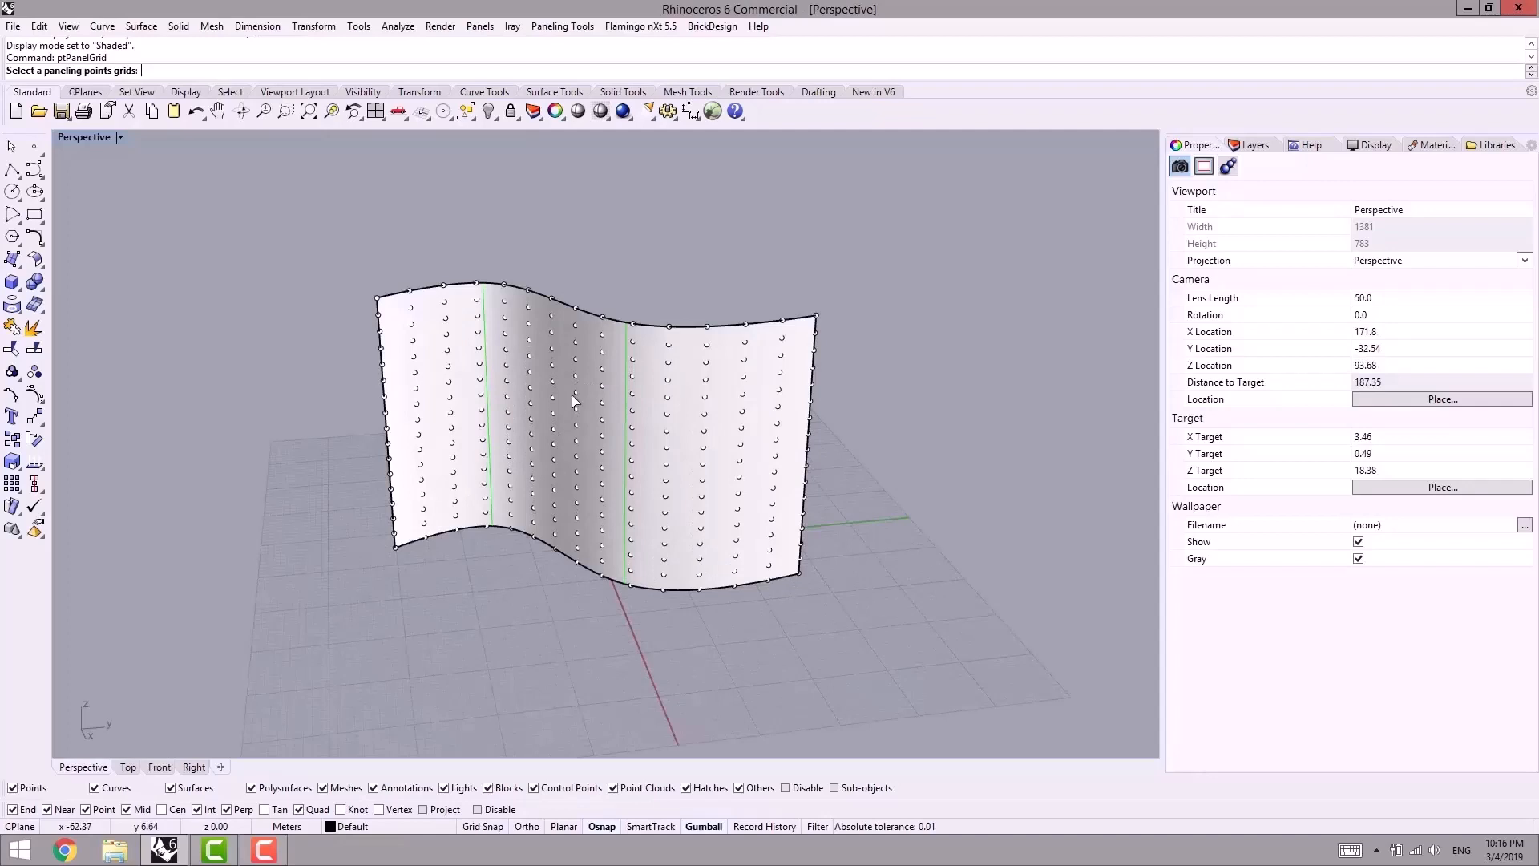
{"action": "left_click", "coordinate": [574, 401]}
{"action": "key", "text": "Return"}
{"action": "left_click", "coordinate": [584, 408]}
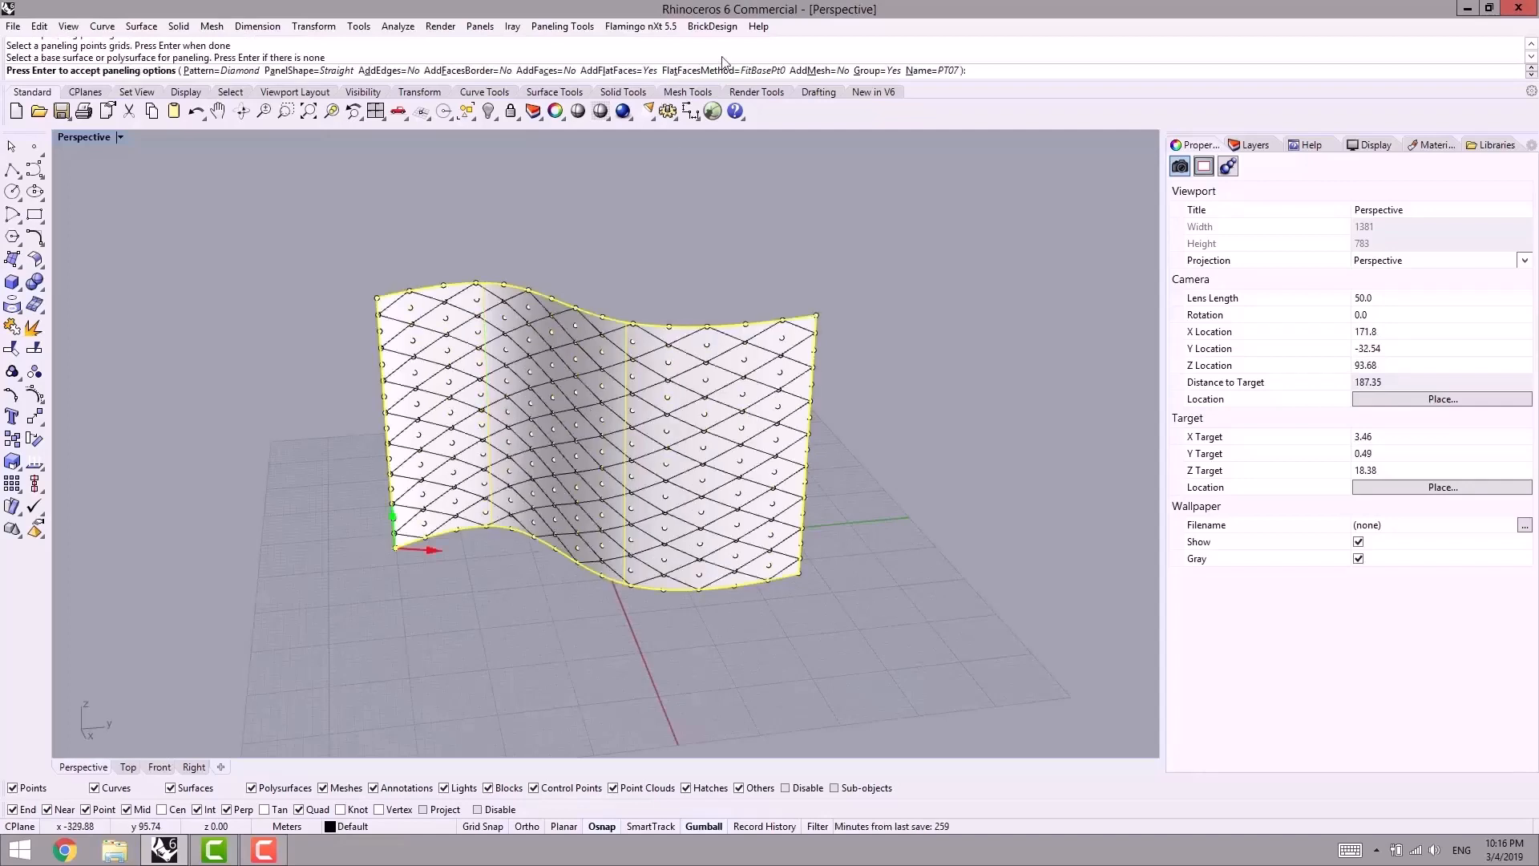
{"action": "left_click", "coordinate": [725, 71]}
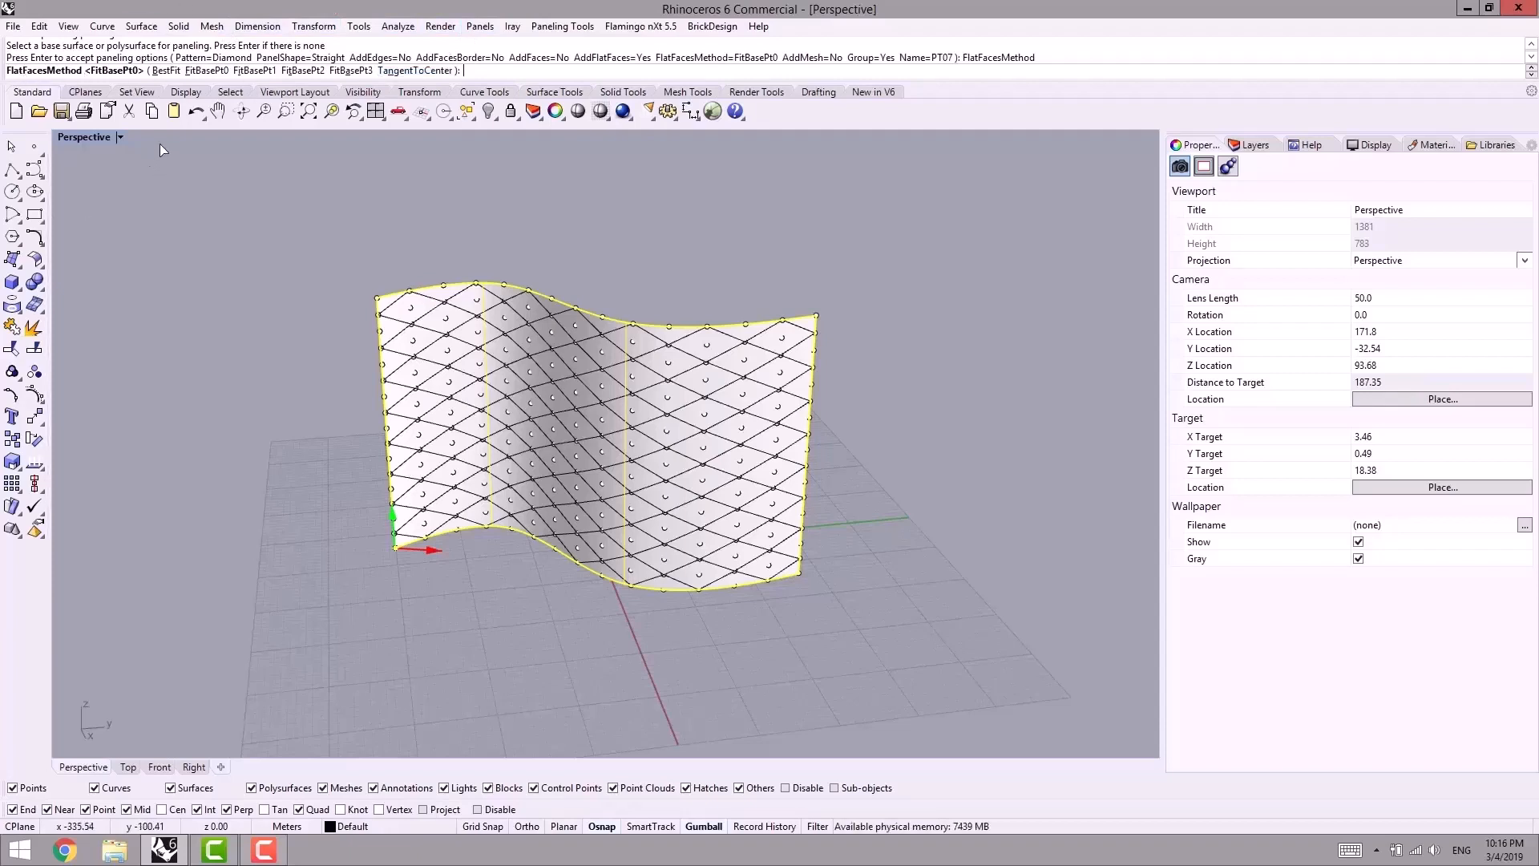
{"action": "left_click", "coordinate": [166, 71]}
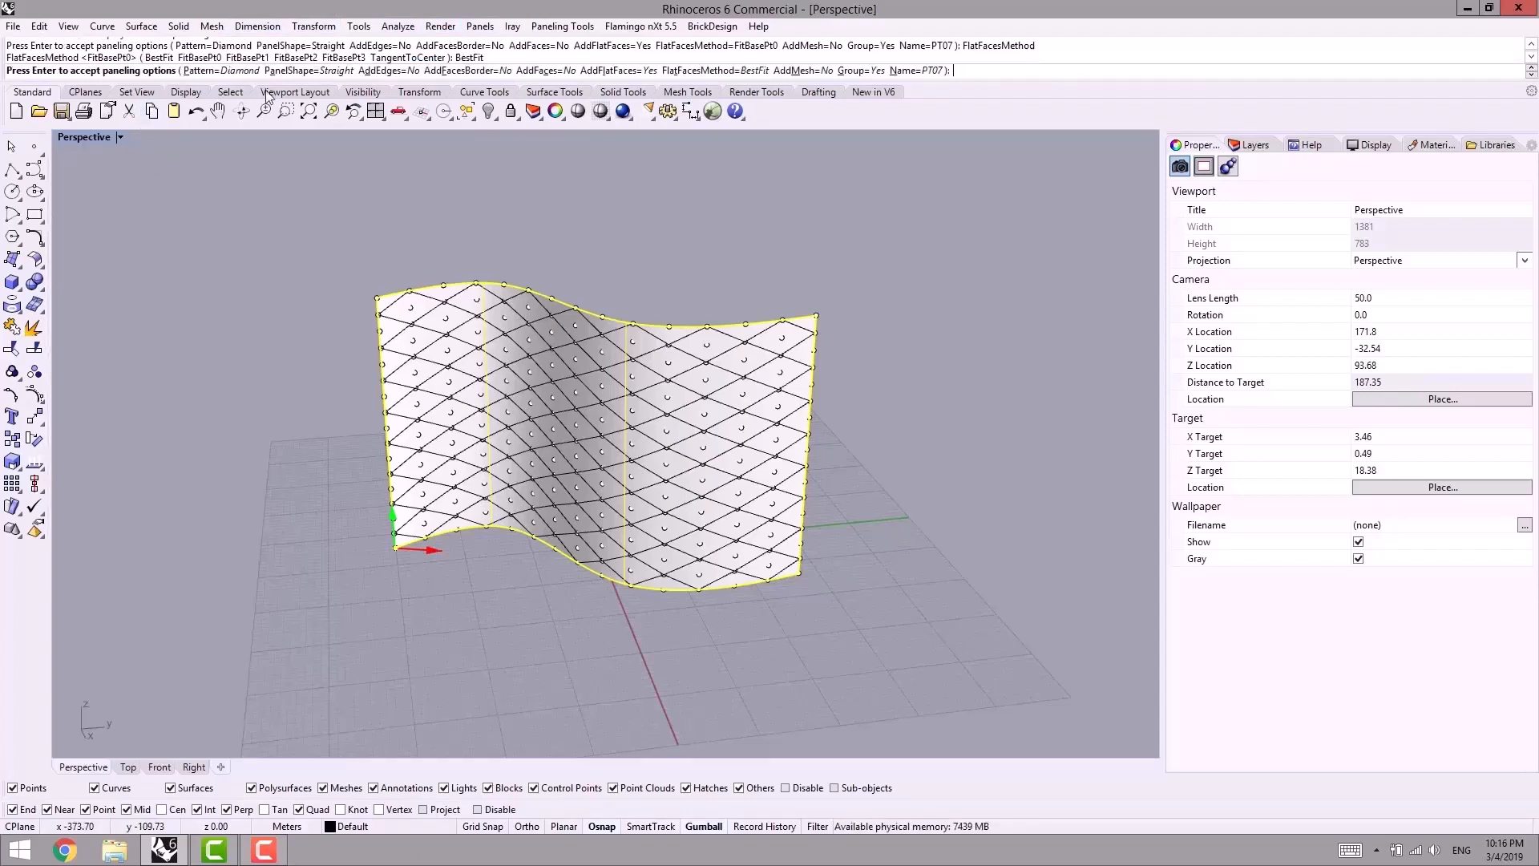
Step: Set AddFlatFaces to No and AddMesh to Yes, and accept the paneling options to generate diamond mesh panels
{"action": "left_click", "coordinate": [602, 72]}
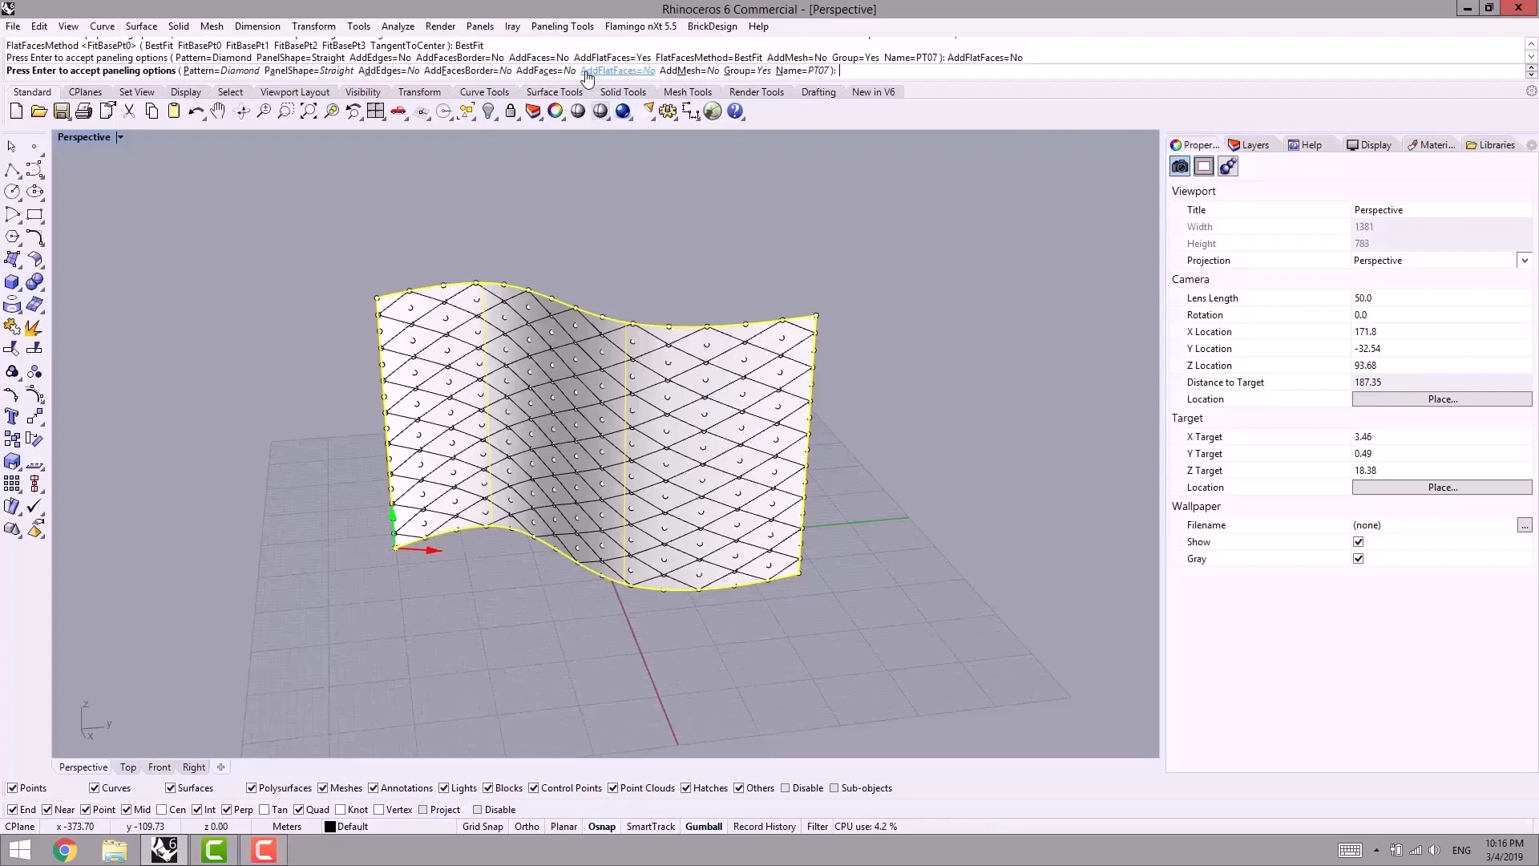
{"action": "left_click", "coordinate": [688, 71]}
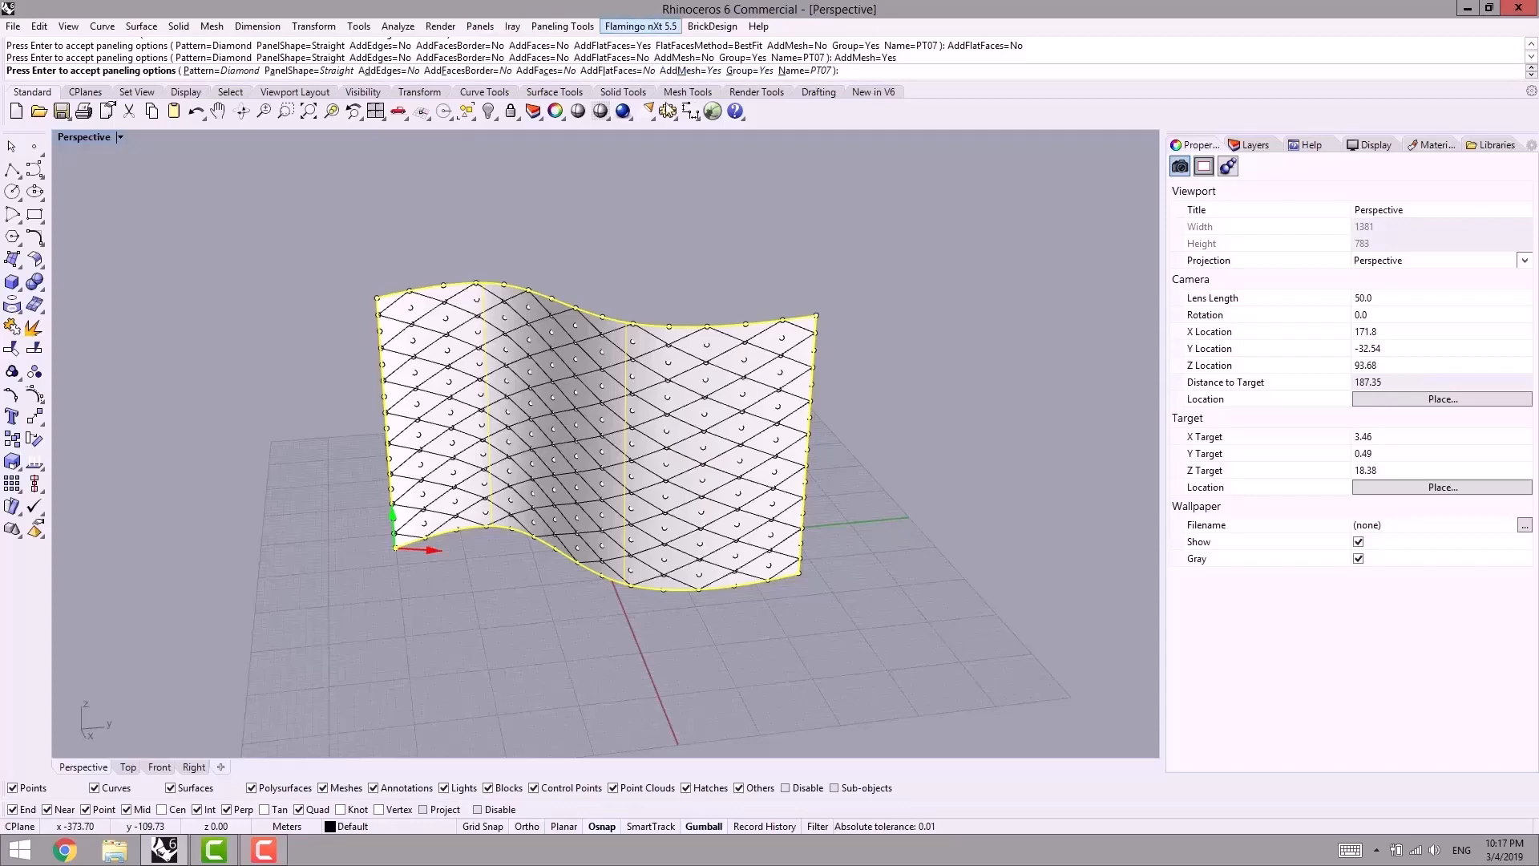
{"action": "right_click_drag", "start_coordinate": [658, 279], "coordinate": [745, 255]}
{"action": "right_click", "coordinate": [754, 221]}
Step: Repeat ptPanelGrid on the same point grid and base surface, accepting the Diamond pattern with only AddMesh enabled
{"action": "right_click", "coordinate": [755, 223]}
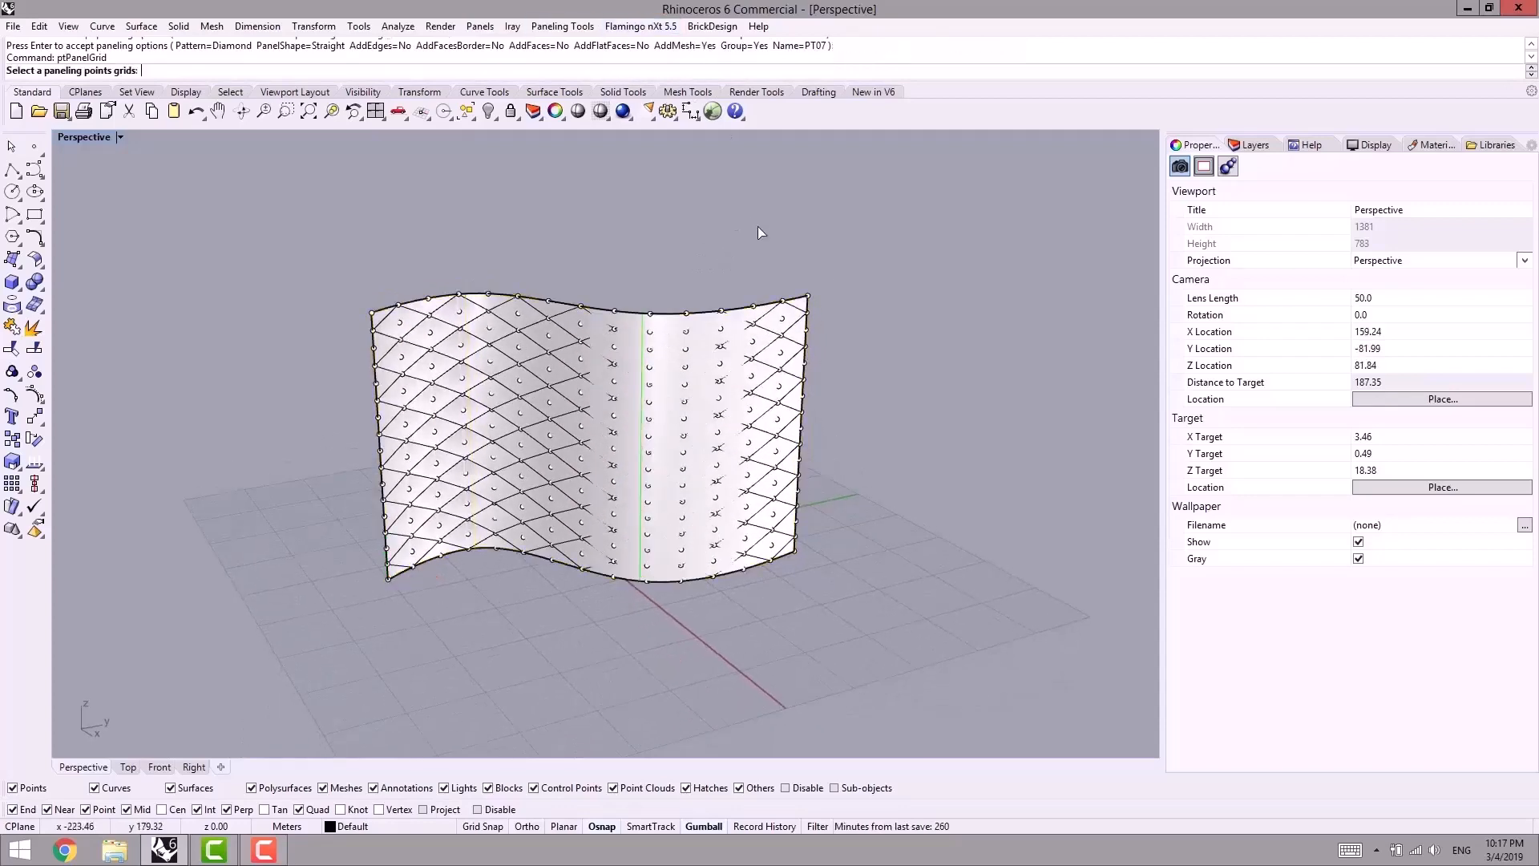
{"action": "right_click_drag", "start_coordinate": [841, 332], "coordinate": [605, 356], "text": "shift"}
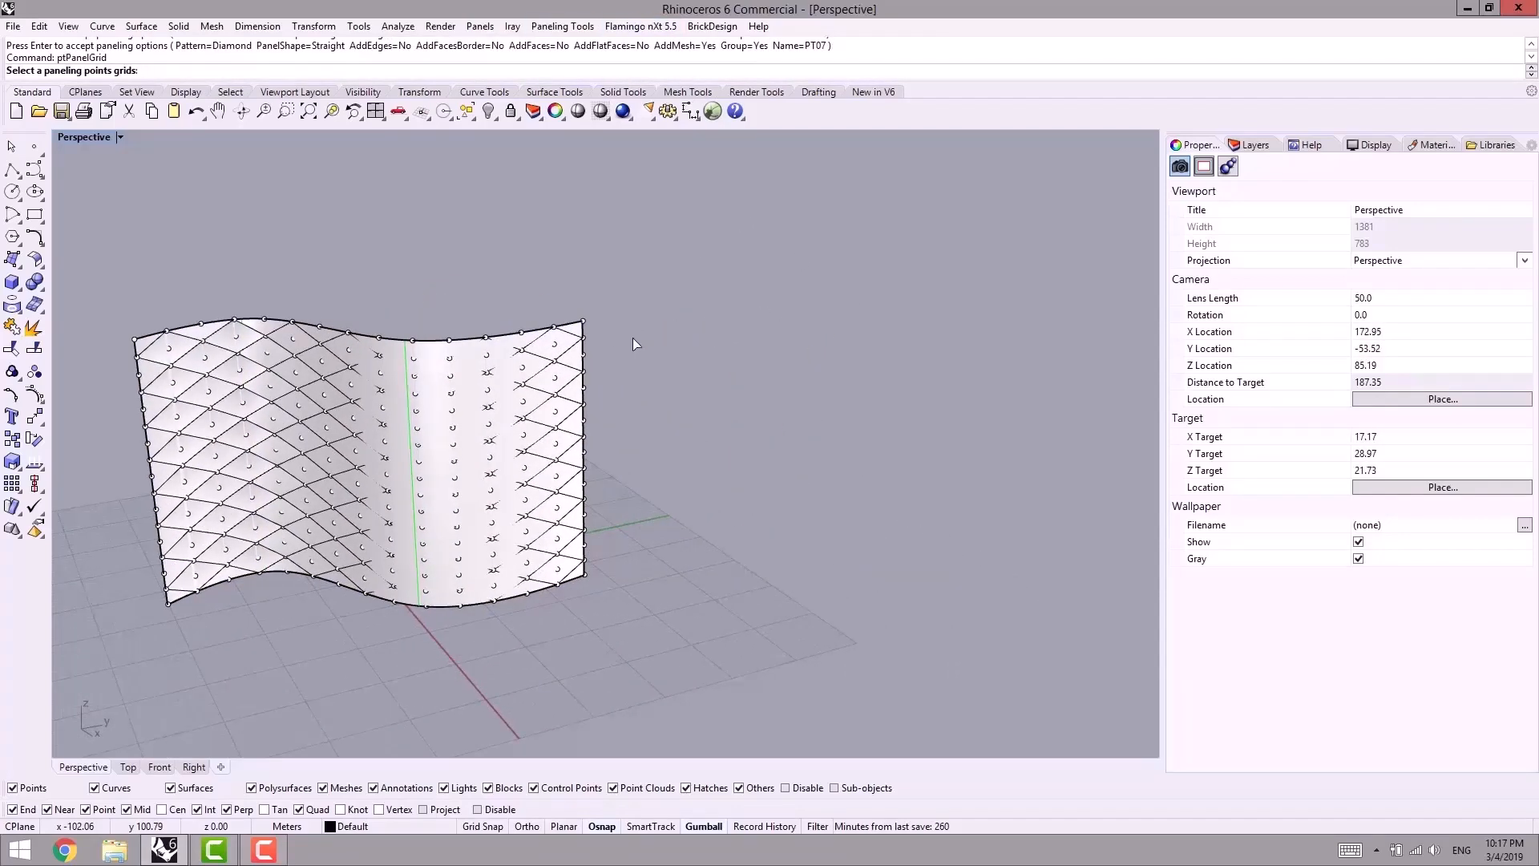
{"action": "left_click", "coordinate": [559, 390]}
{"action": "right_click", "coordinate": [513, 415]}
{"action": "left_click", "coordinate": [520, 409]}
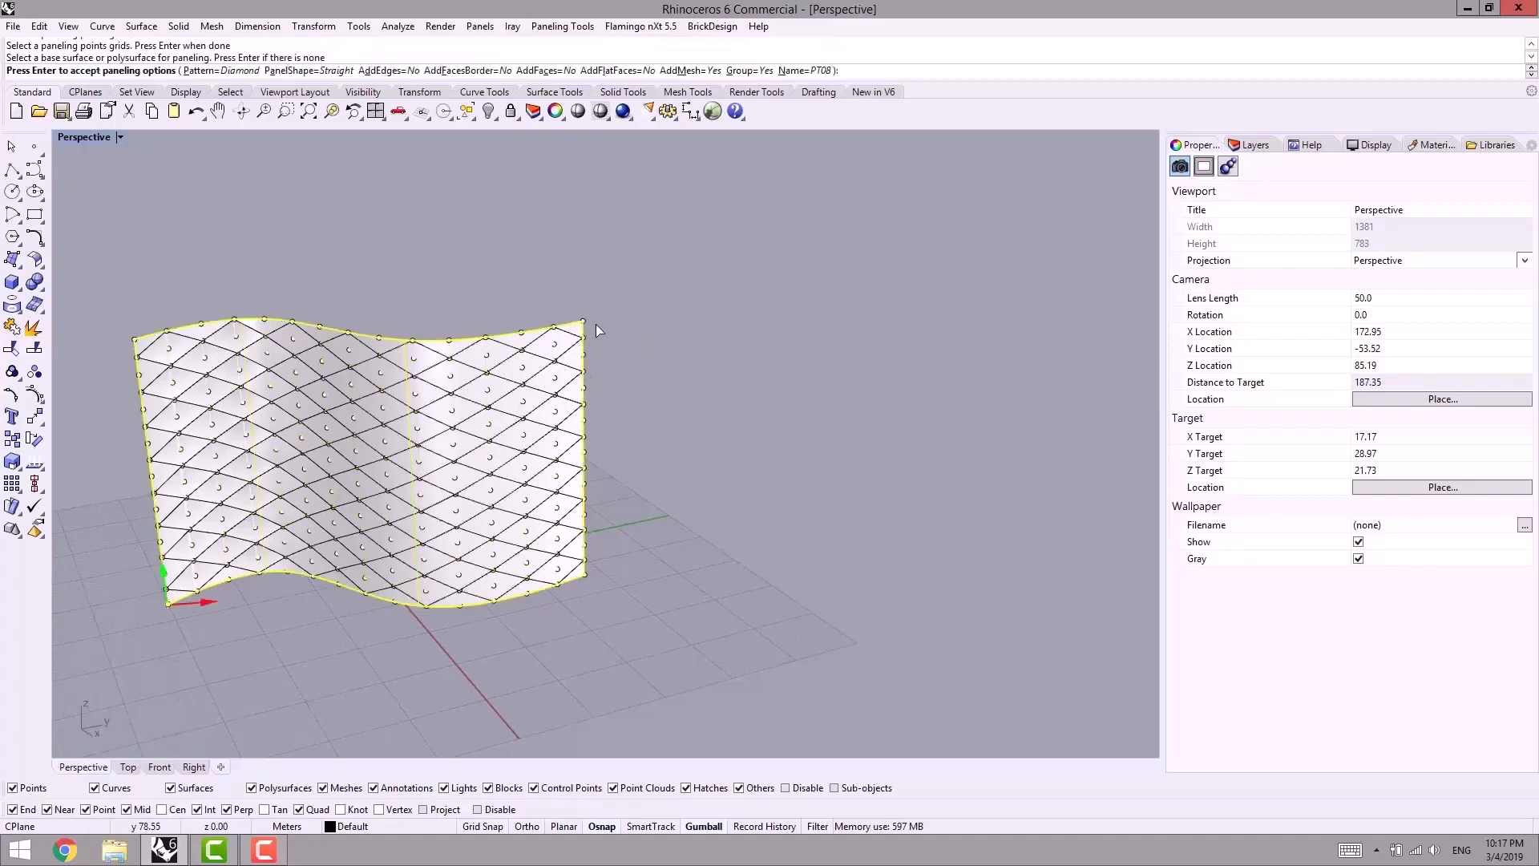
{"action": "key", "text": "Return"}
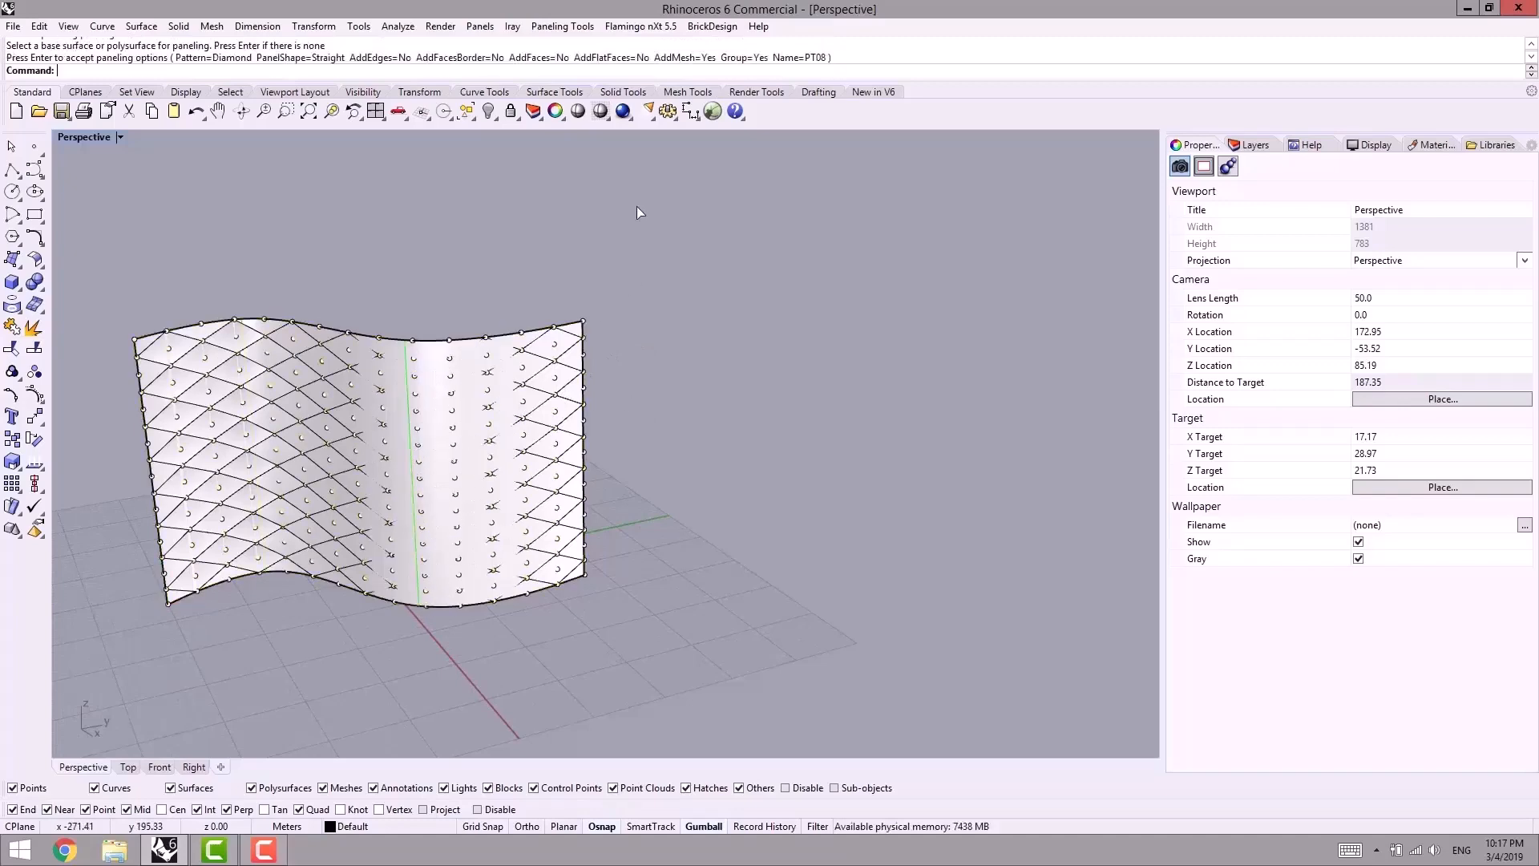
Step: Move one group of diamond meshes along the Y direction clear of the wavy surface and examine its object properties
{"action": "left_click", "coordinate": [570, 385]}
{"action": "left_click", "coordinate": [618, 430]}
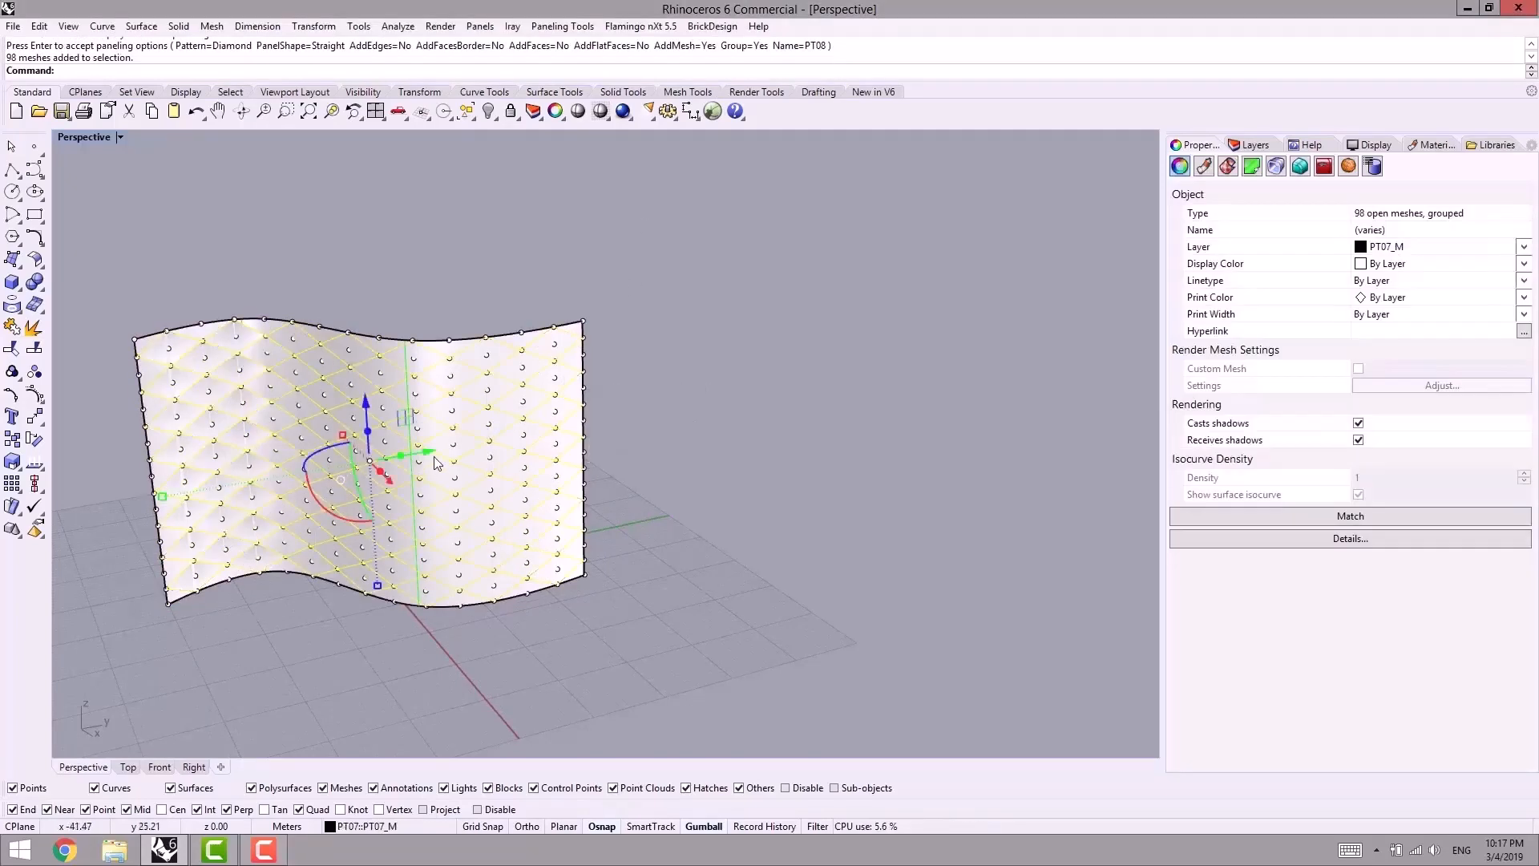
{"action": "left_click_drag", "start_coordinate": [434, 455], "coordinate": [899, 417]}
{"action": "right_click_drag", "start_coordinate": [877, 515], "coordinate": [818, 537]}
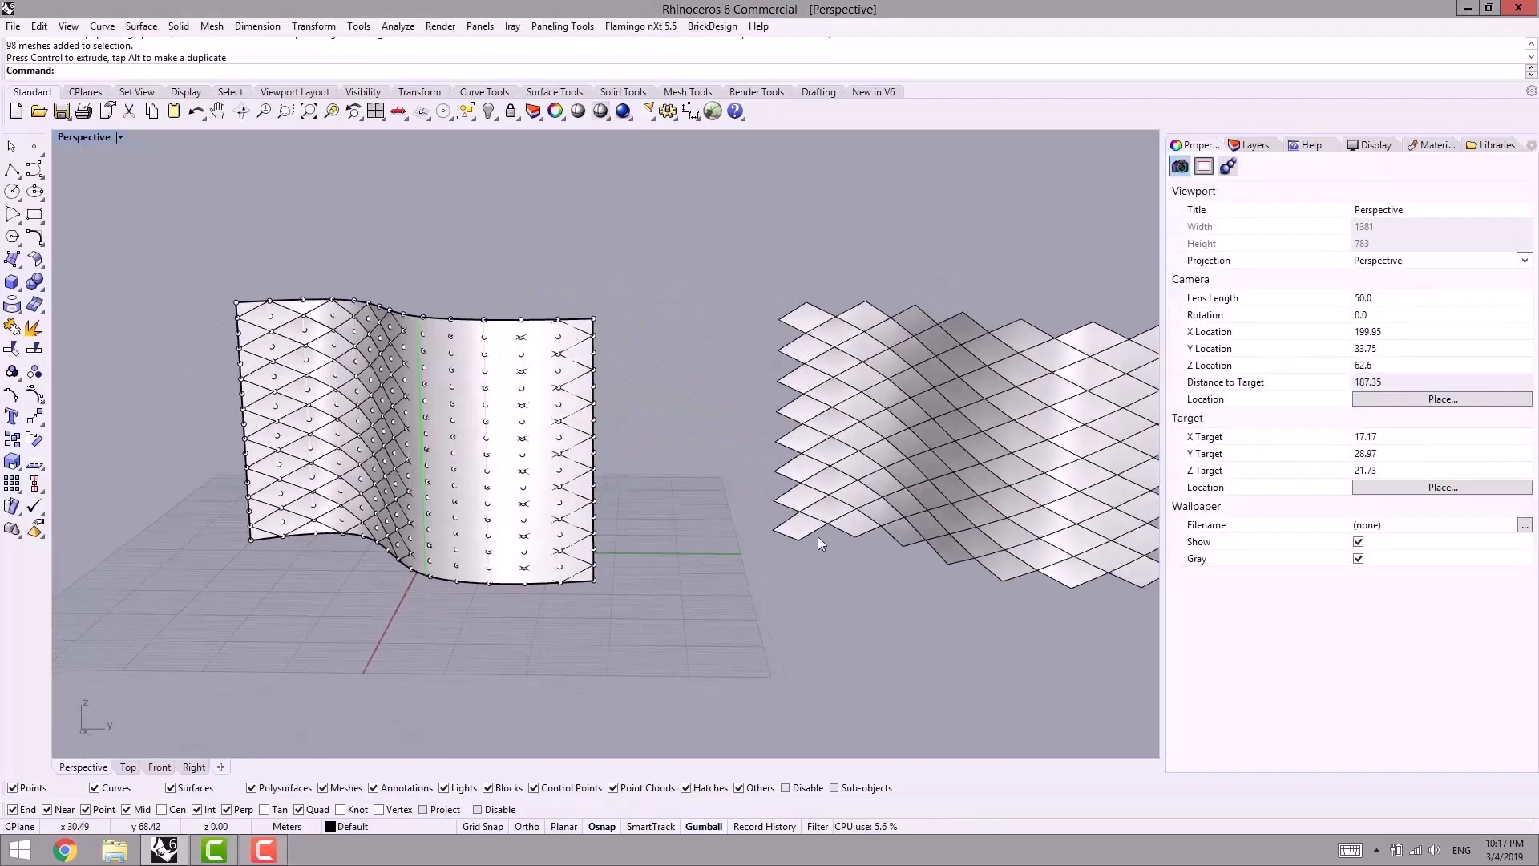
{"action": "right_click_drag", "start_coordinate": [1037, 440], "coordinate": [807, 421]}
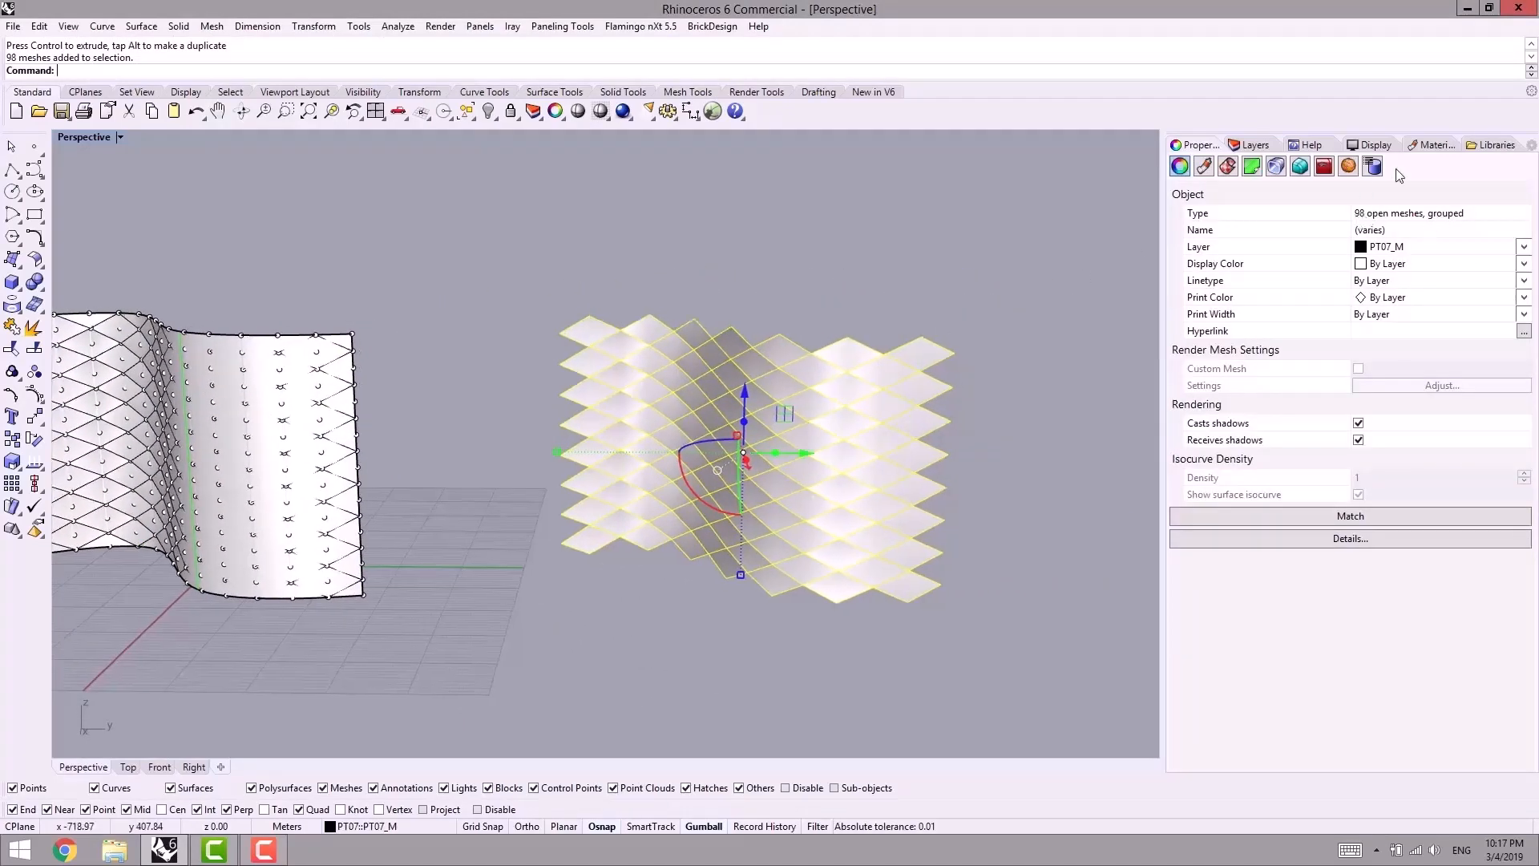
{"action": "right_click_drag", "start_coordinate": [1022, 310], "coordinate": [983, 312], "text": "shift"}
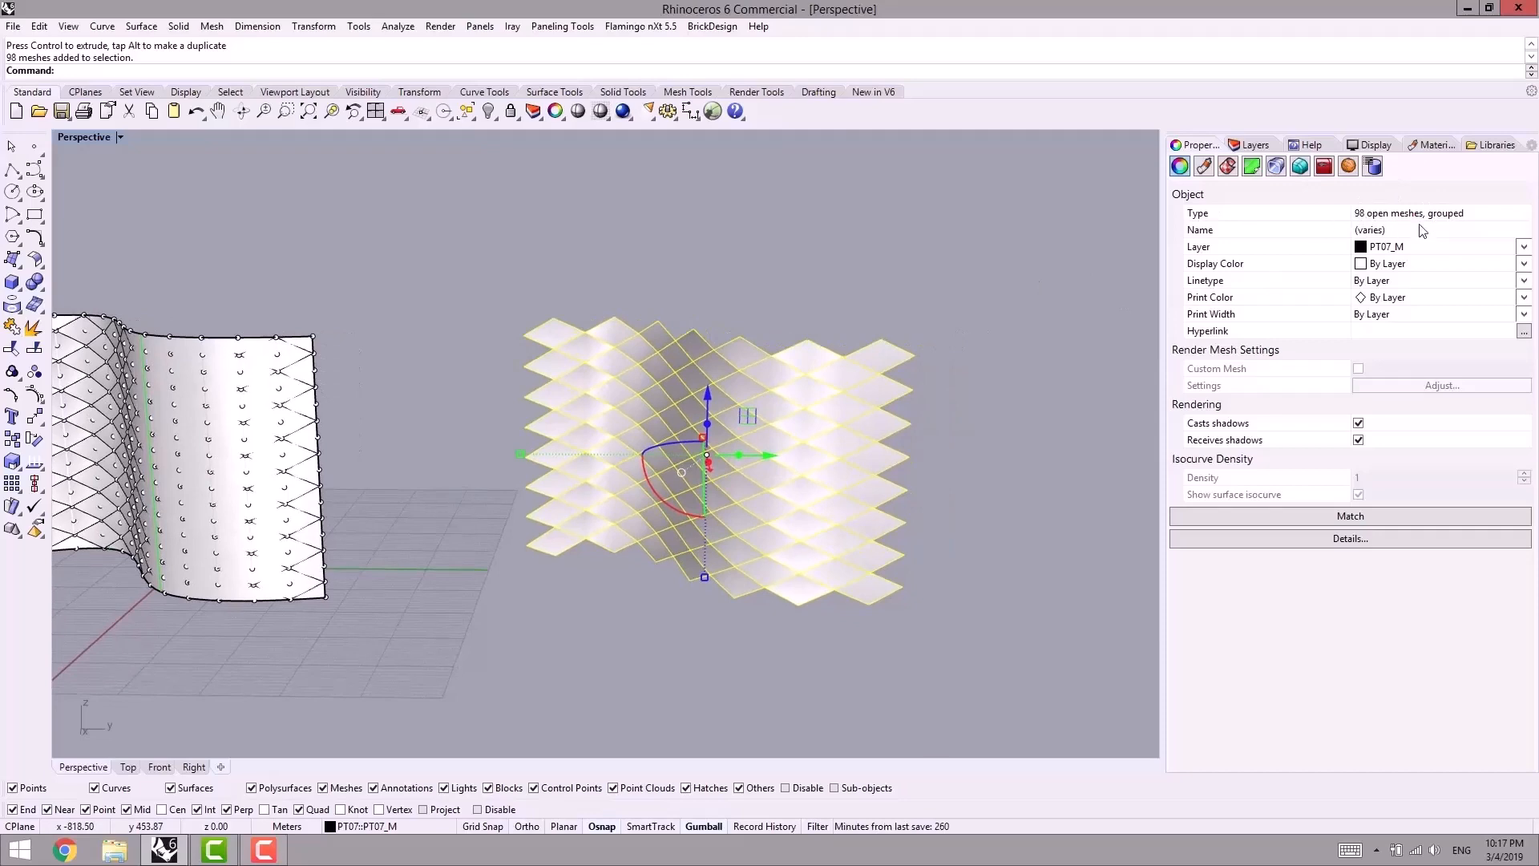
Step: Undo the mesh group's move and the mesh paneling on the wavy surface
{"action": "key", "text": "ctrl+z"}
{"action": "key", "text": "ctrl+z"}
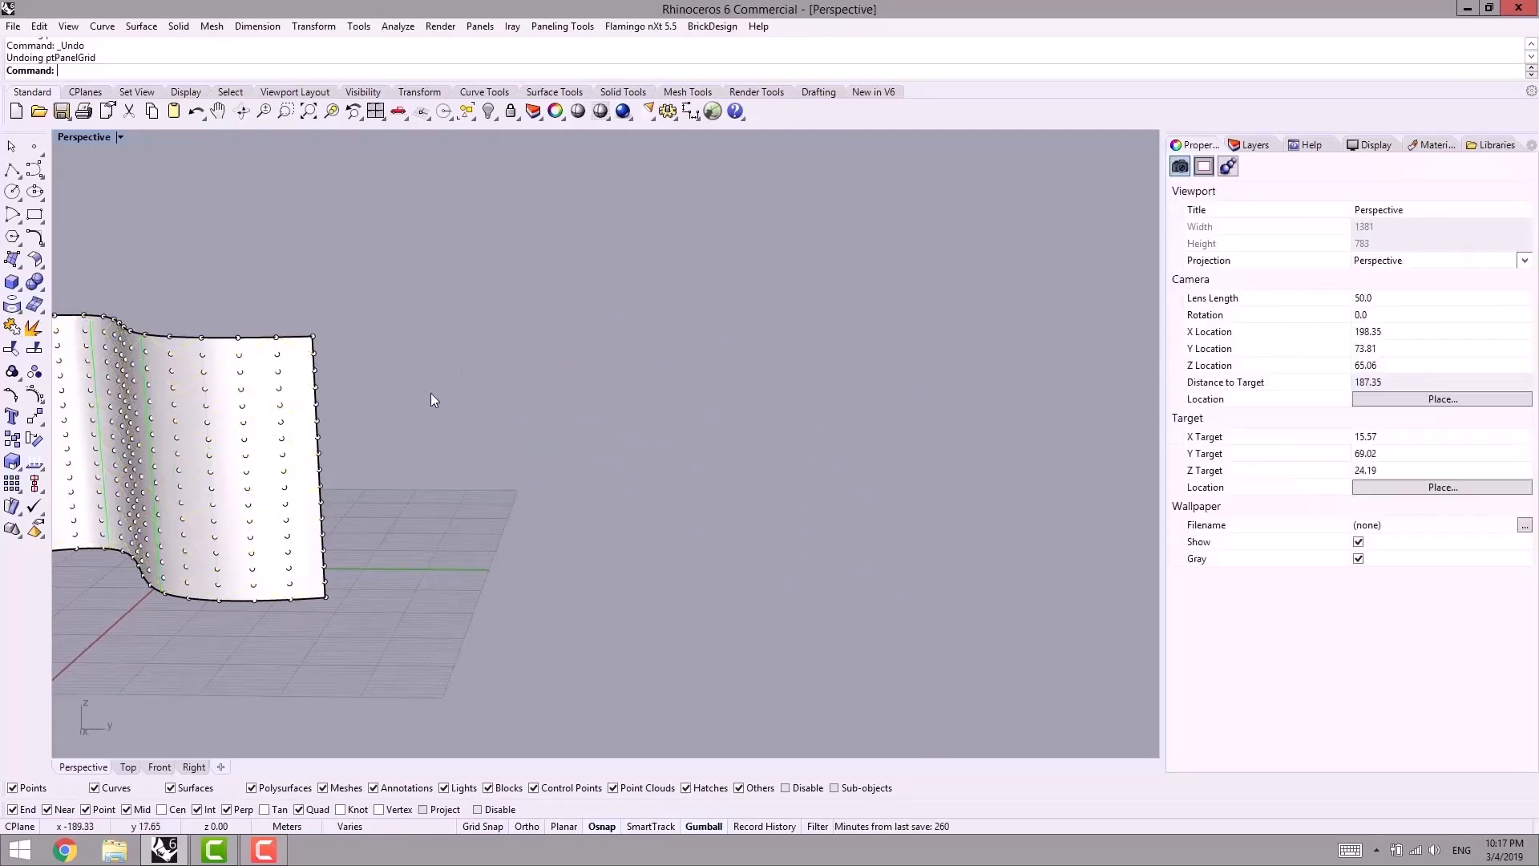
Step: Run ptPanelGrid on the point grid and wavy surface with AddFacesBorder, AddFaces and AddMesh set to Yes, keeping the Diamond pattern
{"action": "right_click_drag", "start_coordinate": [434, 451], "coordinate": [781, 464], "text": "shift"}
{"action": "scroll", "coordinate": [446, 420], "scroll_direction": "up", "scroll_amount": 2}
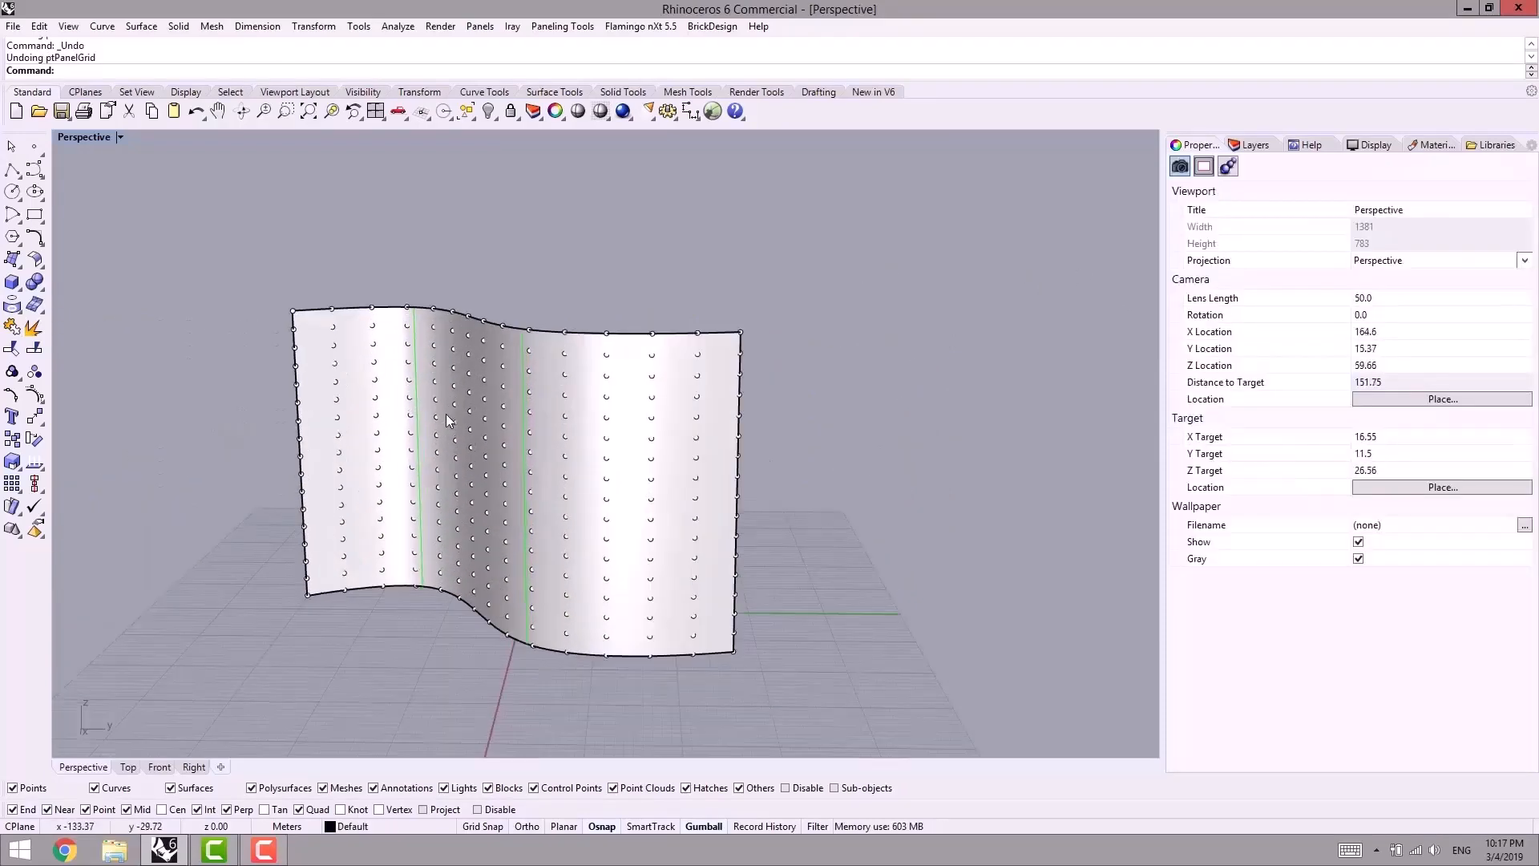
{"action": "key", "text": "Return"}
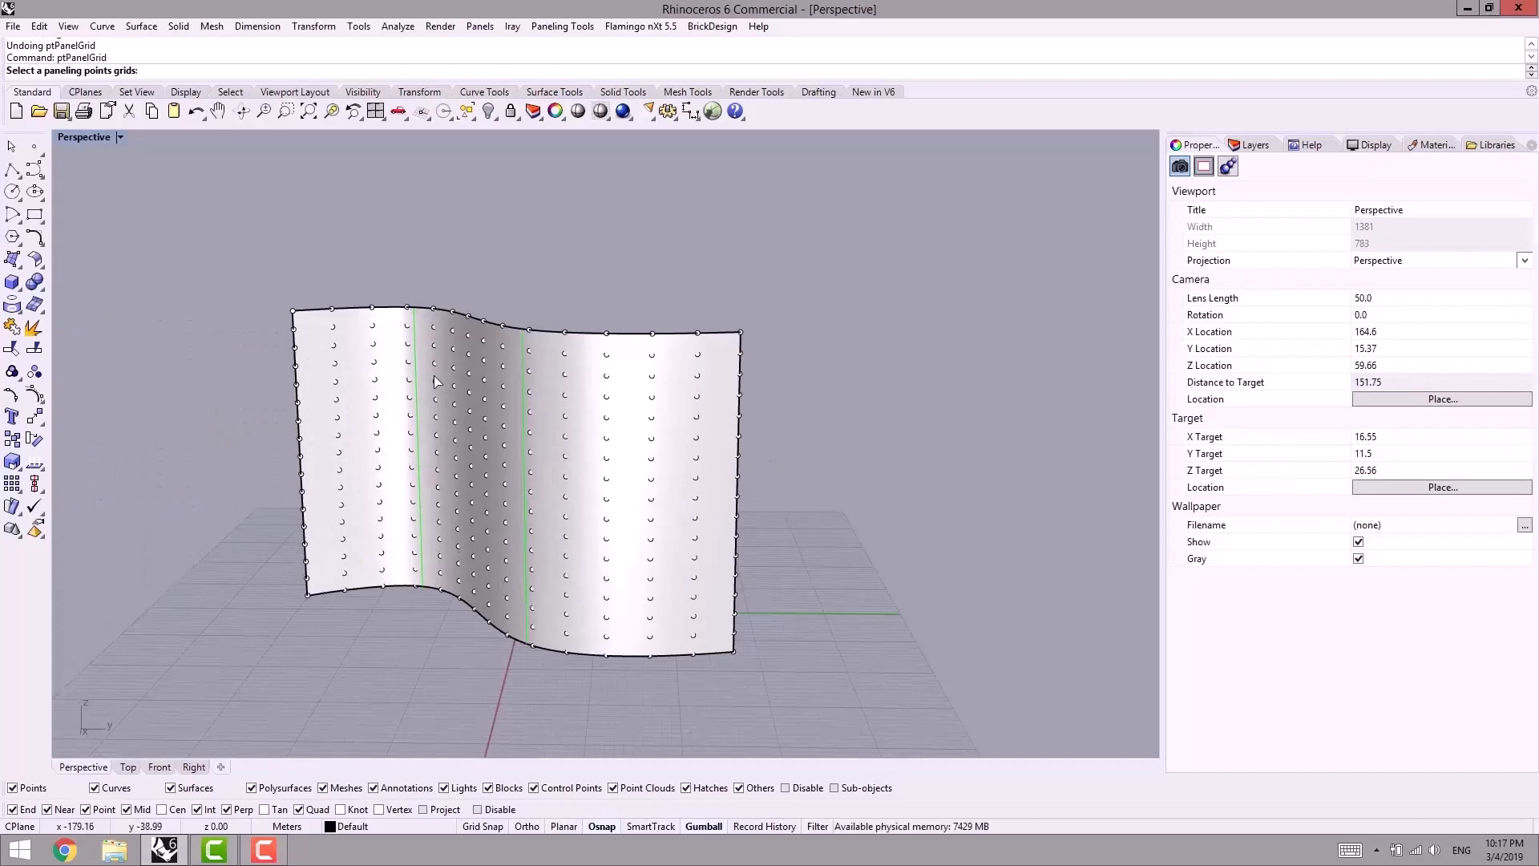
{"action": "left_click", "coordinate": [435, 375]}
{"action": "key", "text": "Return"}
{"action": "left_click", "coordinate": [503, 414]}
{"action": "right_click_drag", "start_coordinate": [542, 220], "coordinate": [603, 223]}
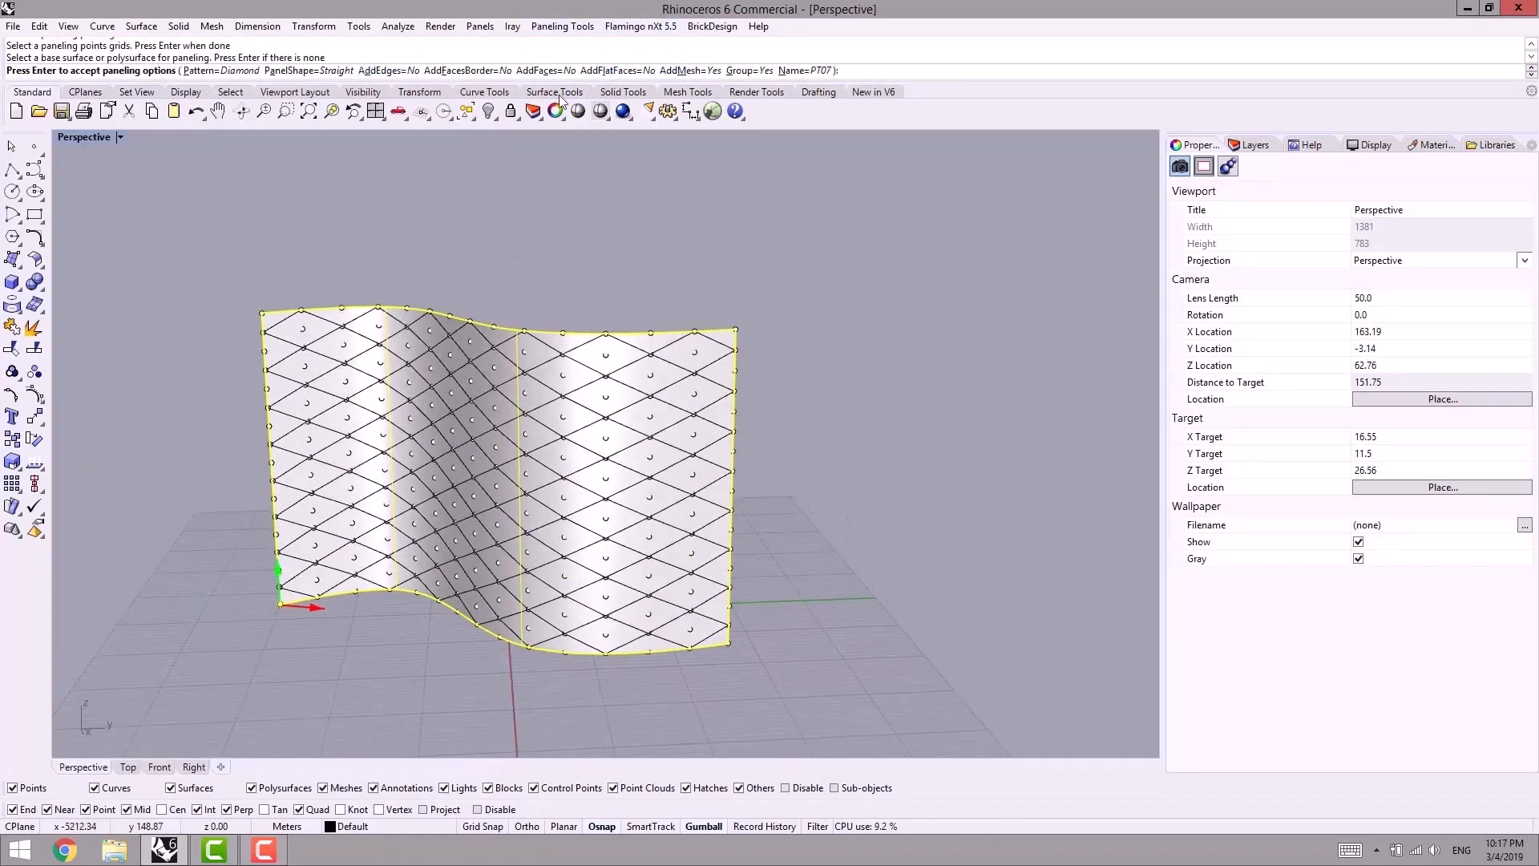
{"action": "left_click", "coordinate": [696, 70]}
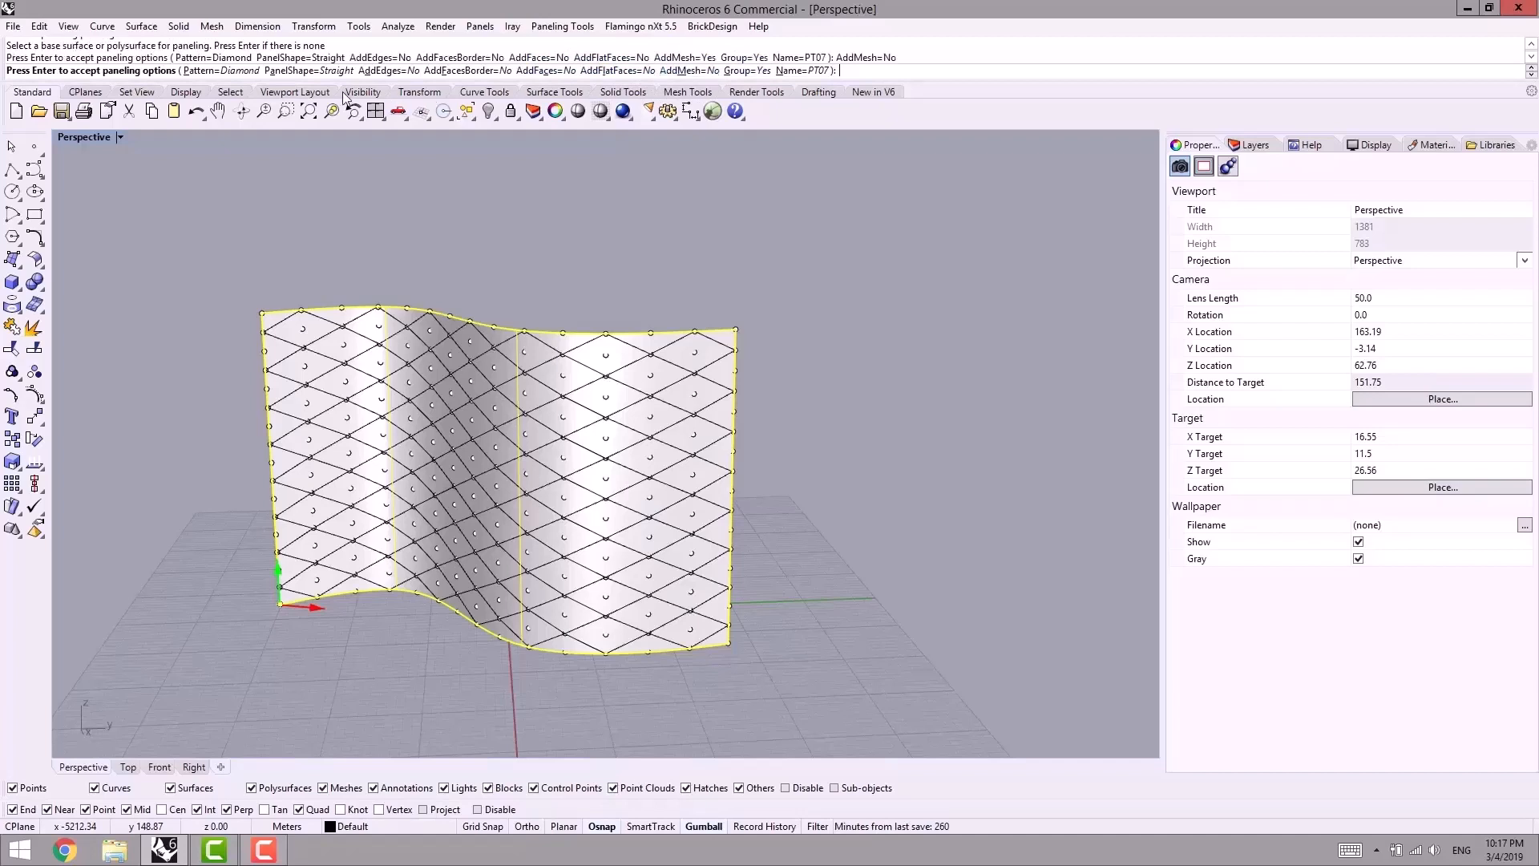
{"action": "left_click", "coordinate": [464, 71]}
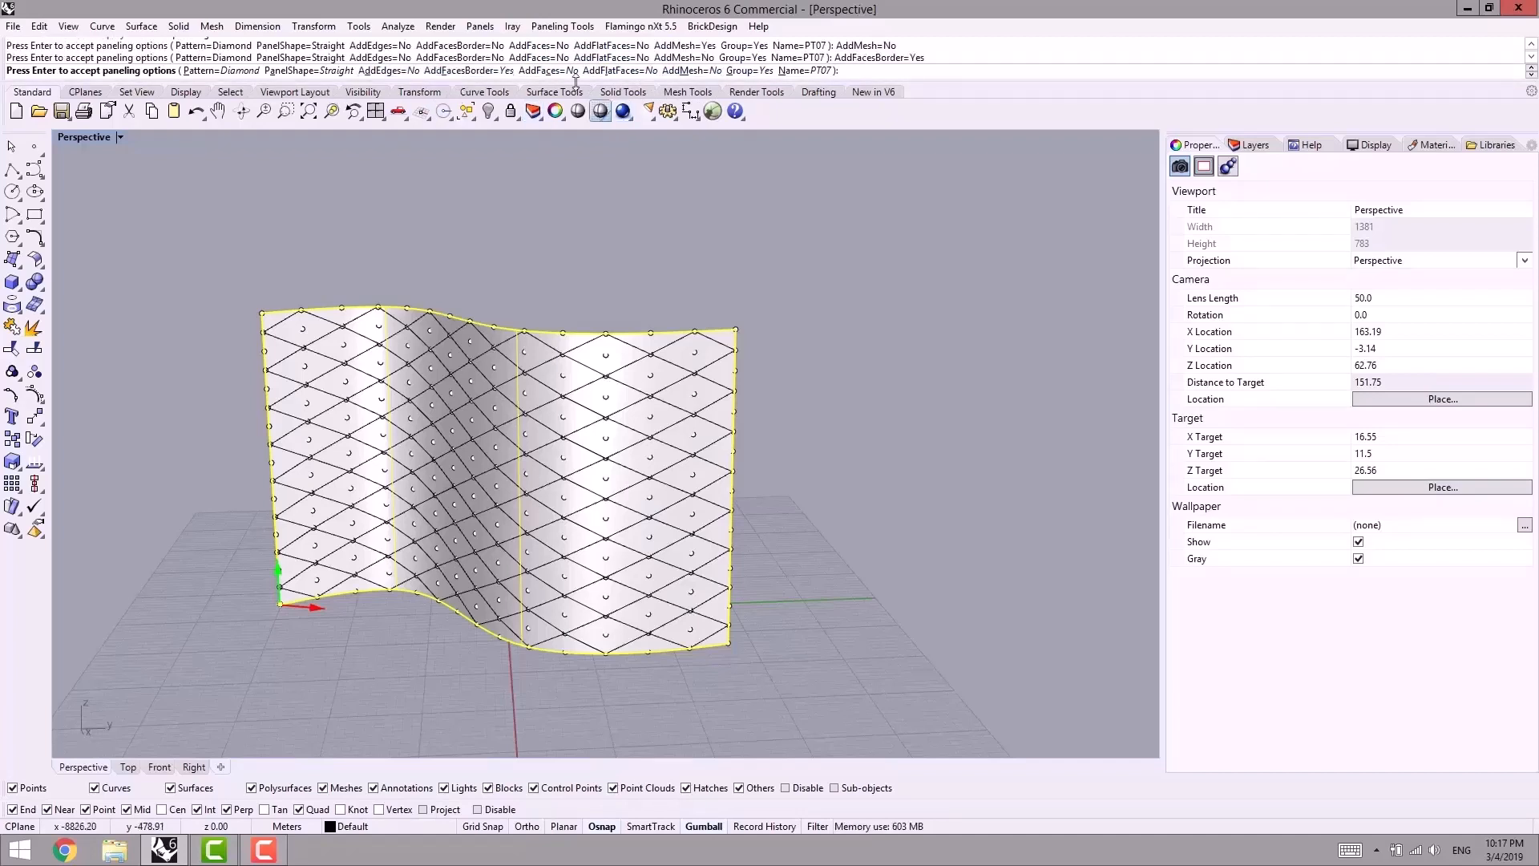
{"action": "left_click", "coordinate": [548, 71]}
{"action": "left_click", "coordinate": [694, 70]}
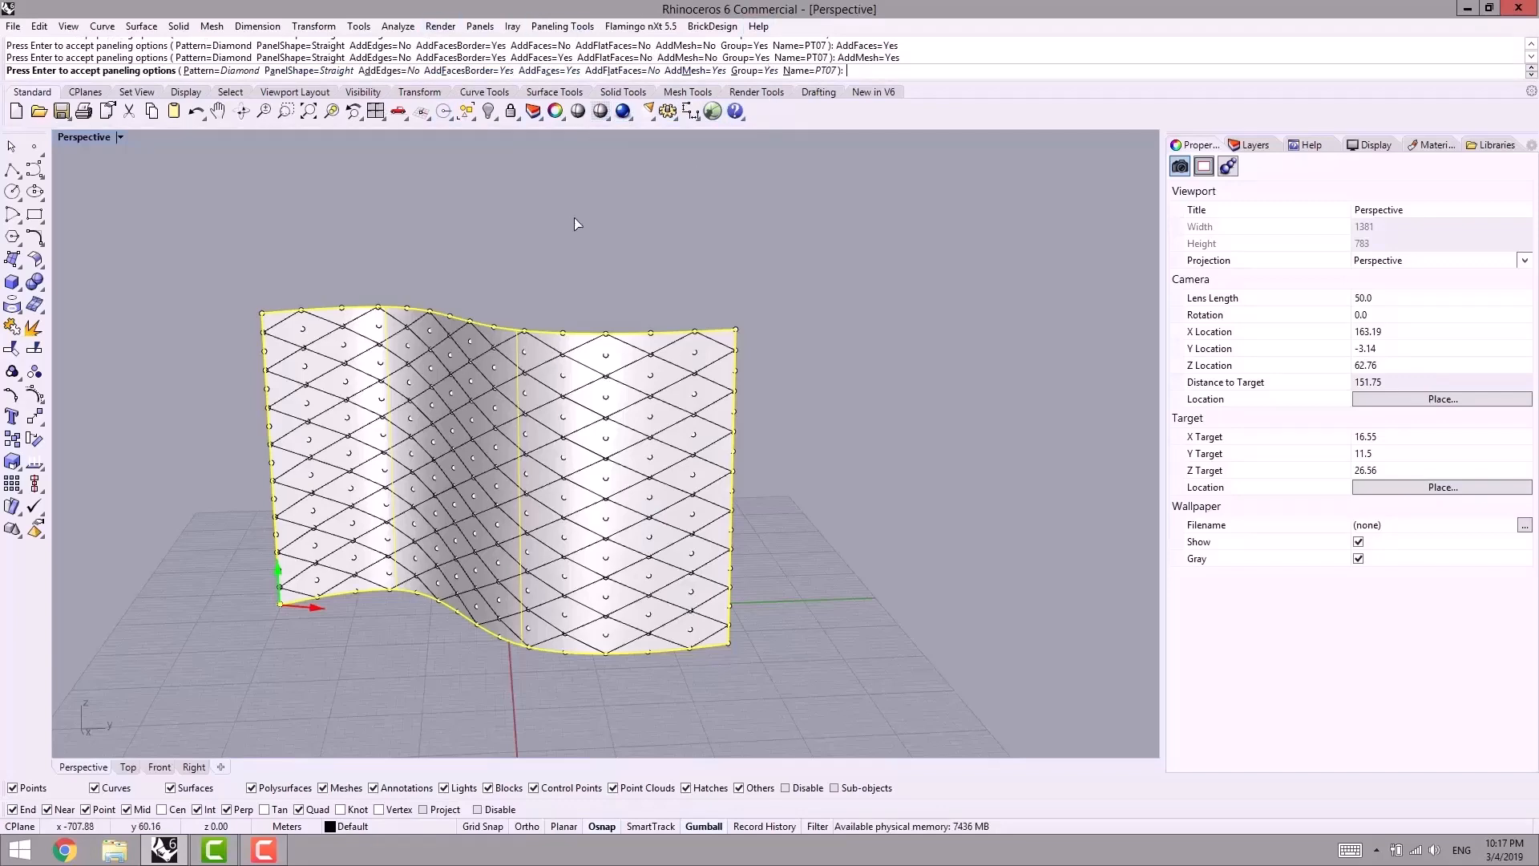
{"action": "key", "text": "Return"}
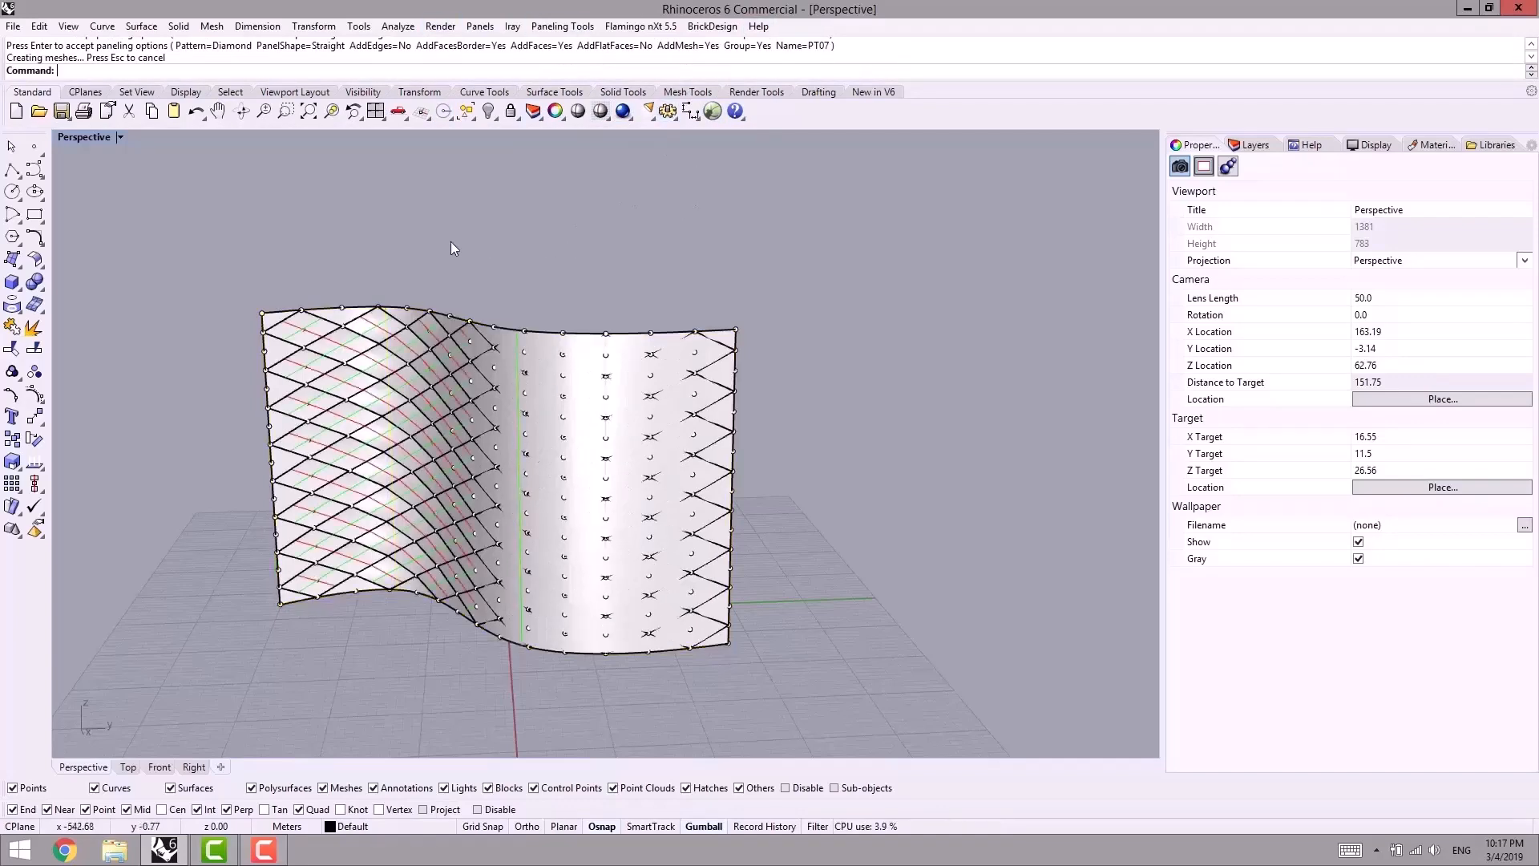
Step: Select the group of diamond surface faces and move it along the positive Y direction beside the wavy surface
{"action": "scroll", "coordinate": [731, 349], "scroll_direction": "up", "scroll_amount": 4}
{"action": "left_click", "coordinate": [726, 368]}
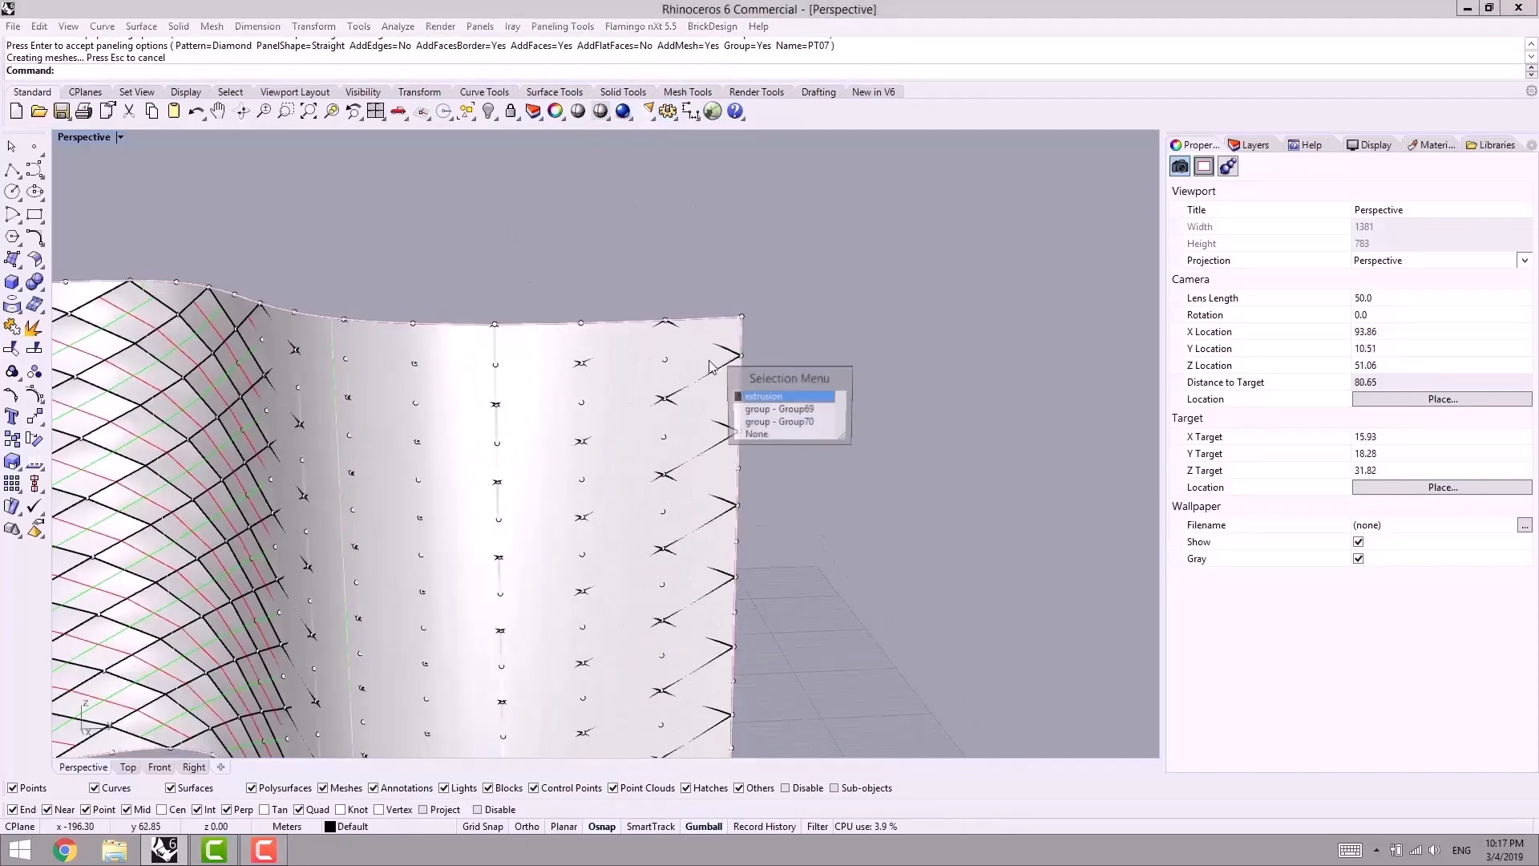
{"action": "left_click", "coordinate": [765, 410]}
{"action": "scroll", "coordinate": [618, 473], "scroll_direction": "down", "scroll_amount": 5}
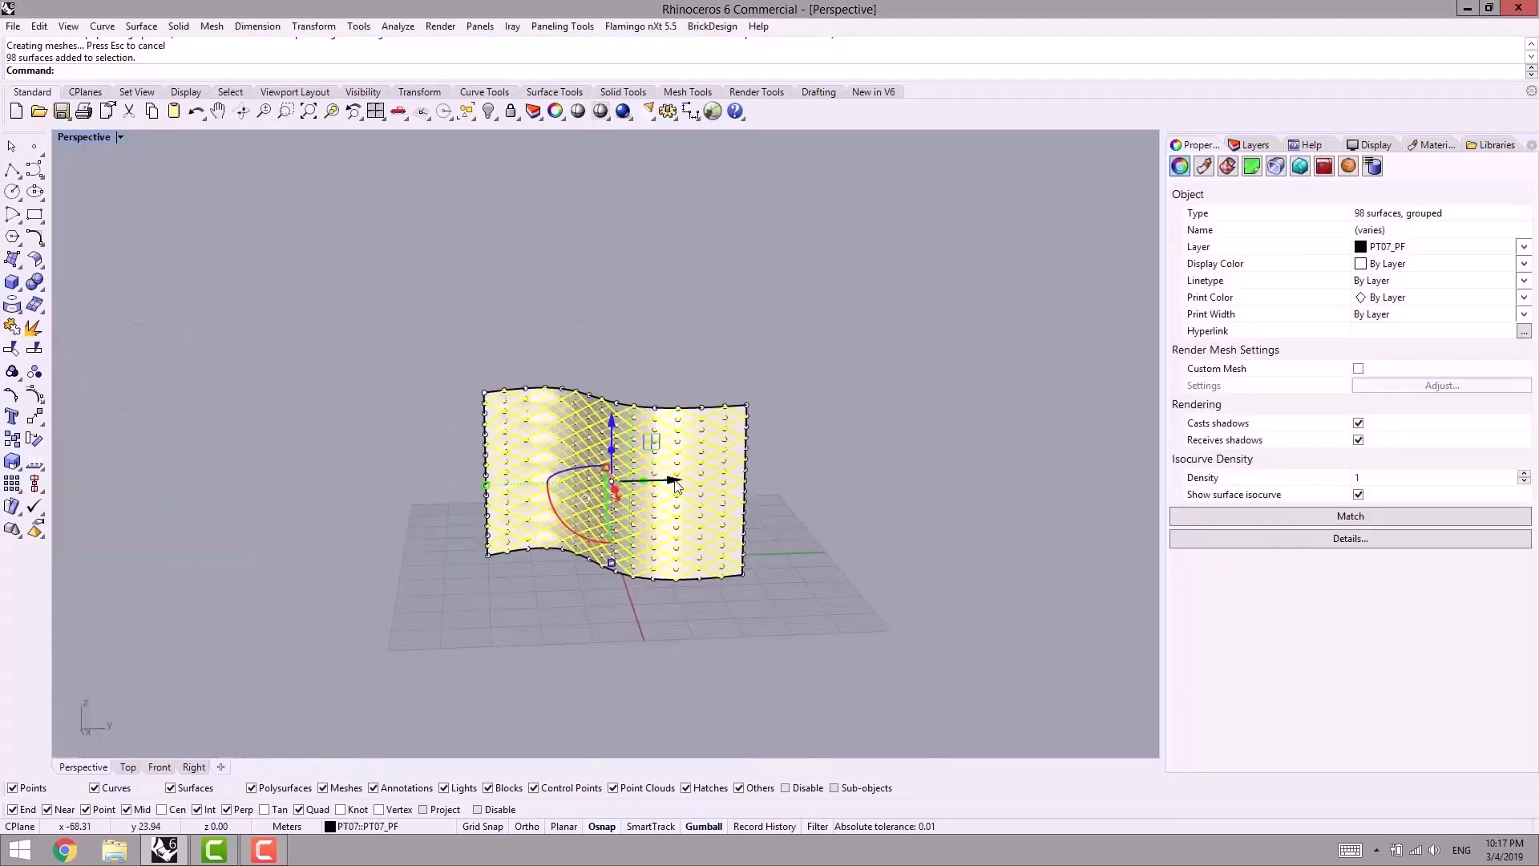
{"action": "key", "text": "alt"}
{"action": "left_click_drag", "start_coordinate": [676, 482], "coordinate": [1004, 460]}
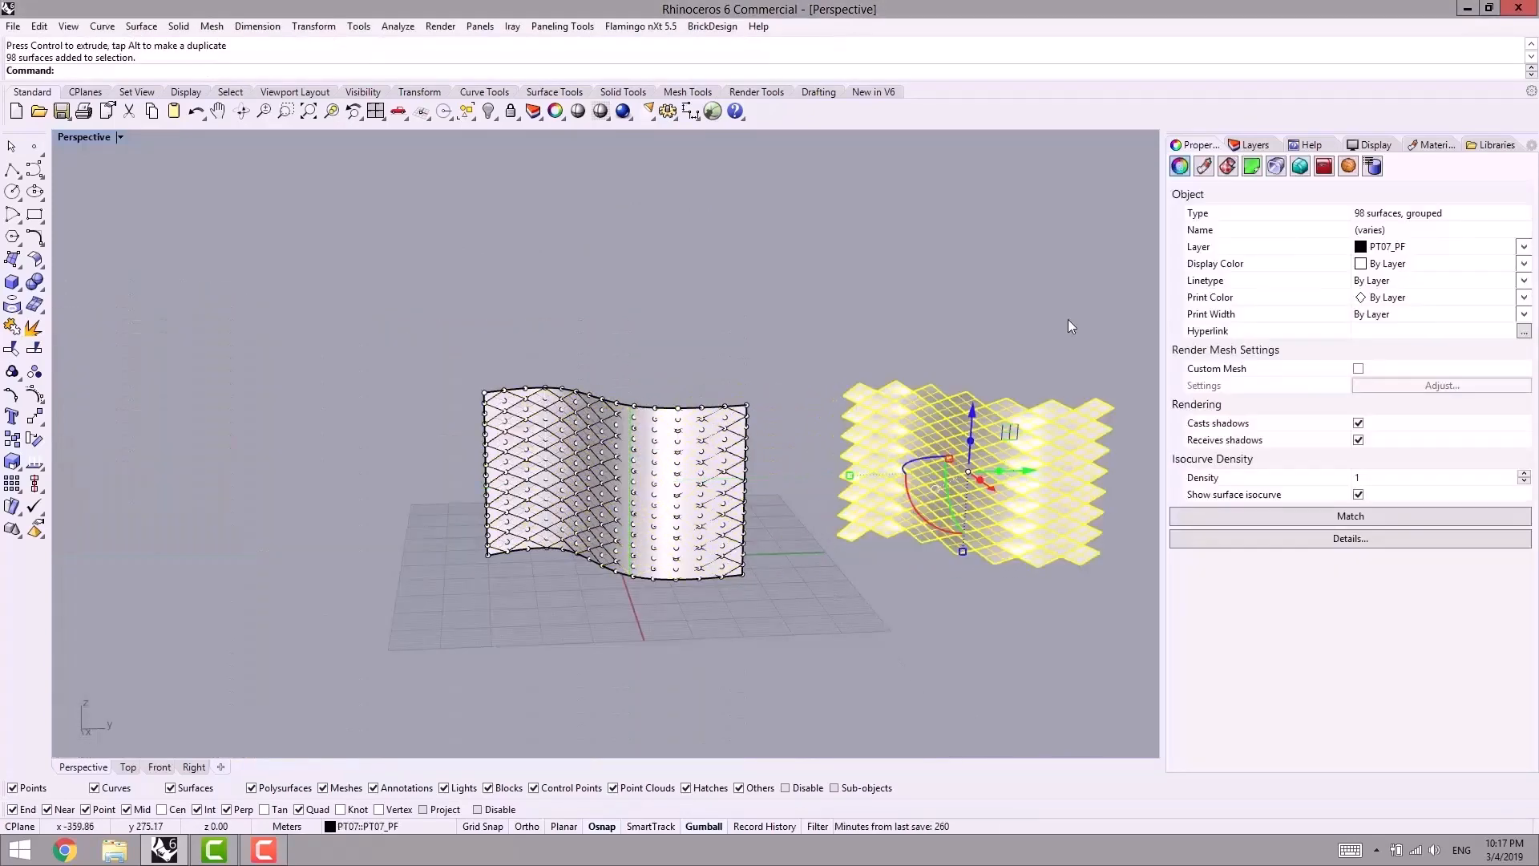
{"action": "left_click", "coordinate": [782, 403]}
Step: Select the group of closed face border curves and move it up along Z above the wavy surface
{"action": "scroll", "coordinate": [721, 405], "scroll_direction": "up", "scroll_amount": 5}
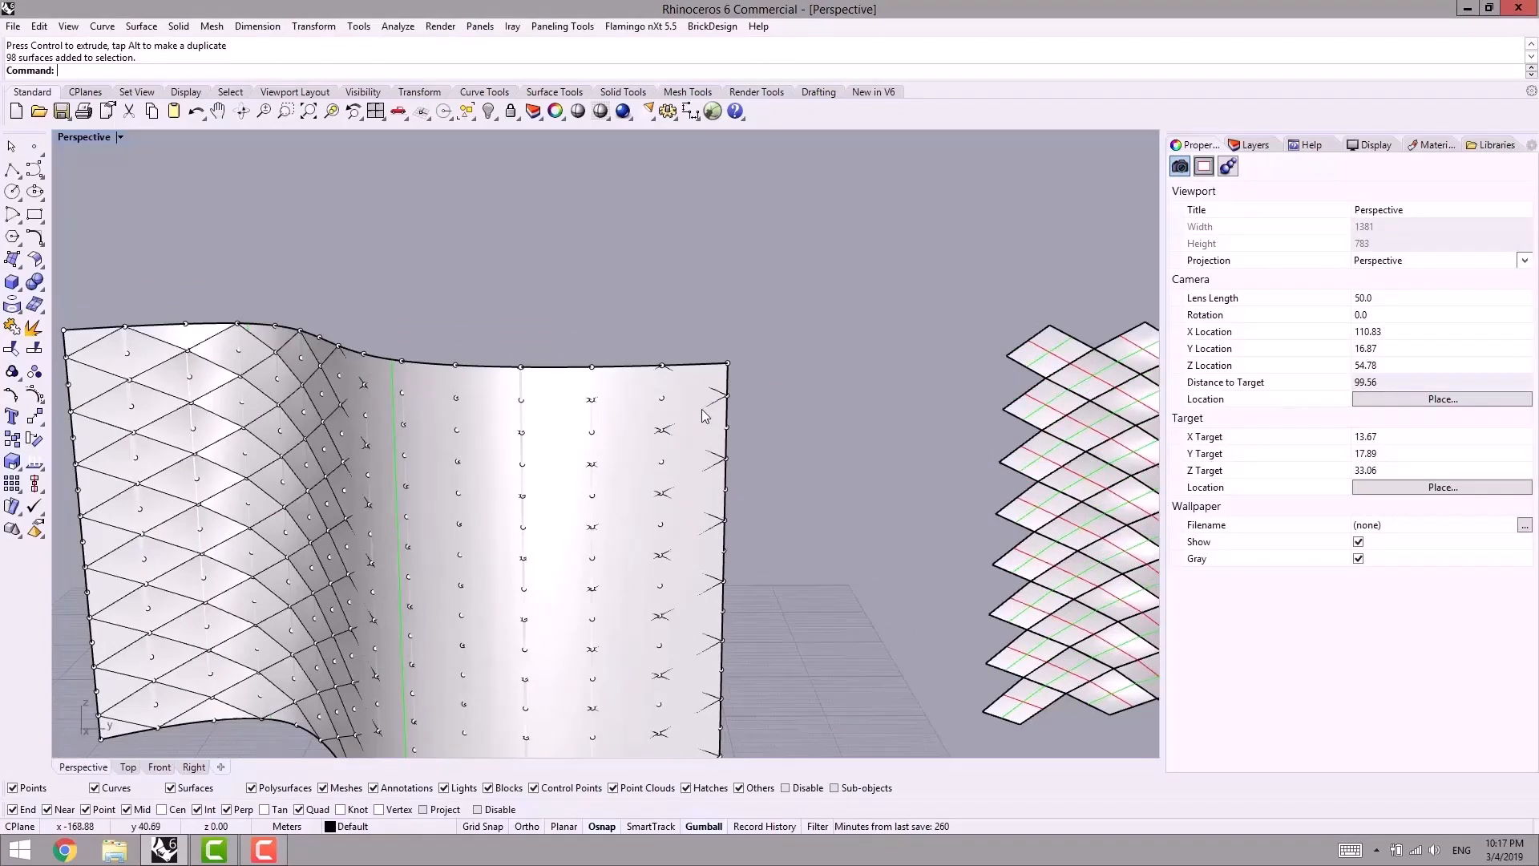
{"action": "left_click", "coordinate": [702, 415]}
{"action": "left_click", "coordinate": [758, 465]}
{"action": "scroll", "coordinate": [776, 528], "scroll_direction": "down", "scroll_amount": 4}
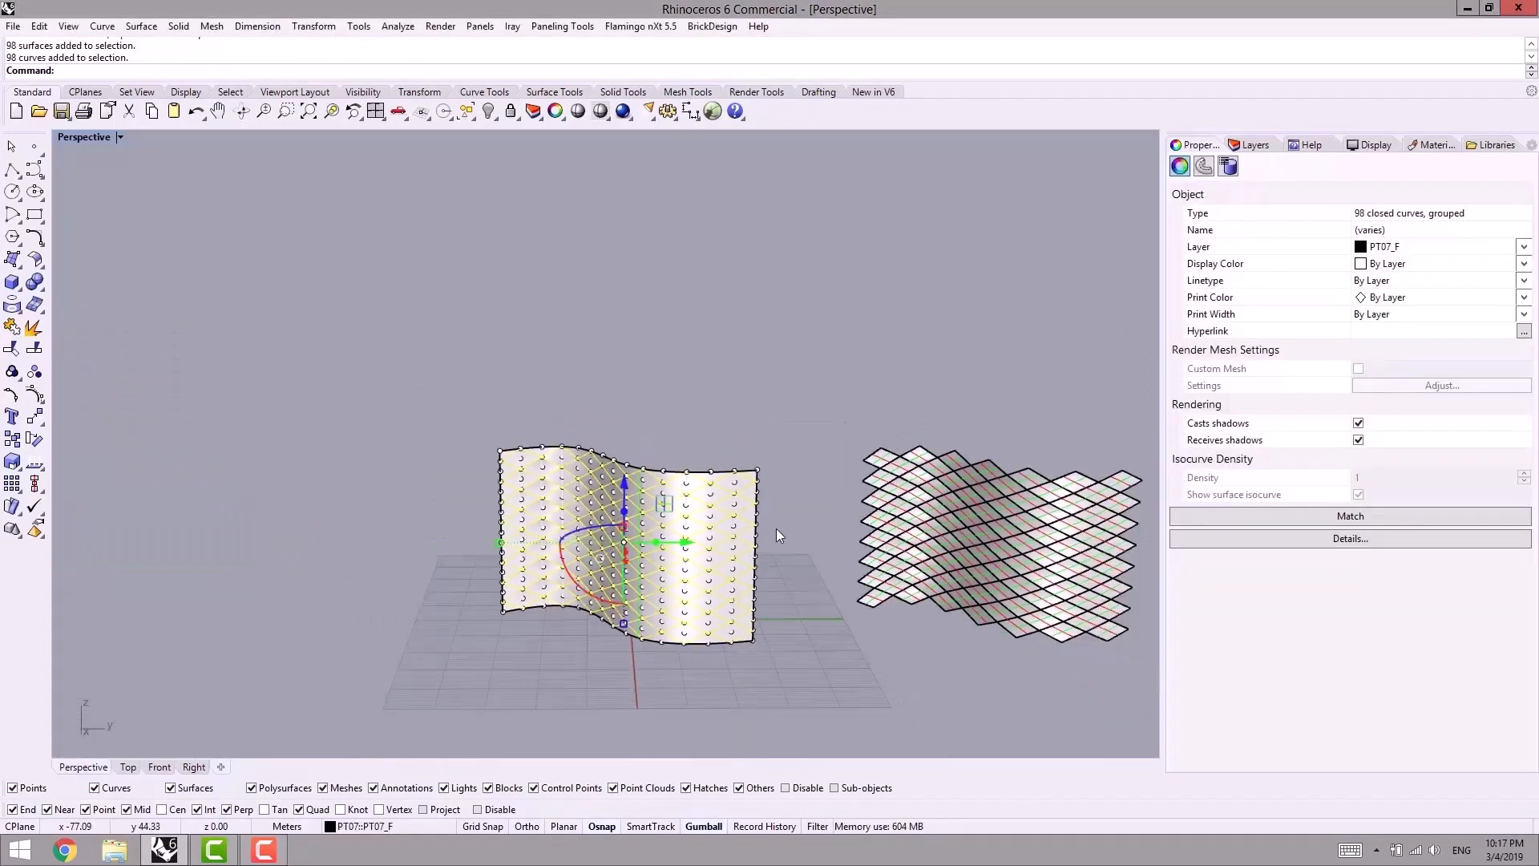
{"action": "key", "text": "alt"}
{"action": "left_click_drag", "start_coordinate": [625, 483], "coordinate": [625, 276]}
{"action": "left_click", "coordinate": [764, 473]}
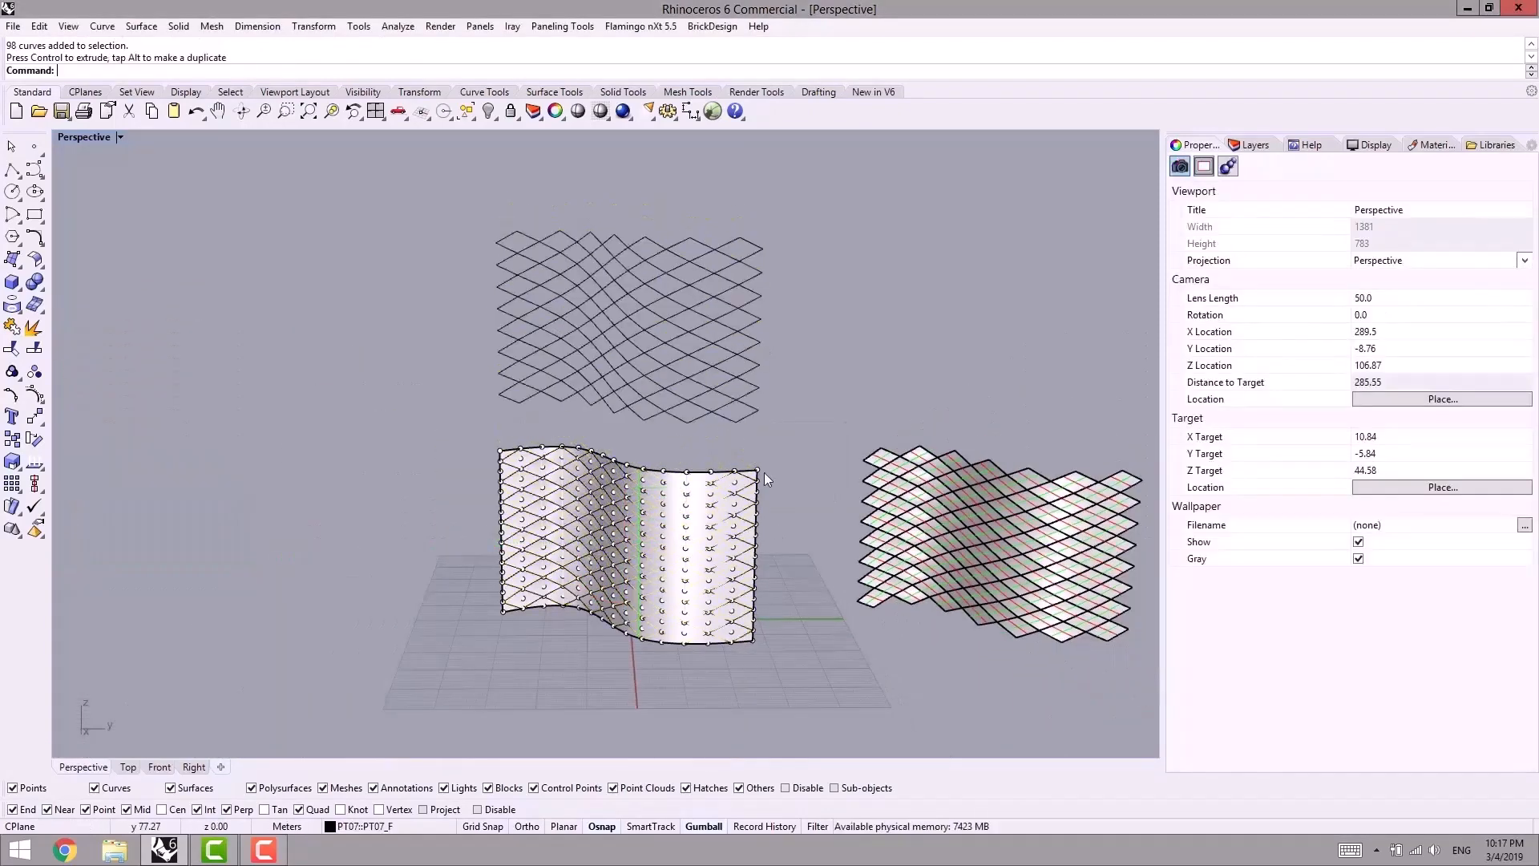
Step: Select the remaining group of diamond meshes and move it along the negative Y direction to the surface's other side
{"action": "scroll", "coordinate": [722, 502], "scroll_direction": "up", "scroll_amount": 5}
{"action": "left_click", "coordinate": [758, 526]}
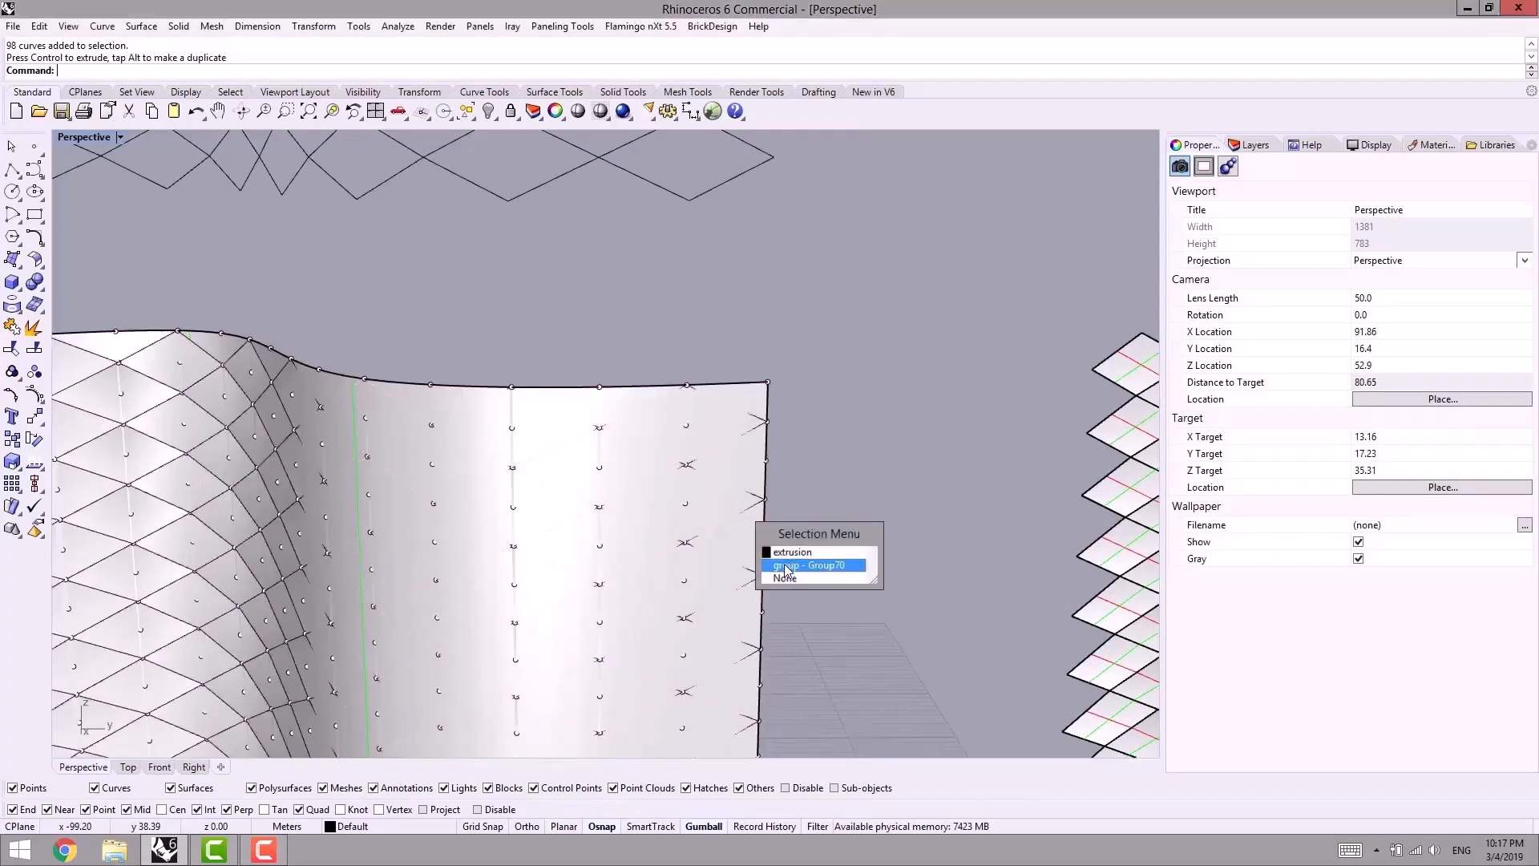
{"action": "left_click", "coordinate": [787, 566]}
{"action": "scroll", "coordinate": [722, 565], "scroll_direction": "down", "scroll_amount": 5}
{"action": "left_click_drag", "start_coordinate": [675, 581], "coordinate": [324, 581]}
{"action": "left_click", "coordinate": [425, 530]}
Step: Delete the border curve, surface face and mesh panel groups, leaving only the wavy surface and its point grid
{"action": "right_click_drag", "start_coordinate": [425, 529], "coordinate": [853, 473]}
{"action": "left_click", "coordinate": [526, 373]}
{"action": "key", "text": "Delete"}
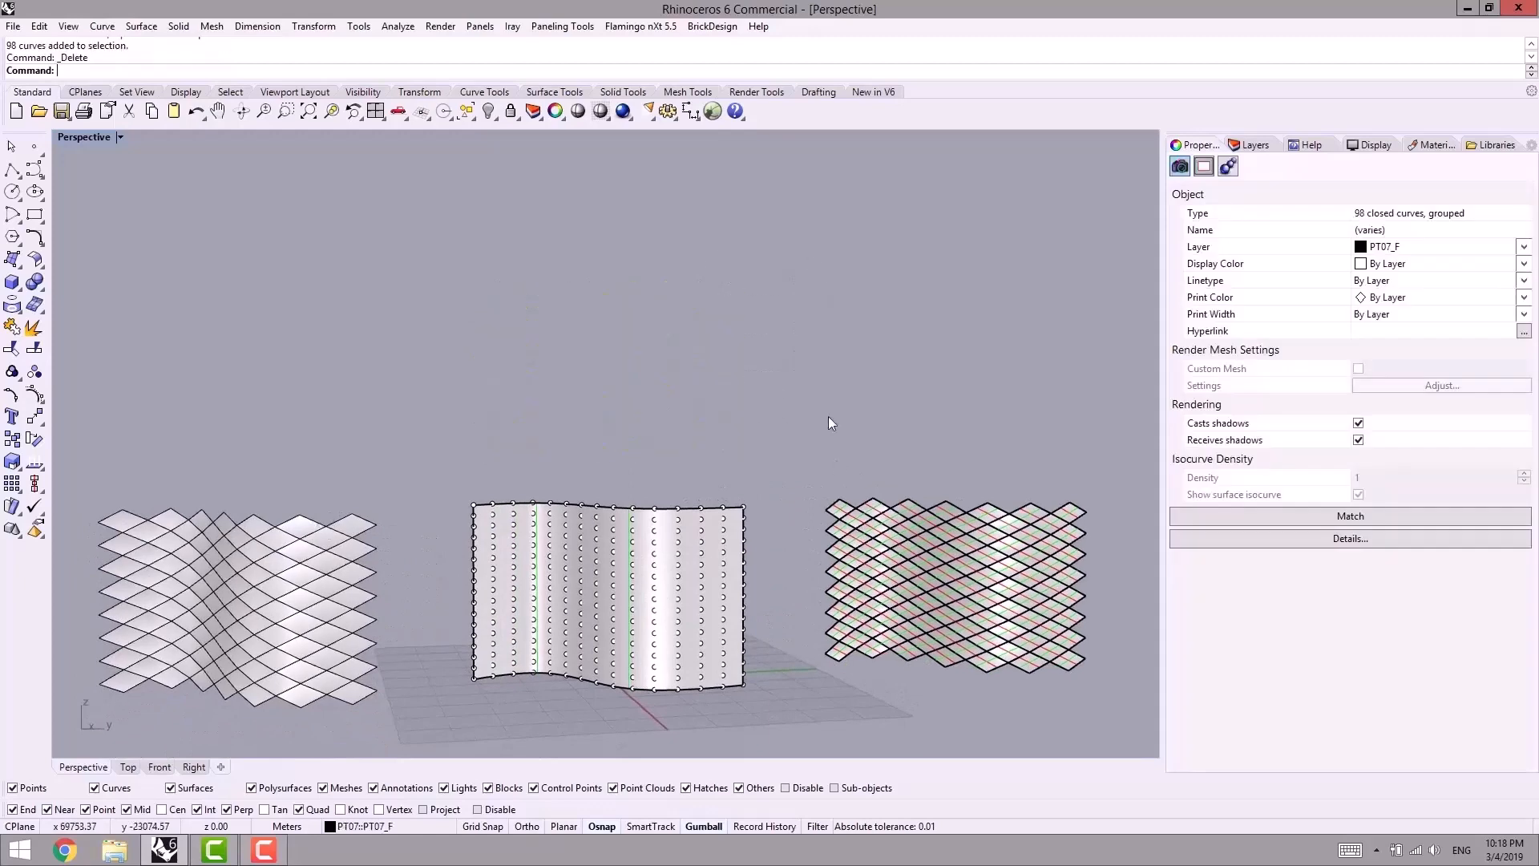
{"action": "left_click", "coordinate": [917, 595]}
{"action": "key", "text": "Delete"}
{"action": "left_click", "coordinate": [282, 575]}
{"action": "key", "text": "Delete"}
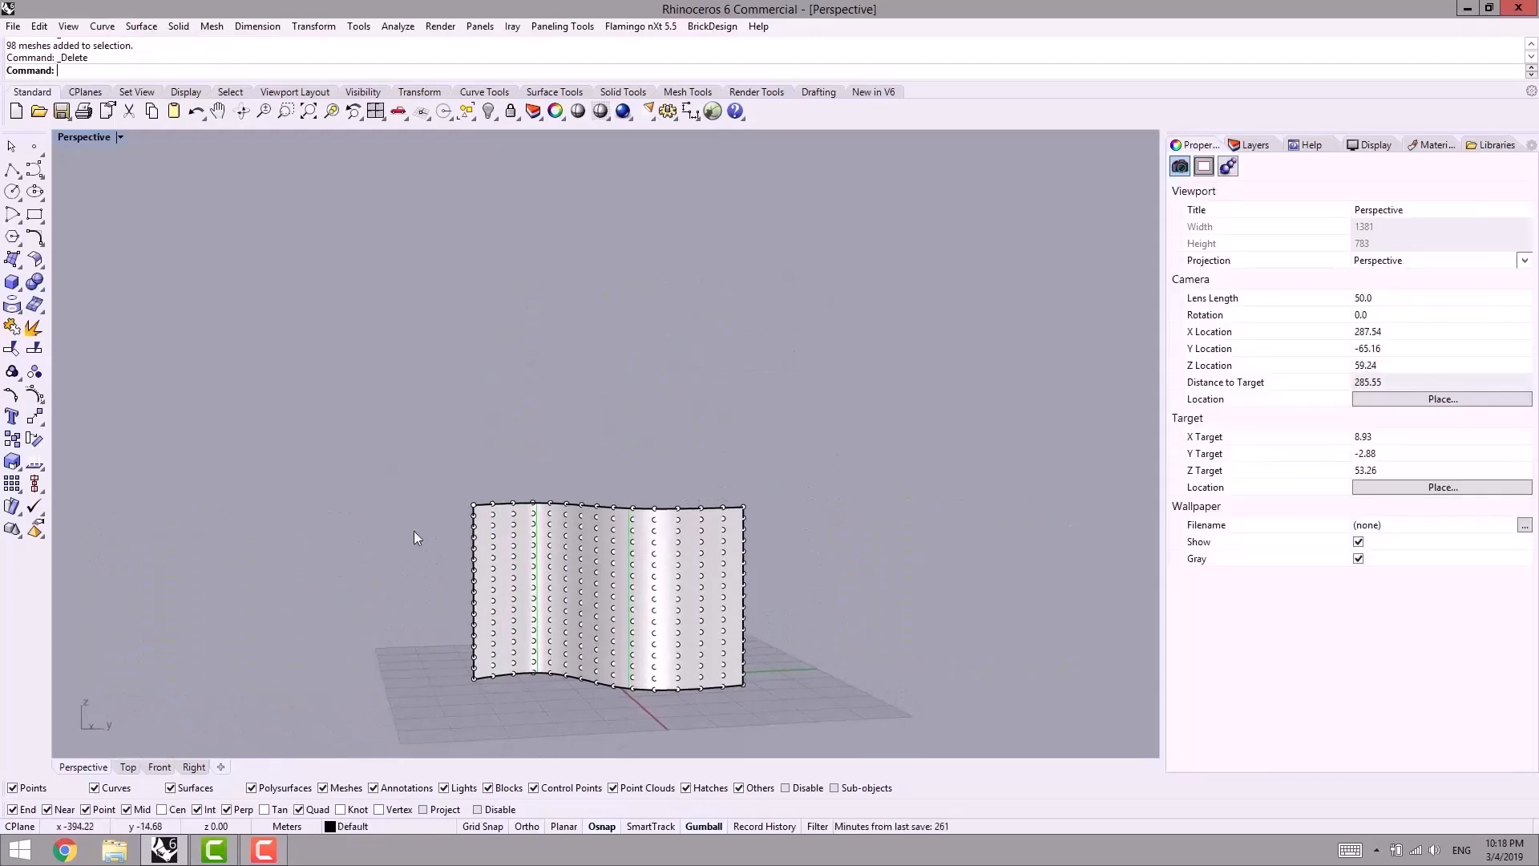